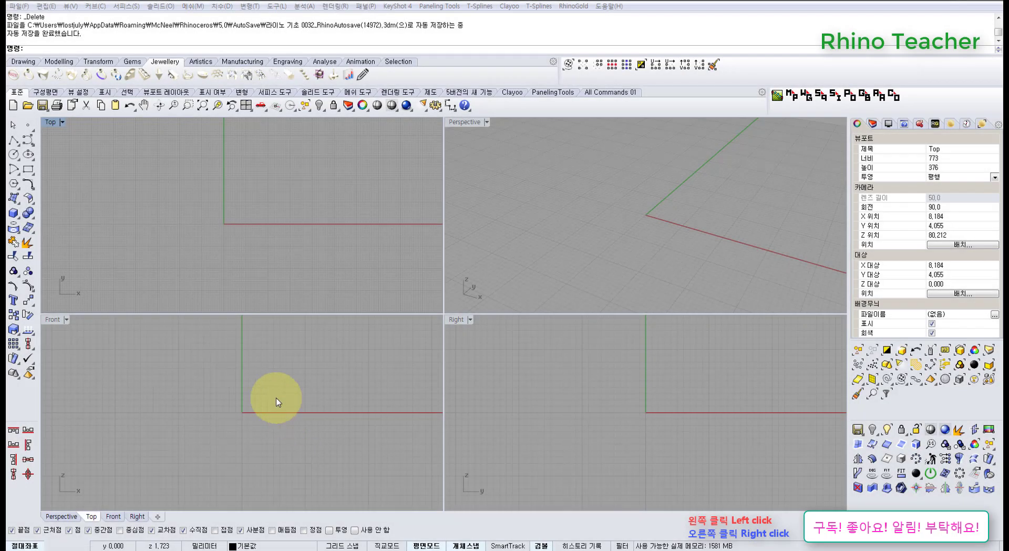
Float the solid creation and box tool palettes over the Top viewport.
{"action": "left_click", "coordinate": [237, 267]}
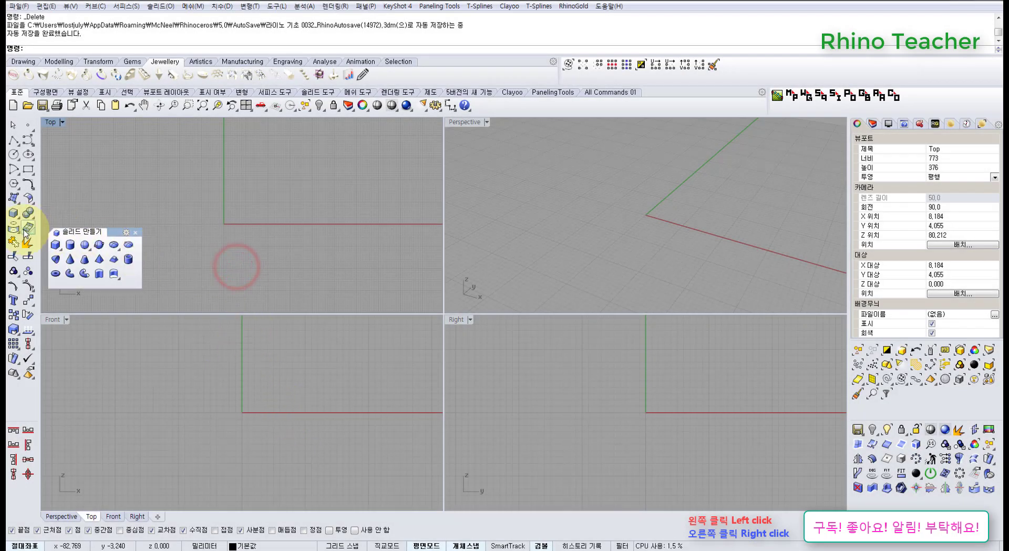
{"action": "left_click_drag", "start_coordinate": [112, 230], "coordinate": [84, 200]}
{"action": "left_click", "coordinate": [171, 224]}
{"action": "left_click", "coordinate": [60, 256]}
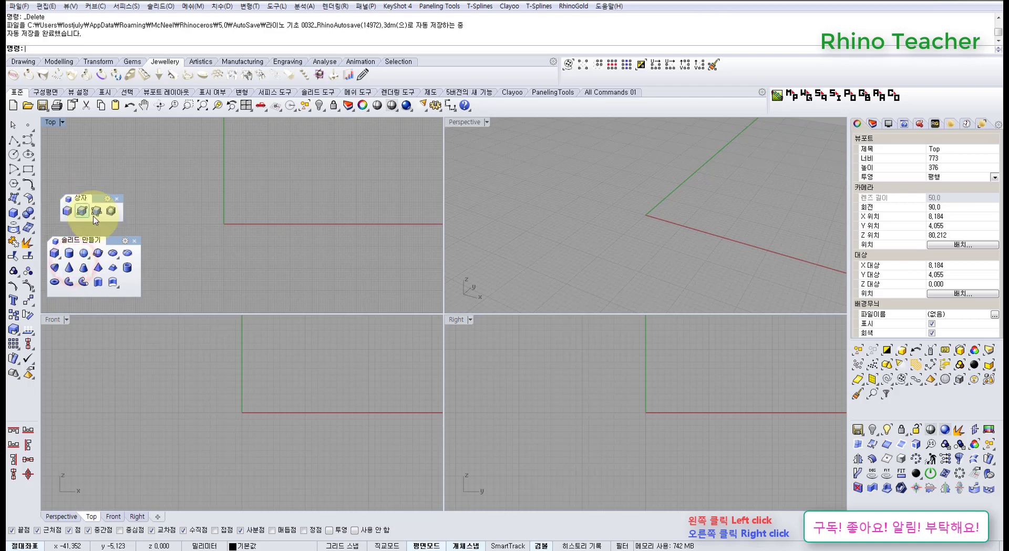
Build a box from two opposite base corners around the origin, set its height in the Front view, and delete the box.
{"action": "left_click", "coordinate": [55, 256]}
{"action": "left_click", "coordinate": [207, 252]}
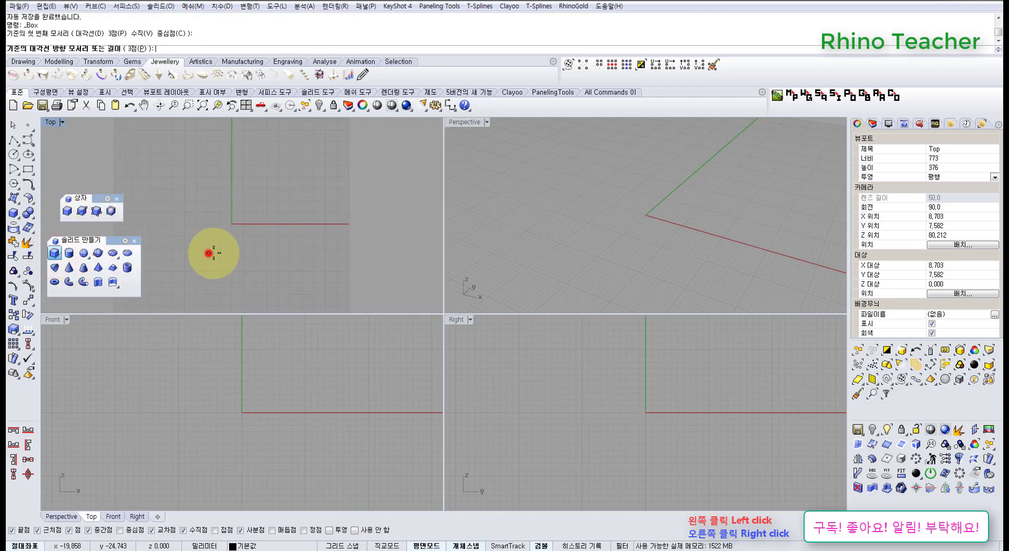
{"action": "left_click", "coordinate": [270, 204]}
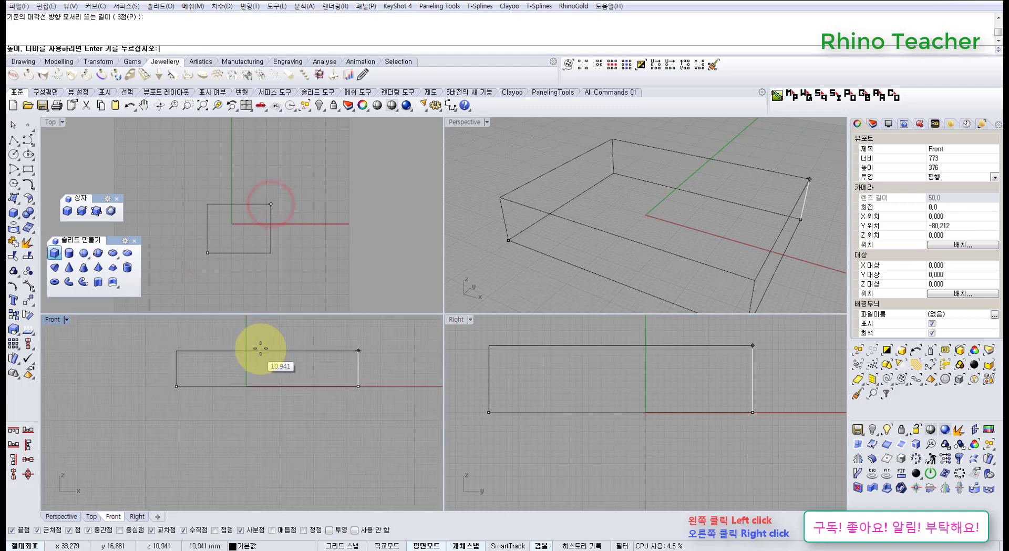
{"action": "left_click", "coordinate": [252, 376]}
{"action": "left_click_drag", "start_coordinate": [338, 361], "coordinate": [259, 412]}
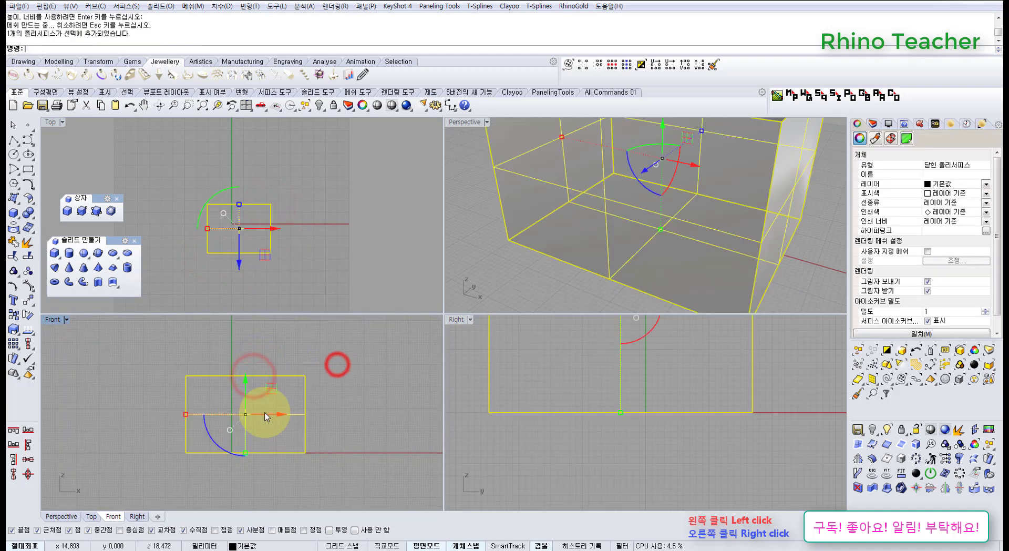
{"action": "key", "text": "Delete"}
Build a box with the Vertical option from a slanted base edge in the Top view, giving it height and width, and delete it.
{"action": "left_click", "coordinate": [64, 210]}
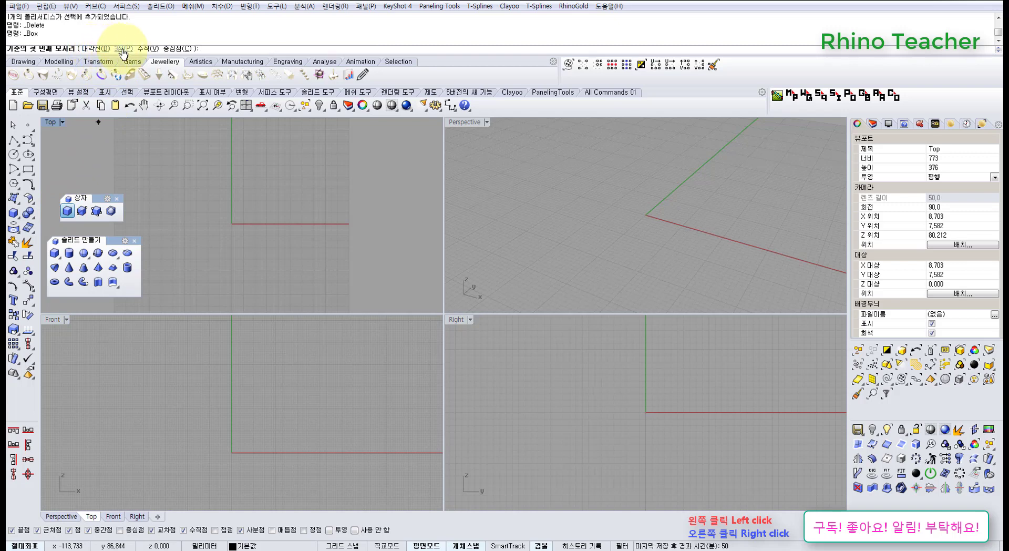
{"action": "left_click", "coordinate": [152, 49]}
{"action": "left_click", "coordinate": [214, 235]}
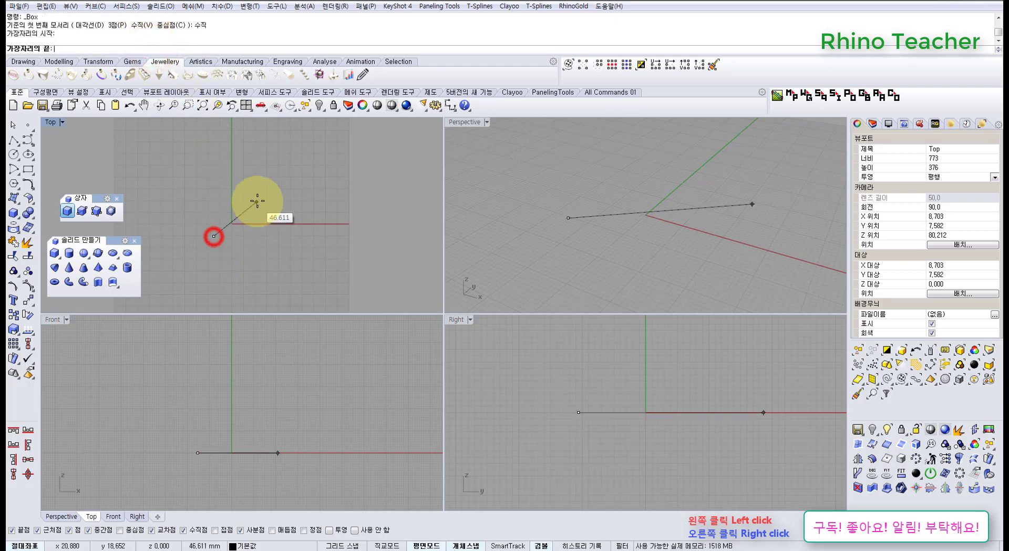
{"action": "left_click", "coordinate": [260, 198]}
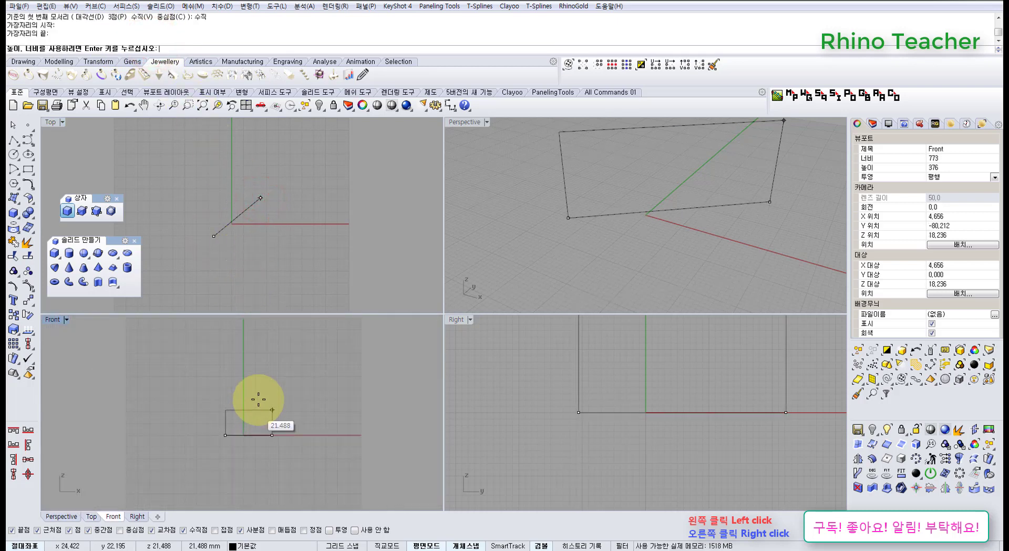
{"action": "left_click", "coordinate": [260, 388]}
{"action": "scroll", "coordinate": [559, 224], "scroll_direction": "down", "scroll_amount": 3}
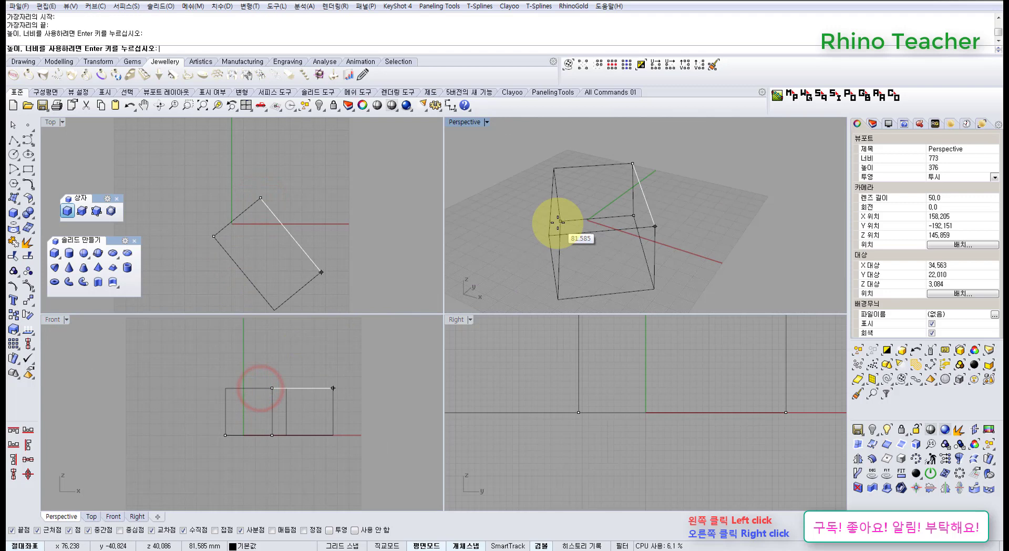
{"action": "left_click", "coordinate": [566, 190]}
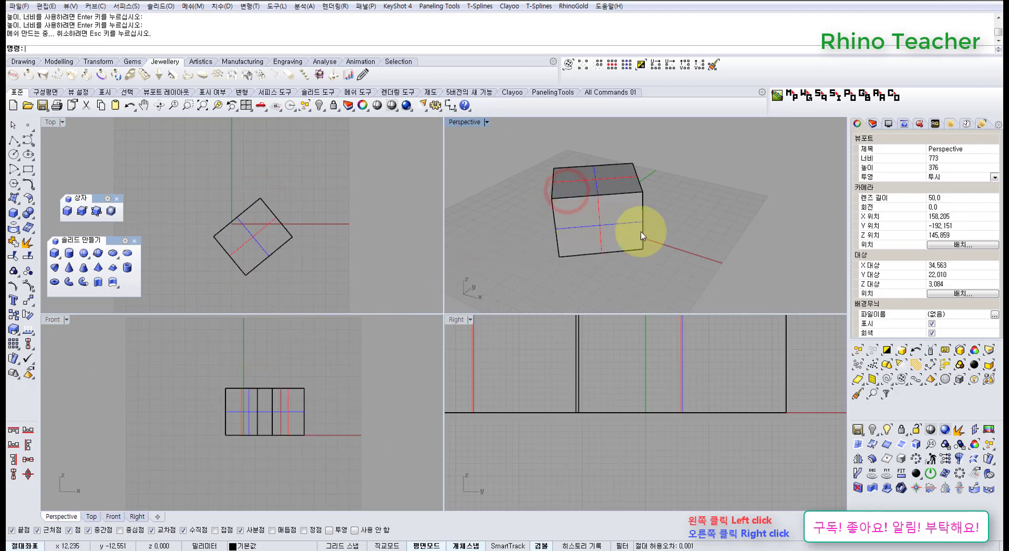
{"action": "right_click_drag", "start_coordinate": [668, 231], "coordinate": [598, 226]}
{"action": "left_click", "coordinate": [598, 226]}
{"action": "key", "text": "Delete"}
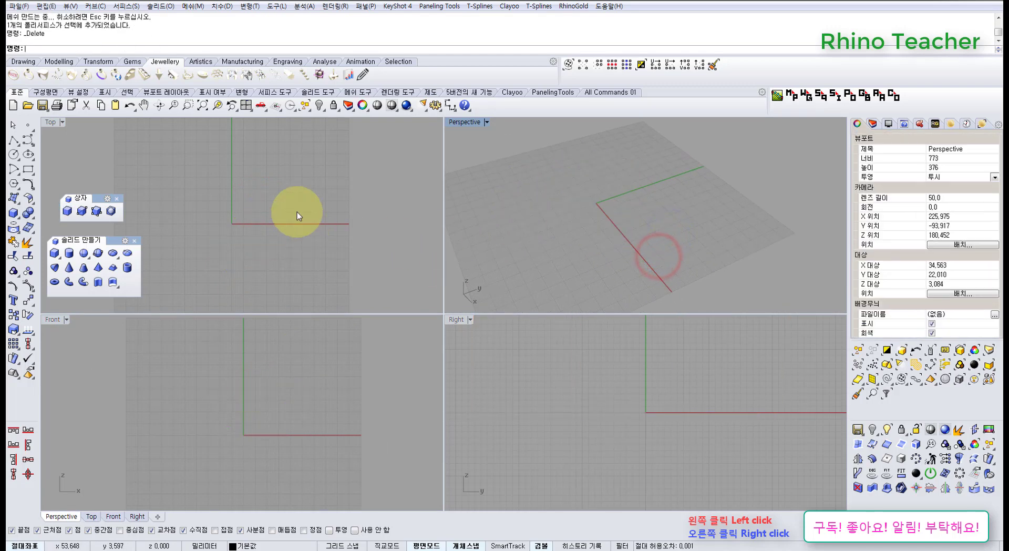
Build a Vertical-option box from an upright edge in the Front view, set its remaining dimensions in the Top view, and delete it.
{"action": "left_click", "coordinate": [67, 210]}
{"action": "left_click", "coordinate": [143, 48]}
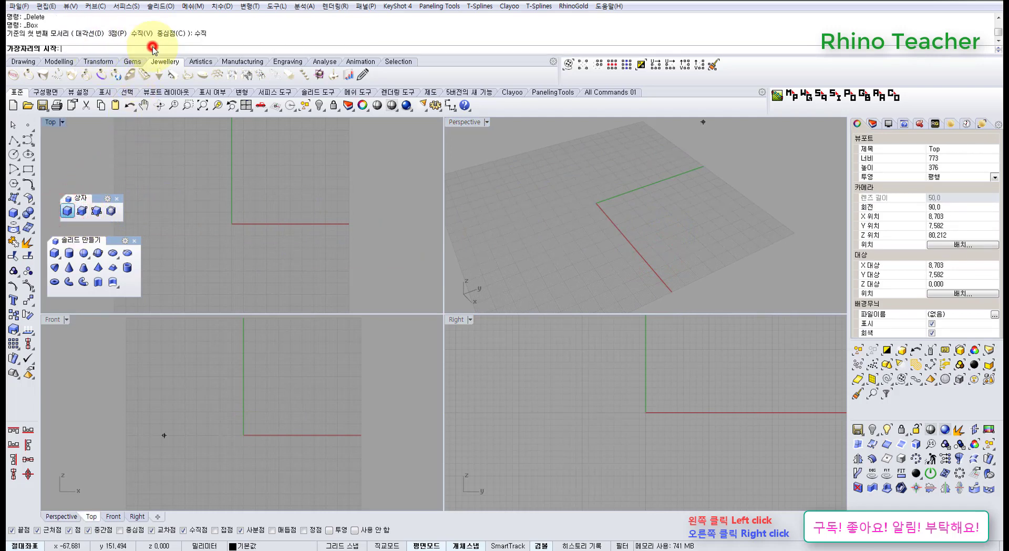
{"action": "left_click", "coordinate": [222, 434]}
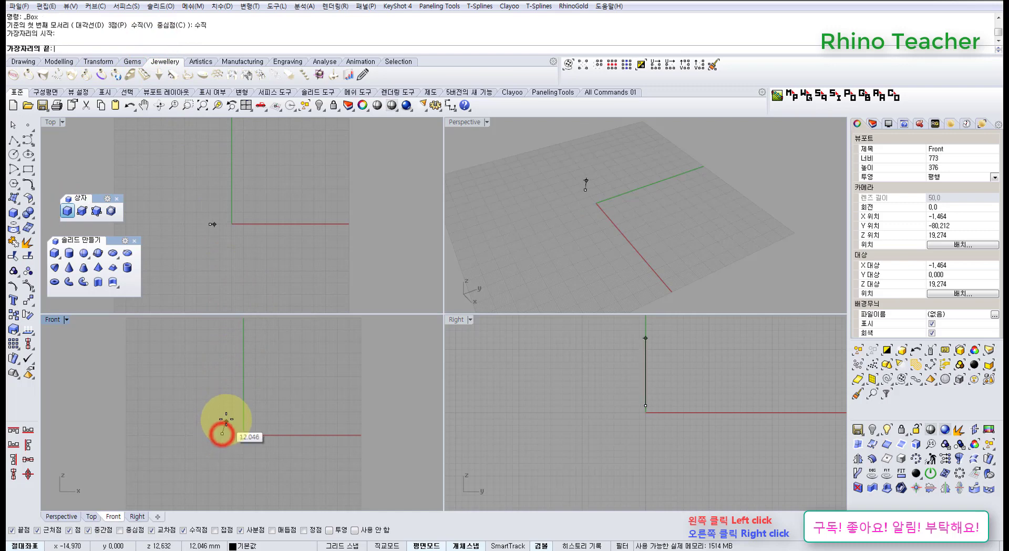
{"action": "left_click", "coordinate": [222, 376]}
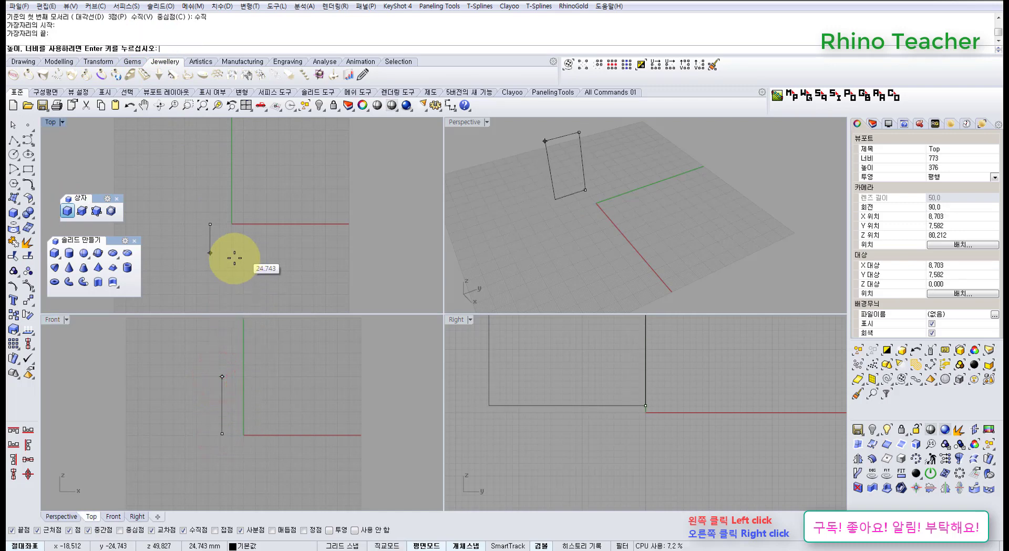
{"action": "left_click", "coordinate": [210, 182]}
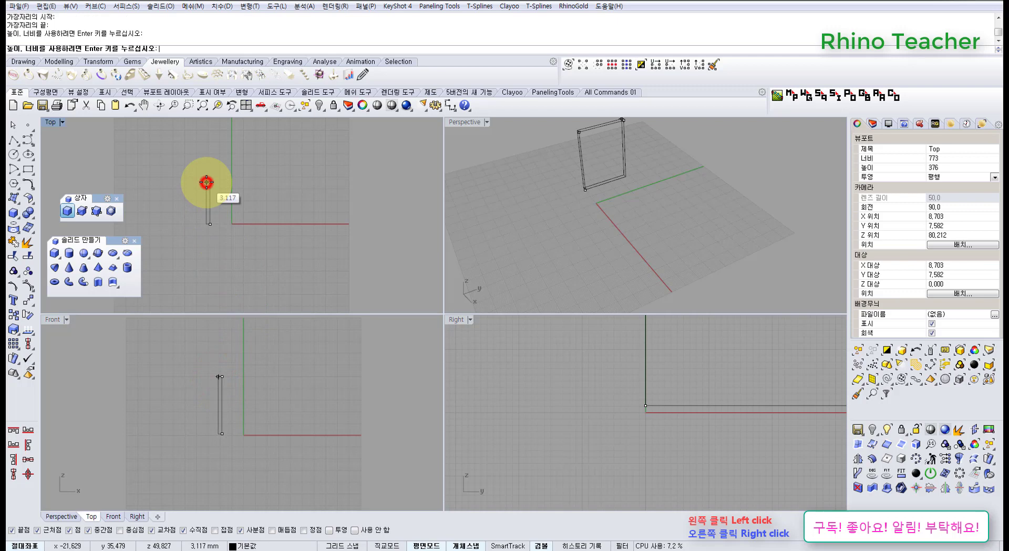
{"action": "left_click", "coordinate": [271, 198]}
{"action": "left_click_drag", "start_coordinate": [331, 247], "coordinate": [225, 184]}
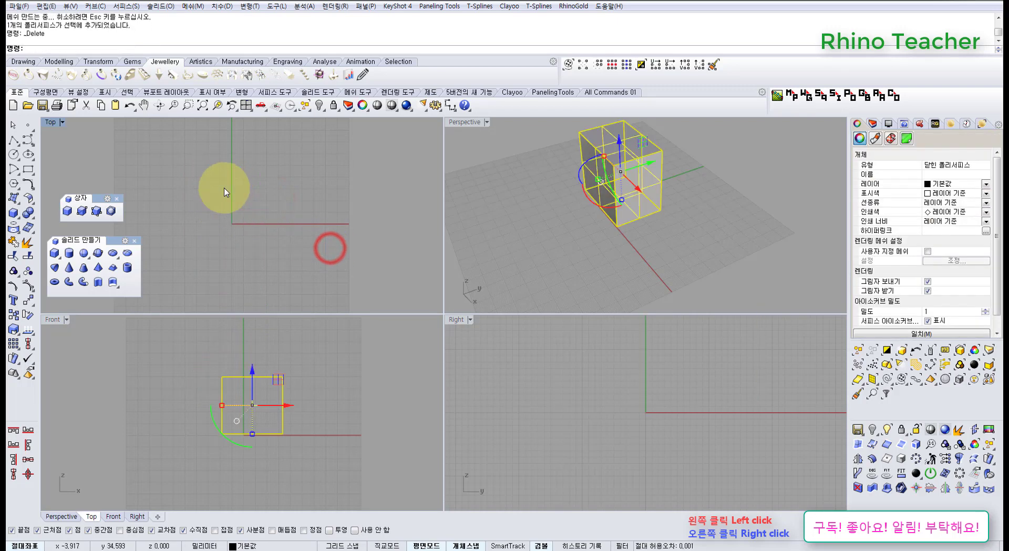
{"action": "key", "text": "Delete"}
Build a box from its upper-left to lower-right base corners in the Top view, raise it in the Front view, and delete it.
{"action": "left_click", "coordinate": [65, 212]}
{"action": "left_click", "coordinate": [209, 195]}
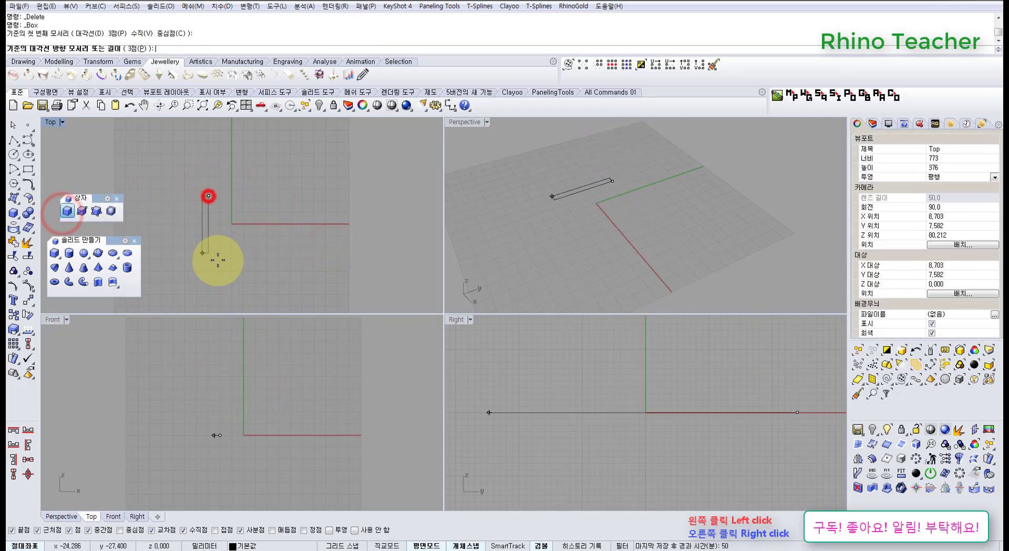
{"action": "left_click", "coordinate": [277, 256]}
{"action": "left_click", "coordinate": [252, 344]}
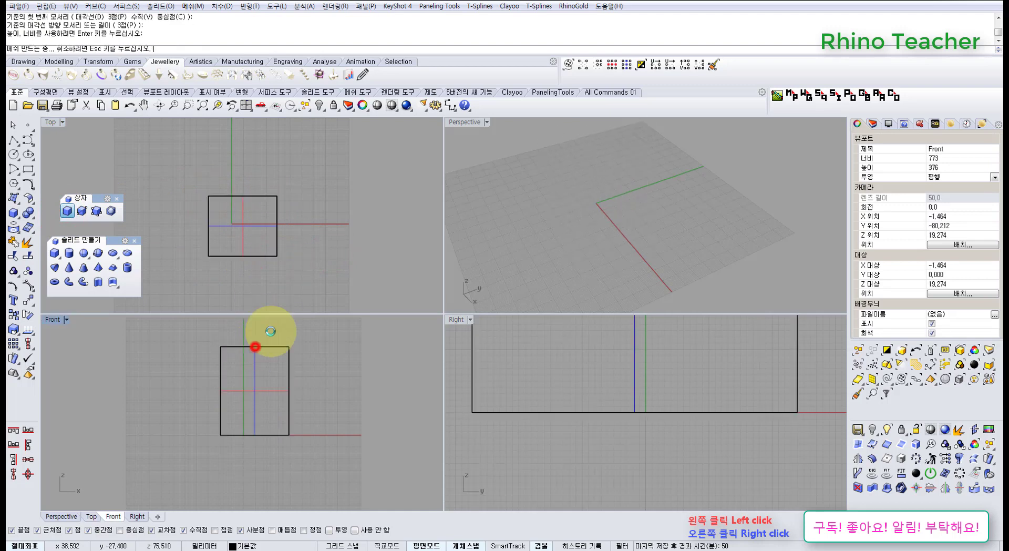
{"action": "left_click_drag", "start_coordinate": [309, 224], "coordinate": [211, 269]}
{"action": "key", "text": "Delete"}
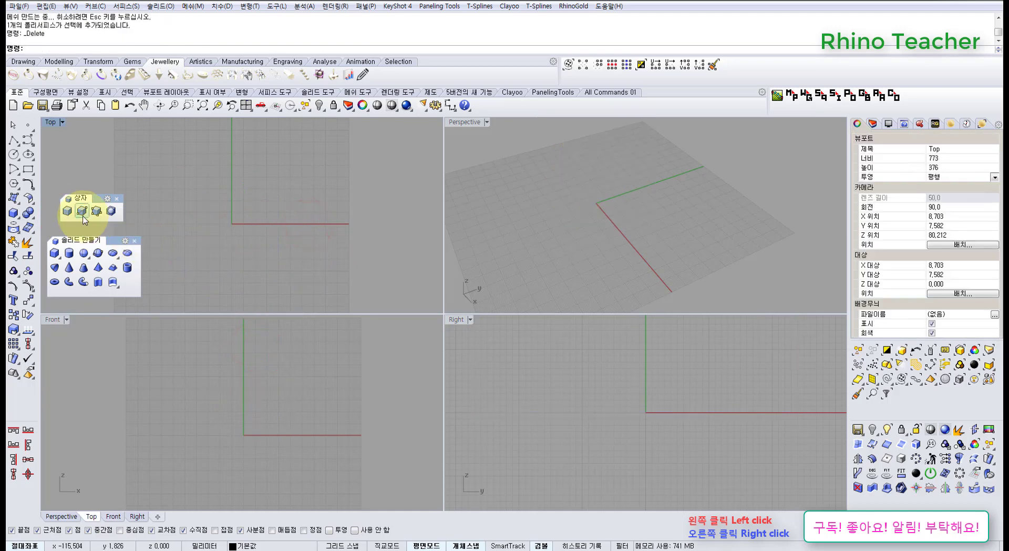
Build a box by its diagonal from the Top view, about 41 mm high, and delete it.
{"action": "left_click", "coordinate": [82, 212]}
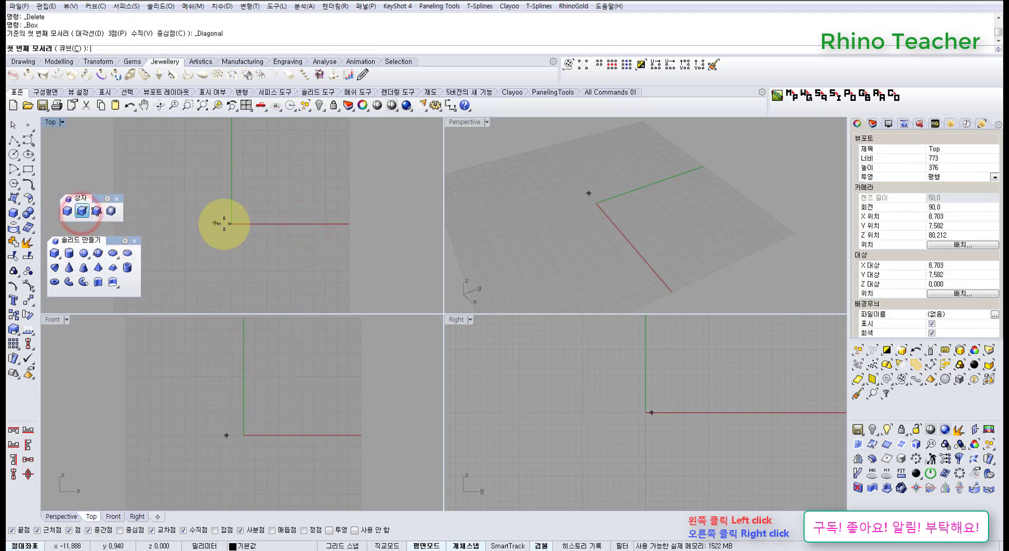
{"action": "left_click", "coordinate": [205, 240]}
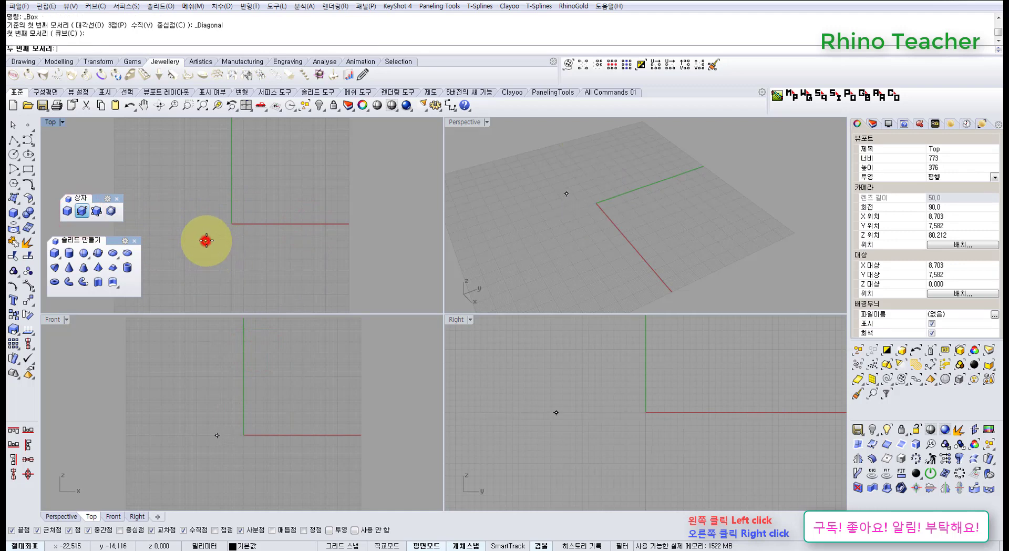
{"action": "left_click", "coordinate": [259, 190]}
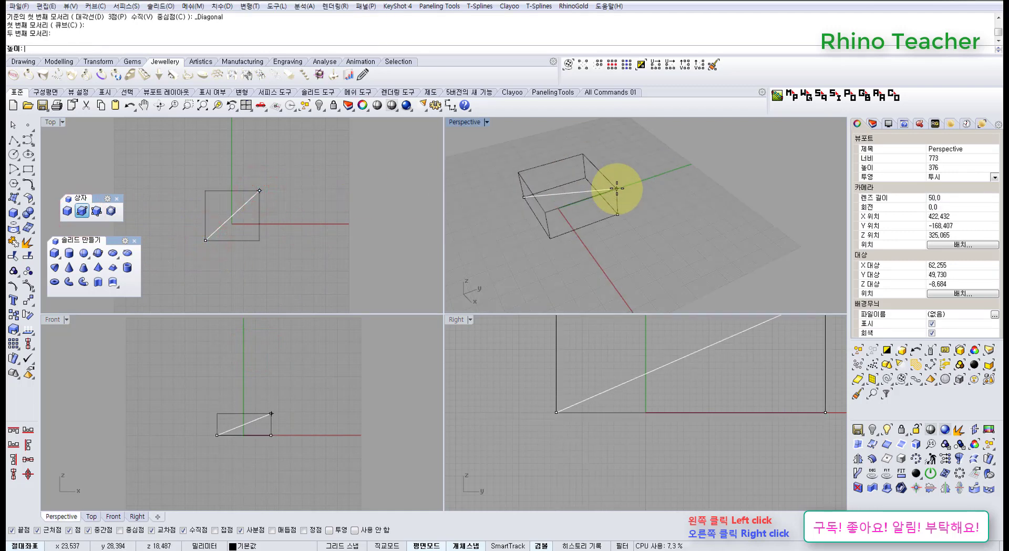
{"action": "right_click_drag", "start_coordinate": [615, 187], "coordinate": [640, 147]}
{"action": "scroll", "coordinate": [610, 169], "scroll_direction": "up", "scroll_amount": 4}
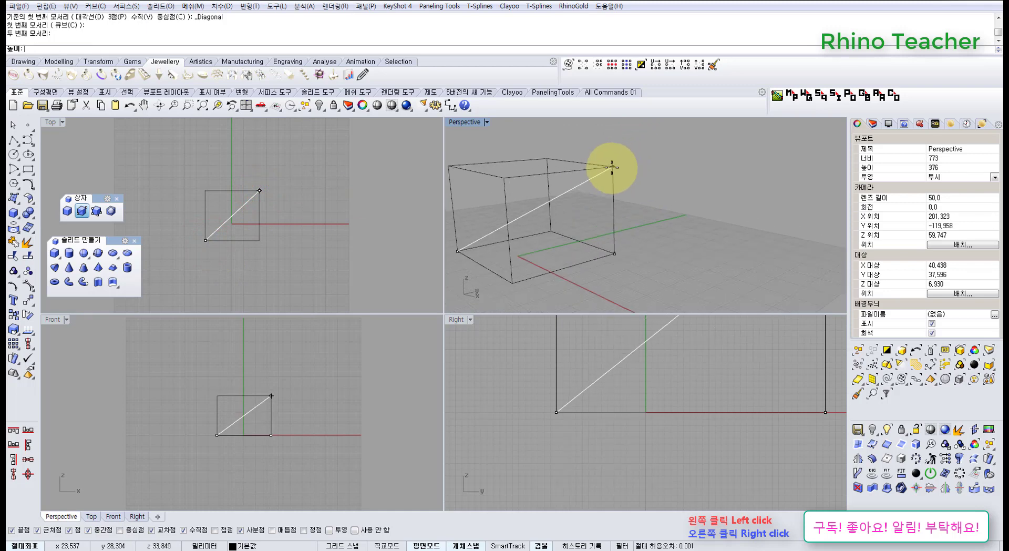
{"action": "scroll", "coordinate": [603, 165], "scroll_direction": "down", "scroll_amount": 6}
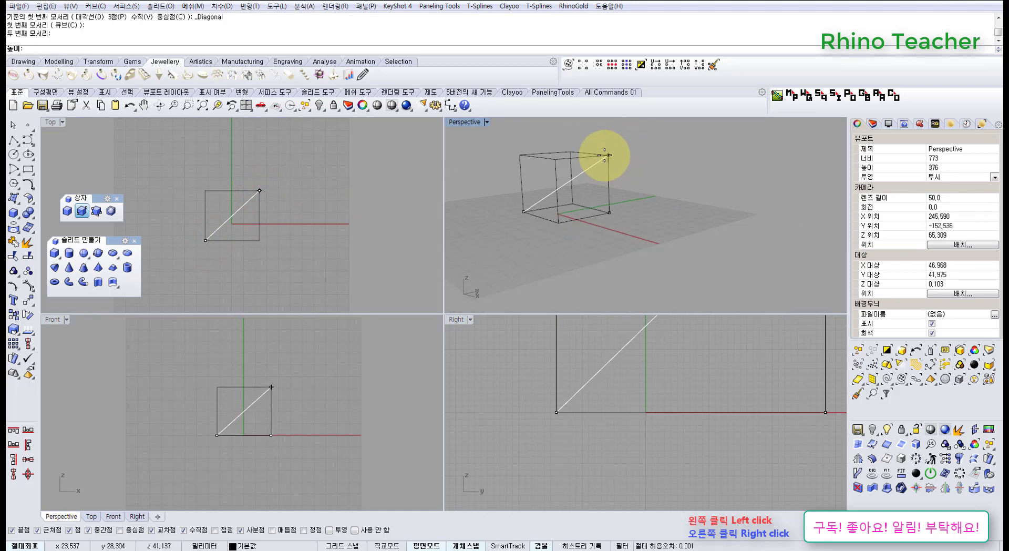
{"action": "left_click", "coordinate": [604, 155]}
{"action": "right_click_drag", "start_coordinate": [604, 156], "coordinate": [608, 210]}
{"action": "left_click_drag", "start_coordinate": [630, 222], "coordinate": [562, 183]}
{"action": "key", "text": "Delete"}
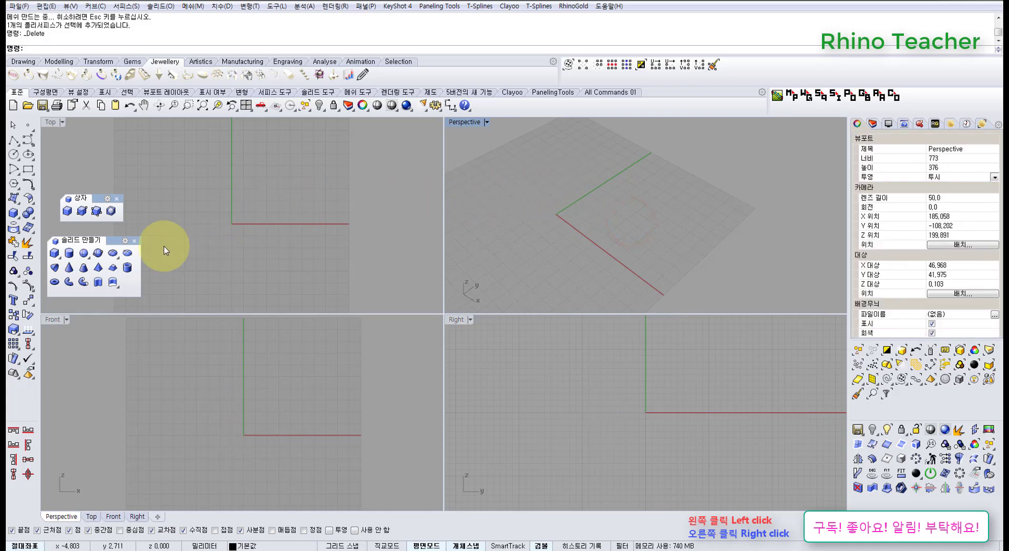
Build a three-point box with a first edge of about 31 mm along Y, give it width and height, and delete it.
{"action": "left_click", "coordinate": [96, 213]}
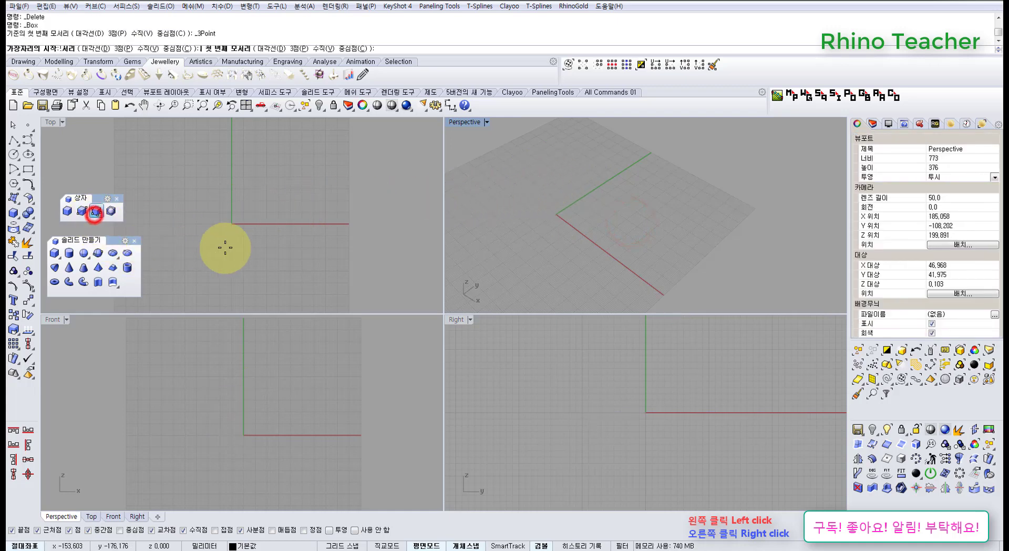
{"action": "left_click", "coordinate": [211, 238]}
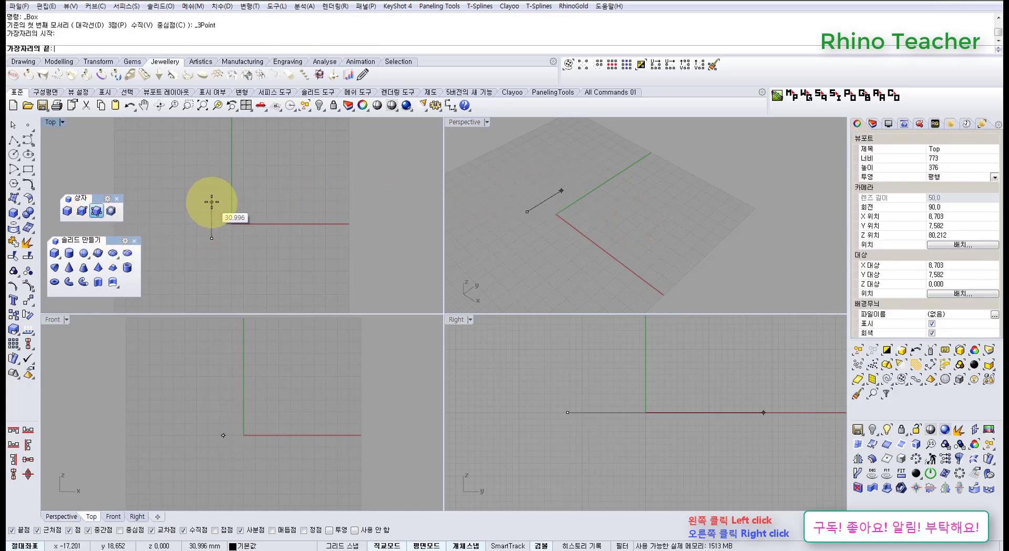
{"action": "left_click", "coordinate": [211, 202]}
{"action": "left_click", "coordinate": [250, 202]}
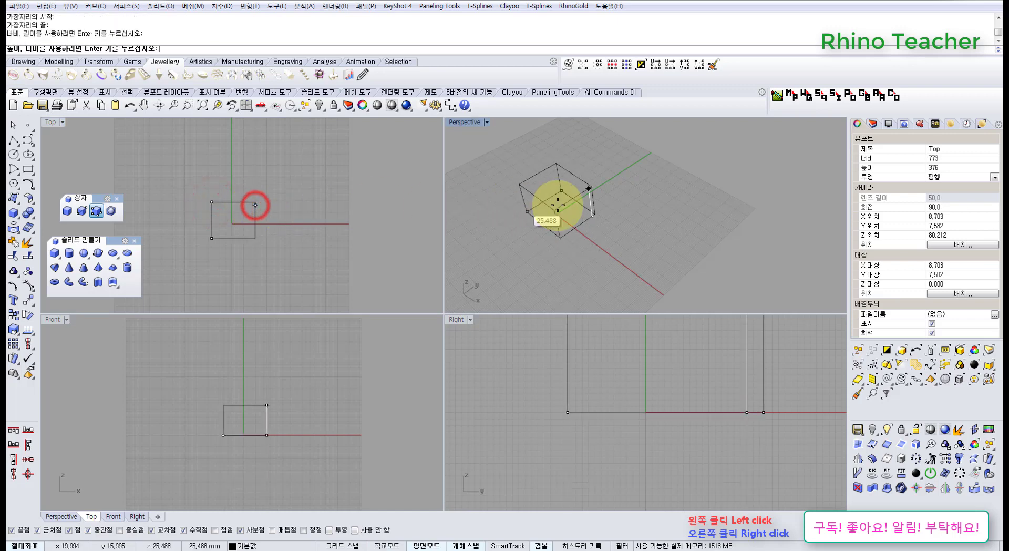
{"action": "left_click", "coordinate": [550, 181]}
{"action": "left_click_drag", "start_coordinate": [633, 224], "coordinate": [549, 180]}
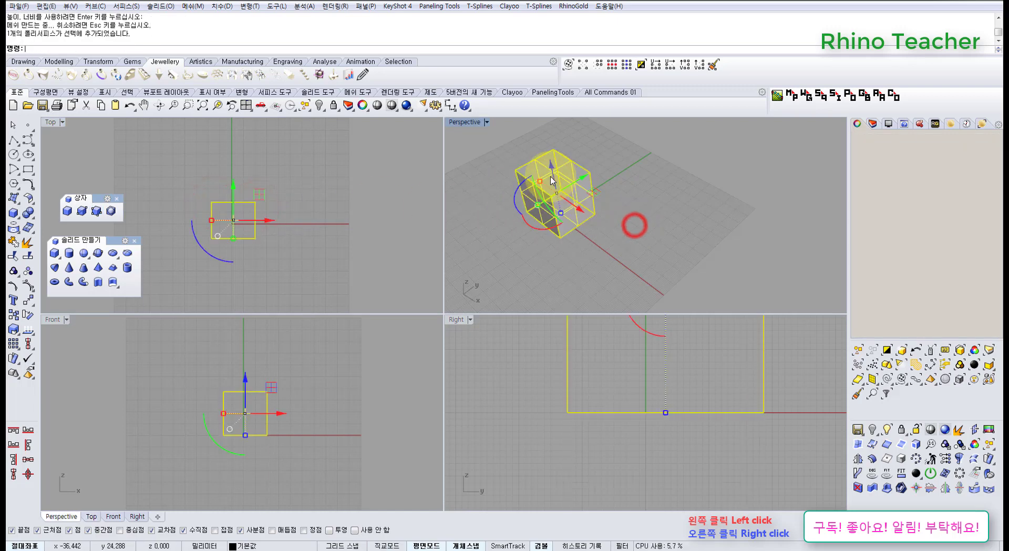
{"action": "key", "text": "Delete"}
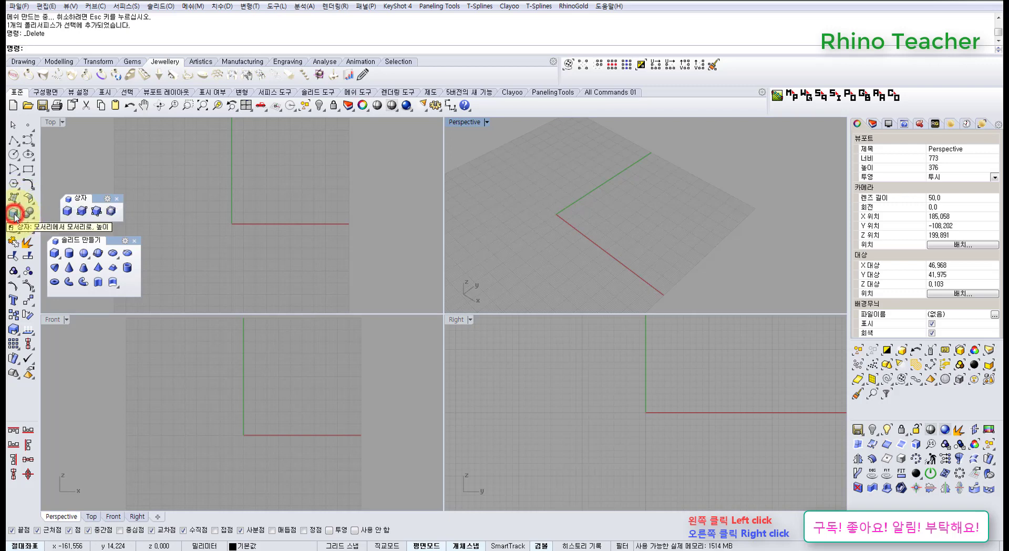
Create a sphere centred on the origin (0), sizing its diameter freehand in the Top view.
{"action": "right_click_drag", "start_coordinate": [206, 268], "coordinate": [202, 270]}
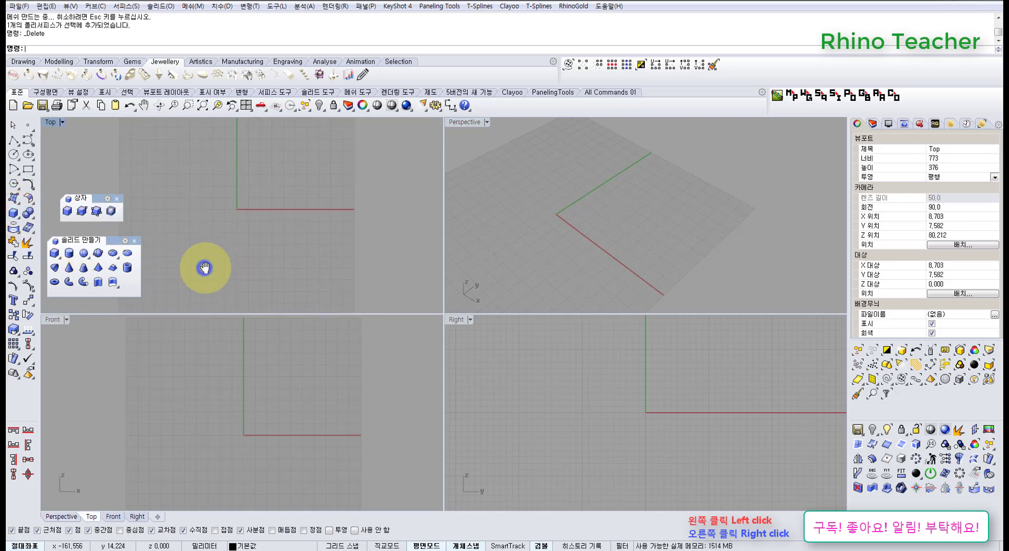
{"action": "left_click", "coordinate": [83, 252]}
{"action": "type", "text": "0"}
{"action": "key", "text": "Return"}
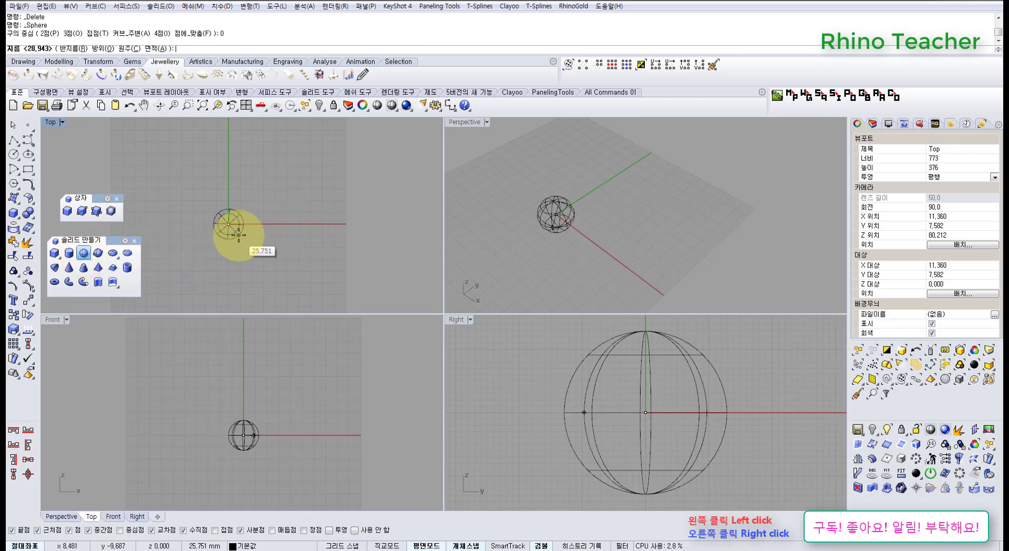
{"action": "left_click", "coordinate": [219, 205]}
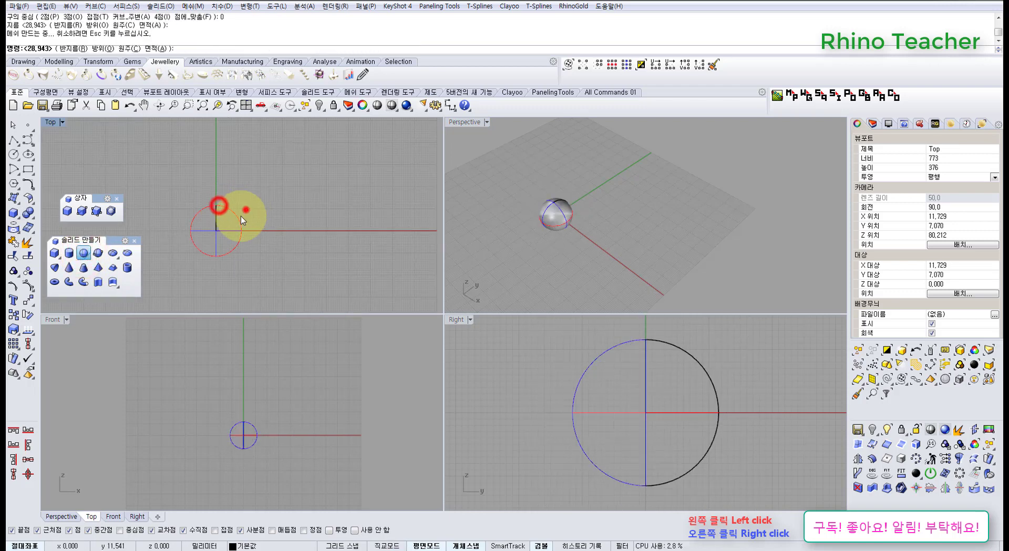
{"action": "left_click", "coordinate": [30, 200]}
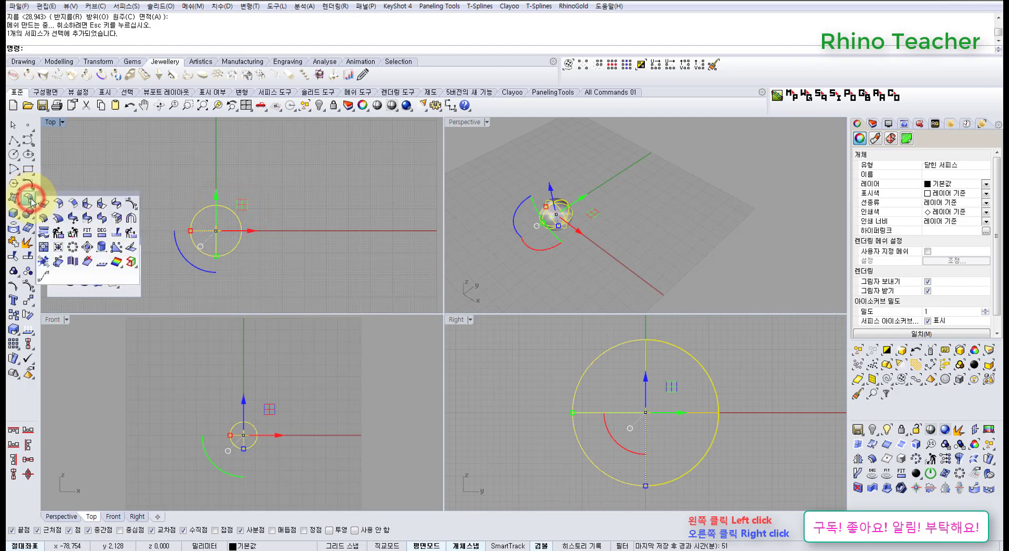
{"action": "left_click", "coordinate": [99, 237]}
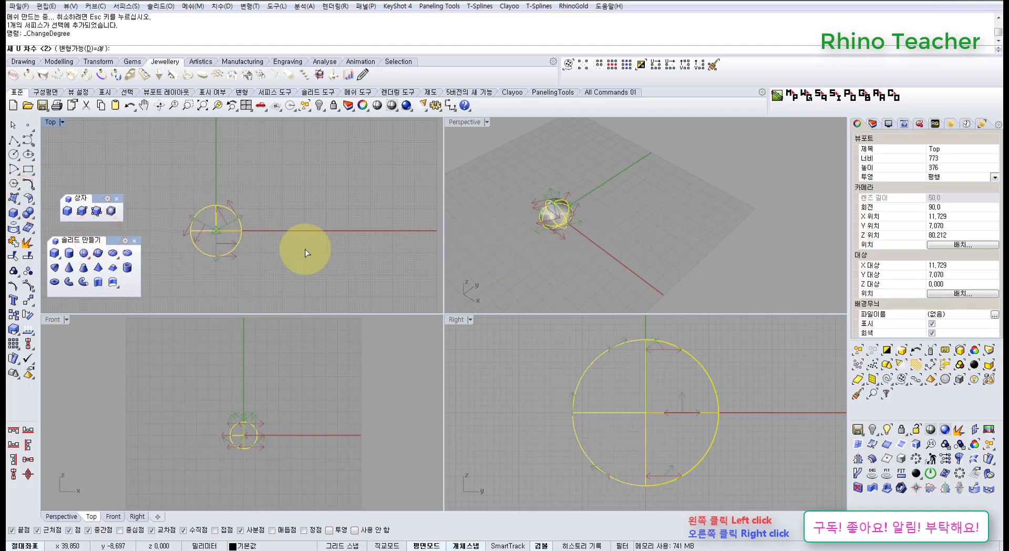
{"action": "key", "text": "Escape"}
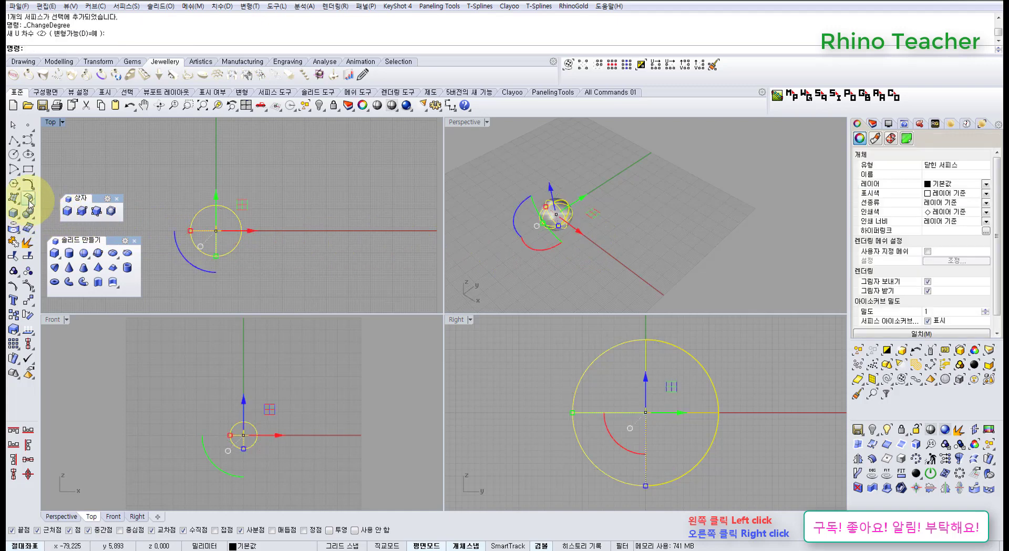
Rebuild the sphere with 8 points and degree 3 in both U and V, and turn on its control points.
{"action": "left_click", "coordinate": [31, 201]}
{"action": "left_click", "coordinate": [61, 225]}
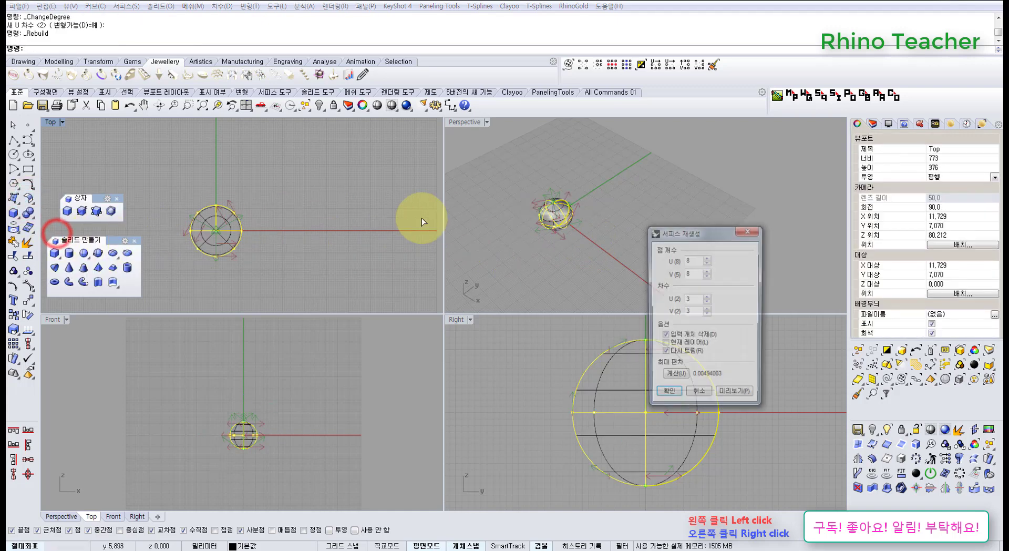
{"action": "left_click_drag", "start_coordinate": [704, 231], "coordinate": [365, 191]}
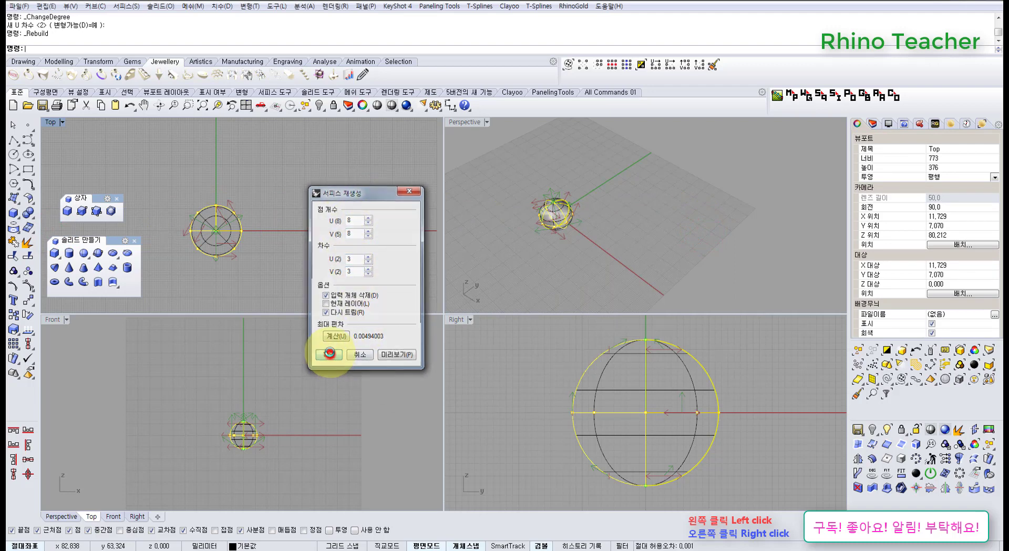
{"action": "left_click", "coordinate": [328, 354]}
{"action": "right_click_drag", "start_coordinate": [239, 264], "coordinate": [282, 254]}
{"action": "key", "text": "F10"}
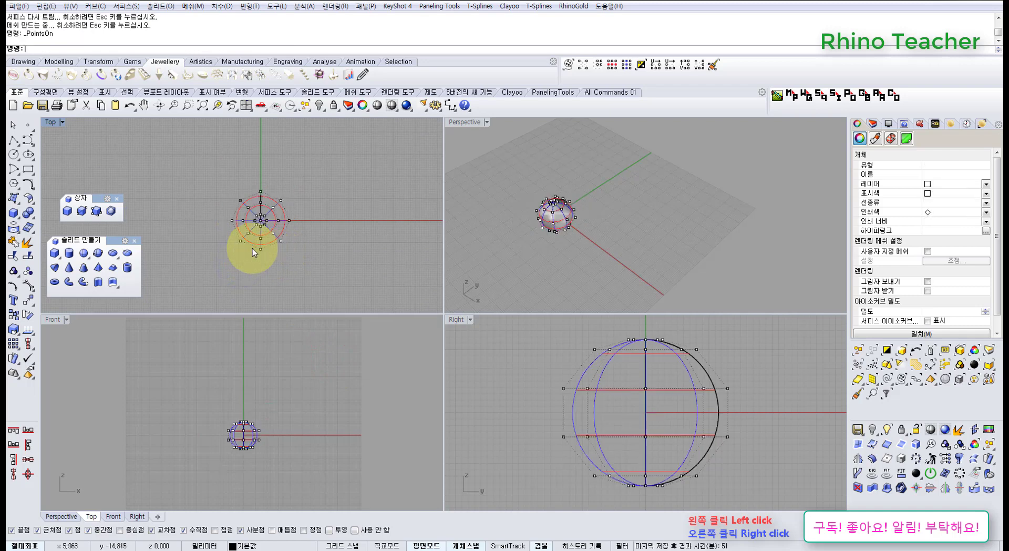
Pull the sphere's frontmost control points, excluding the two inner ones, along negative Y in the Top view, and turn the points off.
{"action": "scroll", "coordinate": [232, 236], "scroll_direction": "up", "scroll_amount": 6}
{"action": "left_click_drag", "start_coordinate": [231, 240], "coordinate": [361, 285]}
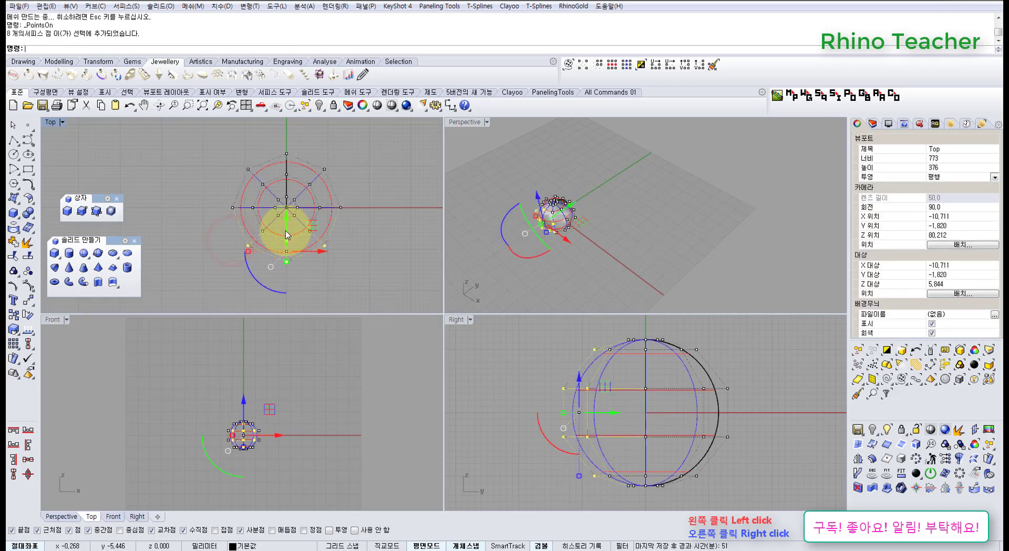
{"action": "scroll", "coordinate": [287, 236], "scroll_direction": "up", "scroll_amount": 8}
{"action": "left_click_drag", "start_coordinate": [268, 221], "coordinate": [316, 264], "text": "ctrl"}
{"action": "scroll", "coordinate": [317, 256], "scroll_direction": "down", "scroll_amount": 6}
{"action": "right_click_drag", "start_coordinate": [317, 256], "coordinate": [298, 213]}
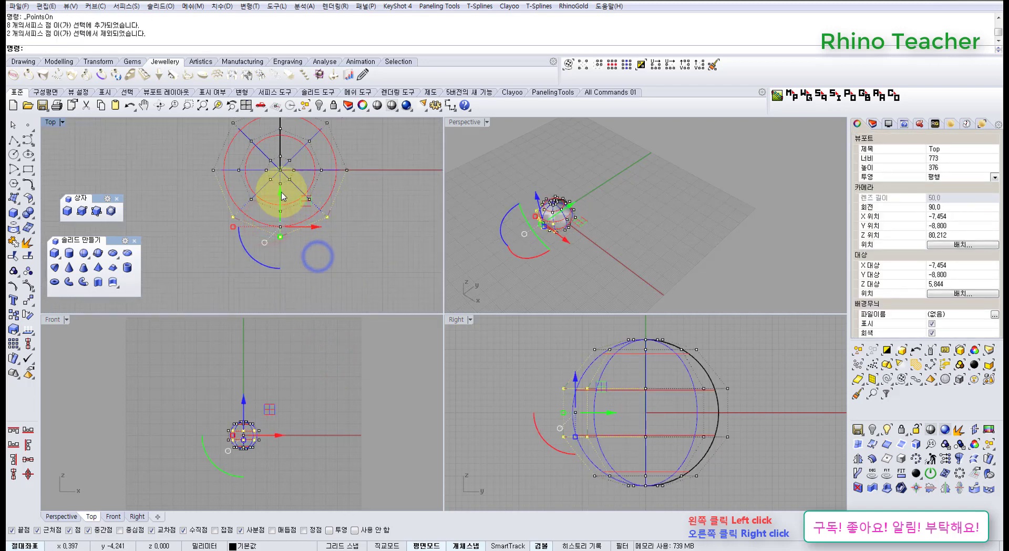
{"action": "left_click_drag", "start_coordinate": [281, 195], "coordinate": [289, 244]}
{"action": "right_click_drag", "start_coordinate": [372, 218], "coordinate": [362, 260]}
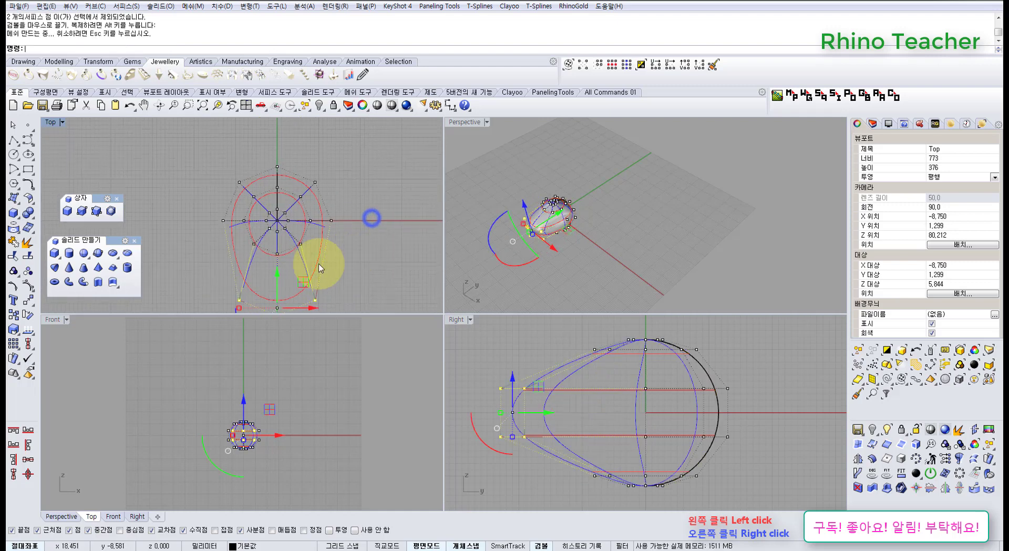
{"action": "scroll", "coordinate": [318, 264], "scroll_direction": "up", "scroll_amount": 2}
{"action": "key", "text": "Escape"}
{"action": "key", "text": "Escape"}
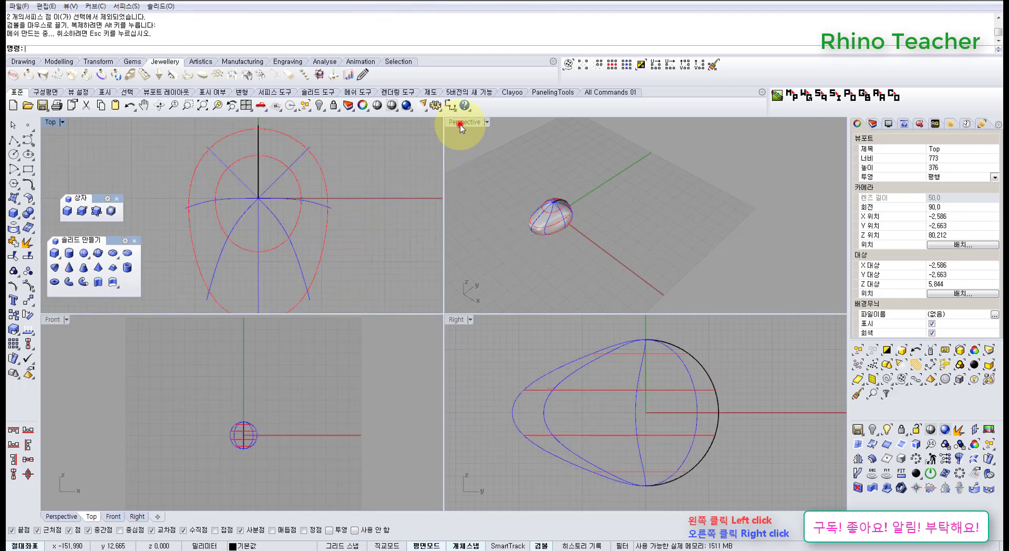
Maximize the Perspective viewport and frame the reshaped sphere from above its front.
{"action": "double_click", "coordinate": [460, 126]}
{"action": "right_click_drag", "start_coordinate": [326, 313], "coordinate": [339, 259]}
{"action": "right_click_drag", "start_coordinate": [279, 282], "coordinate": [449, 348]}
{"action": "scroll", "coordinate": [415, 287], "scroll_direction": "up", "scroll_amount": 3}
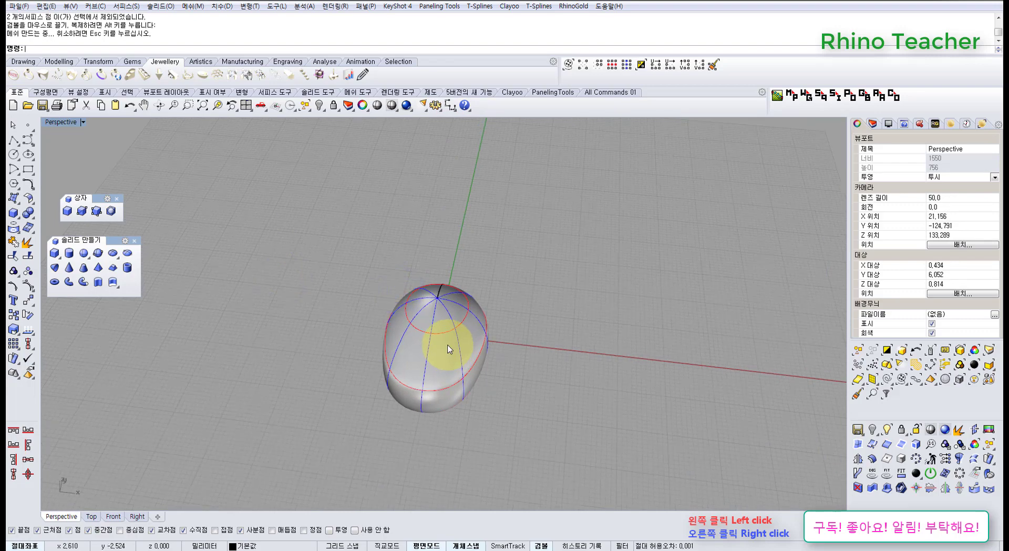
Create a solid bounding box around the reshaped sphere, aligned to the construction plane, and undo it.
{"action": "left_click", "coordinate": [112, 210]}
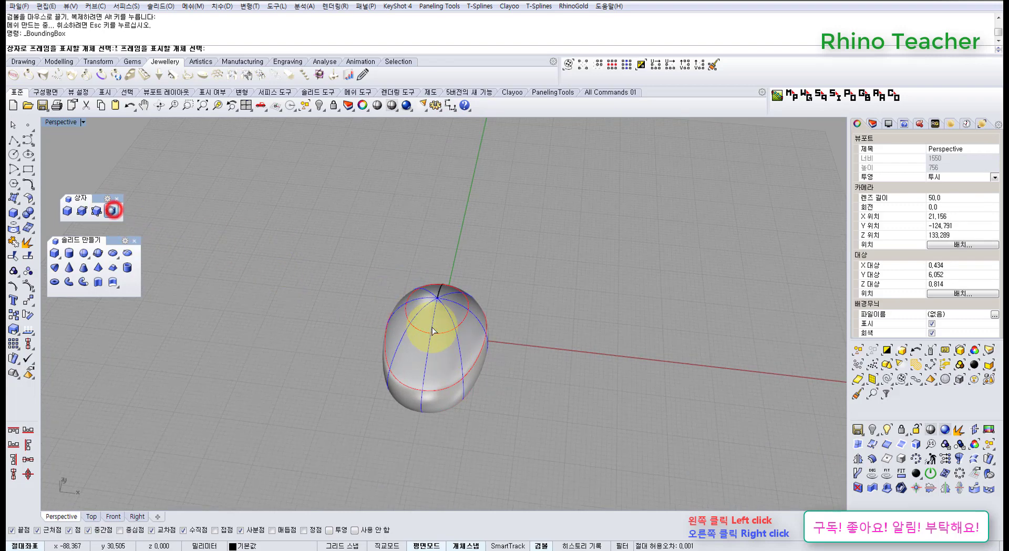
{"action": "left_click", "coordinate": [444, 368]}
{"action": "right_click", "coordinate": [444, 370]}
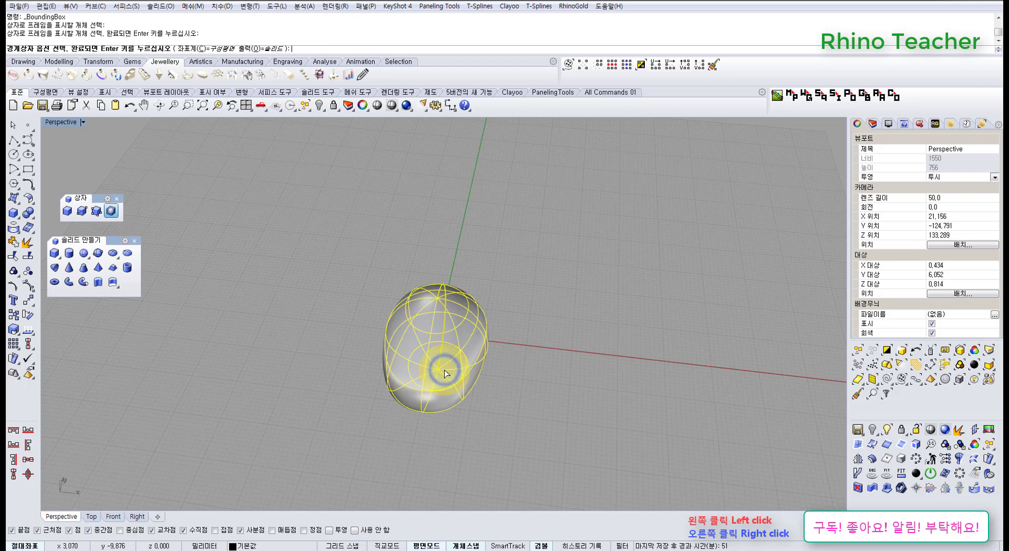
{"action": "right_click_drag", "start_coordinate": [444, 370], "coordinate": [473, 359]}
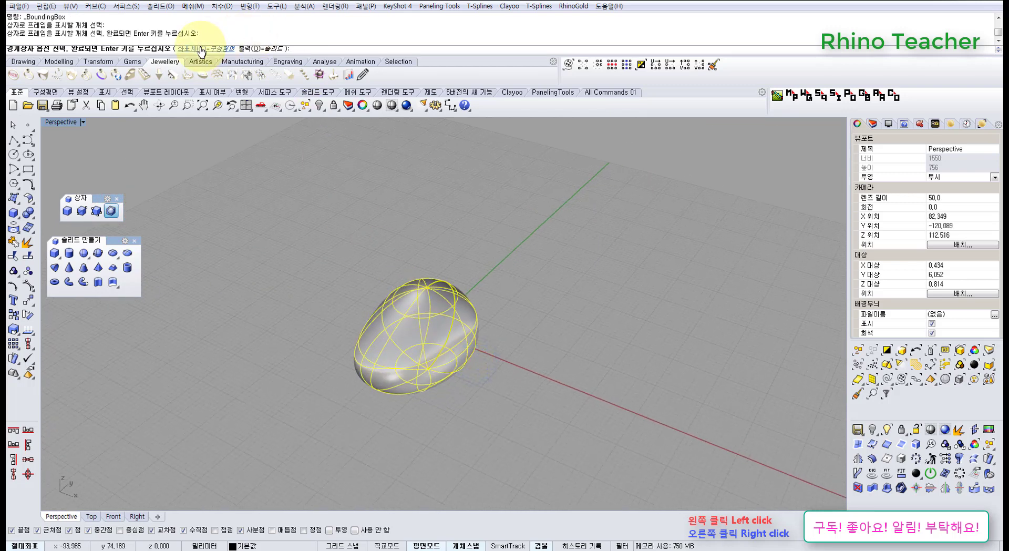
{"action": "right_click", "coordinate": [400, 275]}
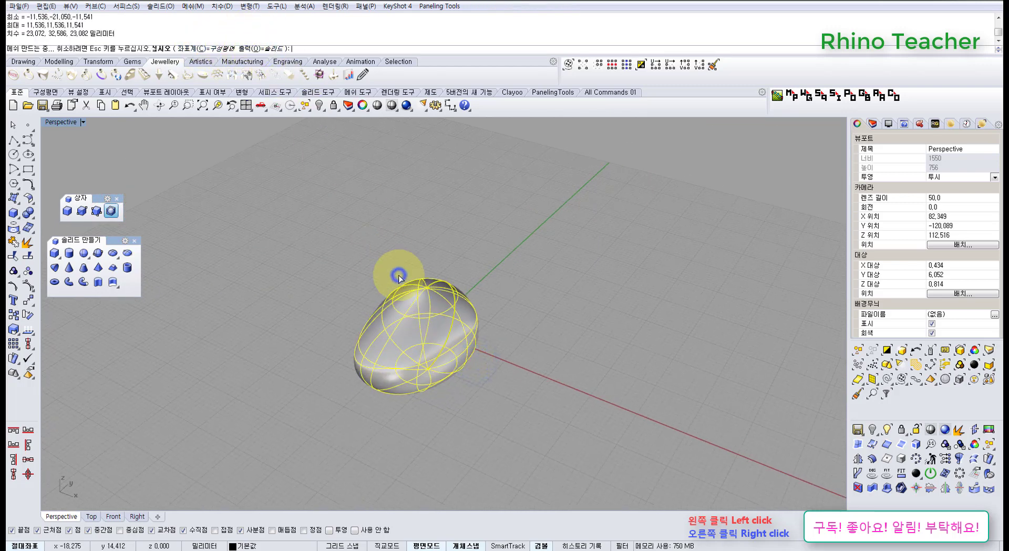
{"action": "left_click", "coordinate": [509, 216]}
{"action": "right_click_drag", "start_coordinate": [507, 268], "coordinate": [420, 296]}
{"action": "scroll", "coordinate": [480, 300], "scroll_direction": "up", "scroll_amount": 6}
{"action": "left_click", "coordinate": [476, 300]}
{"action": "key", "text": "ctrl+z"}
Create a bounding box around the reshaped sphere with the output set to curves.
{"action": "left_click", "coordinate": [421, 297]}
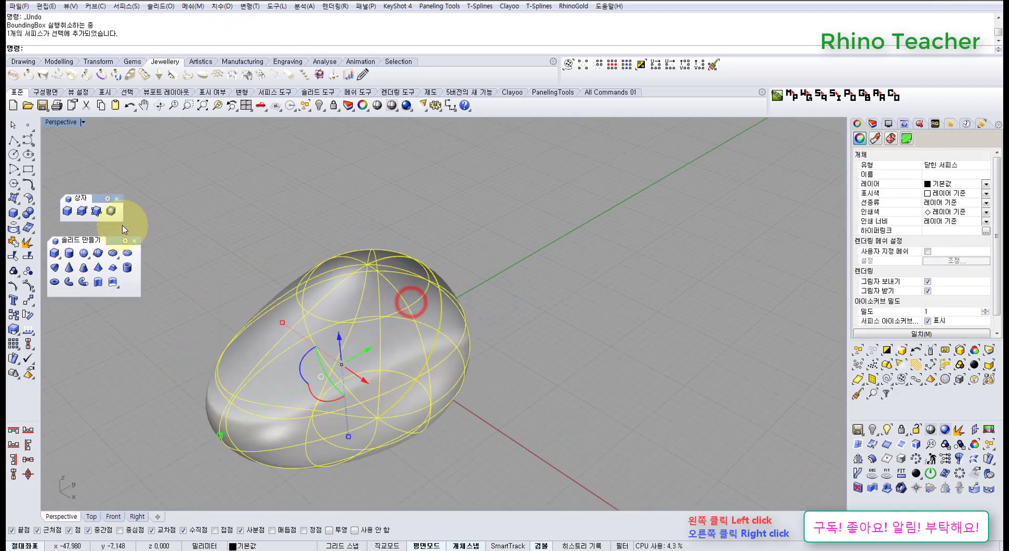
{"action": "left_click", "coordinate": [205, 234]}
{"action": "left_click", "coordinate": [111, 211]}
{"action": "left_click", "coordinate": [361, 325]}
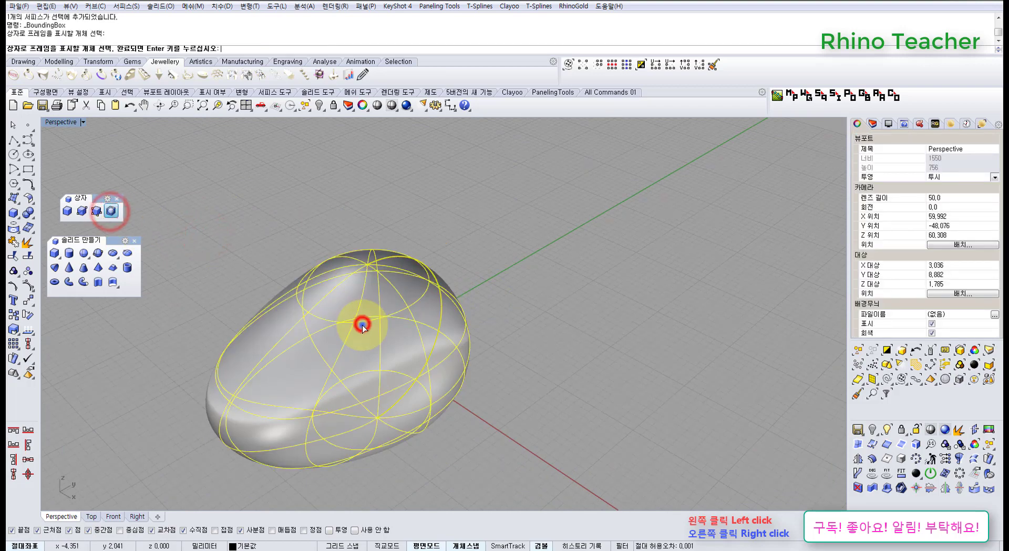
{"action": "right_click", "coordinate": [361, 326]}
{"action": "left_click", "coordinate": [266, 49]}
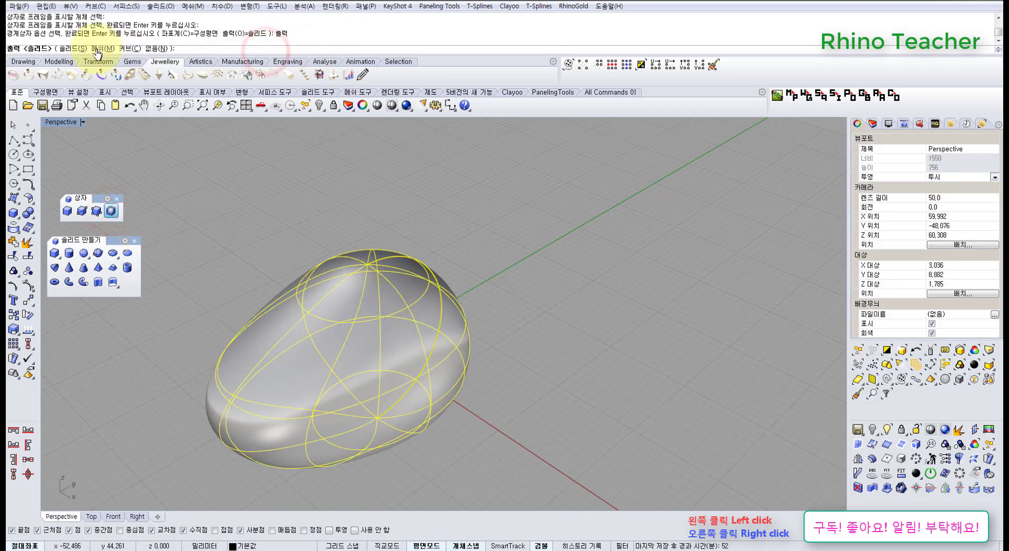
{"action": "left_click", "coordinate": [128, 49]}
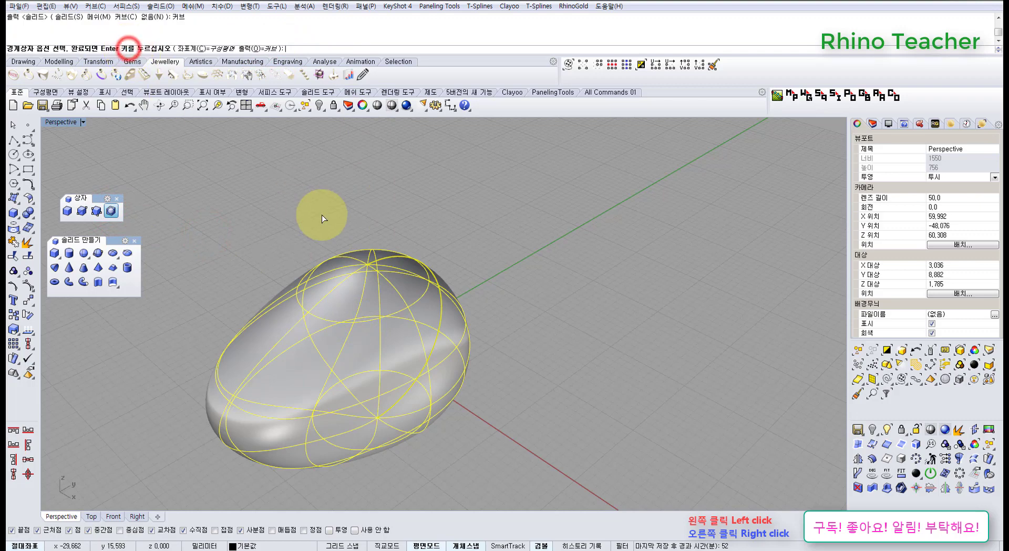
{"action": "mouse_move", "coordinate": [322, 216]}
{"action": "right_mouse_down"}
{"action": "mouse_move", "coordinate": [401, 131]}
{"action": "mouse_move", "coordinate": [513, 227]}
{"action": "right_mouse_up"}
{"action": "scroll", "coordinate": [396, 276], "scroll_direction": "up", "scroll_amount": 8}
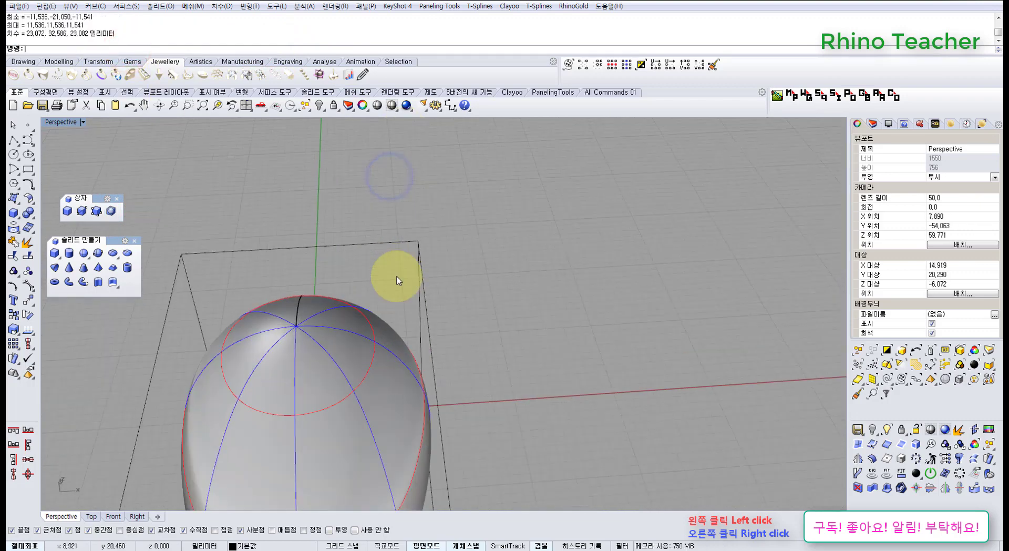
Select the bounding box's edge curves to inspect them, and undo the curve bounding box.
{"action": "left_click", "coordinate": [418, 255]}
{"action": "right_click_drag", "start_coordinate": [441, 265], "coordinate": [379, 265]}
{"action": "key", "text": "ctrl+z"}
{"action": "scroll", "coordinate": [384, 240], "scroll_direction": "down", "scroll_amount": 9}
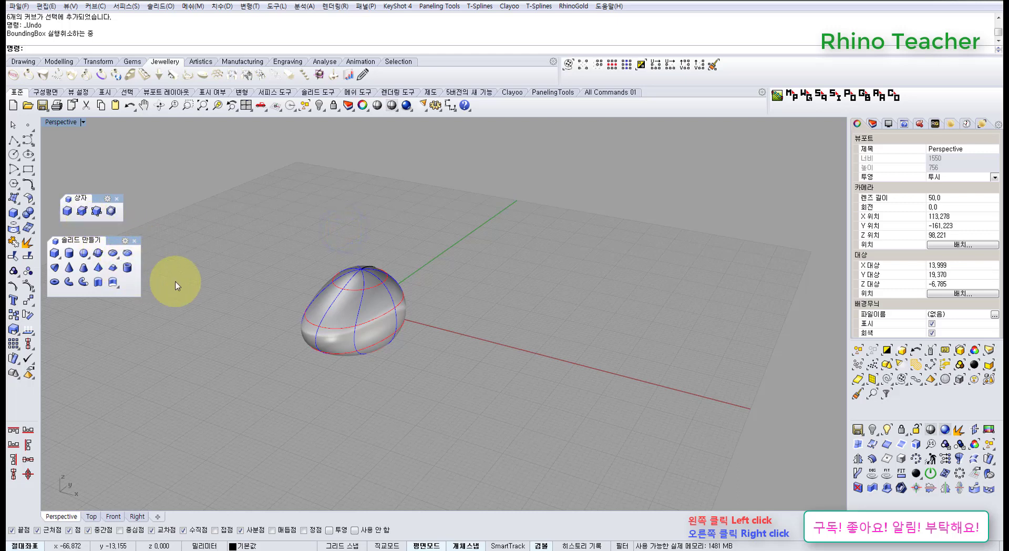
Create a bounding box around the reshaped sphere with the output switched back to solid.
{"action": "right_click_drag", "start_coordinate": [255, 229], "coordinate": [236, 252]}
{"action": "left_click", "coordinate": [111, 210]}
{"action": "left_click", "coordinate": [361, 306]}
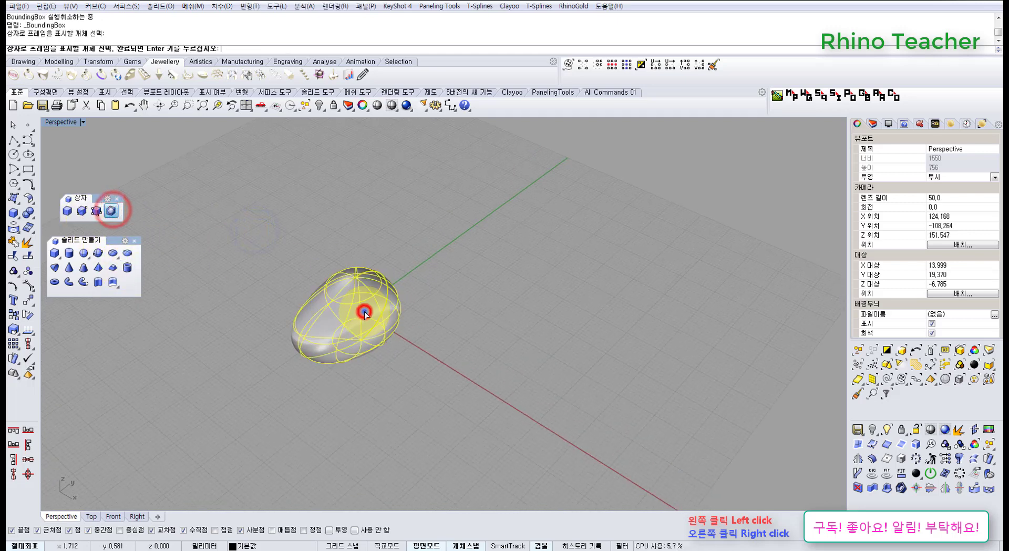
{"action": "right_click", "coordinate": [363, 311]}
{"action": "left_click", "coordinate": [247, 49]}
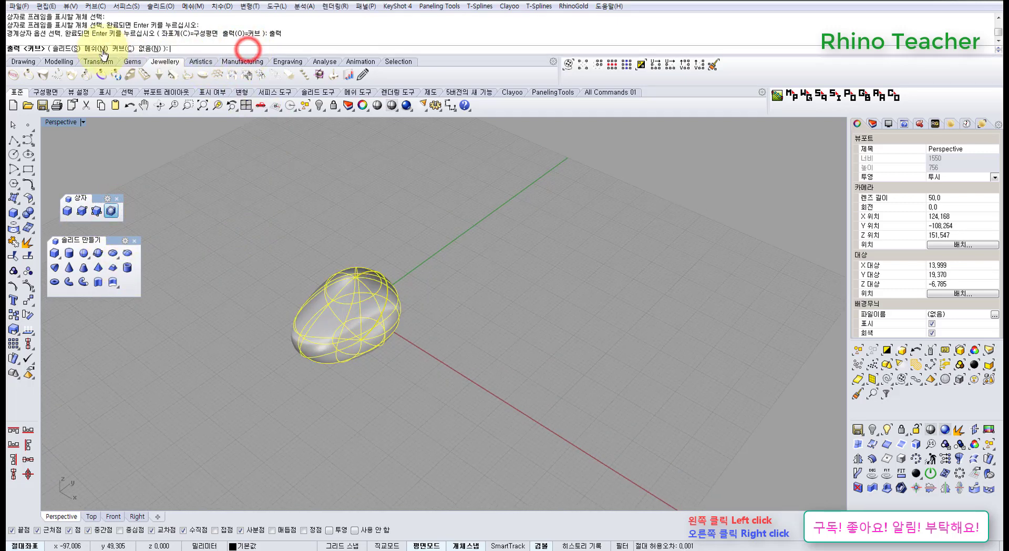
{"action": "left_click", "coordinate": [67, 49]}
{"action": "right_click", "coordinate": [312, 216]}
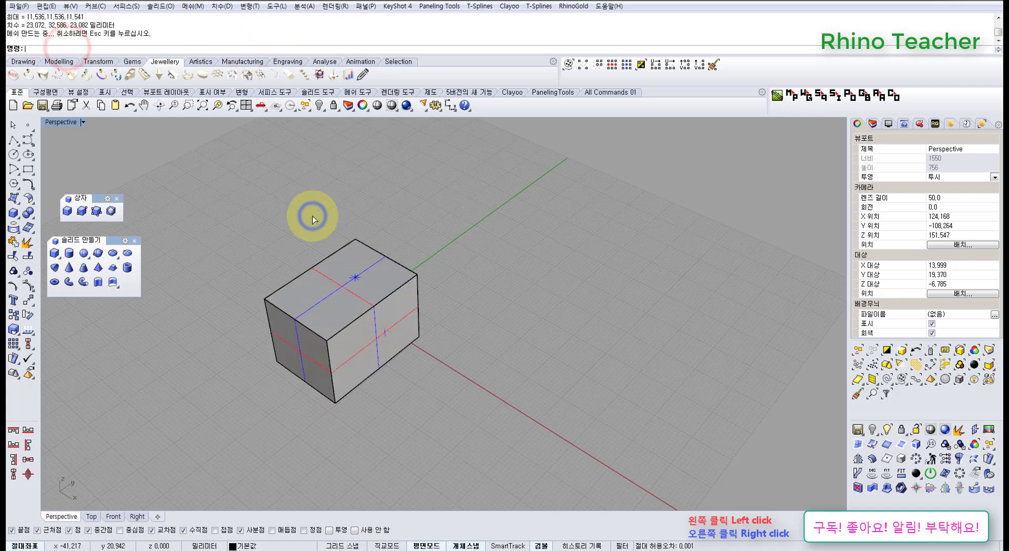
{"action": "left_click", "coordinate": [436, 222]}
Inspect the solid bounding box from a lower angle and delete it, keeping the reshaped sphere.
{"action": "left_click", "coordinate": [15, 227]}
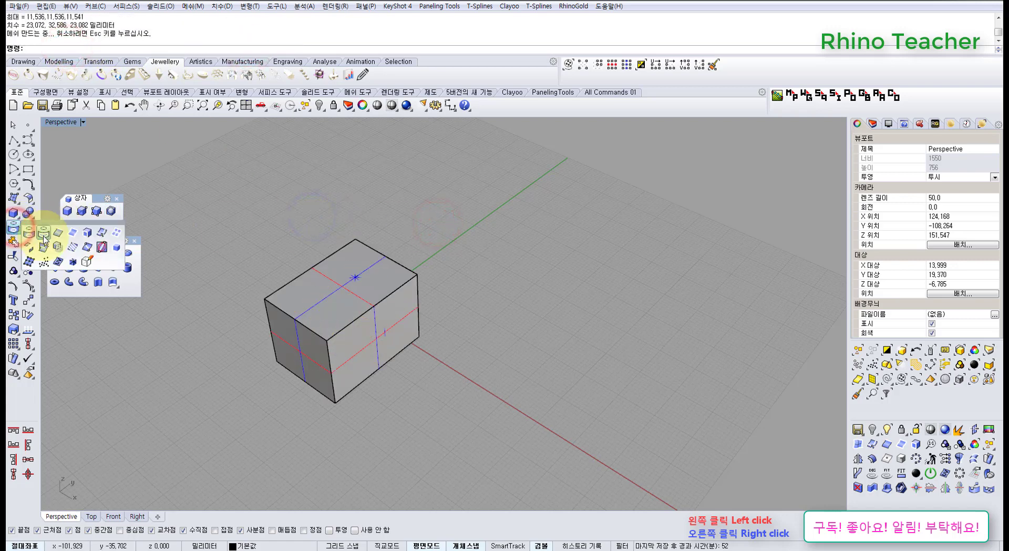
{"action": "right_click_drag", "start_coordinate": [315, 244], "coordinate": [353, 181]}
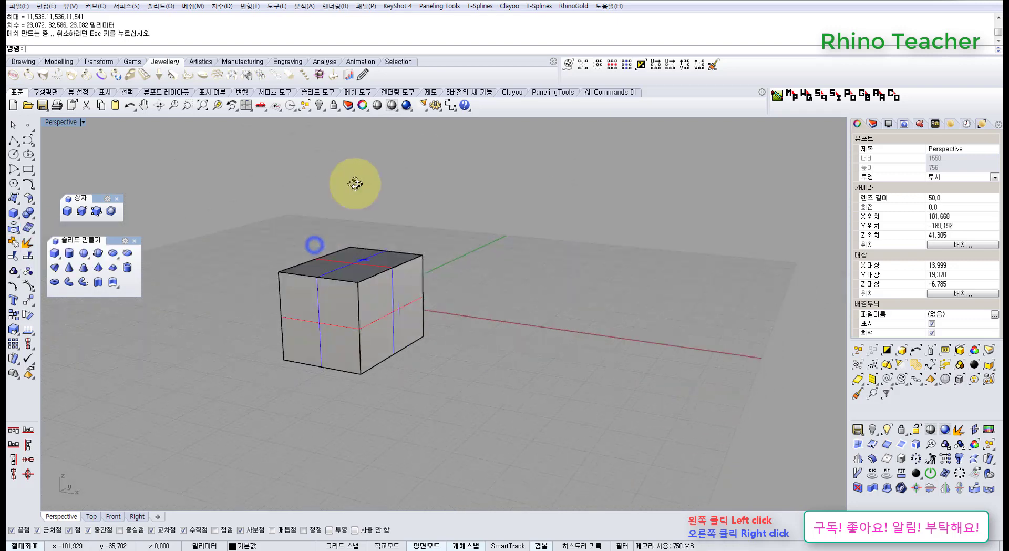
{"action": "scroll", "coordinate": [396, 331], "scroll_direction": "up", "scroll_amount": 3}
{"action": "left_click", "coordinate": [397, 329]}
{"action": "scroll", "coordinate": [367, 339], "scroll_direction": "down", "scroll_amount": 3}
{"action": "key", "text": "Delete"}
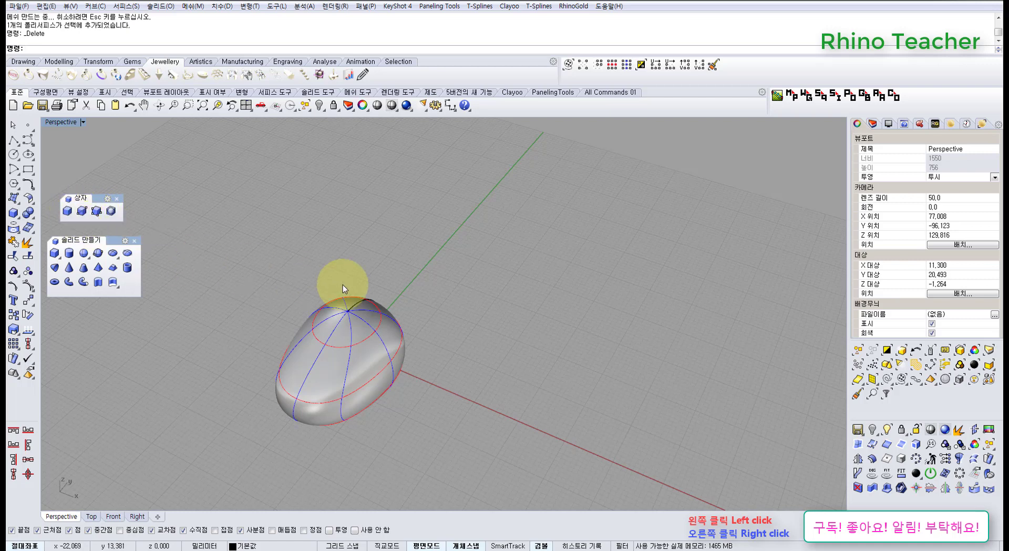
Build a box from its base centre in the empty area behind the reshaped sphere in the Perspective view, and delete it.
{"action": "right_click_drag", "start_coordinate": [405, 313], "coordinate": [483, 299], "text": "shift"}
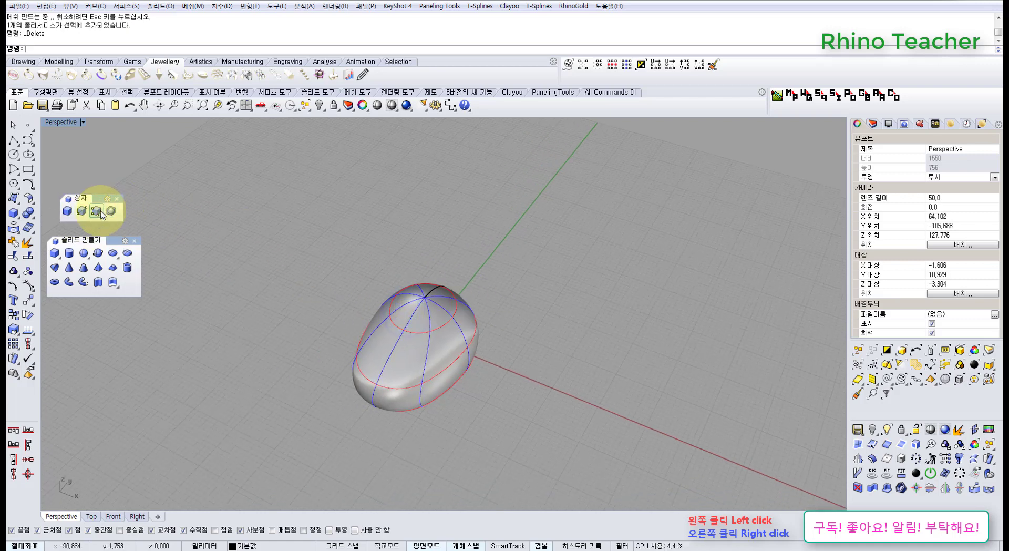
{"action": "left_click", "coordinate": [65, 211]}
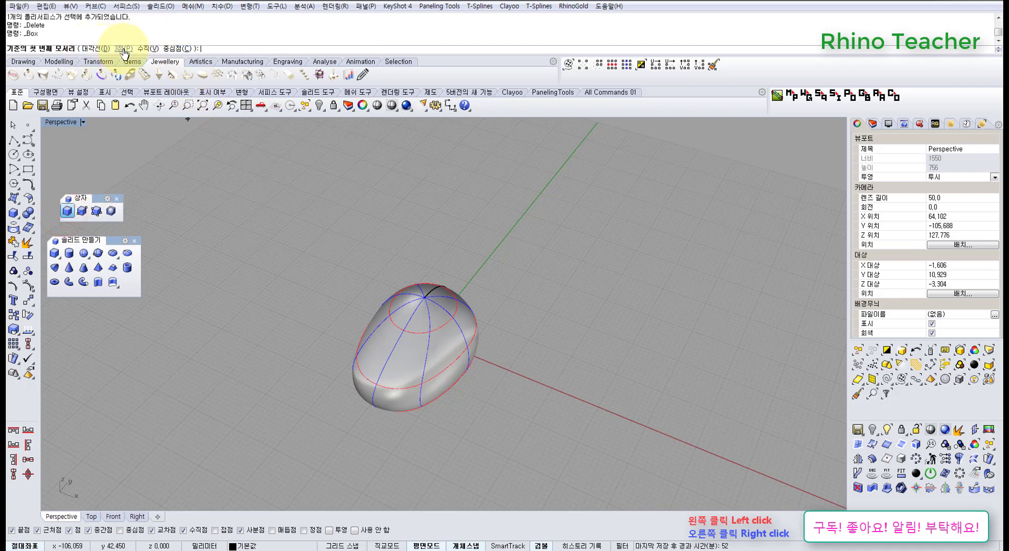
{"action": "left_click", "coordinate": [171, 49]}
{"action": "left_click", "coordinate": [299, 251]}
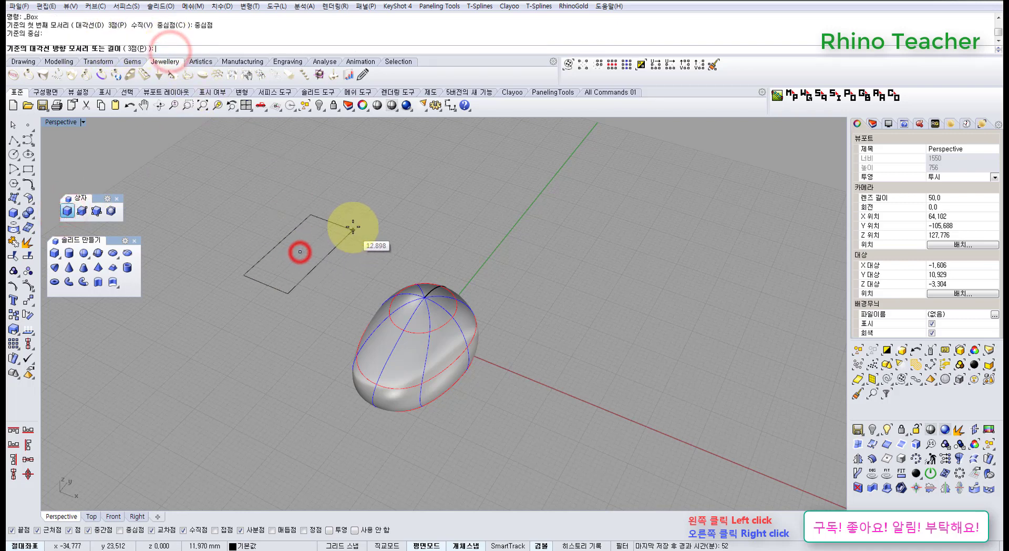
{"action": "left_click", "coordinate": [357, 240]}
{"action": "left_click", "coordinate": [338, 196]}
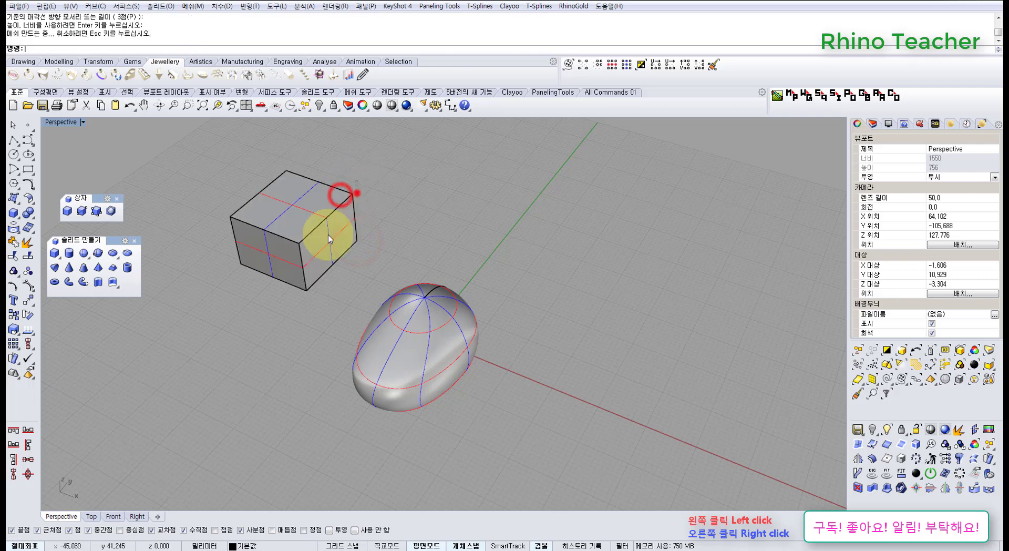
{"action": "left_click", "coordinate": [355, 190]}
{"action": "key", "text": "Delete"}
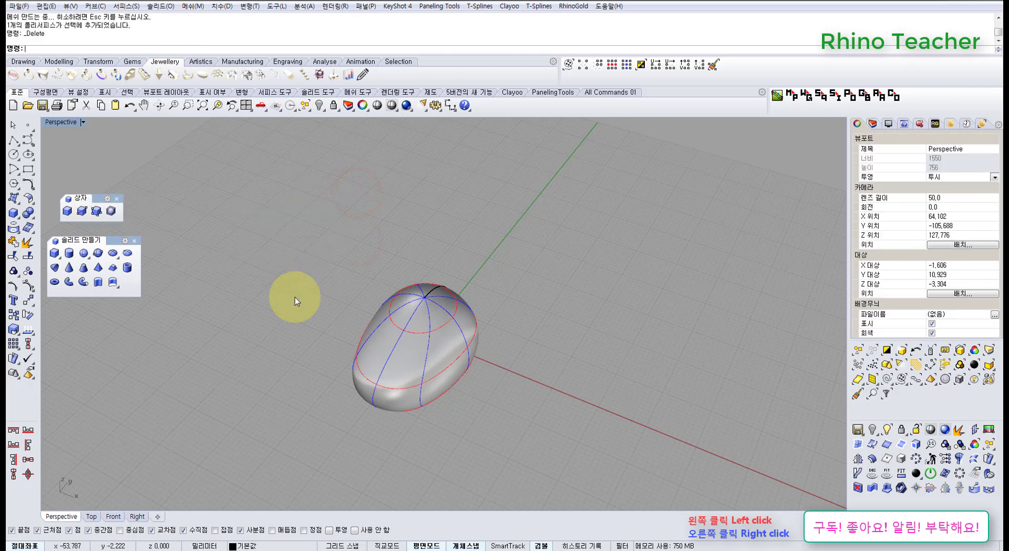
Enclose the reshaped sphere in a bounding box with the current options, and undo it.
{"action": "left_click", "coordinate": [110, 211]}
{"action": "left_click", "coordinate": [412, 355]}
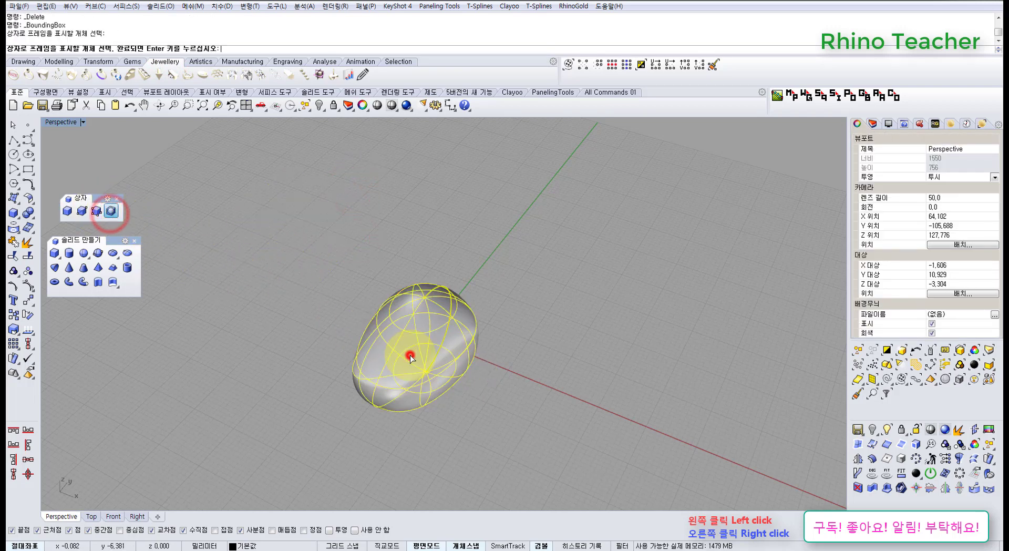
{"action": "right_click", "coordinate": [411, 355]}
{"action": "right_click", "coordinate": [303, 259]}
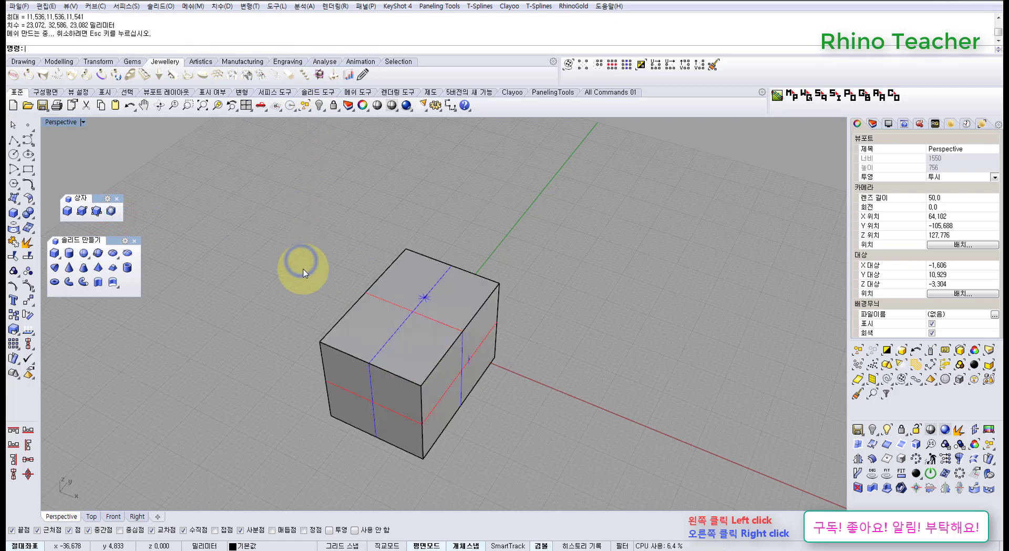
{"action": "key", "text": "ctrl+z"}
{"action": "right_click", "coordinate": [316, 281]}
{"action": "left_click", "coordinate": [401, 336]}
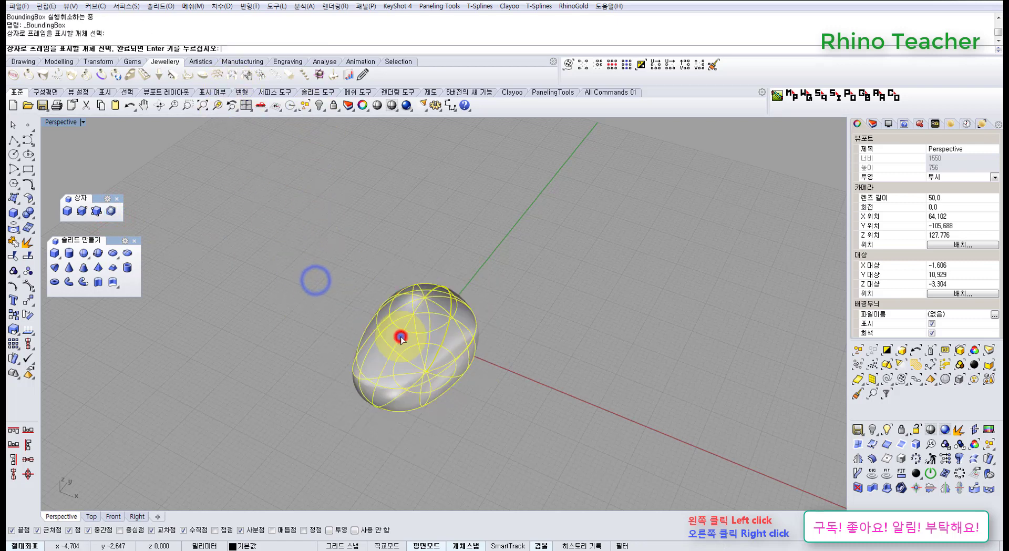
{"action": "right_click", "coordinate": [400, 336]}
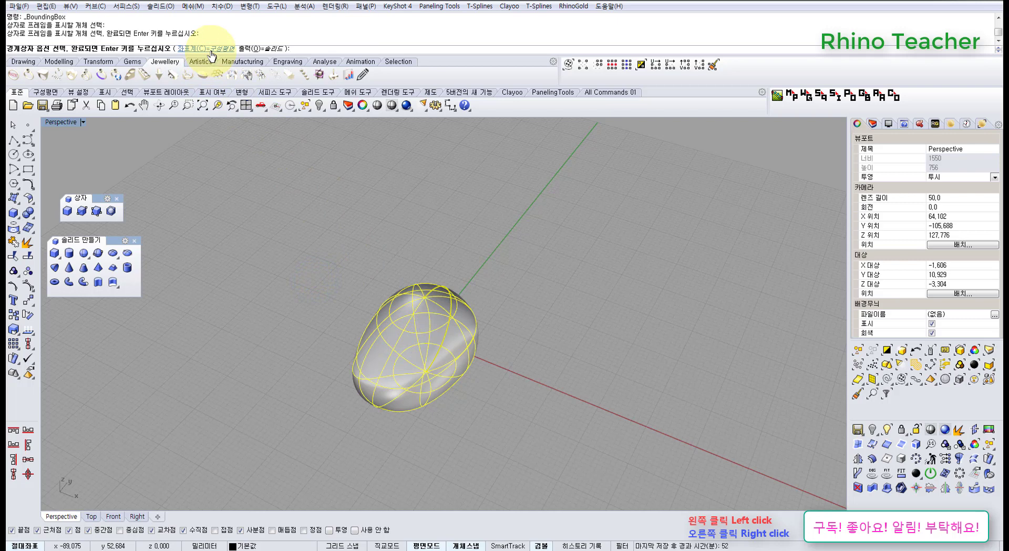
{"action": "key", "text": "Escape"}
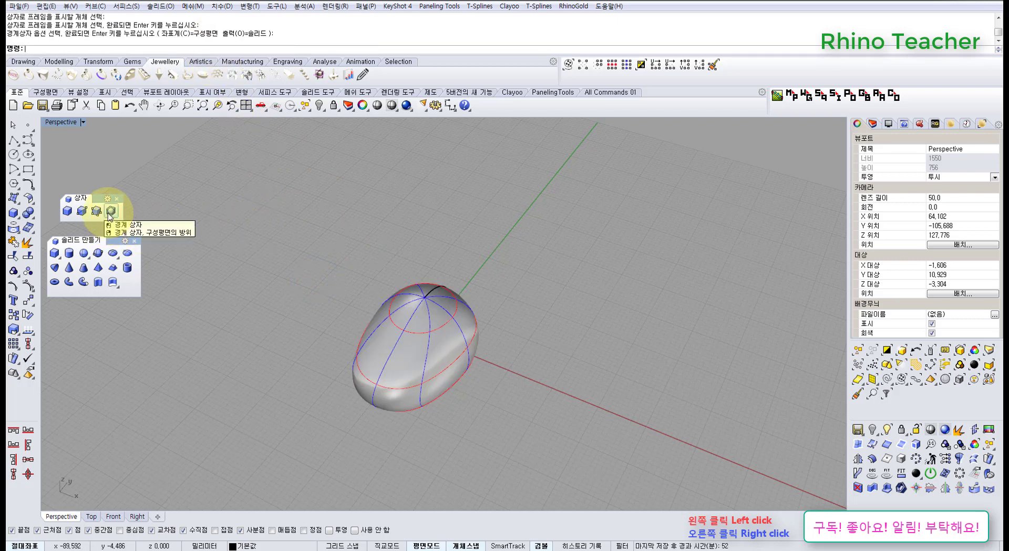
Start a bounding box of the reshaped sphere on a custom three-point construction plane, with its origin at the sphere's upper pole.
{"action": "left_click", "coordinate": [111, 211]}
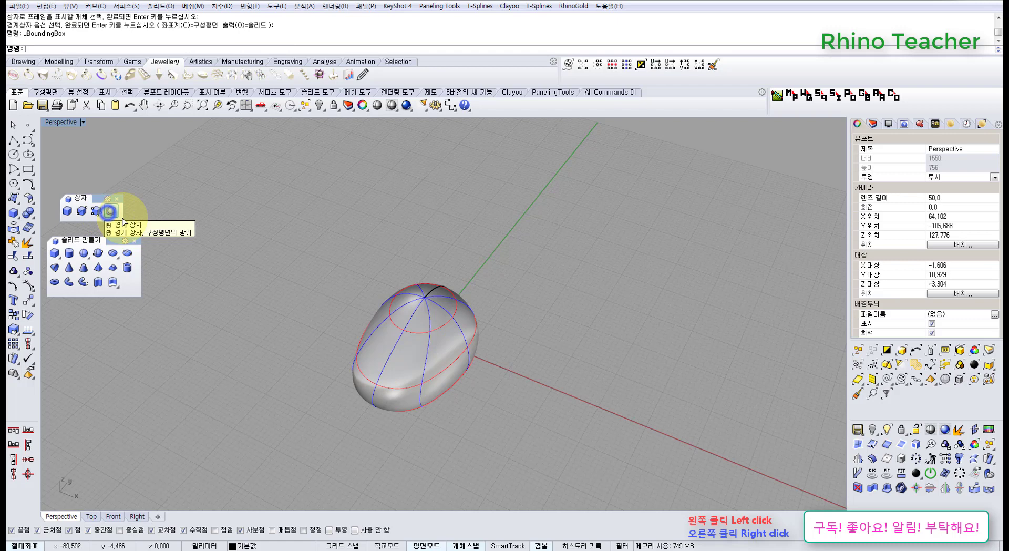
{"action": "left_click", "coordinate": [399, 343]}
{"action": "right_click_drag", "start_coordinate": [431, 347], "coordinate": [336, 347]}
{"action": "right_click", "coordinate": [428, 362]}
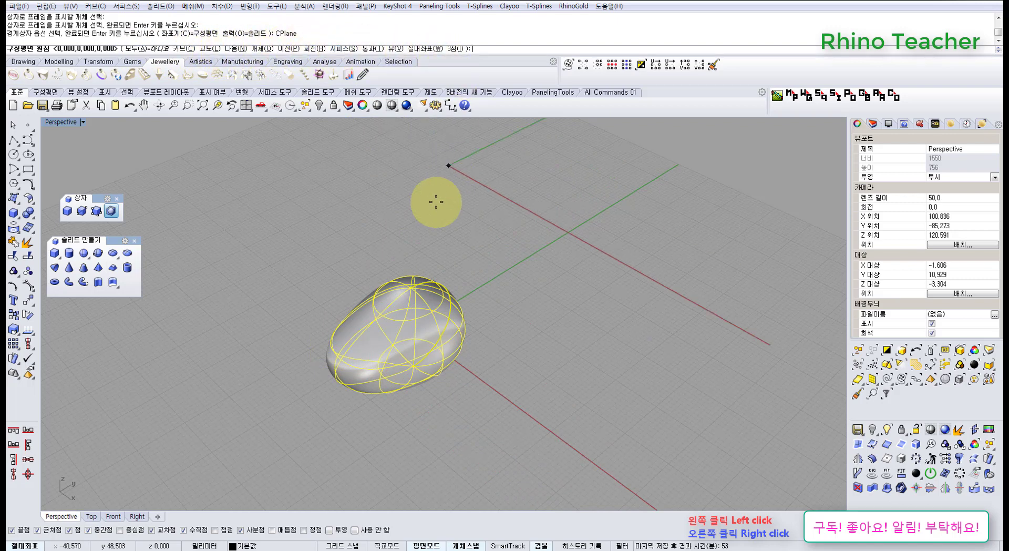
{"action": "left_click", "coordinate": [453, 48]}
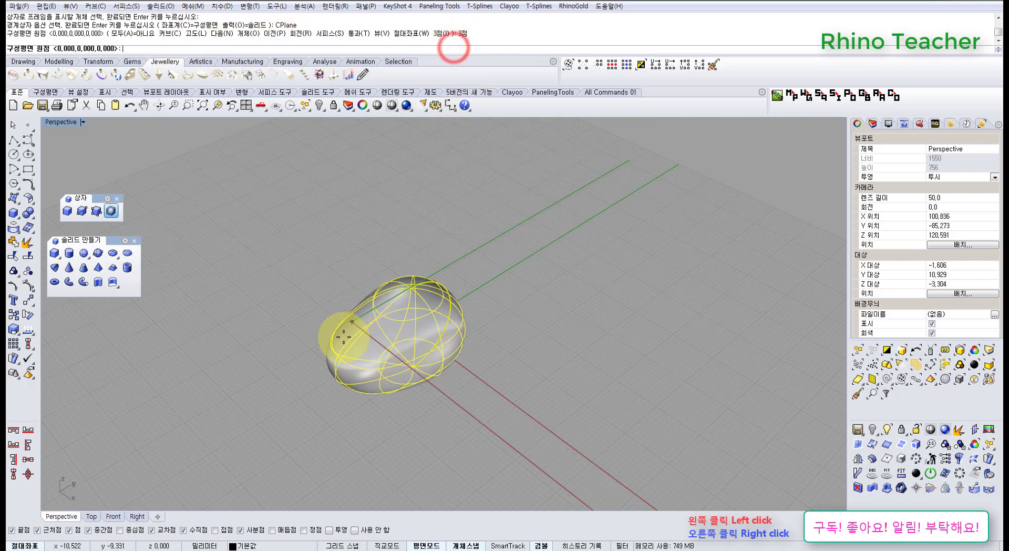
{"action": "left_click", "coordinate": [406, 292]}
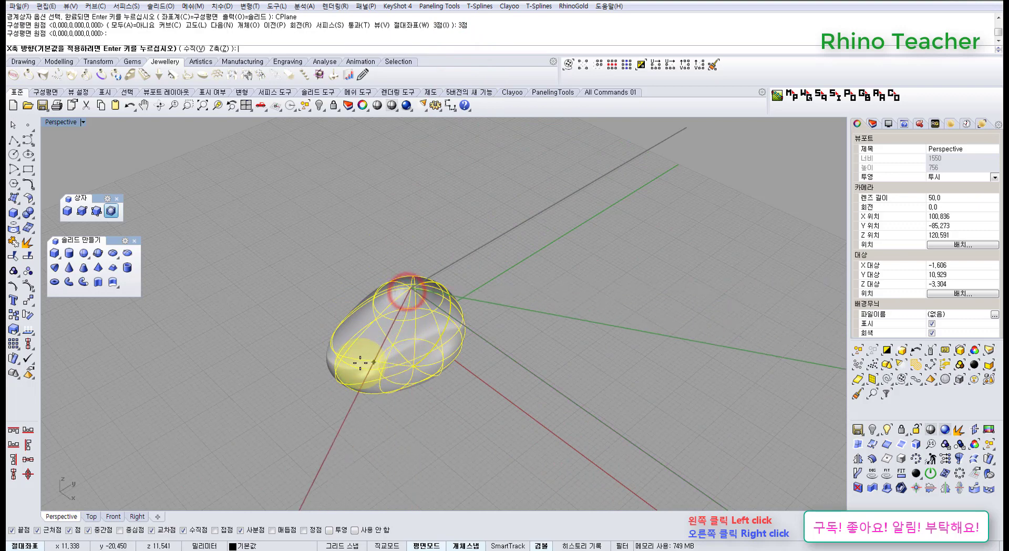
{"action": "left_click", "coordinate": [347, 361]}
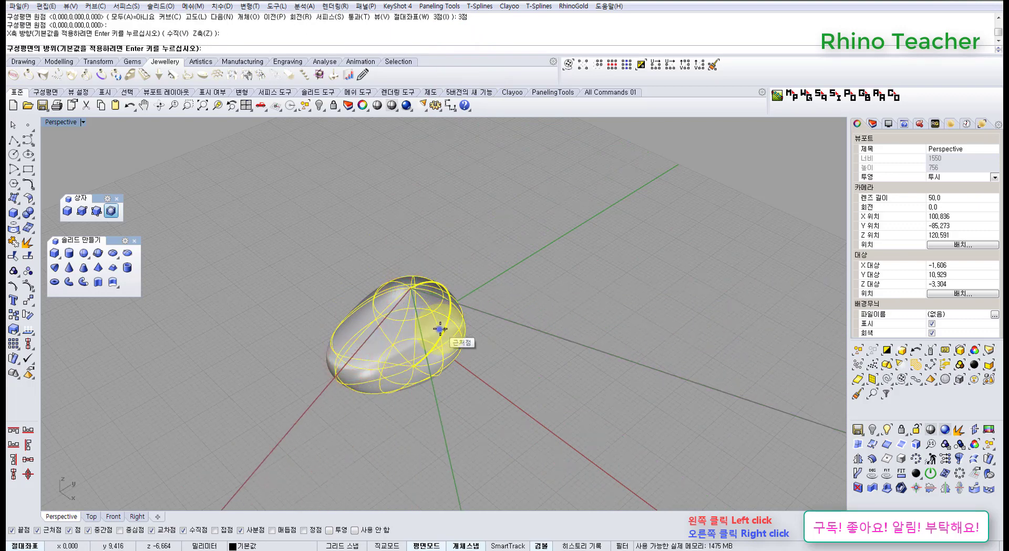
{"action": "right_click_drag", "start_coordinate": [441, 329], "coordinate": [459, 376]}
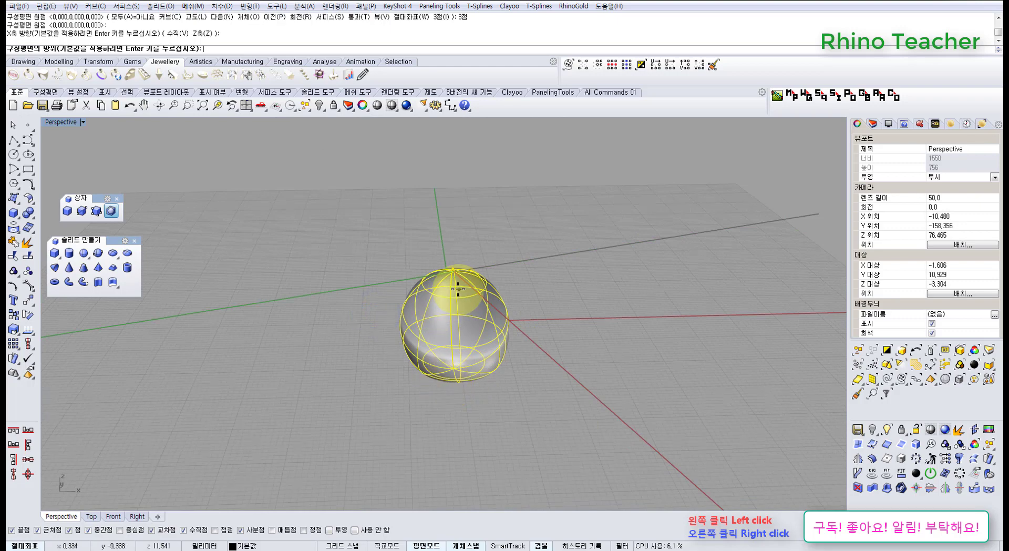
{"action": "left_click", "coordinate": [450, 313]}
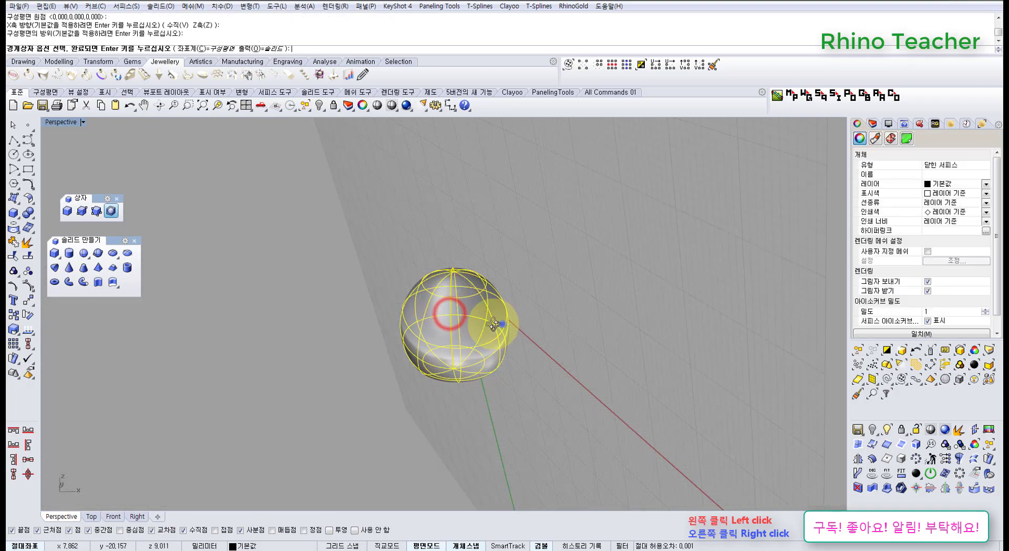
Create the solid bounding box aligned to the custom plane, check it in the four-viewport layout, and delete it.
{"action": "right_click_drag", "start_coordinate": [502, 323], "coordinate": [368, 284]}
{"action": "right_click", "coordinate": [402, 342]}
{"action": "left_click", "coordinate": [361, 266]}
{"action": "right_click_drag", "start_coordinate": [381, 232], "coordinate": [386, 347]}
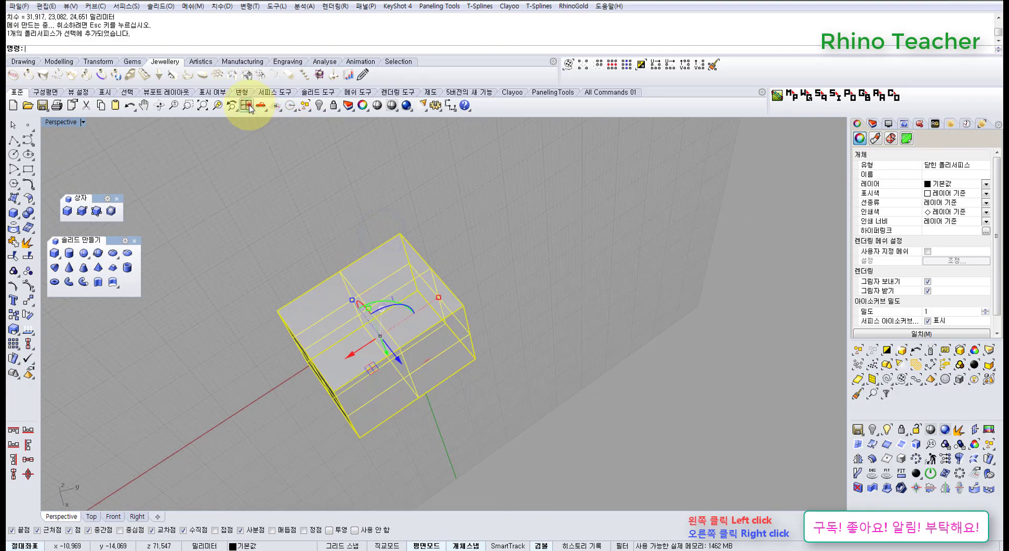
{"action": "left_click", "coordinate": [246, 105]}
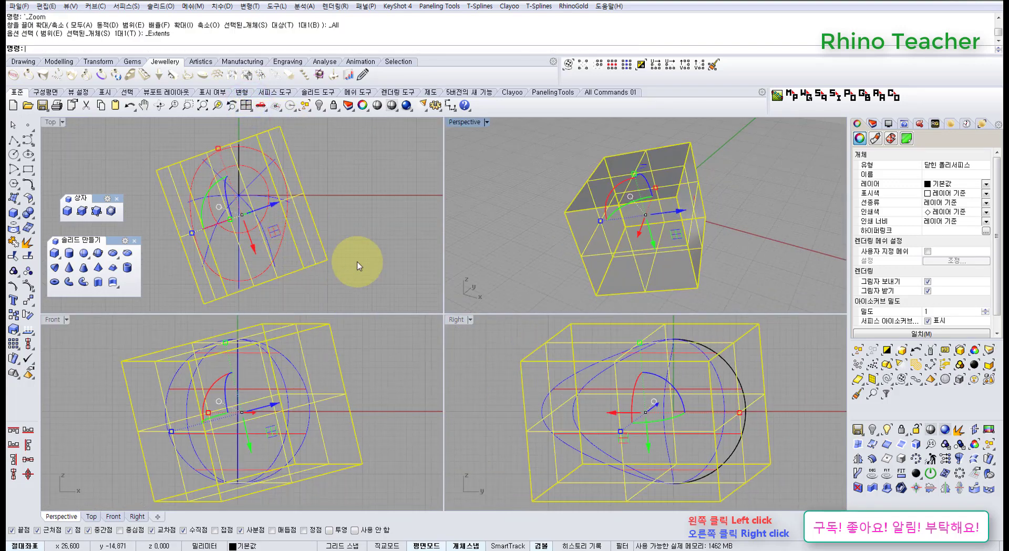
{"action": "key", "text": "Delete"}
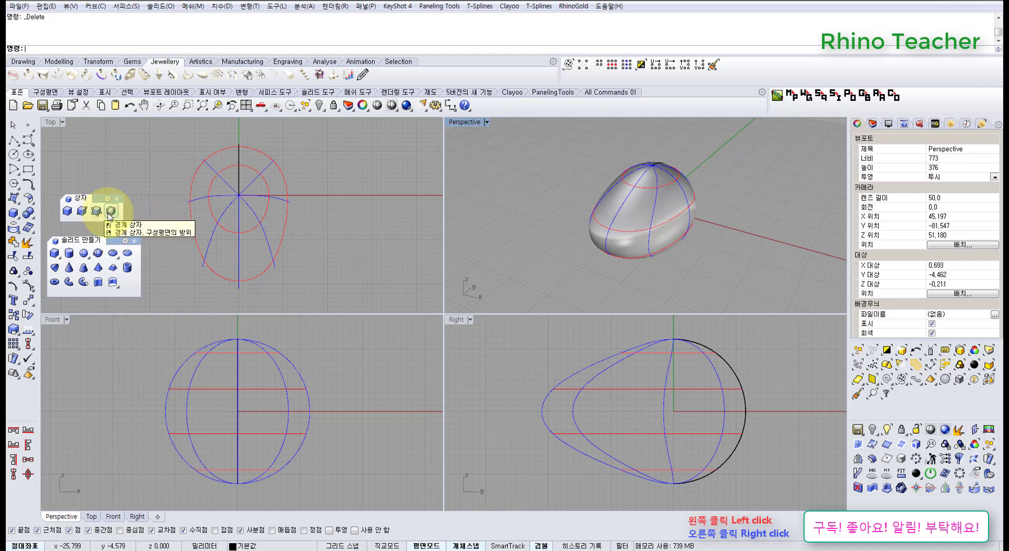
Delete the reshaped sphere from the scene.
{"action": "left_click", "coordinate": [331, 245]}
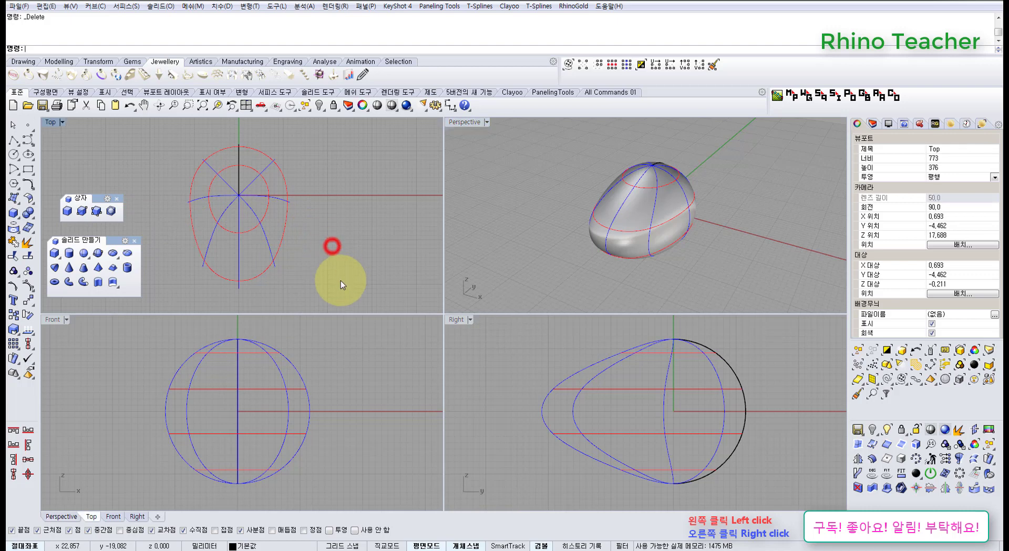
{"action": "left_click_drag", "start_coordinate": [337, 281], "coordinate": [243, 248]}
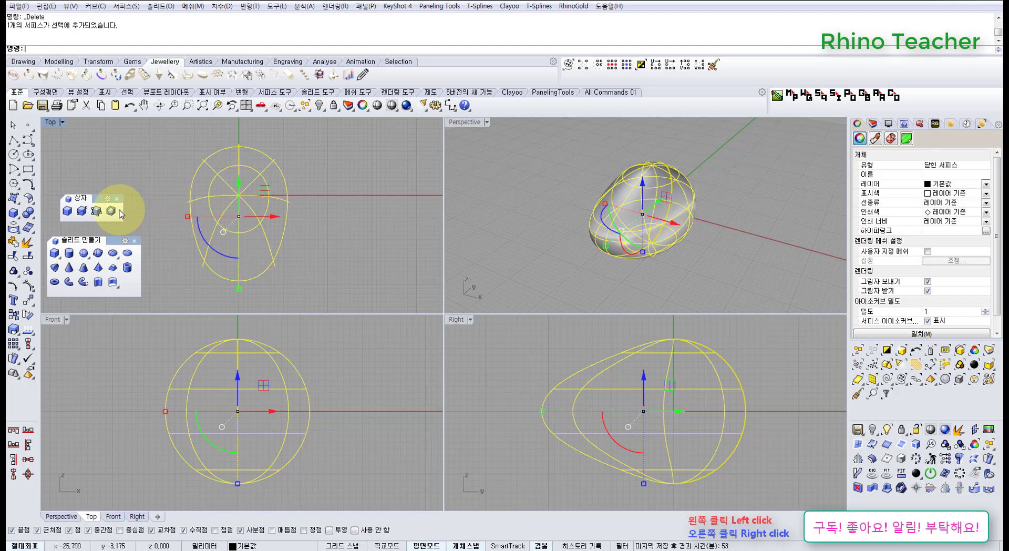
{"action": "left_click", "coordinate": [132, 185]}
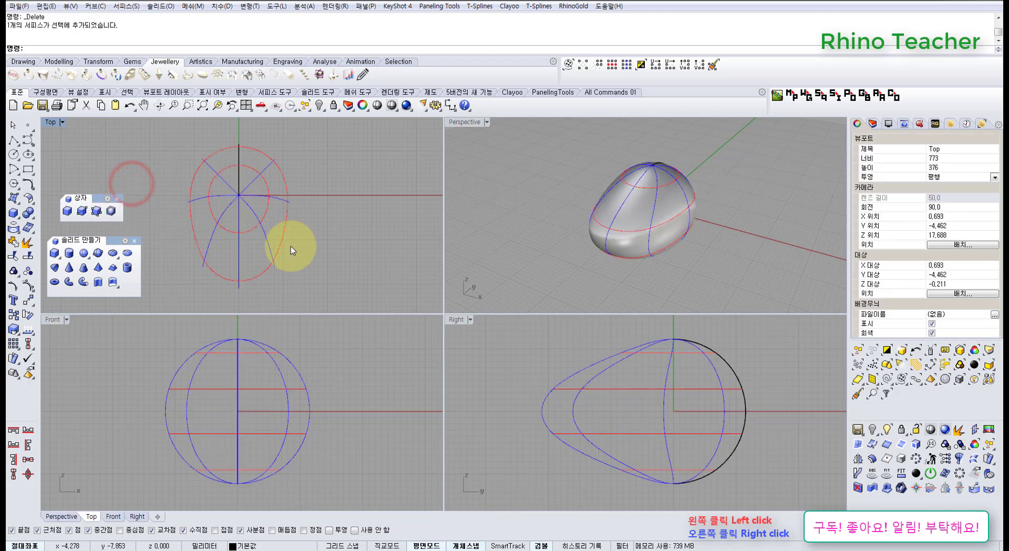
{"action": "left_click_drag", "start_coordinate": [251, 256], "coordinate": [253, 257]}
{"action": "key", "text": "Delete"}
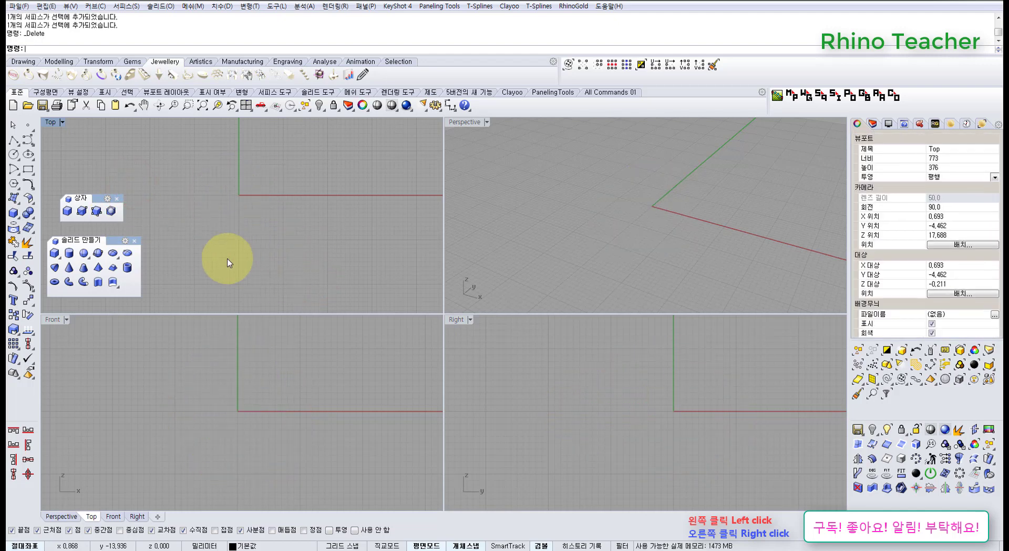
Create a vertical solid cylinder centred at the origin, about 24.7 mm in diameter and about 21.4 mm high.
{"action": "left_click", "coordinate": [69, 254]}
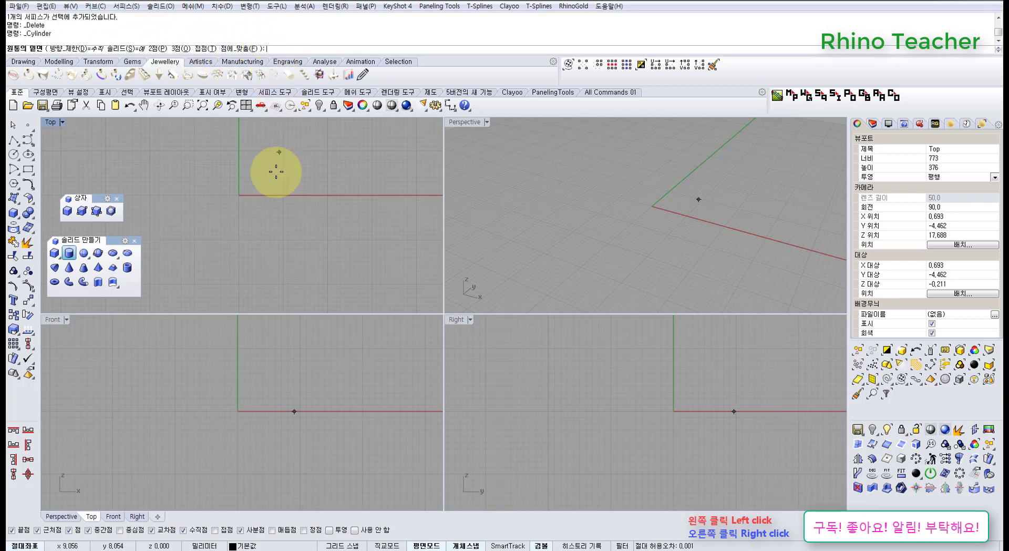
{"action": "right_click_drag", "start_coordinate": [261, 224], "coordinate": [301, 239]}
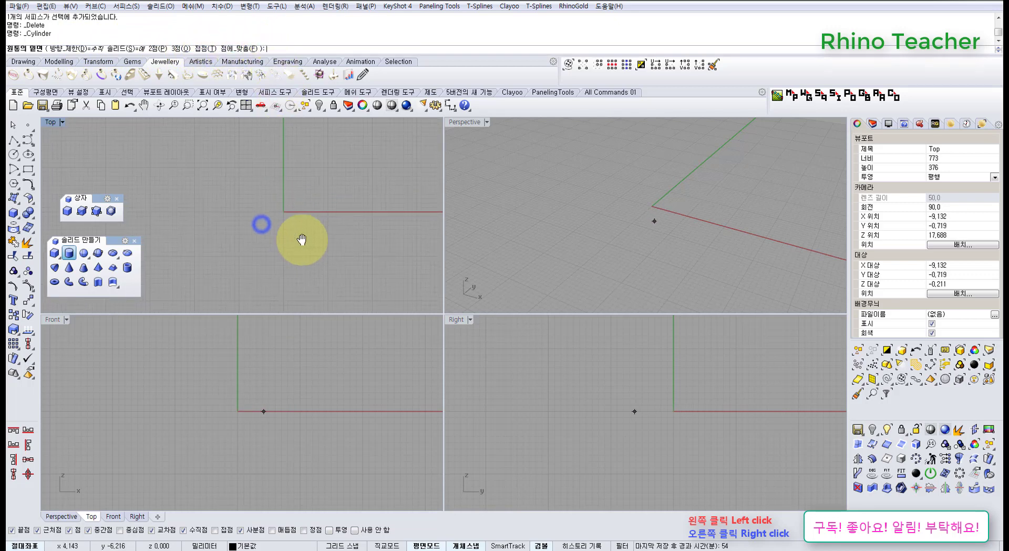
{"action": "type", "text": "0"}
{"action": "key", "text": "Return"}
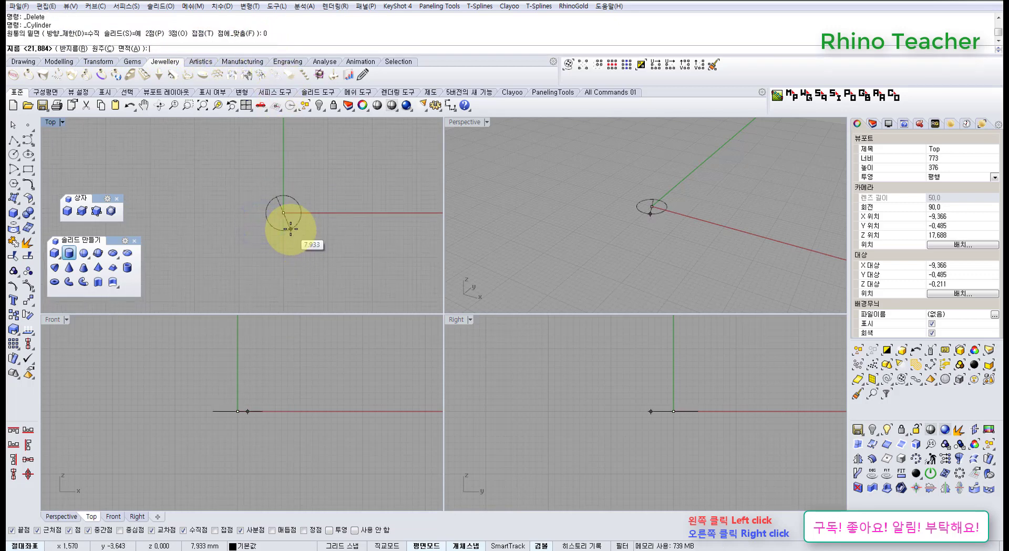
{"action": "left_click", "coordinate": [338, 214]}
{"action": "scroll", "coordinate": [215, 389], "scroll_direction": "down", "scroll_amount": 3}
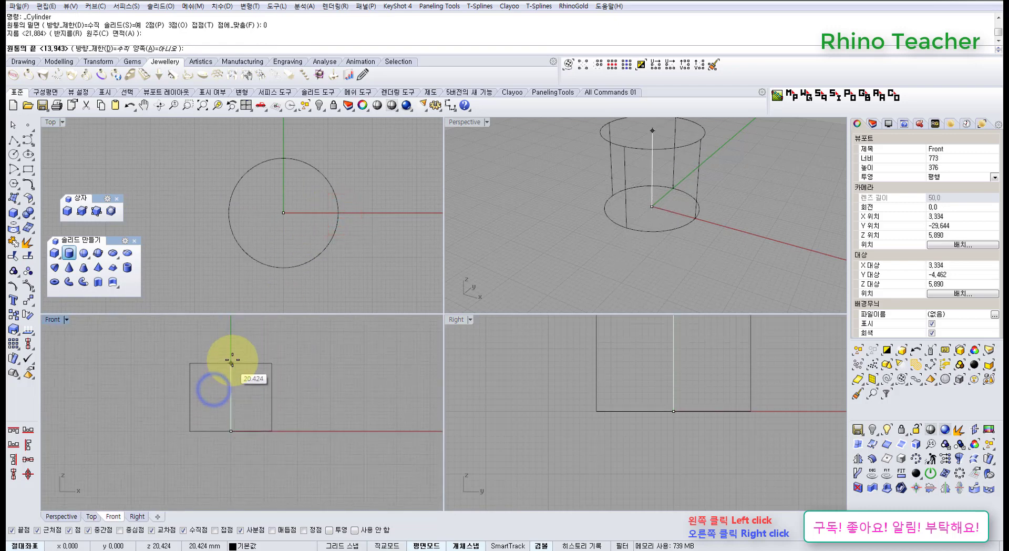
{"action": "left_click", "coordinate": [231, 360]}
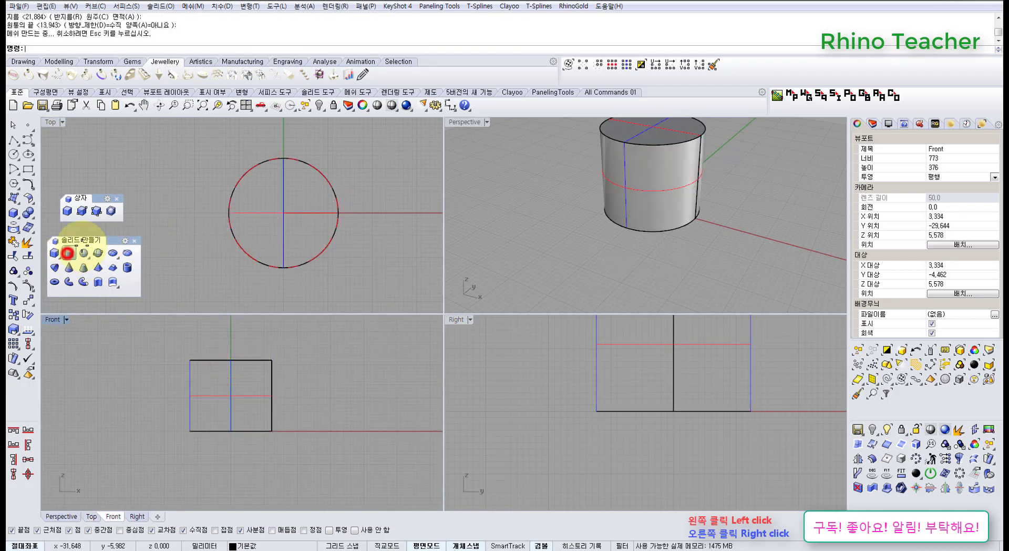
{"action": "left_click", "coordinate": [67, 253]}
{"action": "left_click", "coordinate": [73, 49]}
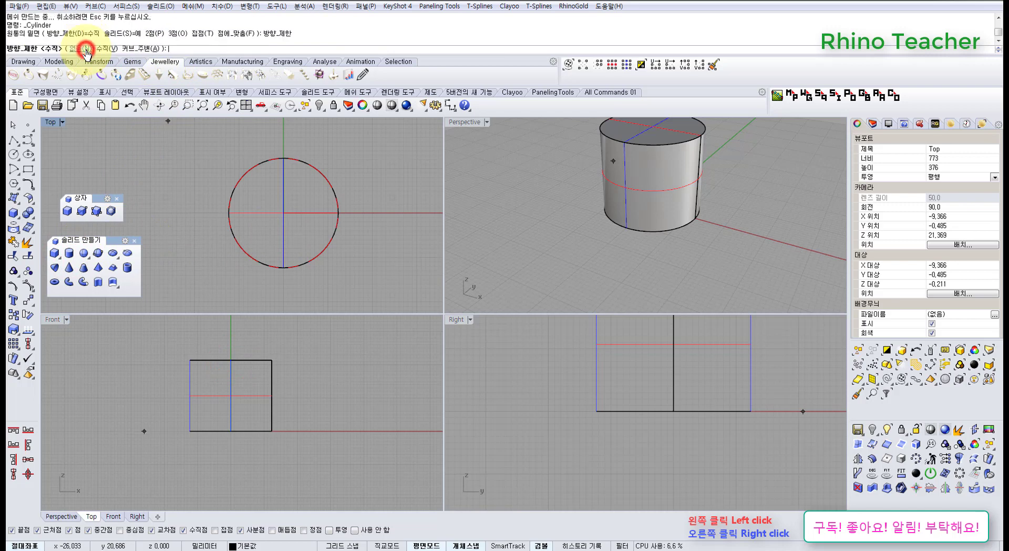
{"action": "left_click", "coordinate": [140, 50]}
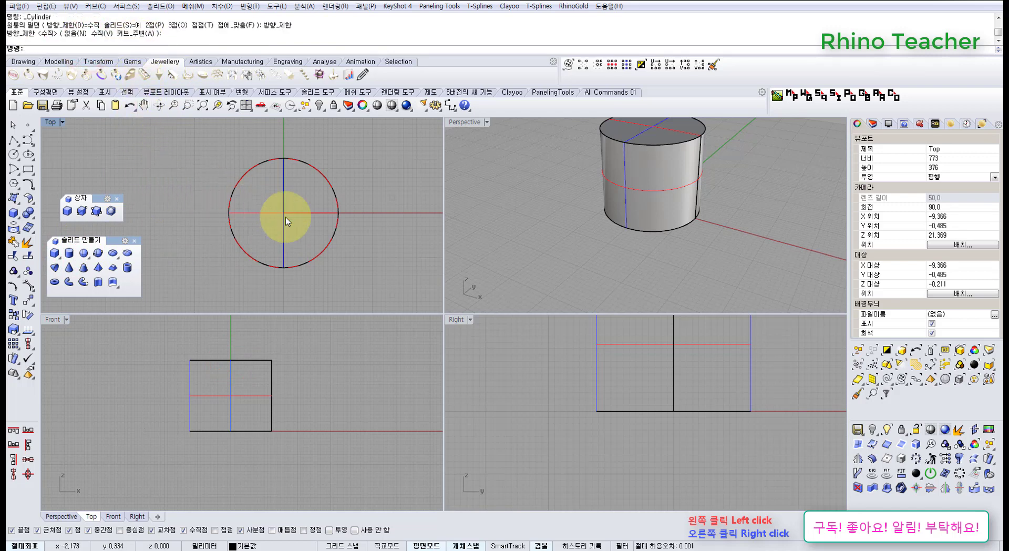
Examine the Cylinder command's help on the None option of the direction constraint, including its demonstration clip.
{"action": "left_click", "coordinate": [904, 124]}
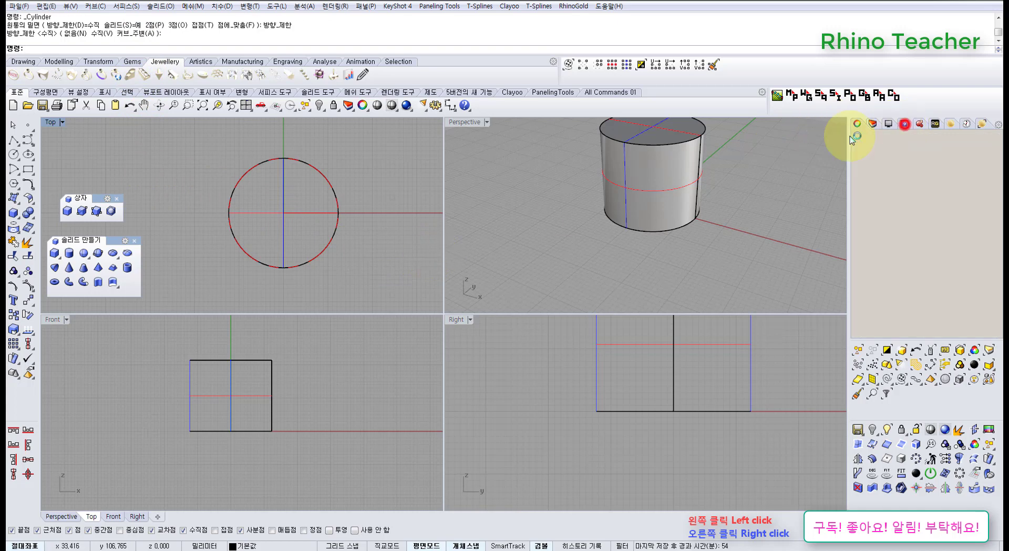
{"action": "left_click", "coordinate": [69, 252]}
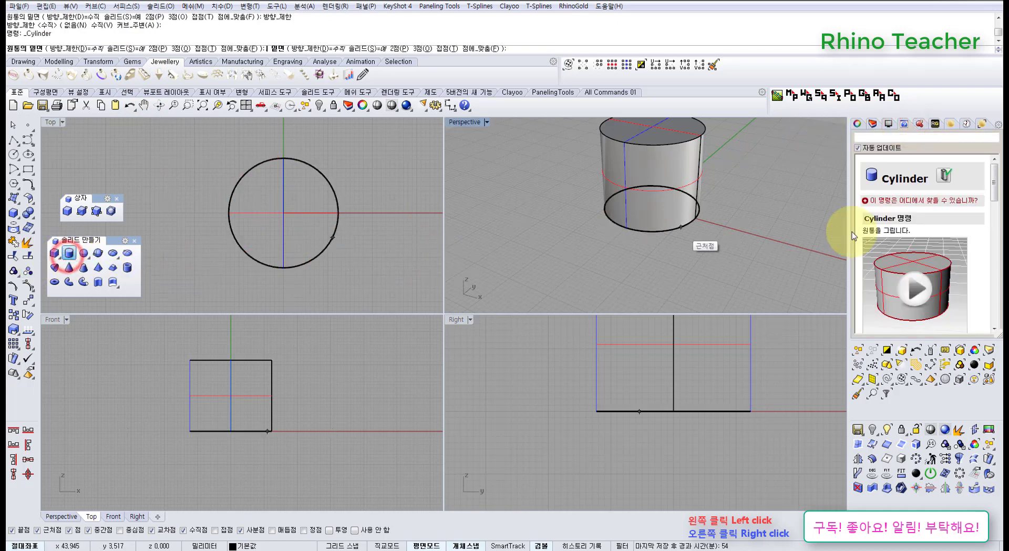
{"action": "scroll", "coordinate": [974, 248], "scroll_direction": "down", "scroll_amount": 2}
{"action": "scroll", "coordinate": [975, 248], "scroll_direction": "down", "scroll_amount": 5}
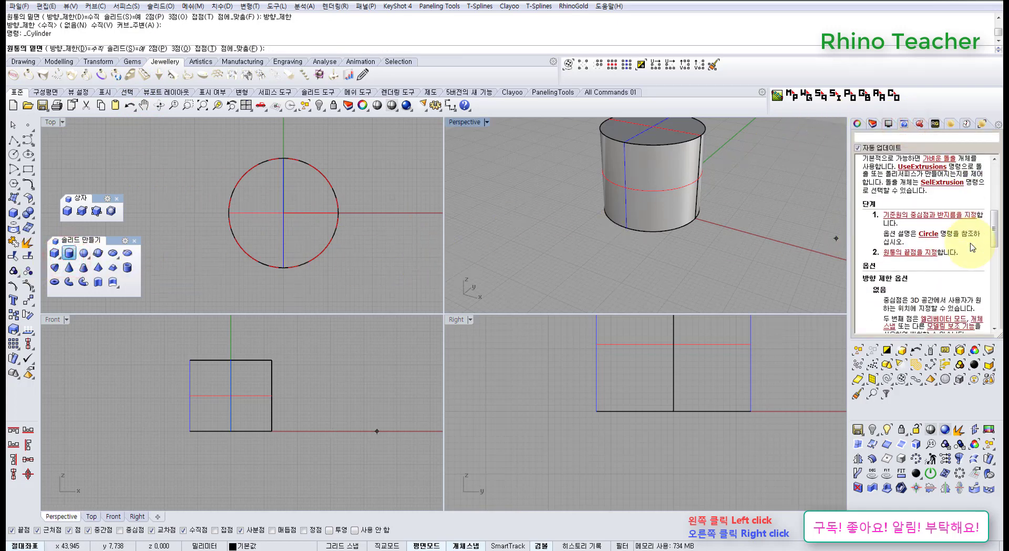
{"action": "scroll", "coordinate": [972, 247], "scroll_direction": "down", "scroll_amount": 4}
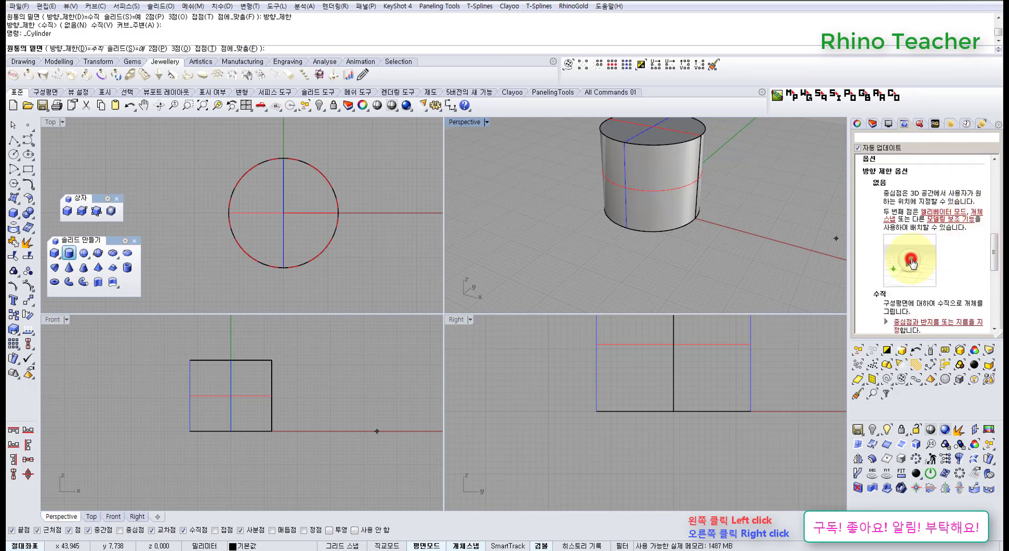
{"action": "left_click", "coordinate": [911, 260]}
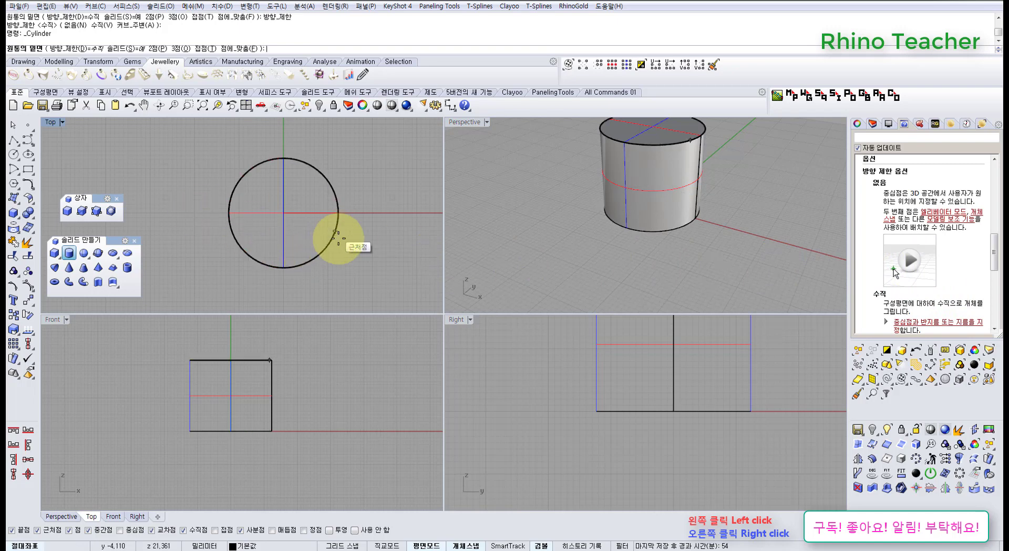
Cancel the pending cylinder and delete the vertical cylinder at the origin.
{"action": "key", "text": "Escape"}
{"action": "left_click", "coordinate": [239, 225]}
{"action": "key", "text": "Delete"}
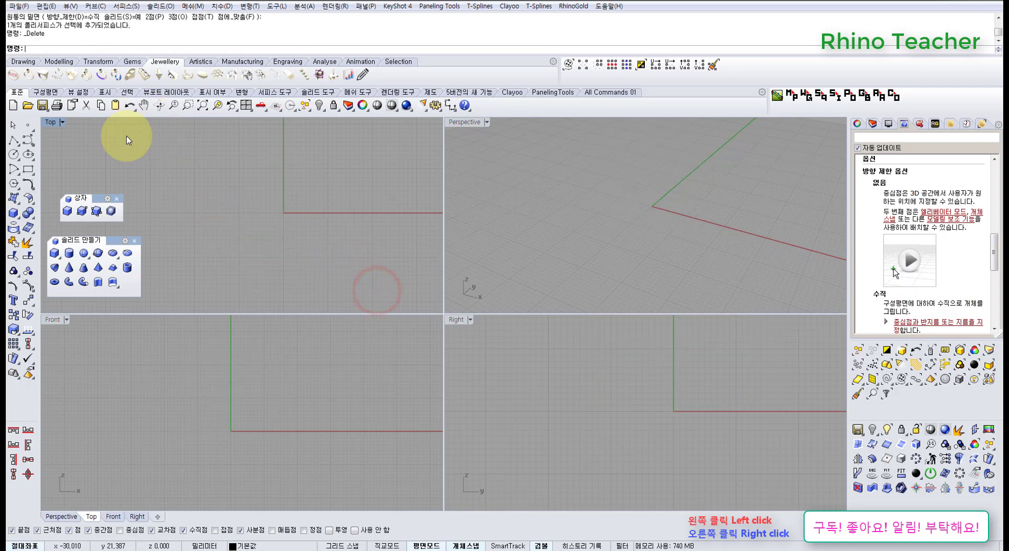
Create a cylinder with the direction constraint set to None, tilting its axis in the Front view, and delete it.
{"action": "left_click", "coordinate": [69, 253]}
{"action": "left_click", "coordinate": [79, 48]}
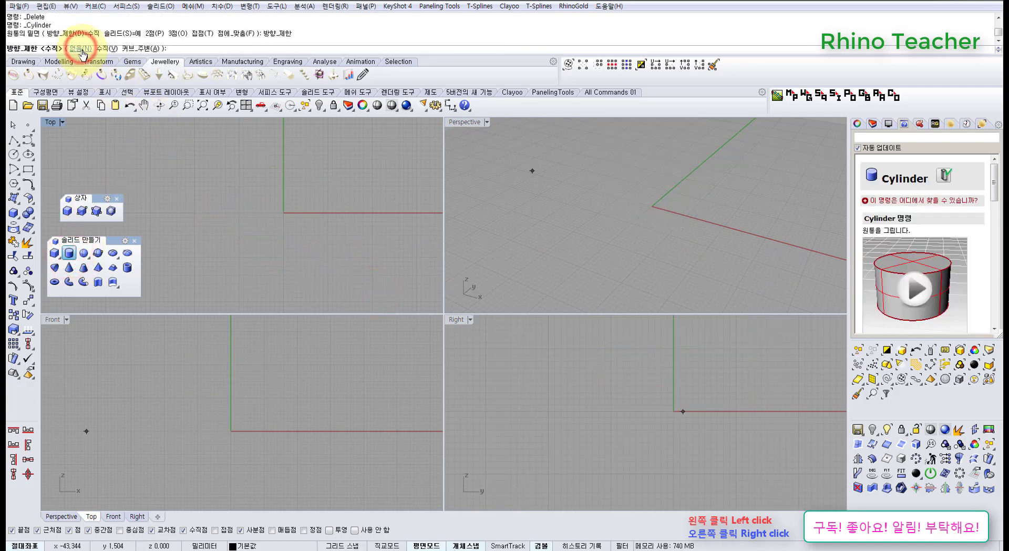
{"action": "left_click", "coordinate": [81, 49]}
{"action": "left_click", "coordinate": [270, 238]}
{"action": "left_click", "coordinate": [324, 238]}
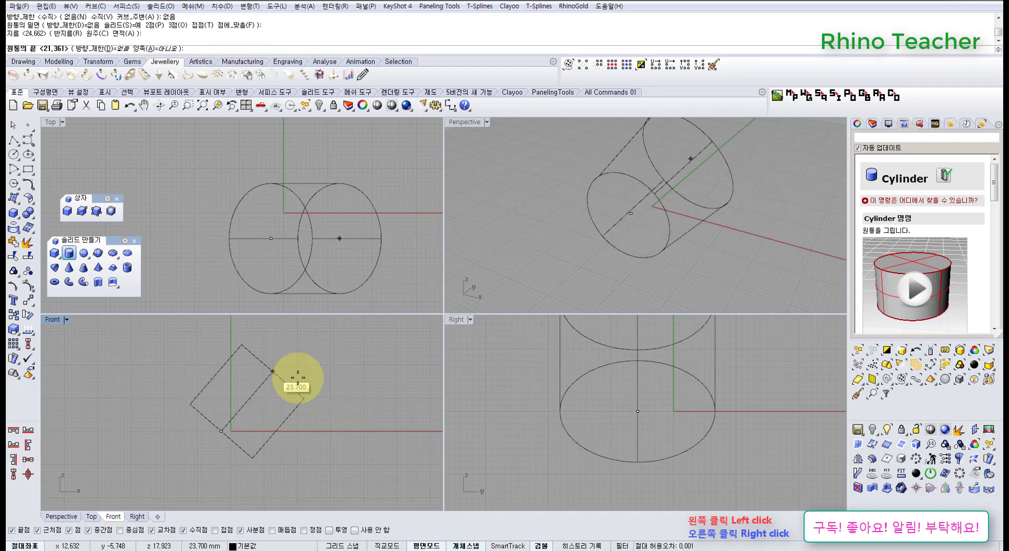
{"action": "left_click", "coordinate": [288, 396]}
{"action": "left_click", "coordinate": [314, 373]}
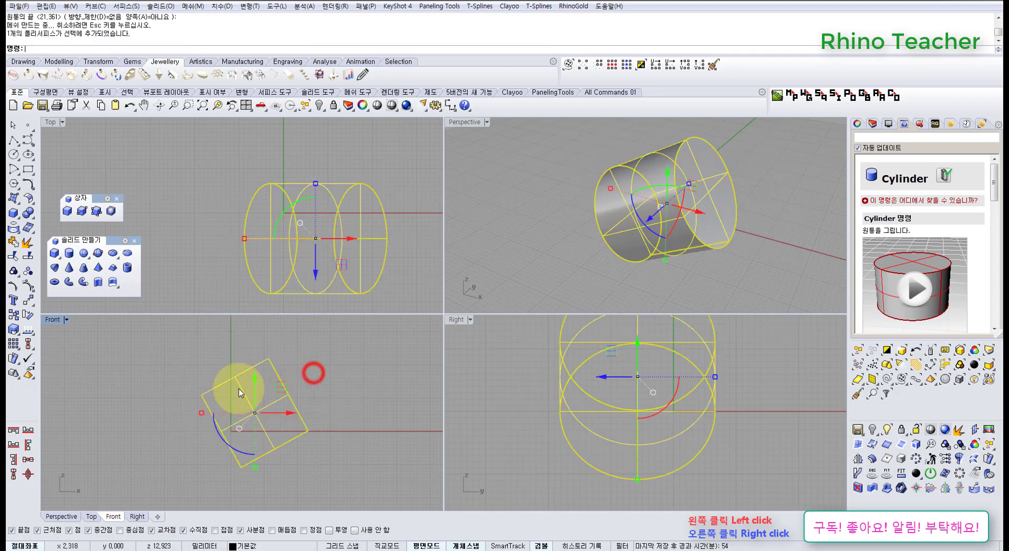
{"action": "key", "text": "Delete"}
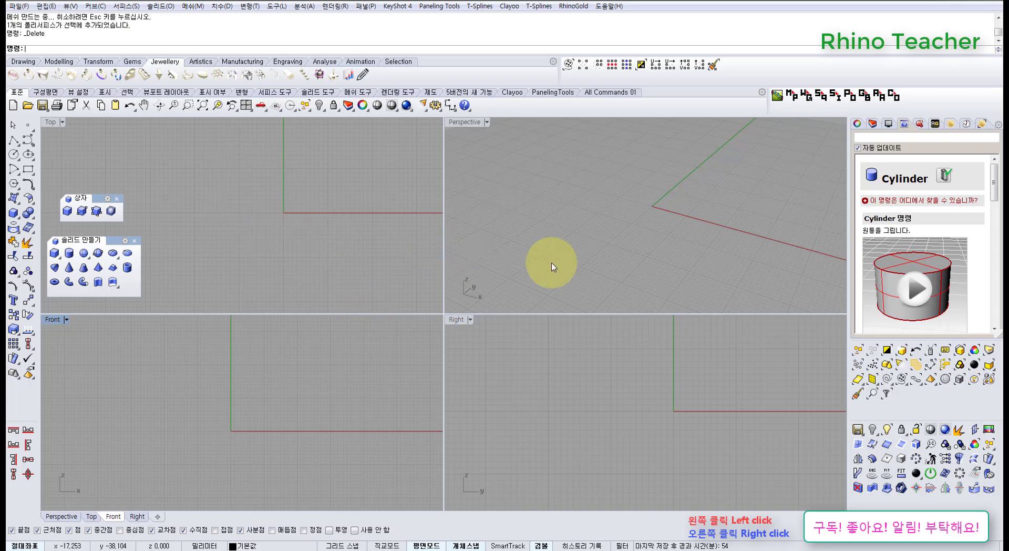
Create a cylinder at the origin with the direction constraint set to Vertical, about 18.8 mm in diameter and 22 mm high, and delete it.
{"action": "left_click_drag", "start_coordinate": [997, 189], "coordinate": [997, 289]}
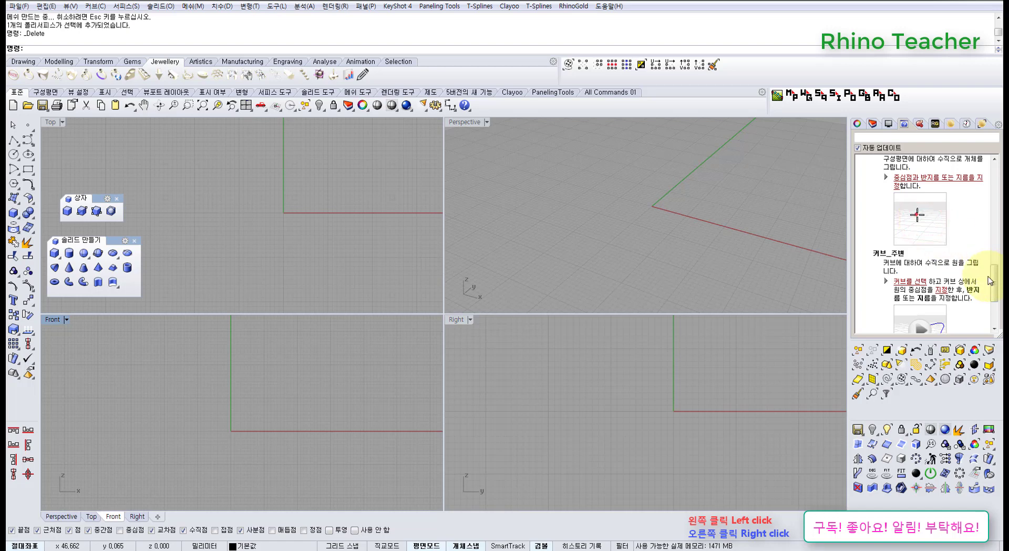
{"action": "left_click_drag", "start_coordinate": [995, 286], "coordinate": [995, 278]}
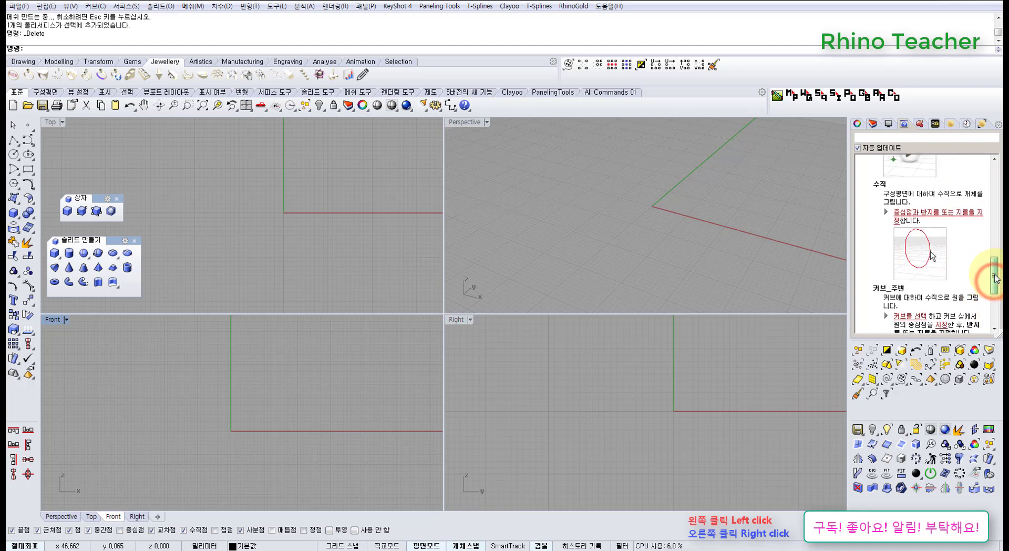
{"action": "left_click", "coordinate": [334, 209]}
{"action": "left_click", "coordinate": [69, 254]}
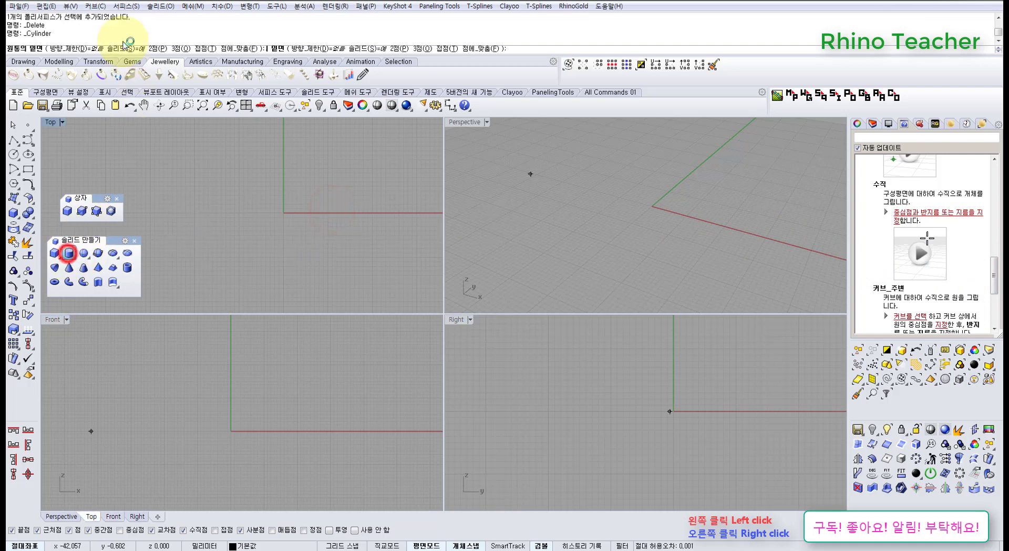
{"action": "left_click", "coordinate": [81, 48]}
{"action": "left_click", "coordinate": [107, 49]}
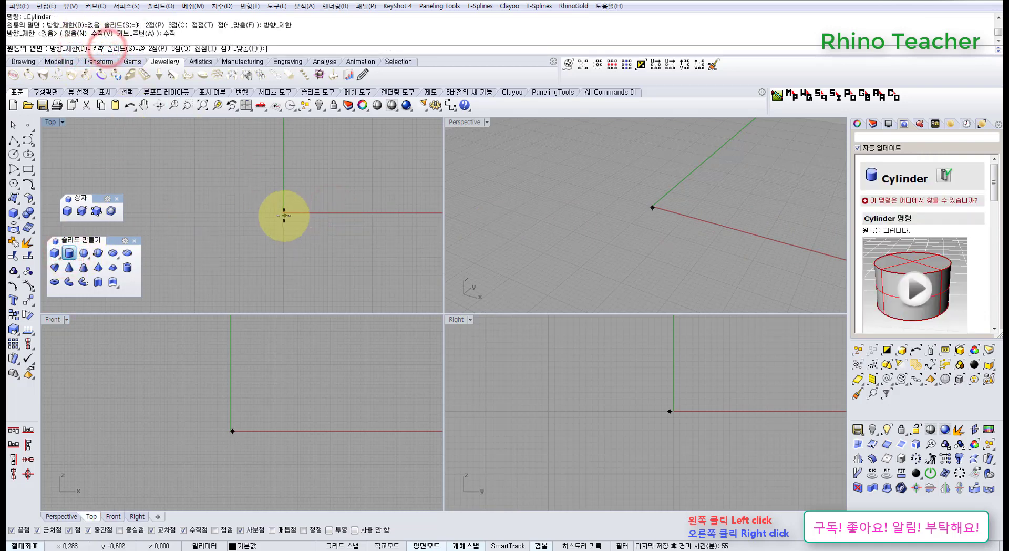
{"action": "left_click", "coordinate": [283, 212]}
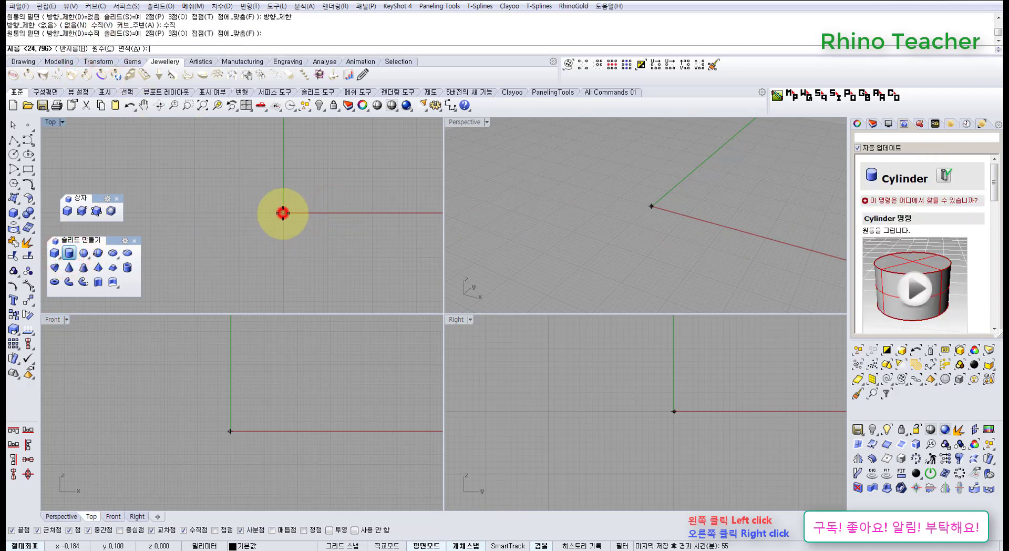
{"action": "left_click", "coordinate": [286, 170]}
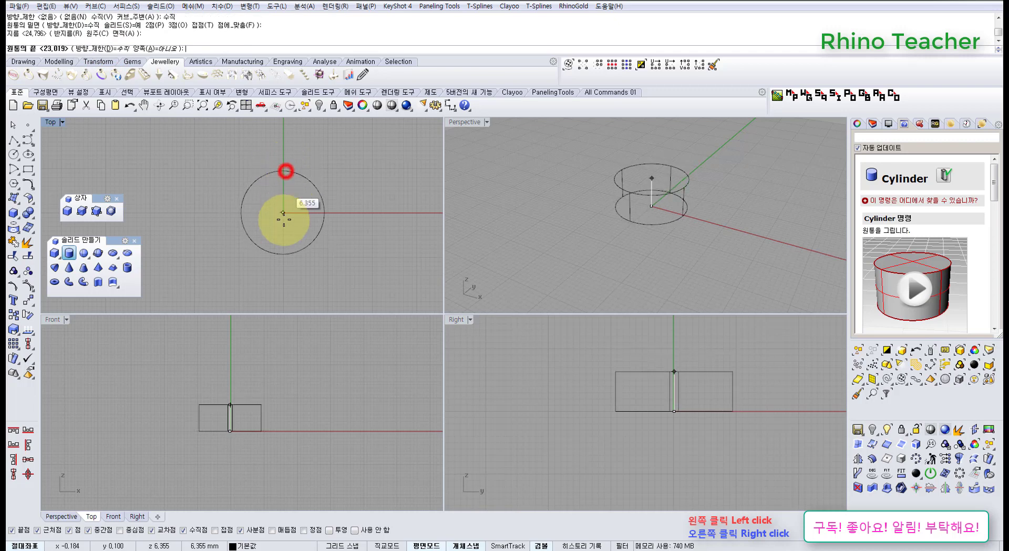
{"action": "left_click", "coordinate": [247, 358]}
{"action": "right_click_drag", "start_coordinate": [658, 181], "coordinate": [780, 211]}
{"action": "scroll", "coordinate": [651, 252], "scroll_direction": "up", "scroll_amount": 5}
{"action": "left_click", "coordinate": [649, 246]}
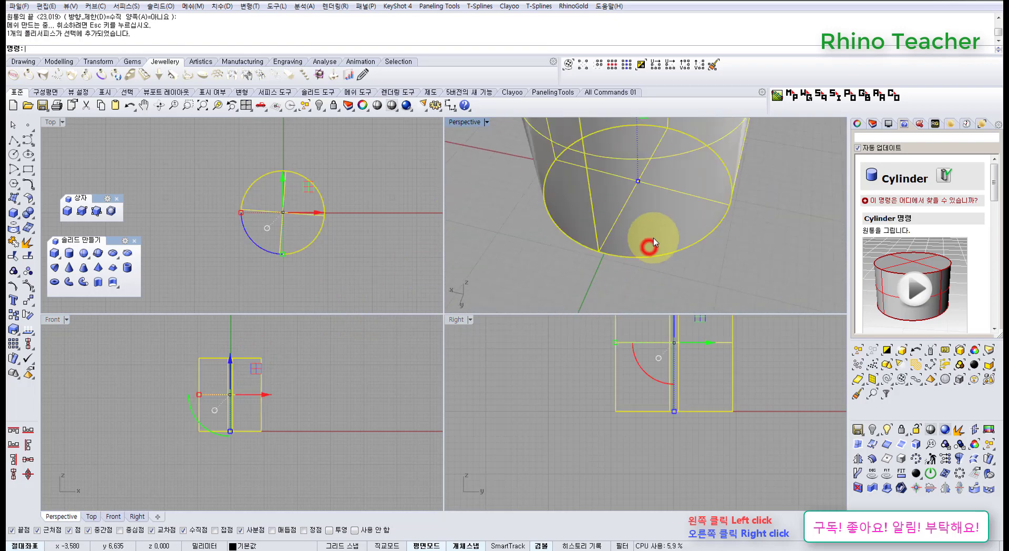
{"action": "key", "text": "Delete"}
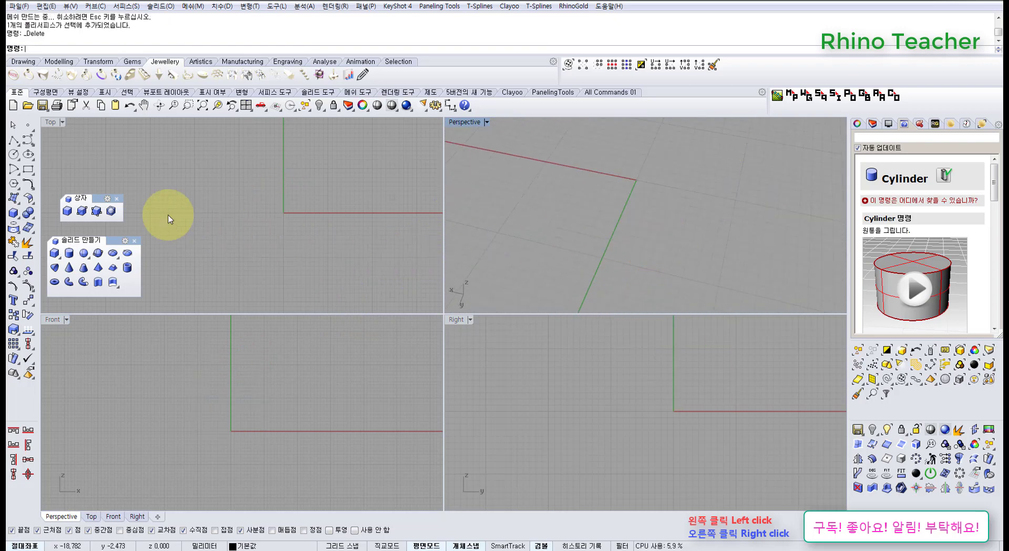
Create a vertical cylinder near the origin, about 20.1 mm in diameter and 24.5 mm high, and delete it.
{"action": "left_click", "coordinate": [68, 253]}
{"action": "right_click_drag", "start_coordinate": [229, 196], "coordinate": [207, 211]}
{"action": "left_click", "coordinate": [261, 227]}
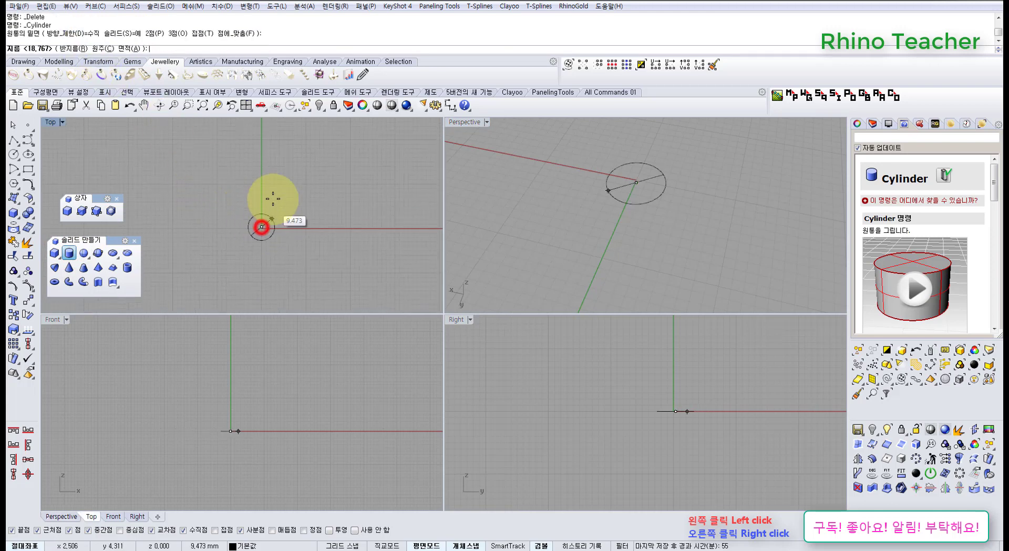
{"action": "left_click", "coordinate": [264, 182]}
{"action": "left_click", "coordinate": [242, 347]}
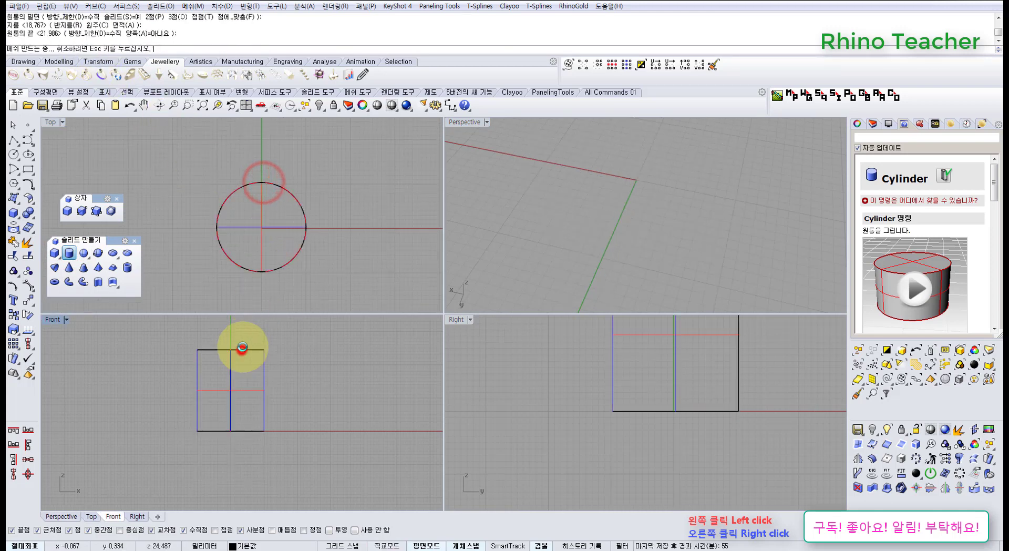
{"action": "left_click_drag", "start_coordinate": [351, 269], "coordinate": [236, 229]}
{"action": "key", "text": "Delete"}
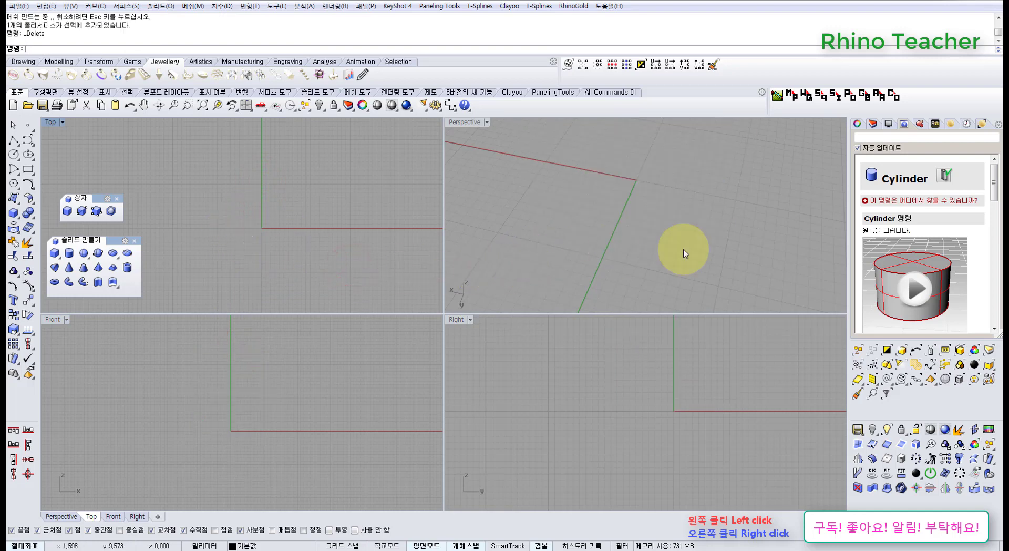
Create a vertical cylinder in the maximised Perspective view, about 6.4 mm in diameter and 4.2 mm high, and delete it.
{"action": "left_click_drag", "start_coordinate": [993, 195], "coordinate": [992, 279]}
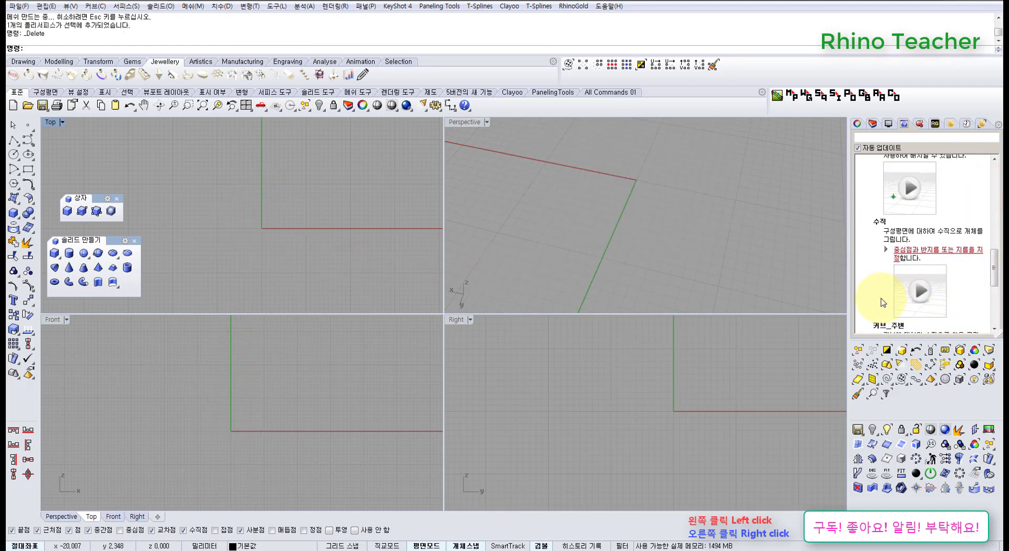
{"action": "double_click", "coordinate": [471, 121]}
{"action": "right_click_drag", "start_coordinate": [471, 300], "coordinate": [417, 211]}
{"action": "right_click_drag", "start_coordinate": [416, 209], "coordinate": [415, 290], "text": "shift"}
{"action": "left_click", "coordinate": [69, 253]}
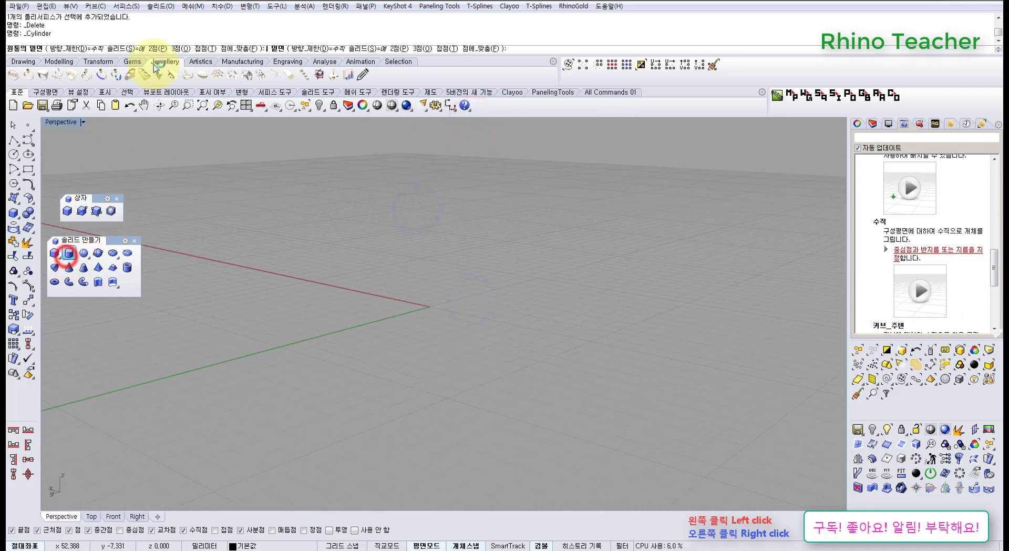
{"action": "right_click_drag", "start_coordinate": [309, 253], "coordinate": [374, 338]}
{"action": "left_click", "coordinate": [369, 306]}
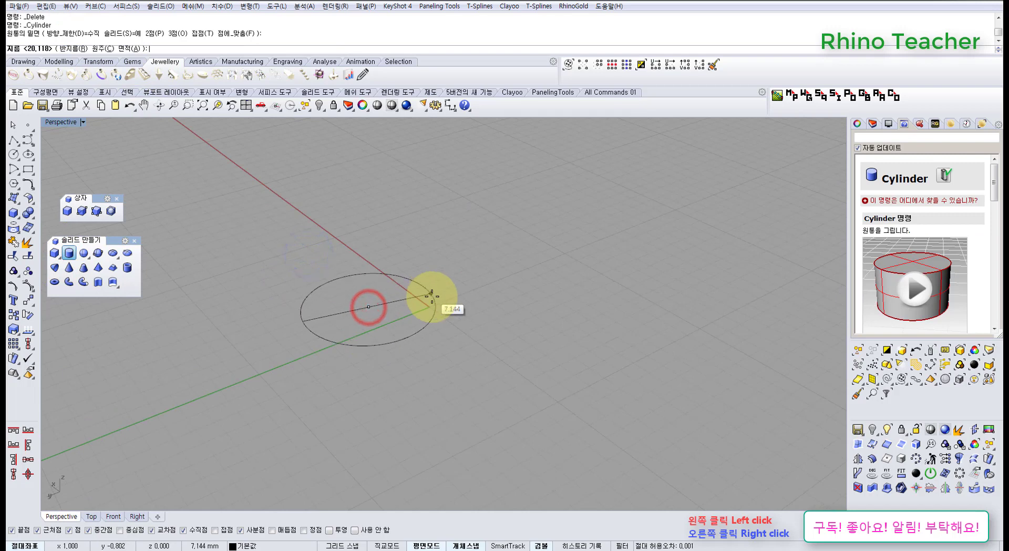
{"action": "left_click", "coordinate": [428, 307]}
{"action": "left_click", "coordinate": [385, 238]}
{"action": "left_click", "coordinate": [428, 226]}
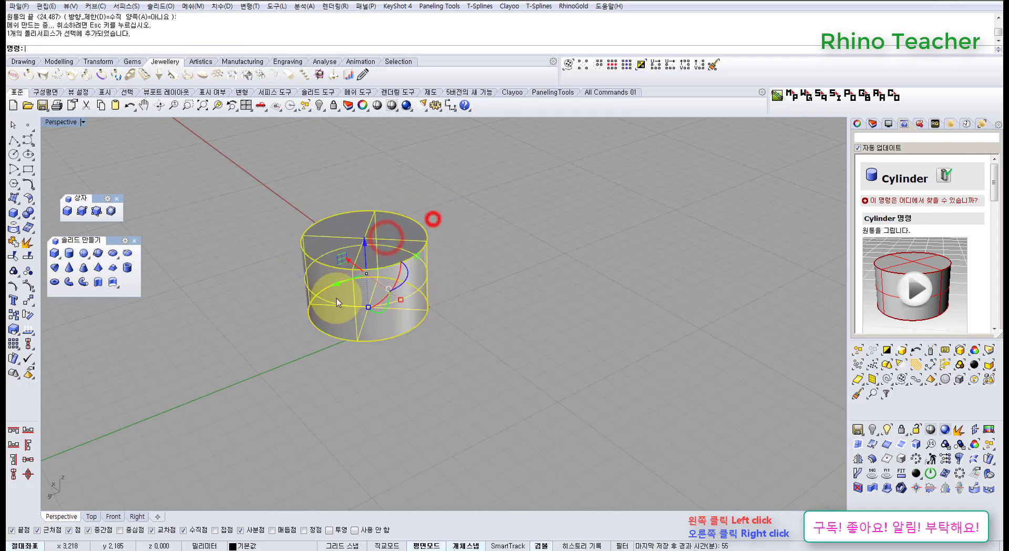
{"action": "key", "text": "Delete"}
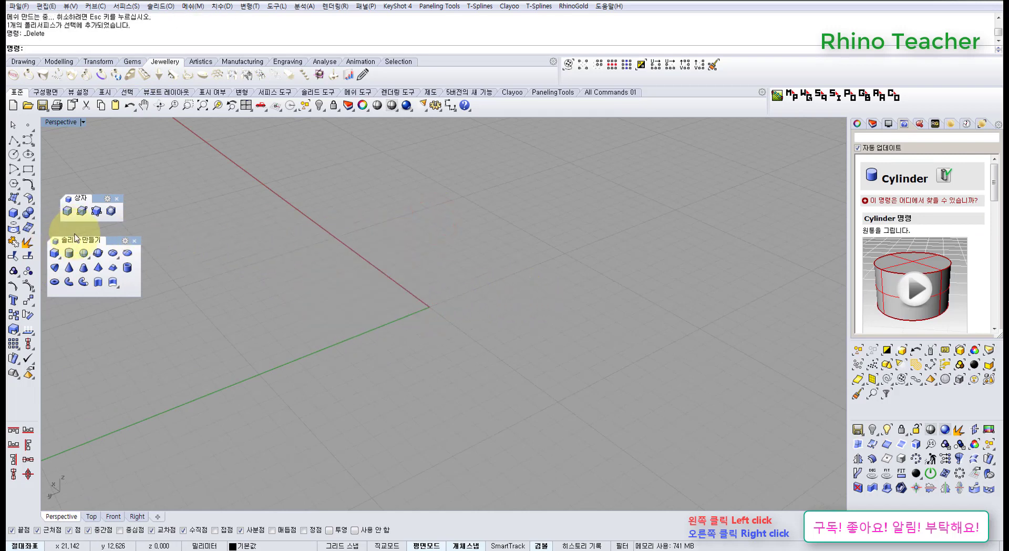
Switch the cylinder's direction constraint to None and back to Vertical, create a cylinder about 21.5 mm in diameter across the four views, and delete it.
{"action": "left_click", "coordinate": [70, 253]}
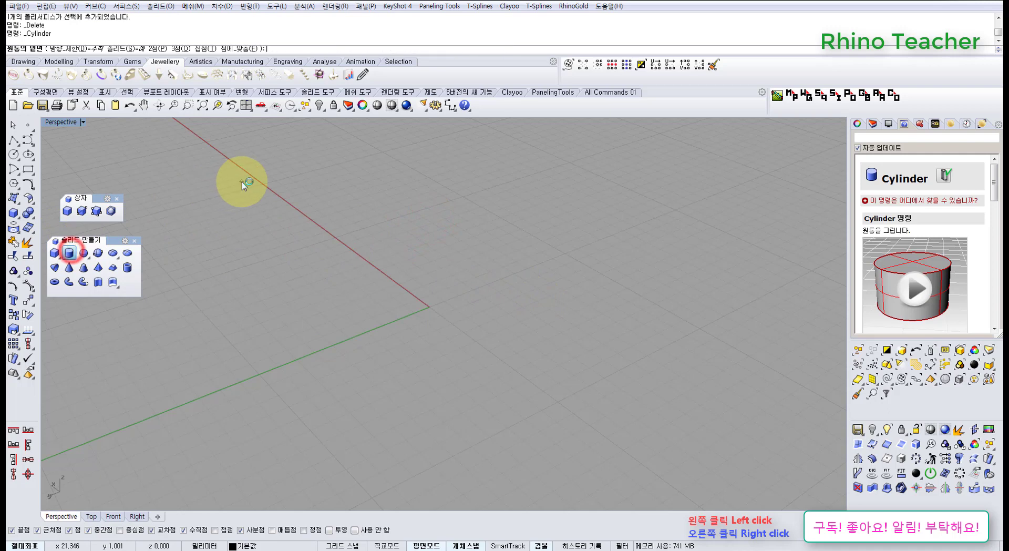
{"action": "left_click", "coordinate": [77, 49]}
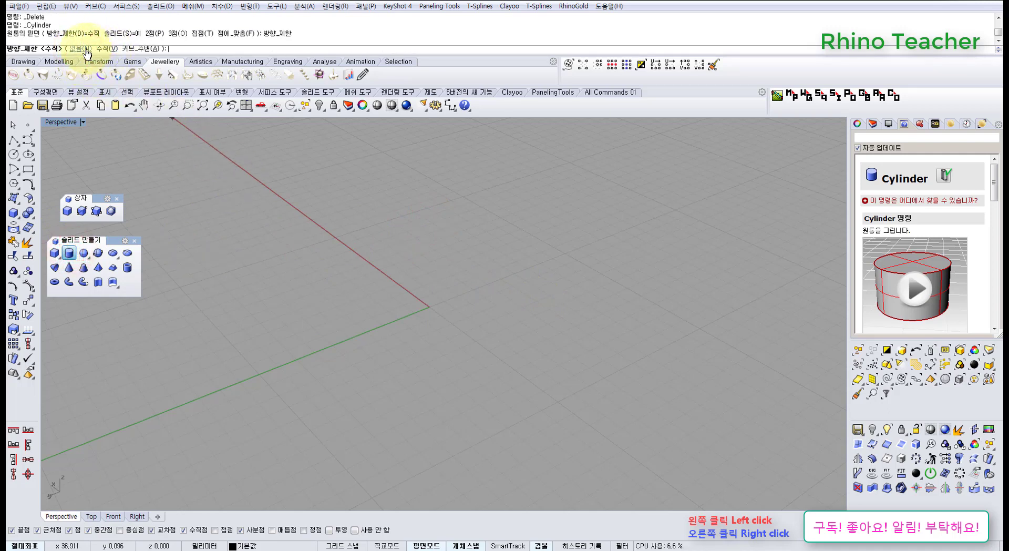
{"action": "left_click", "coordinate": [85, 48]}
{"action": "left_click", "coordinate": [76, 48]}
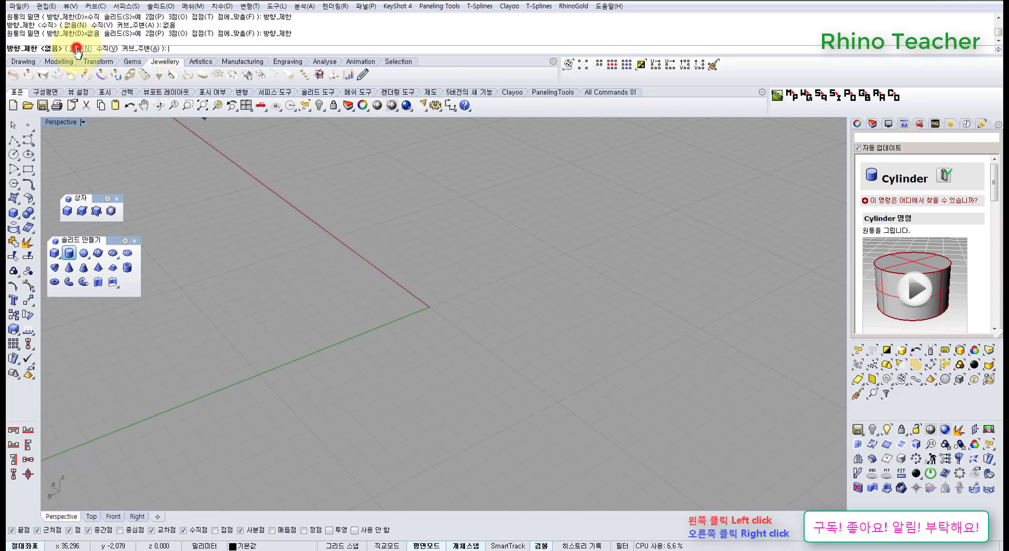
{"action": "left_click", "coordinate": [106, 49]}
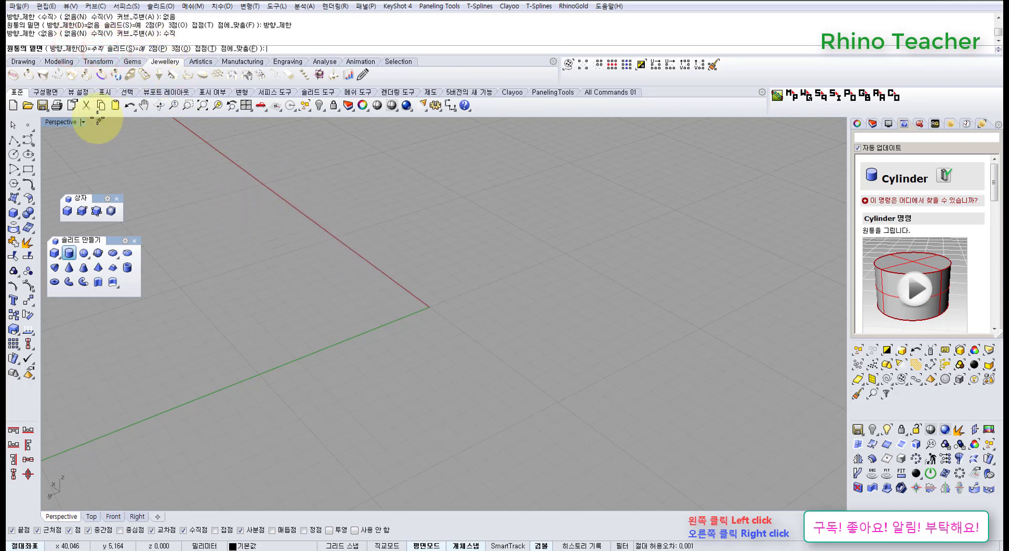
{"action": "left_click", "coordinate": [246, 106]}
{"action": "left_click", "coordinate": [254, 221]}
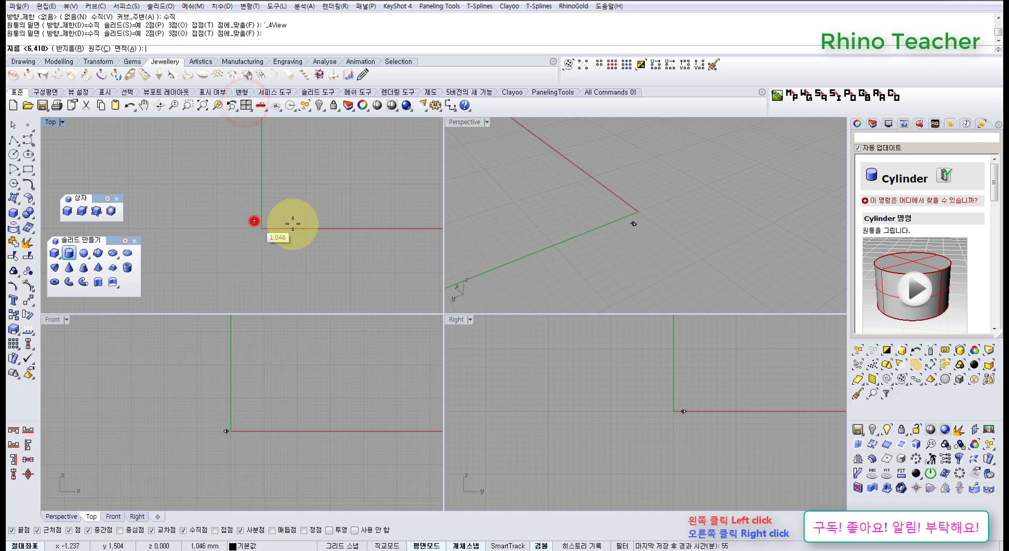
{"action": "left_click", "coordinate": [302, 223]}
{"action": "left_click", "coordinate": [259, 355]}
{"action": "left_click", "coordinate": [314, 394]}
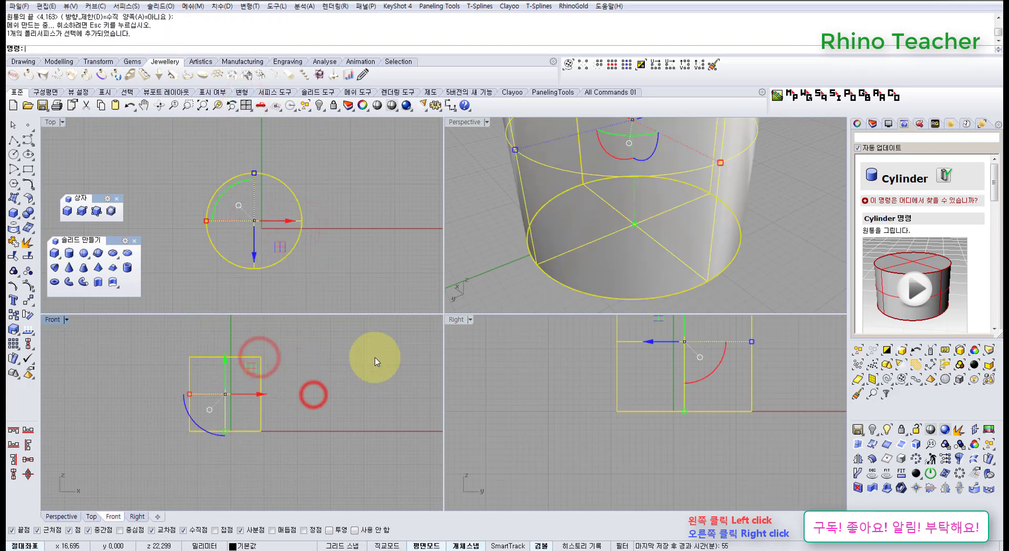
{"action": "key", "text": "Delete"}
Examine the Cylinder command's help on the AroundCurve direction constraint, including its demonstration clip.
{"action": "left_click_drag", "start_coordinate": [992, 190], "coordinate": [983, 302]}
{"action": "left_click", "coordinate": [922, 277]}
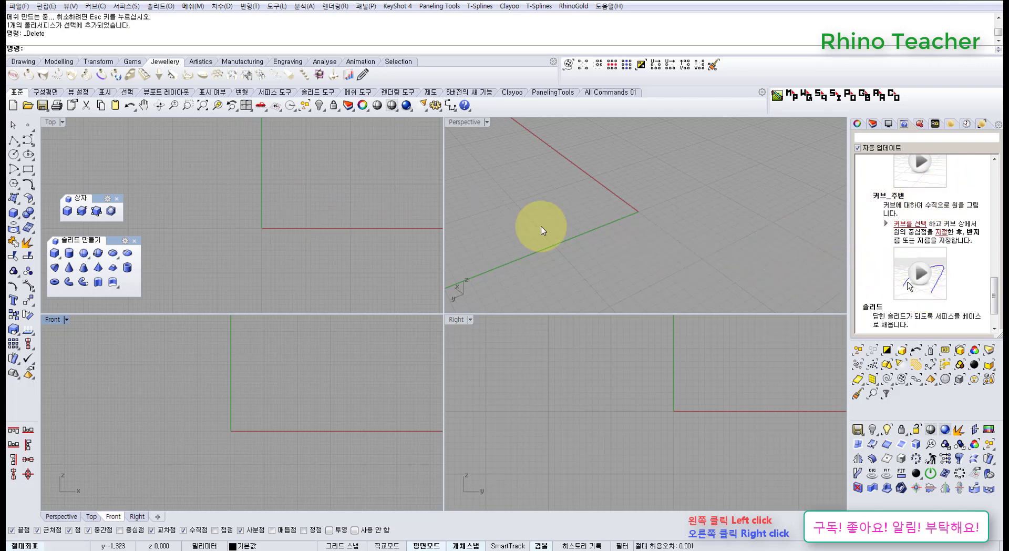
Draw an open five-point control point curve arching around the origin in the Top view.
{"action": "left_click", "coordinate": [293, 200]}
{"action": "left_click", "coordinate": [28, 139]}
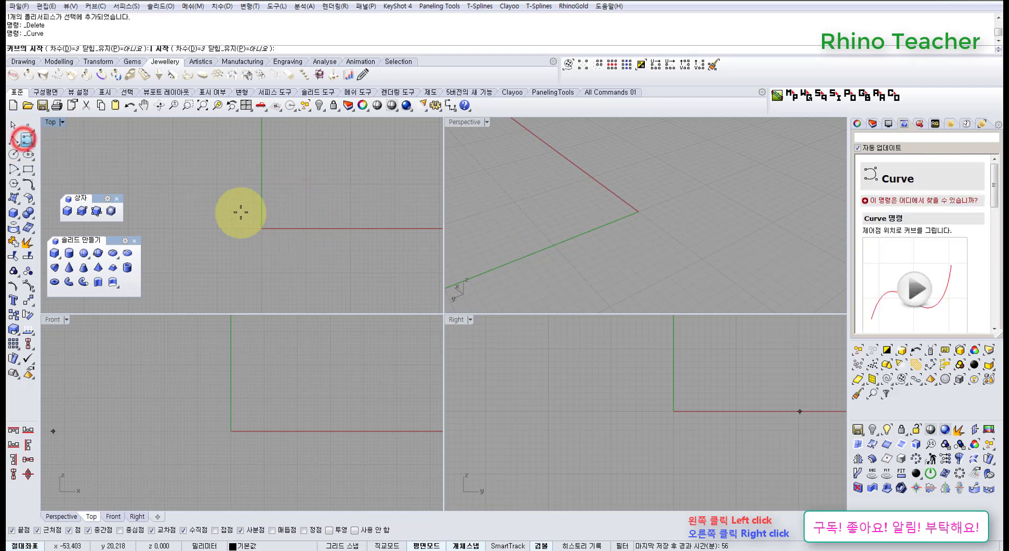
{"action": "left_click", "coordinate": [204, 214]}
{"action": "right_click", "coordinate": [234, 208]}
{"action": "left_click", "coordinate": [258, 177]}
{"action": "left_click", "coordinate": [323, 211]}
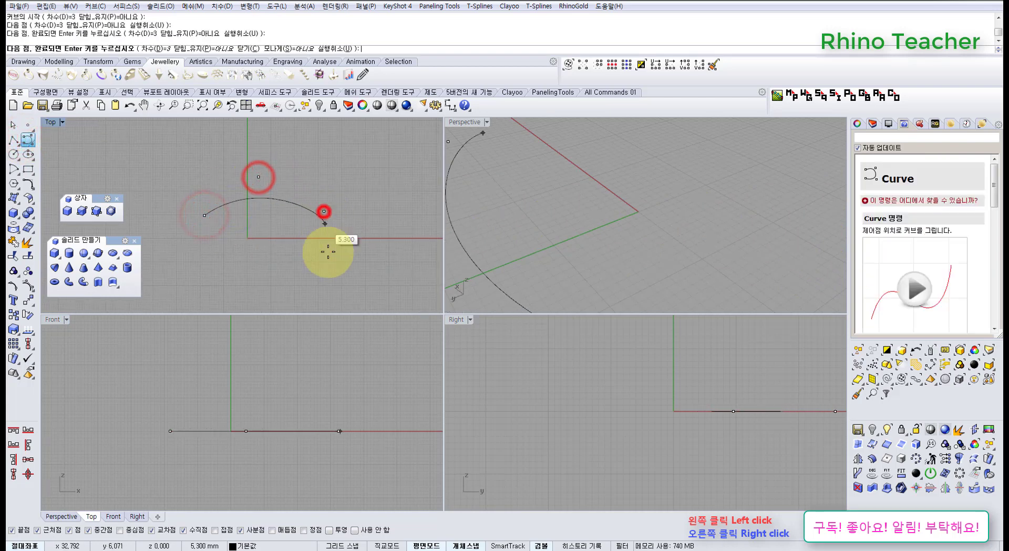
{"action": "left_click", "coordinate": [311, 276]}
{"action": "left_click", "coordinate": [248, 293]}
{"action": "right_click", "coordinate": [248, 294]}
Show the curve's control points and raise the three middle ones vertically in the Front view.
{"action": "left_click_drag", "start_coordinate": [337, 274], "coordinate": [279, 236]}
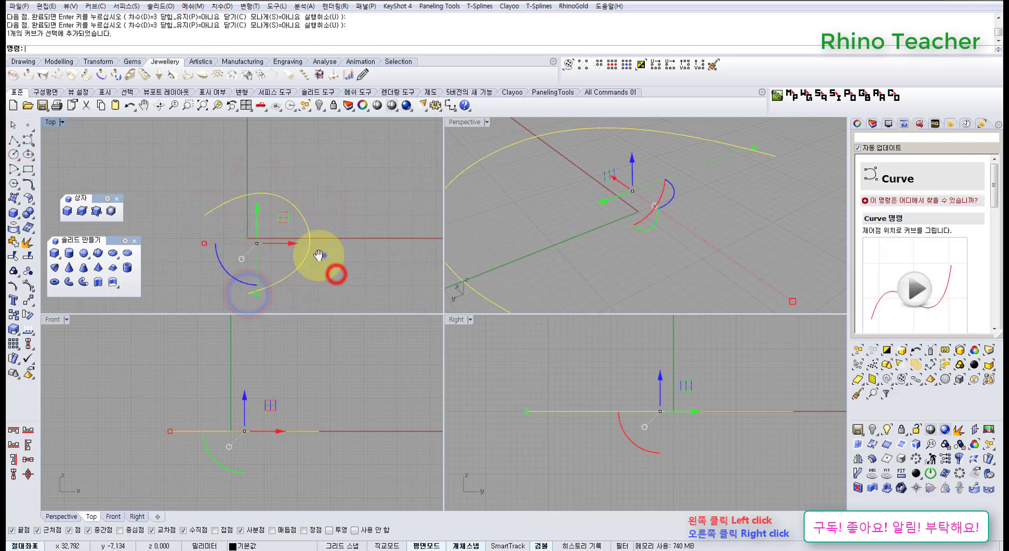
{"action": "right_click_drag", "start_coordinate": [324, 255], "coordinate": [270, 262]}
{"action": "key", "text": "F10"}
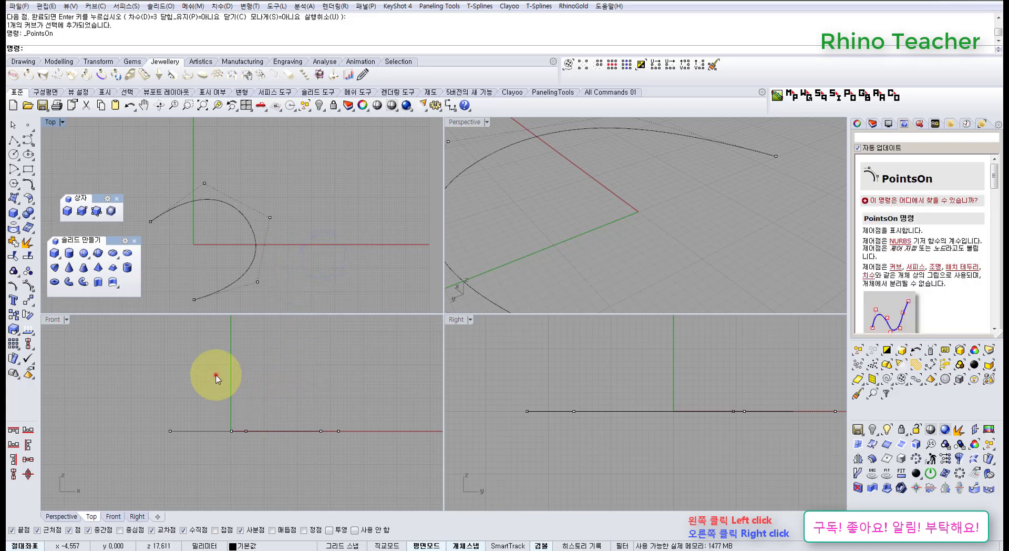
{"action": "left_click_drag", "start_coordinate": [216, 375], "coordinate": [389, 468]}
{"action": "left_click_drag", "start_coordinate": [177, 284], "coordinate": [210, 310], "text": "ctrl"}
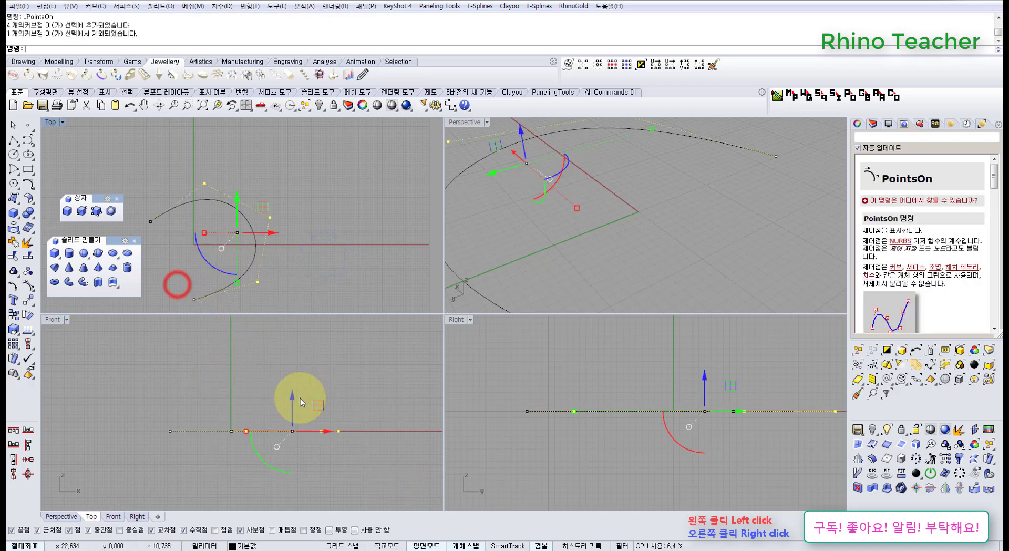
{"action": "left_click_drag", "start_coordinate": [293, 397], "coordinate": [292, 363]}
{"action": "left_click", "coordinate": [307, 227]}
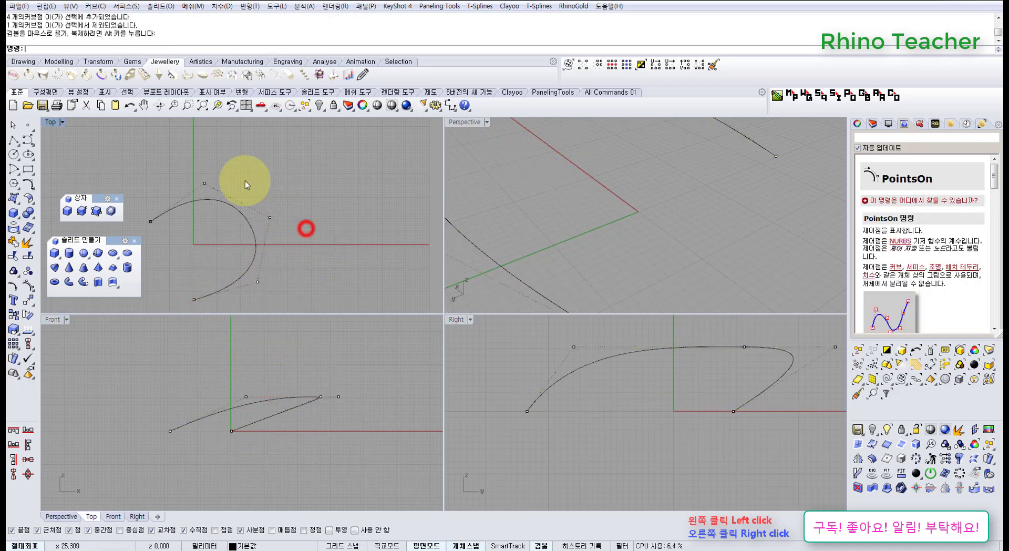
Raise the curve's middle control point about 12.5 mm further in the Front view.
{"action": "left_click_drag", "start_coordinate": [248, 189], "coordinate": [314, 245]}
{"action": "right_click_drag", "start_coordinate": [335, 392], "coordinate": [308, 417]}
{"action": "left_click_drag", "start_coordinate": [310, 393], "coordinate": [310, 353]}
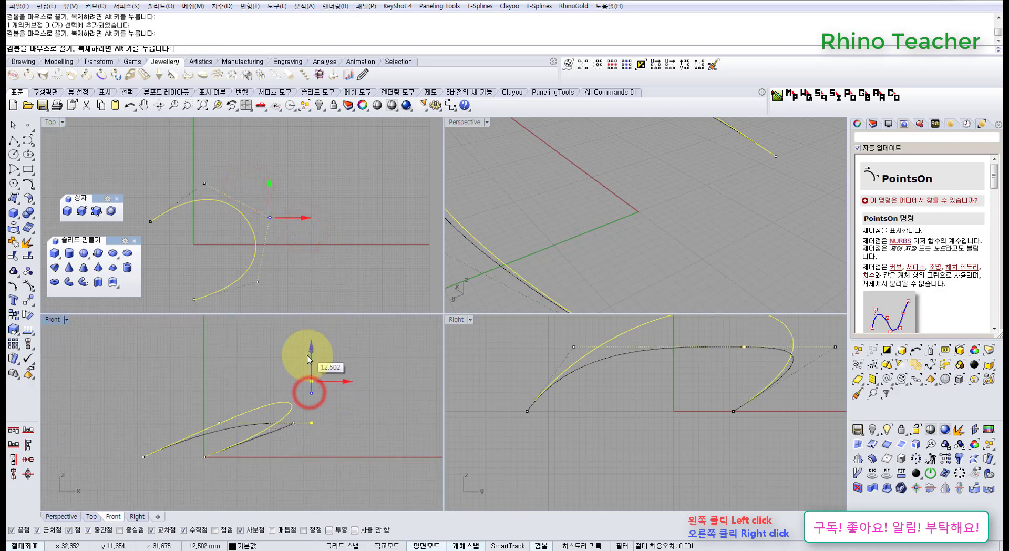
{"action": "left_click", "coordinate": [254, 355]}
Maximise the Perspective view around the 3D curve and hide its control points.
{"action": "double_click", "coordinate": [464, 121]}
{"action": "scroll", "coordinate": [496, 223], "scroll_direction": "down", "scroll_amount": 10}
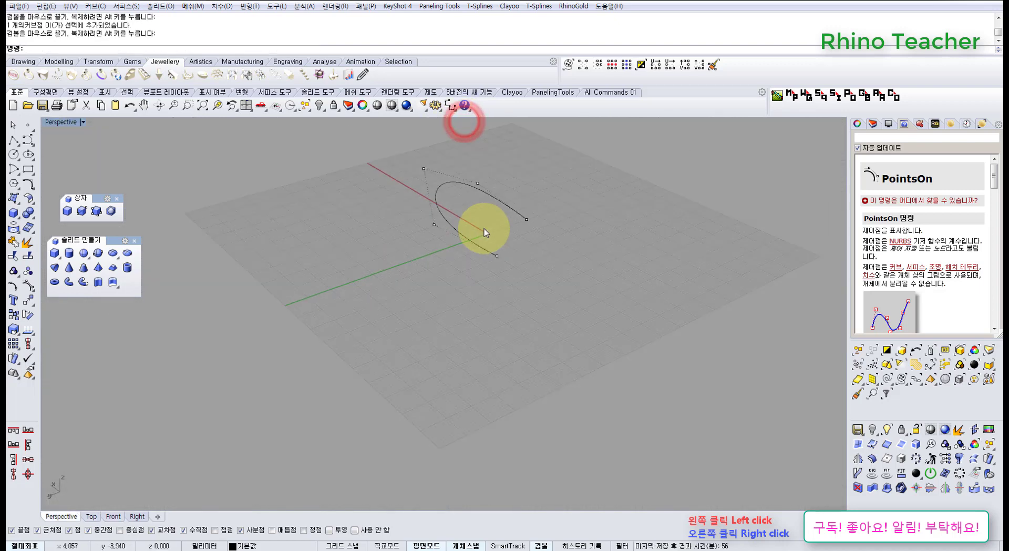
{"action": "right_click_drag", "start_coordinate": [473, 241], "coordinate": [231, 234]}
{"action": "scroll", "coordinate": [457, 316], "scroll_direction": "up", "scroll_amount": 5}
{"action": "key", "text": "F11"}
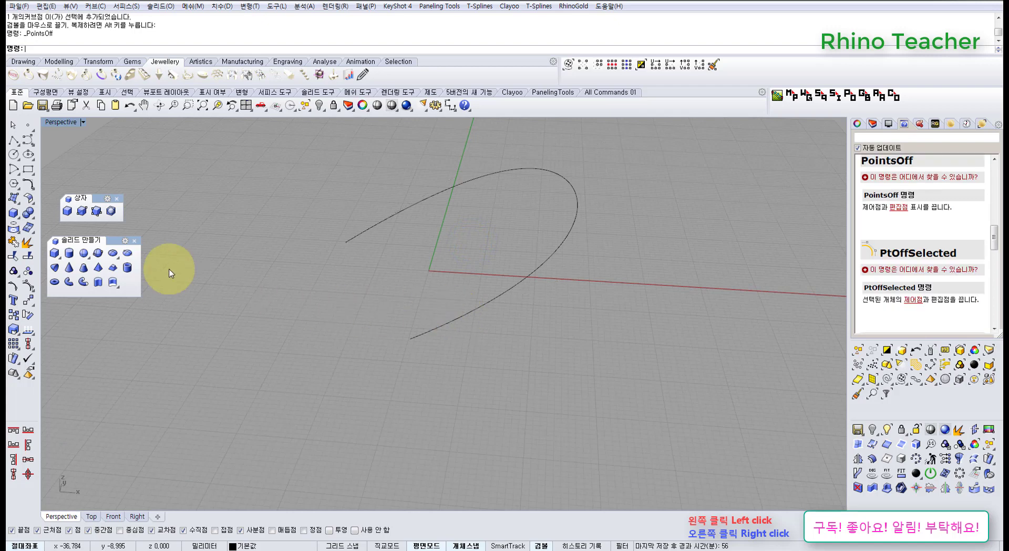
Draw a solid cylinder about 9.9 mm long around the 3D curve with the AroundCurve direction constraint, and delete it.
{"action": "left_click", "coordinate": [70, 253]}
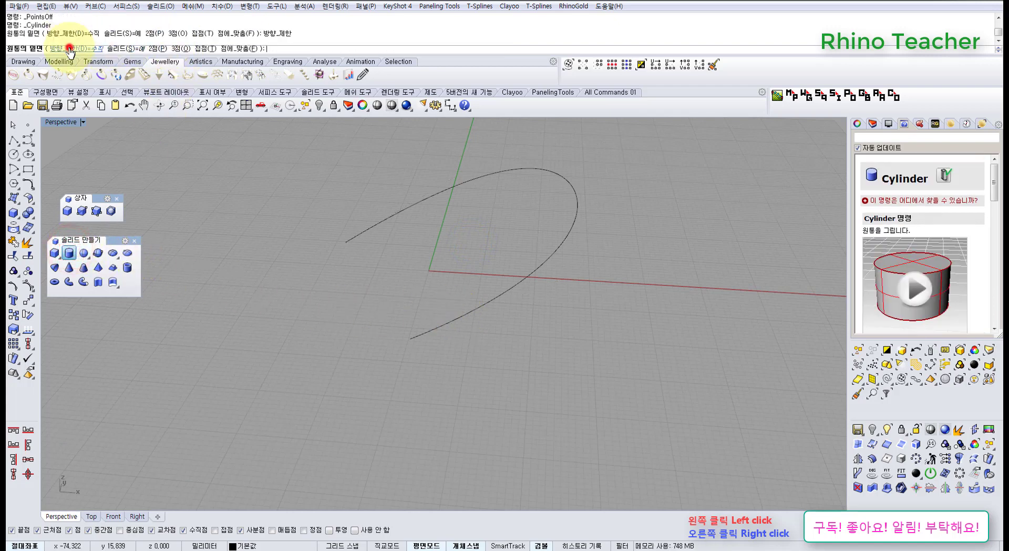
{"action": "left_click", "coordinate": [517, 167]}
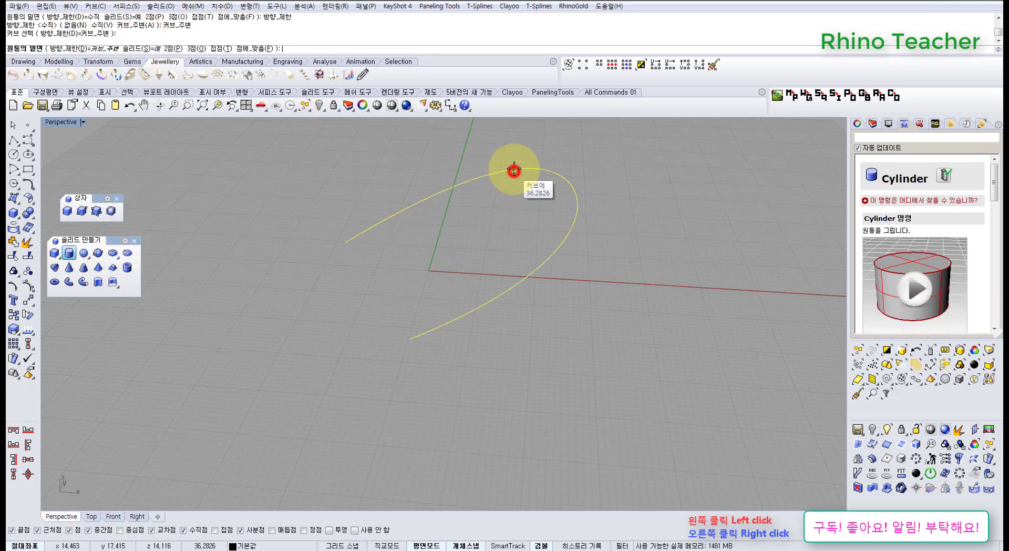
{"action": "left_click", "coordinate": [559, 177]}
{"action": "scroll", "coordinate": [558, 179], "scroll_direction": "up", "scroll_amount": 3}
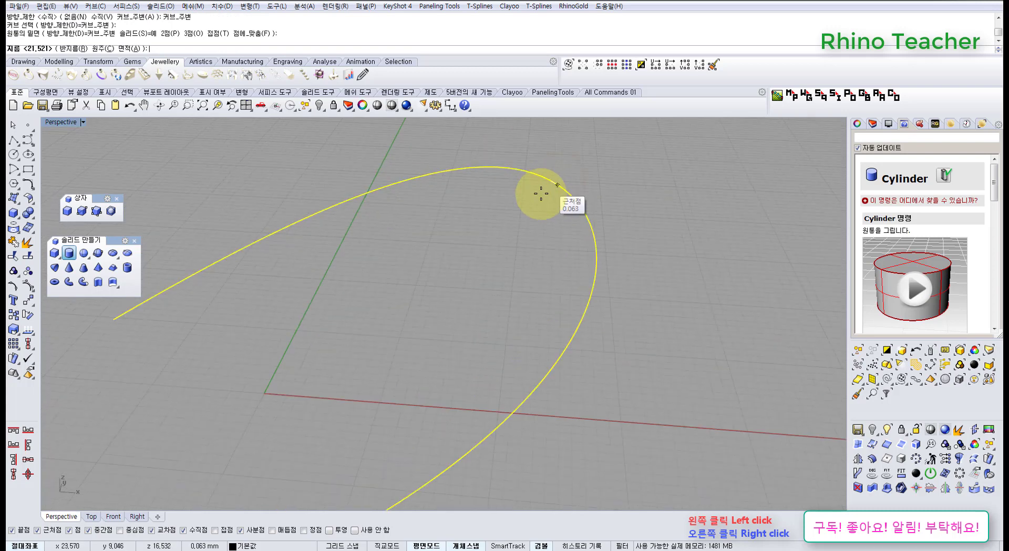
{"action": "left_click", "coordinate": [522, 207]}
{"action": "left_click", "coordinate": [613, 235]}
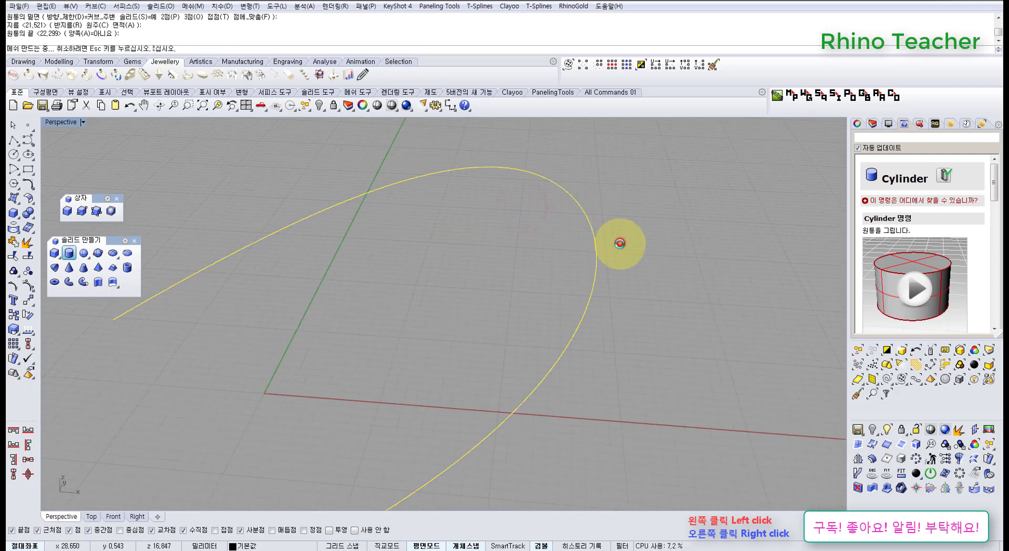
{"action": "right_click_drag", "start_coordinate": [619, 241], "coordinate": [638, 241]}
{"action": "left_click", "coordinate": [633, 242]}
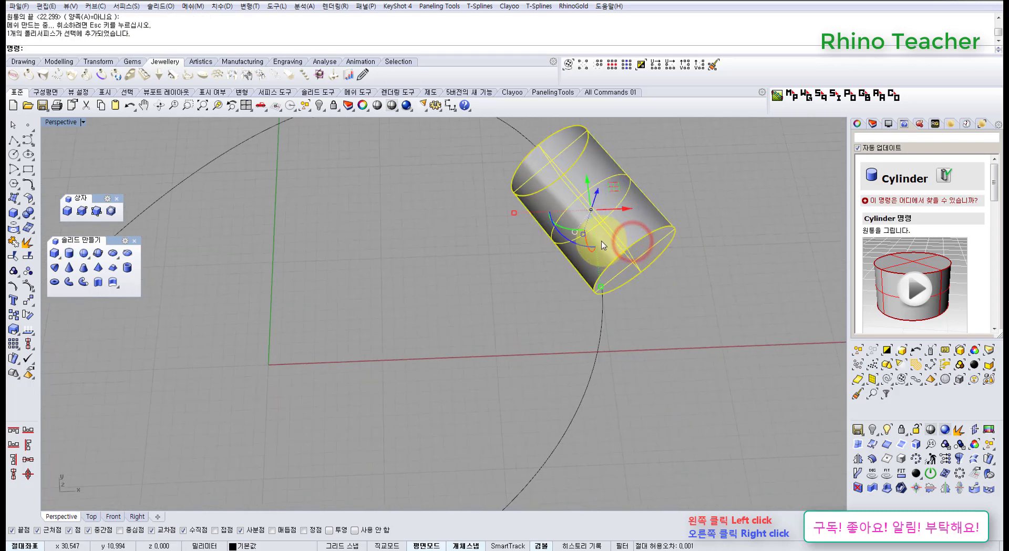
{"action": "key", "text": "Delete"}
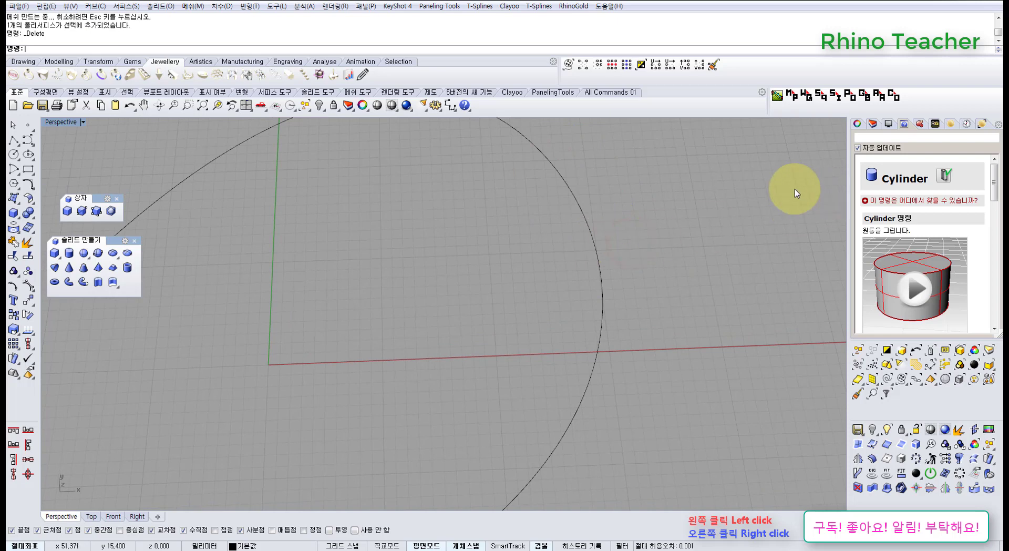
Draw a two-point cylinder about 12.1 mm in diameter and 19.1 mm long with the direction constraint set to None.
{"action": "left_click", "coordinate": [69, 253]}
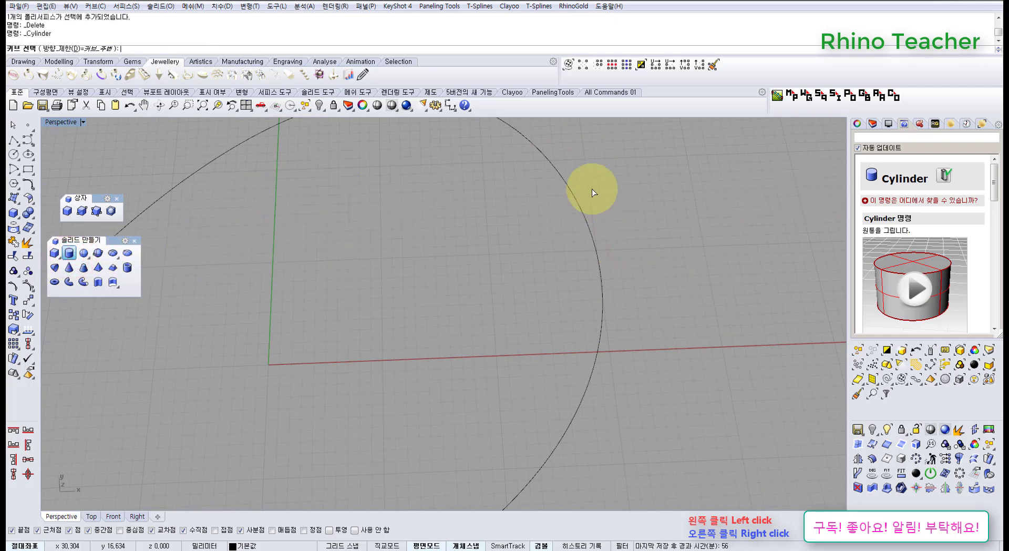
{"action": "right_click_drag", "start_coordinate": [453, 241], "coordinate": [475, 207]}
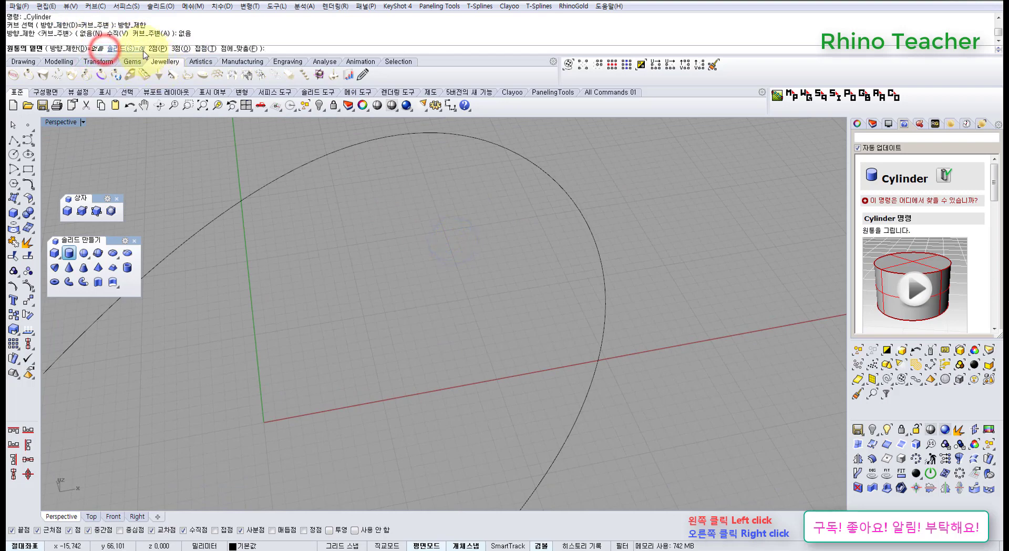
{"action": "left_click", "coordinate": [155, 49]}
{"action": "left_click", "coordinate": [276, 316]}
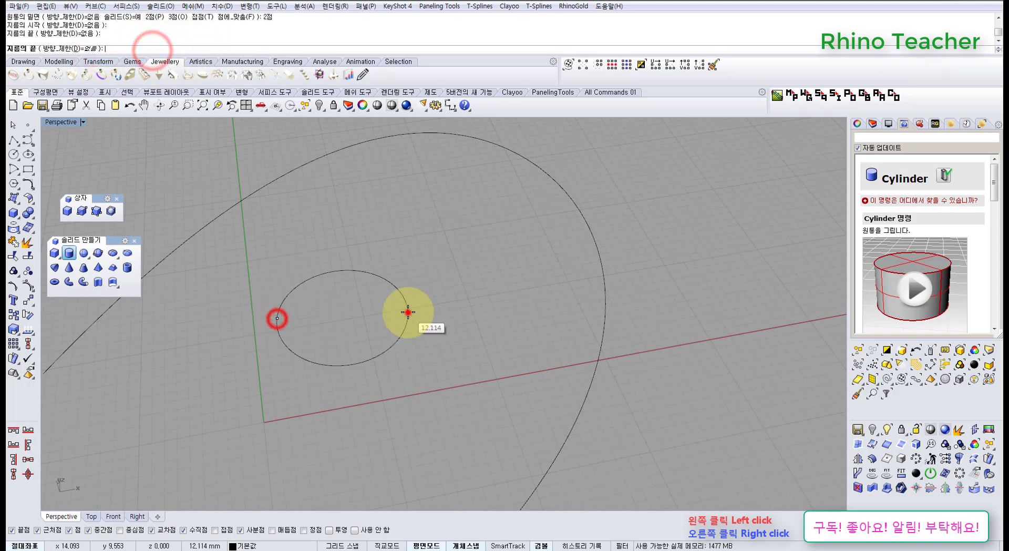
{"action": "left_click", "coordinate": [408, 312]}
{"action": "right_click_drag", "start_coordinate": [367, 244], "coordinate": [491, 313]}
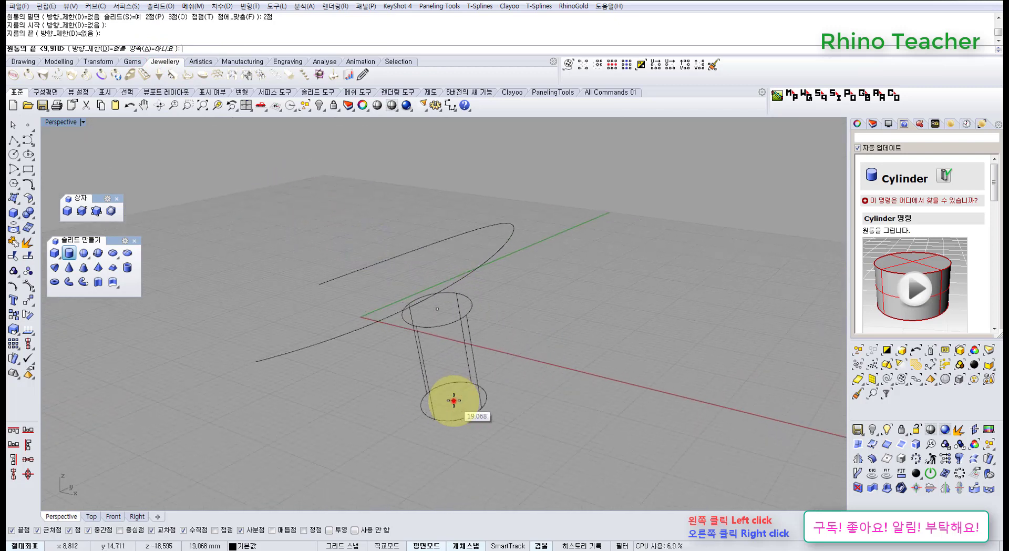
{"action": "left_click", "coordinate": [453, 401]}
Delete the cylinder together with the 3D curve and restore the four-viewport layout.
{"action": "left_click_drag", "start_coordinate": [513, 350], "coordinate": [331, 223]}
{"action": "key", "text": "Delete"}
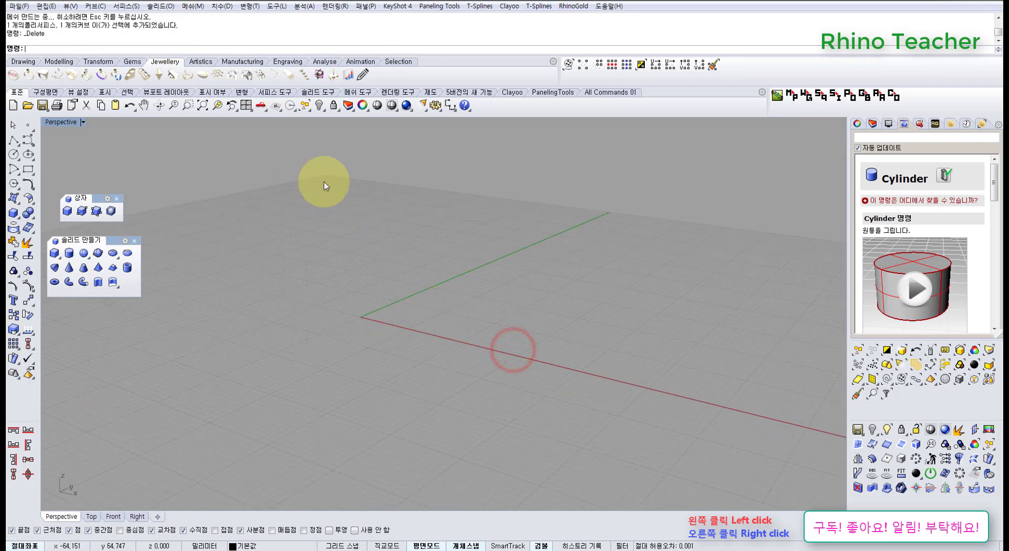
{"action": "left_click", "coordinate": [245, 105]}
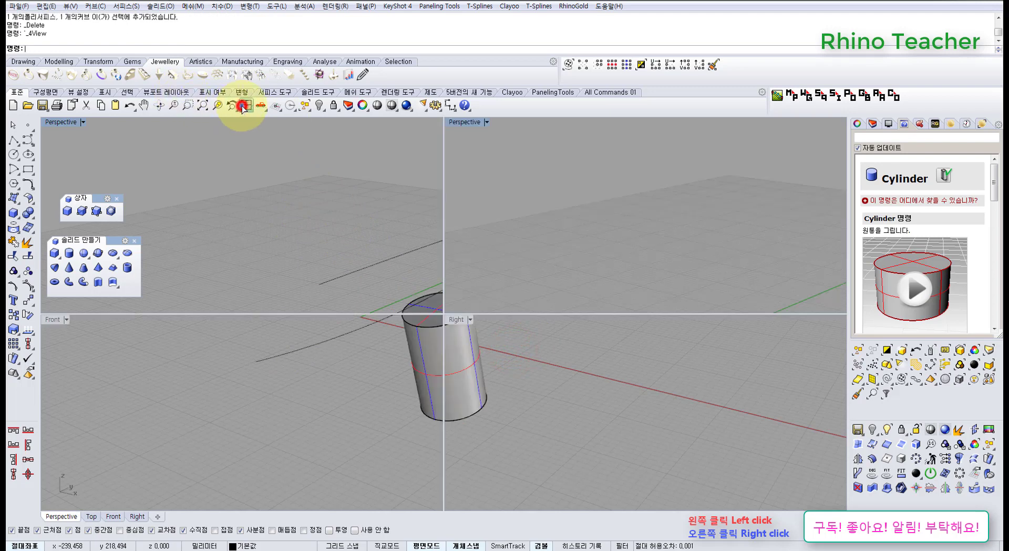
Draw a two-point cylinder about 9.6 mm high near the origin with the Vertical direction constraint, and delete it.
{"action": "left_click", "coordinate": [66, 253]}
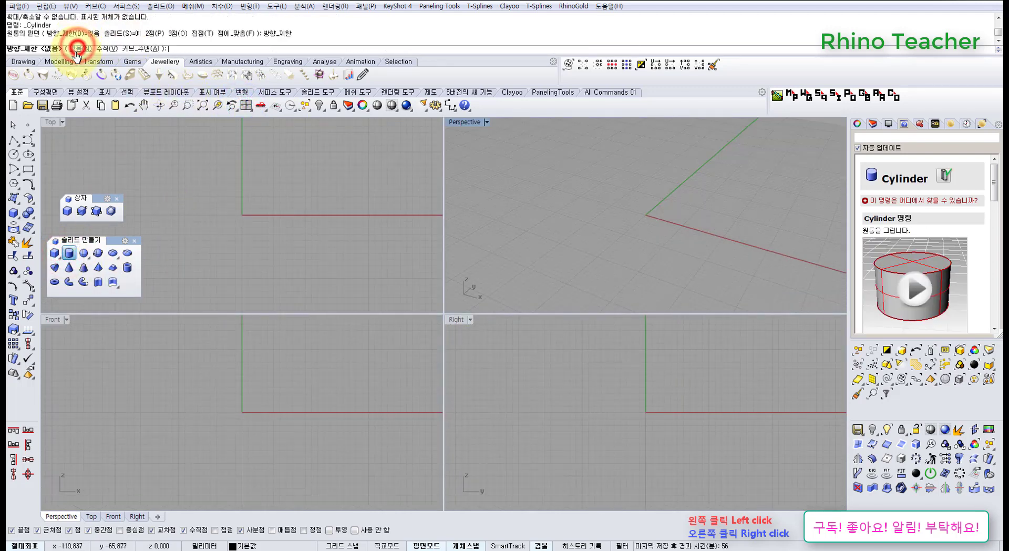
{"action": "left_click", "coordinate": [103, 49]}
{"action": "left_click", "coordinate": [156, 49]}
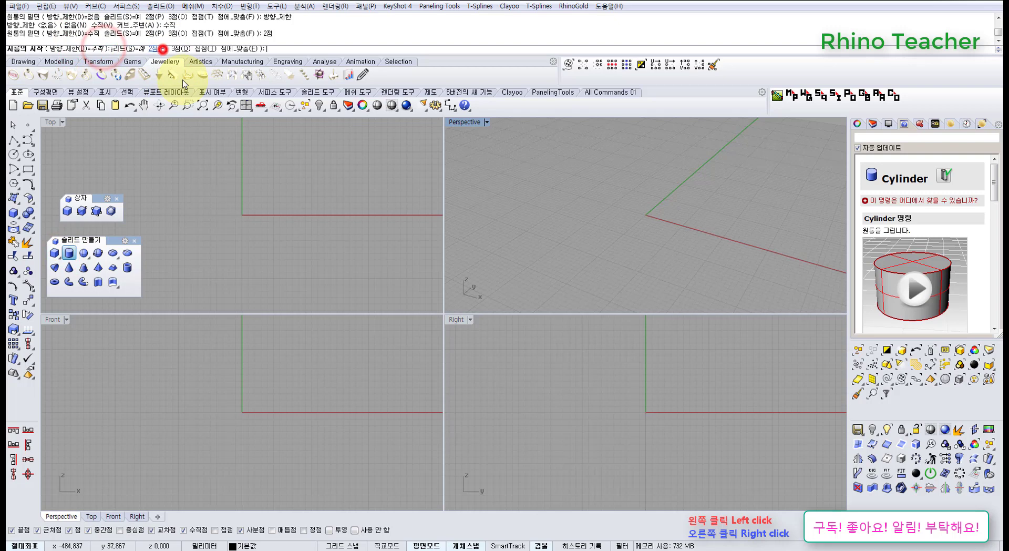
{"action": "left_click", "coordinate": [201, 215]}
{"action": "left_click", "coordinate": [292, 212]}
{"action": "left_click", "coordinate": [264, 351]}
{"action": "left_click", "coordinate": [326, 366]}
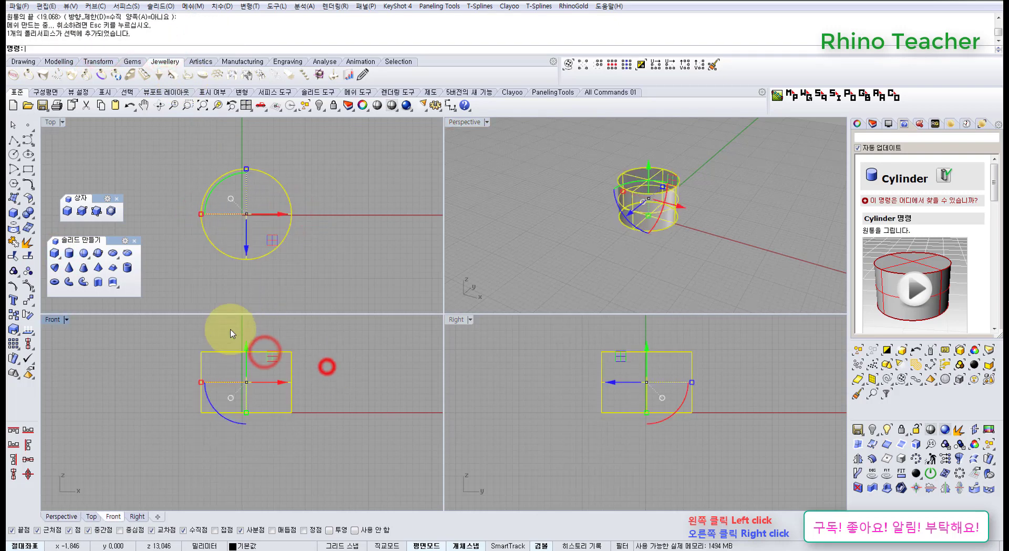
{"action": "key", "text": "Delete"}
Draw a vertical cylinder from a three-point base about 9.3 mm in radius, 12.4 mm high, and delete it.
{"action": "right_click", "coordinate": [226, 212]}
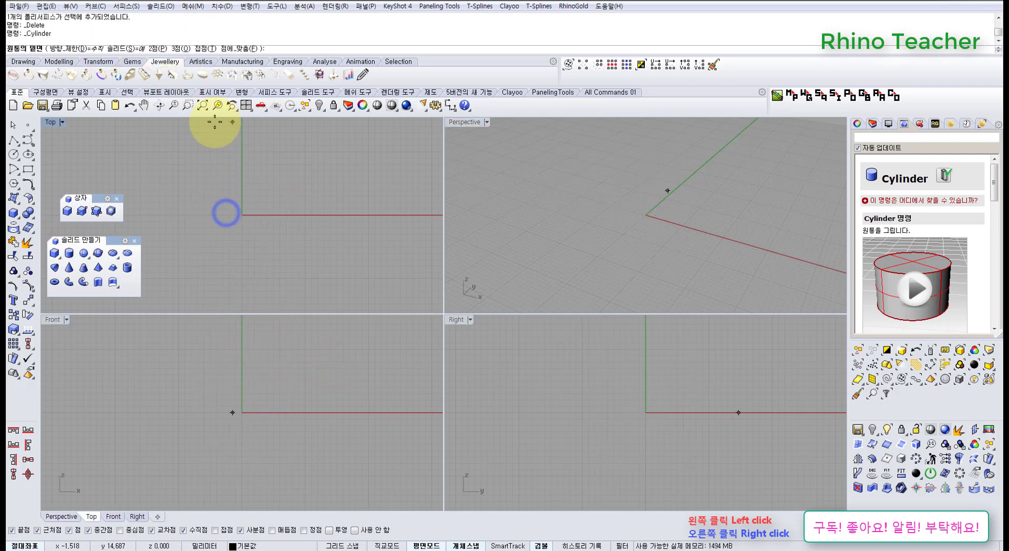
{"action": "left_click", "coordinate": [179, 49]}
{"action": "left_click", "coordinate": [240, 156]}
{"action": "left_click", "coordinate": [187, 223]}
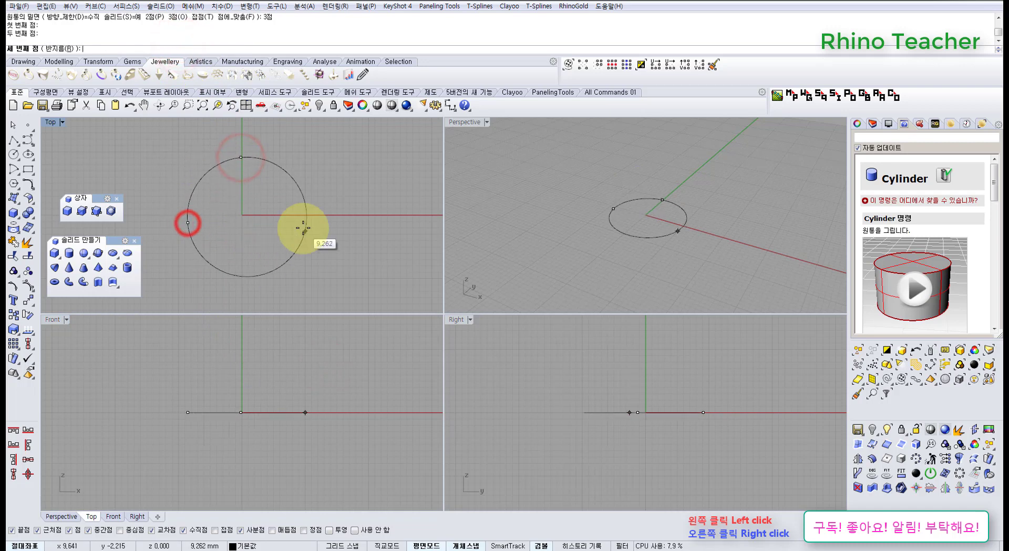
{"action": "left_click", "coordinate": [303, 228]}
{"action": "left_click", "coordinate": [281, 334]}
{"action": "right_click_drag", "start_coordinate": [338, 350], "coordinate": [328, 371]}
{"action": "left_click_drag", "start_coordinate": [340, 390], "coordinate": [230, 351]}
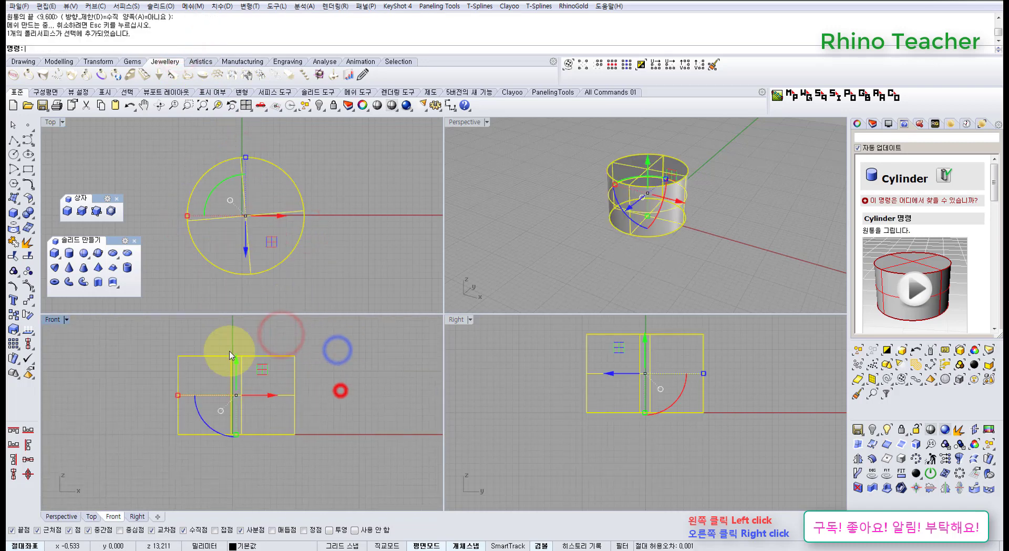
{"action": "key", "text": "Delete"}
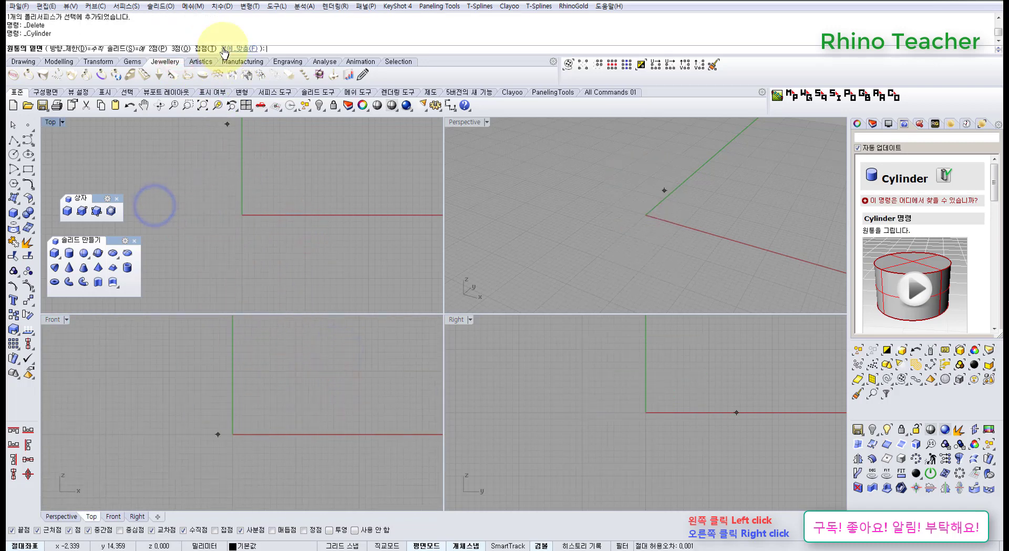
{"action": "right_click", "coordinate": [156, 158]}
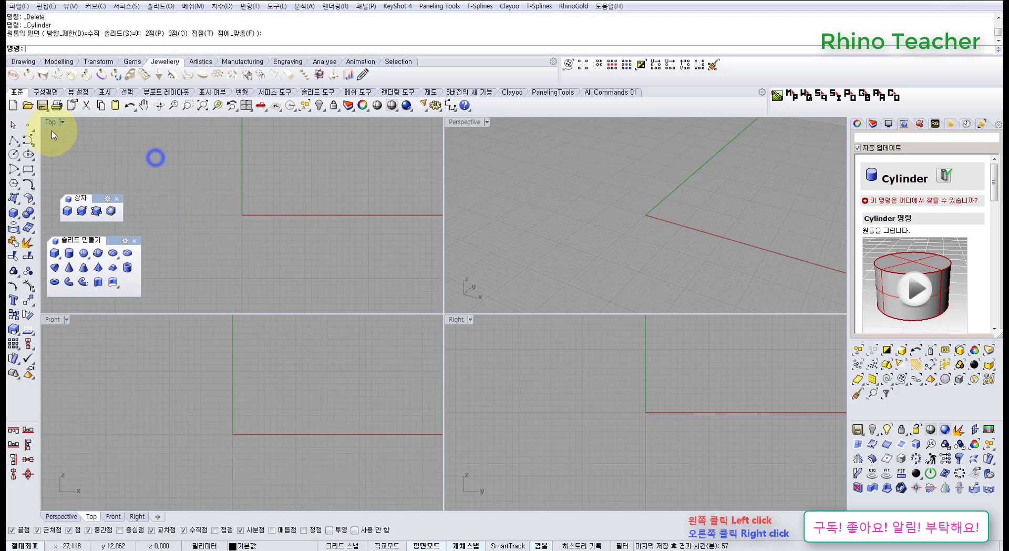
Scatter ten point objects around the origin in the Top view.
{"action": "right_click", "coordinate": [30, 126]}
{"action": "left_click", "coordinate": [235, 188]}
{"action": "left_click", "coordinate": [199, 207]}
{"action": "left_click", "coordinate": [216, 254]}
{"action": "left_click", "coordinate": [285, 271]}
{"action": "left_click", "coordinate": [296, 220]}
{"action": "left_click", "coordinate": [248, 218]}
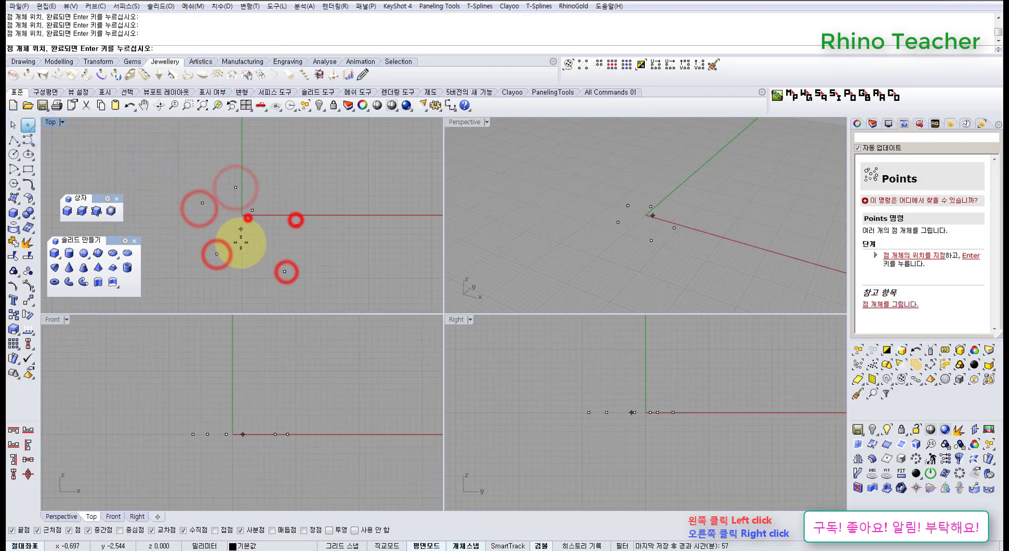
{"action": "left_click", "coordinate": [251, 251]}
{"action": "right_click", "coordinate": [302, 184]}
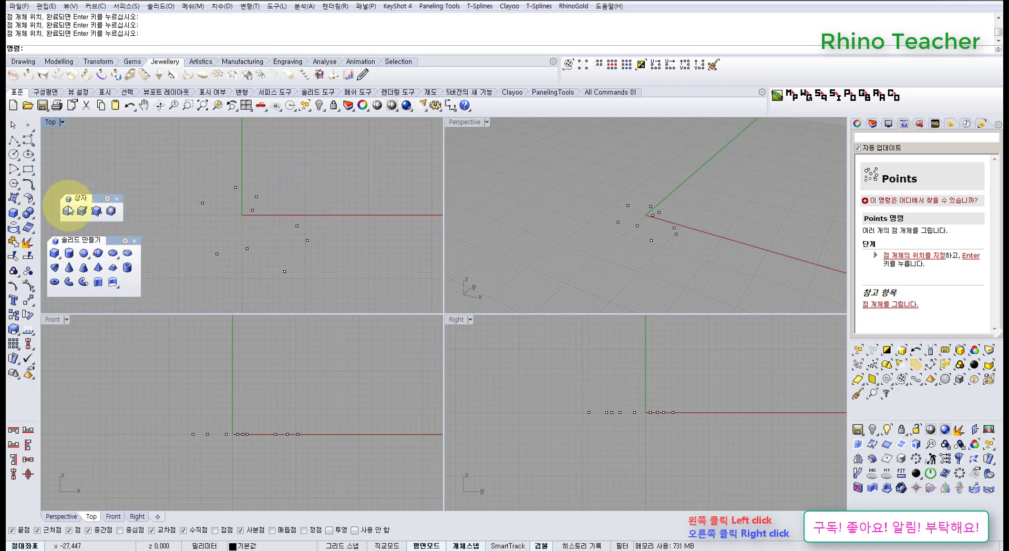
Create a vertical cylinder whose base is fitted to all the scattered points, and delete it along with the points.
{"action": "left_click", "coordinate": [69, 254]}
{"action": "left_click", "coordinate": [243, 48]}
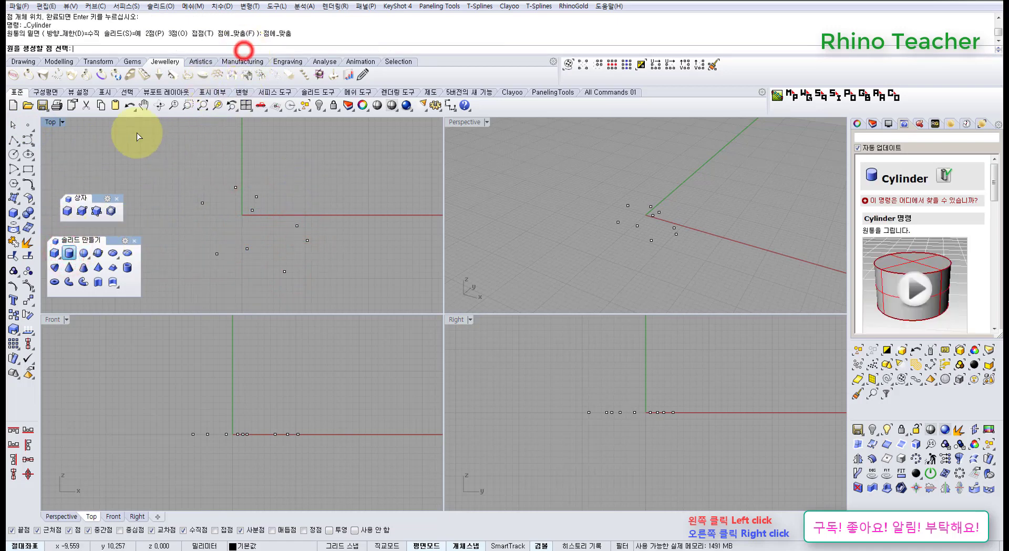
{"action": "left_click_drag", "start_coordinate": [143, 165], "coordinate": [418, 339]}
{"action": "right_click", "coordinate": [292, 198]}
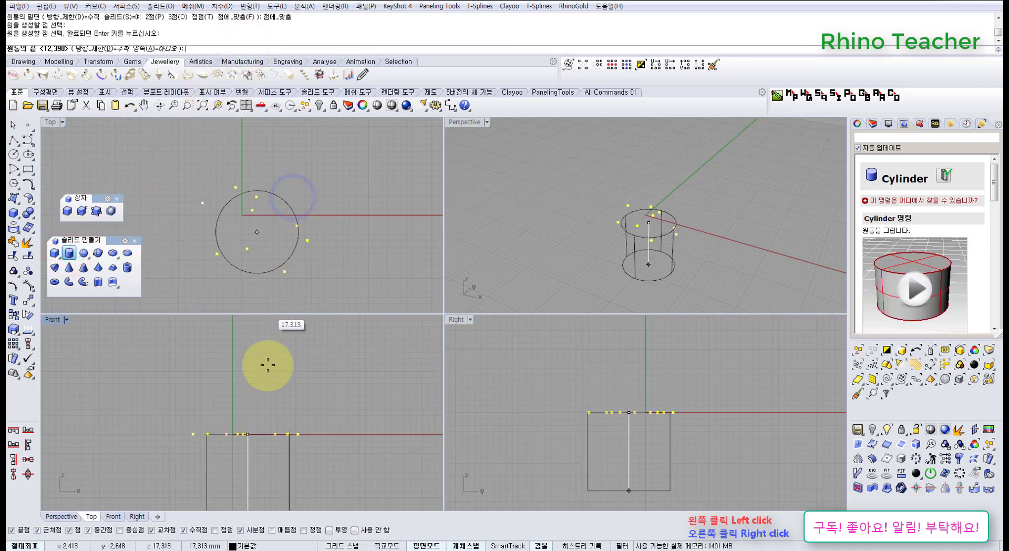
{"action": "left_click", "coordinate": [267, 362]}
{"action": "left_click", "coordinate": [369, 363]}
{"action": "left_click_drag", "start_coordinate": [347, 376], "coordinate": [128, 470]}
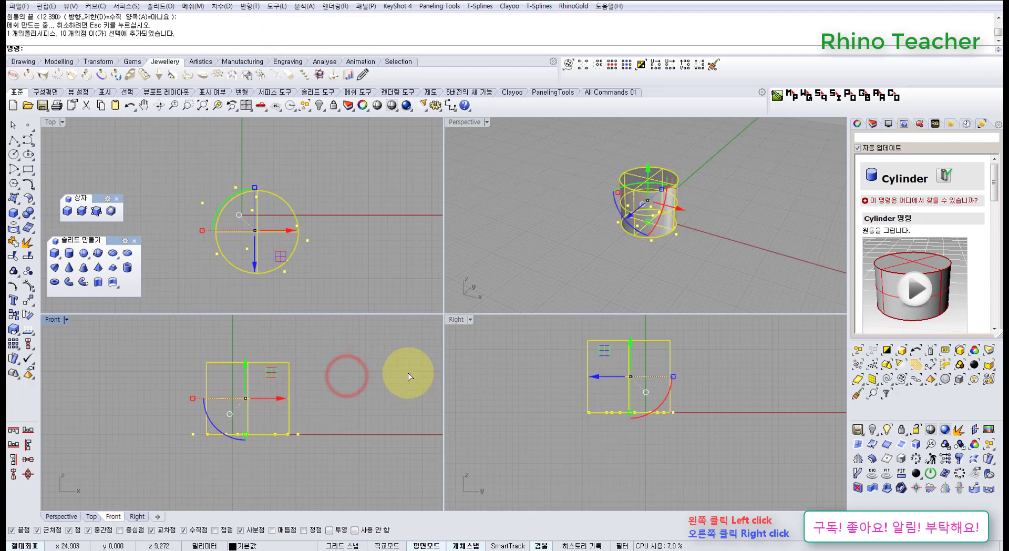
{"action": "key", "text": "Delete"}
Show the properties, detach the sphere creation tools as a floating set and close the floating box tools.
{"action": "left_click", "coordinate": [857, 124]}
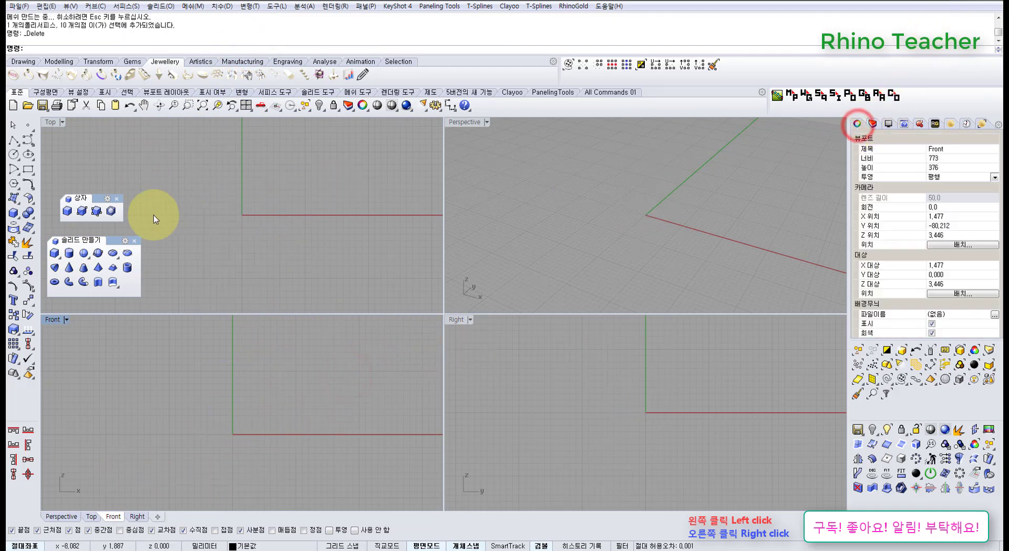
{"action": "left_click", "coordinate": [85, 254]}
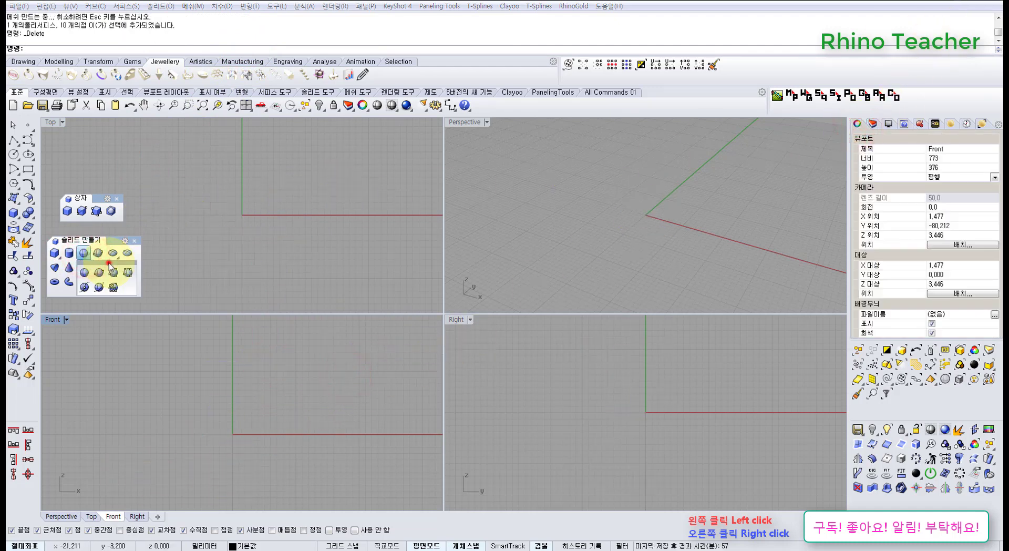
{"action": "left_click_drag", "start_coordinate": [109, 266], "coordinate": [84, 173]}
{"action": "left_click", "coordinate": [117, 198]}
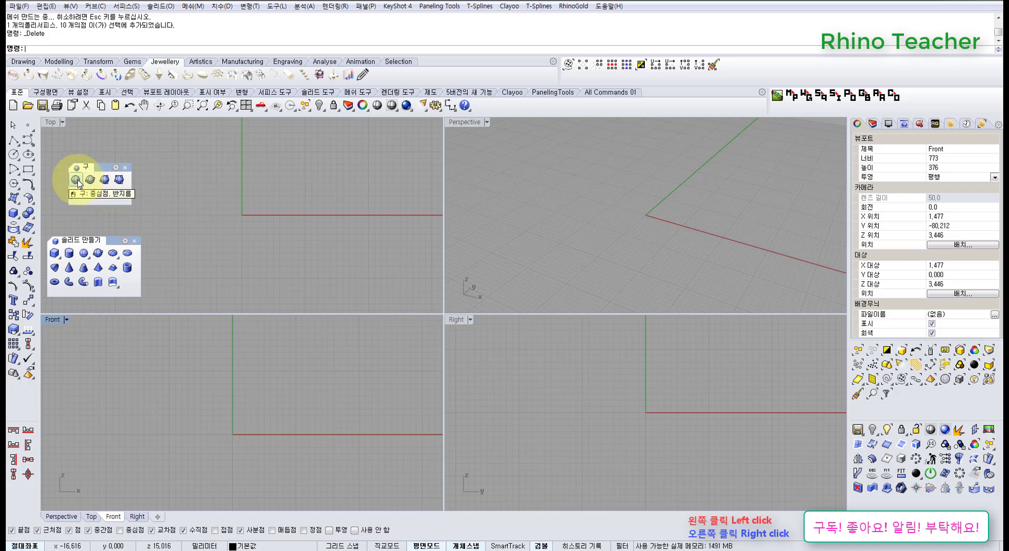
Draw a sphere by centre and radius near the origin in the Top view.
{"action": "left_click", "coordinate": [76, 180]}
{"action": "left_click", "coordinate": [253, 223]}
{"action": "left_click", "coordinate": [337, 218]}
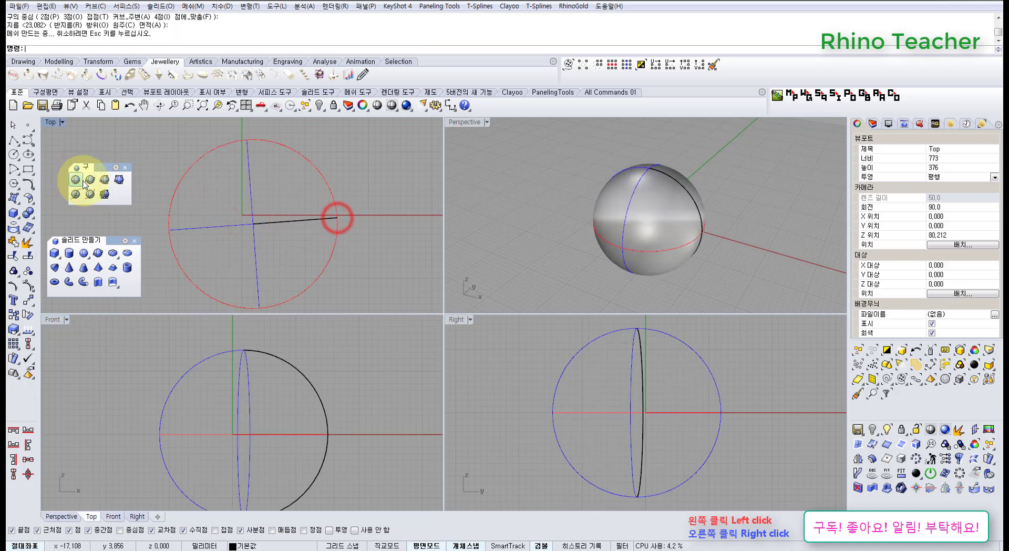
Draw a smaller sphere by two diameter points beside the first one along the X axis.
{"action": "scroll", "coordinate": [180, 198], "scroll_direction": "down", "scroll_amount": 2}
{"action": "left_click", "coordinate": [276, 240]}
{"action": "left_click", "coordinate": [335, 239]}
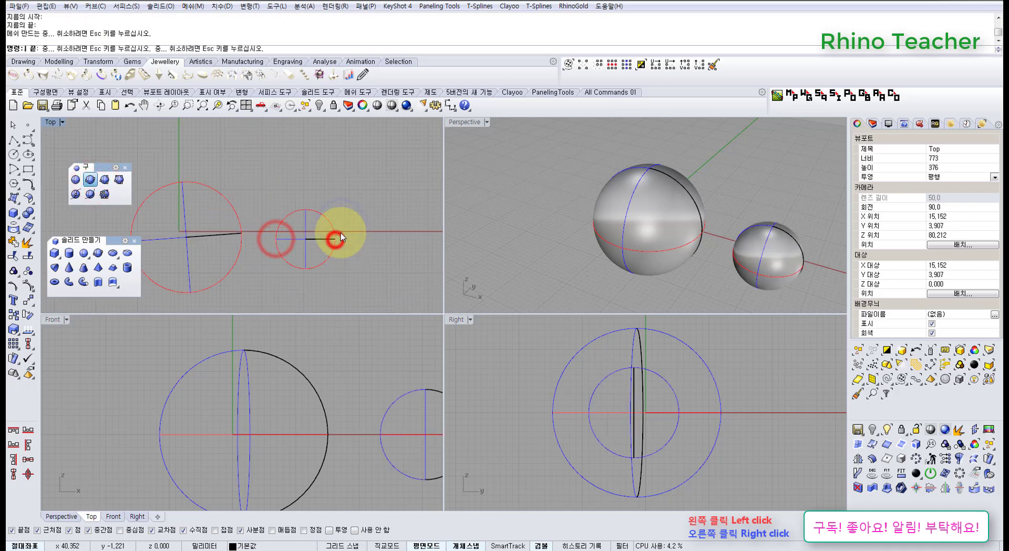
Draw a three-point sphere in the Top view that surrounds the small two-point sphere.
{"action": "left_click", "coordinate": [104, 179]}
{"action": "left_click", "coordinate": [316, 157]}
{"action": "left_click", "coordinate": [268, 188]}
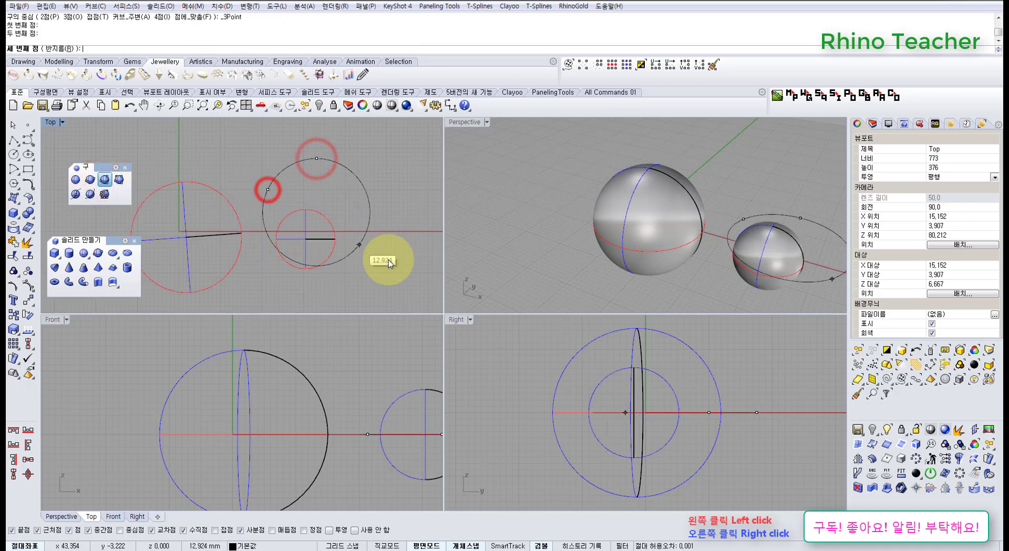
{"action": "left_click", "coordinate": [370, 205]}
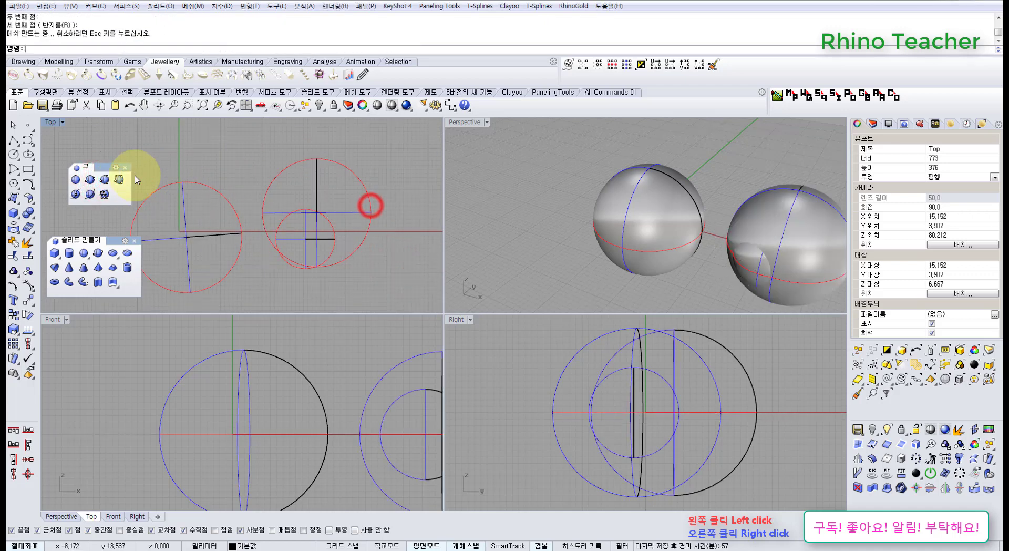
Draw a four-point sphere about 21 mm in radius beside the others, with its fourth point in the Right view, and select it.
{"action": "left_click", "coordinate": [119, 180]}
{"action": "scroll", "coordinate": [355, 192], "scroll_direction": "down", "scroll_amount": 8}
{"action": "right_click_drag", "start_coordinate": [362, 190], "coordinate": [246, 205]}
{"action": "left_click", "coordinate": [297, 193]}
{"action": "left_click", "coordinate": [263, 249]}
{"action": "scroll", "coordinate": [398, 225], "scroll_direction": "down", "scroll_amount": 1}
{"action": "scroll", "coordinate": [590, 214], "scroll_direction": "down", "scroll_amount": 3}
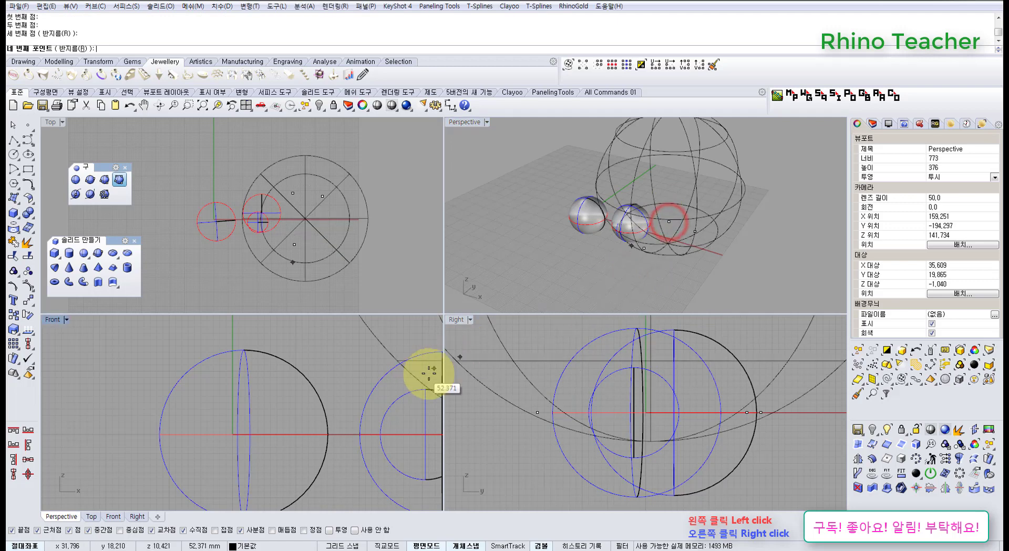
{"action": "scroll", "coordinate": [552, 366], "scroll_direction": "down", "scroll_amount": 5}
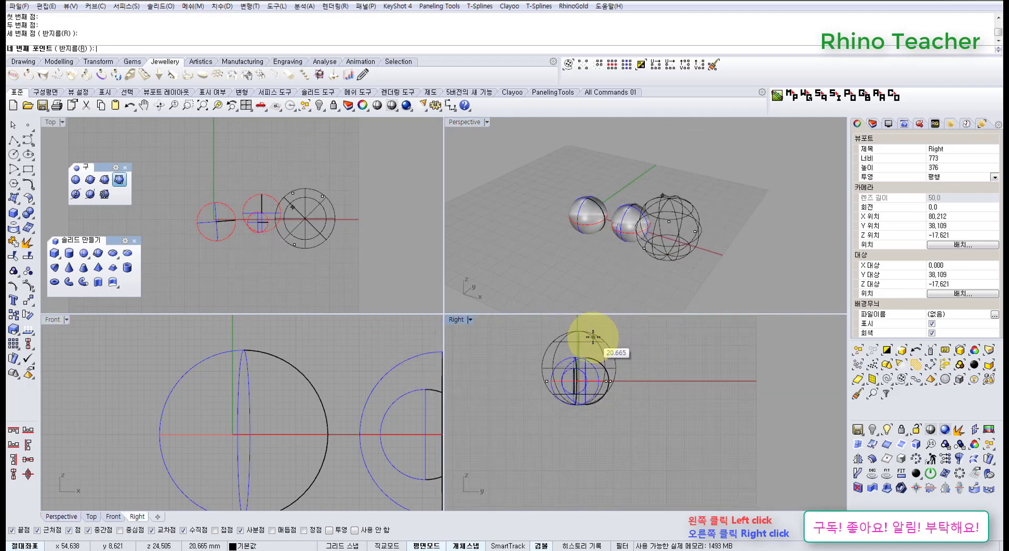
{"action": "left_click", "coordinate": [589, 337]}
{"action": "left_click", "coordinate": [675, 234]}
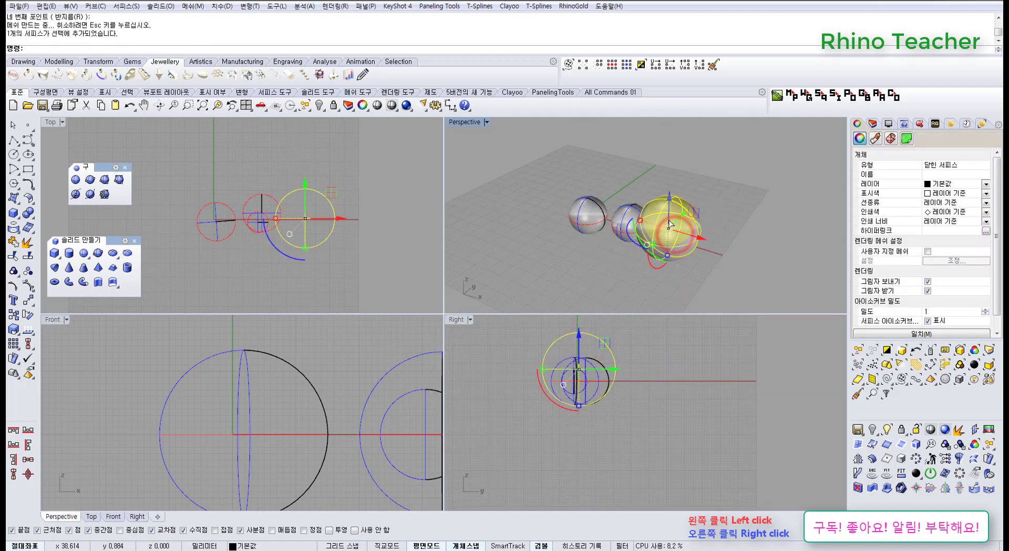
Delete all four demonstration spheres from the model.
{"action": "key", "text": "Delete"}
{"action": "left_click_drag", "start_coordinate": [732, 252], "coordinate": [490, 172]}
{"action": "key", "text": "Delete"}
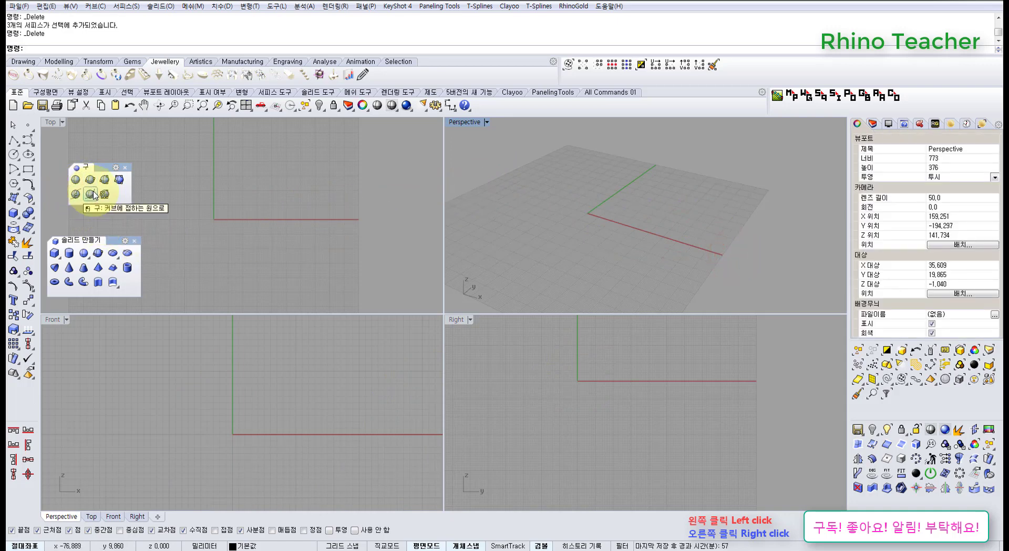
Draw an open arch-shaped curve from four control points in the maximized Top view.
{"action": "left_click", "coordinate": [27, 142]}
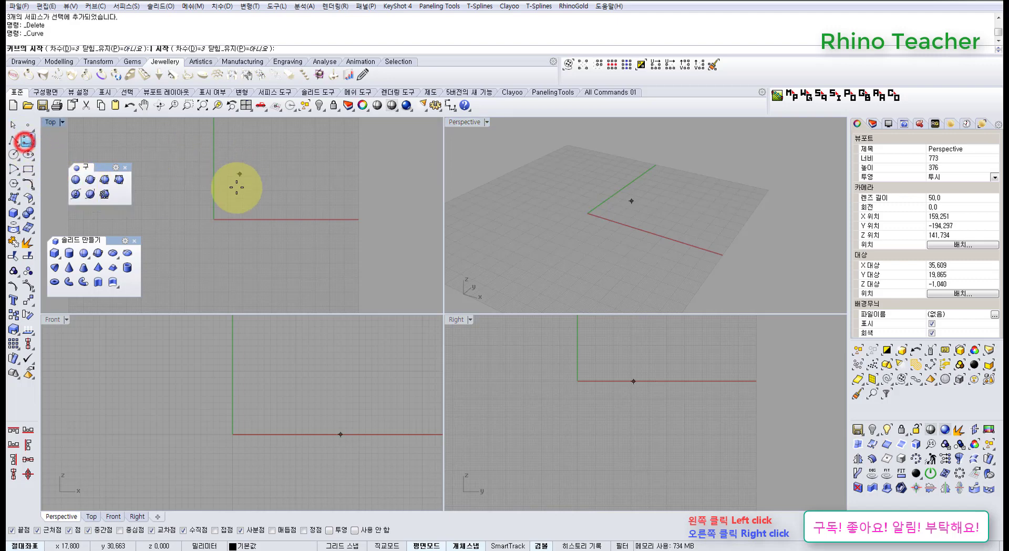
{"action": "double_click", "coordinate": [52, 124]}
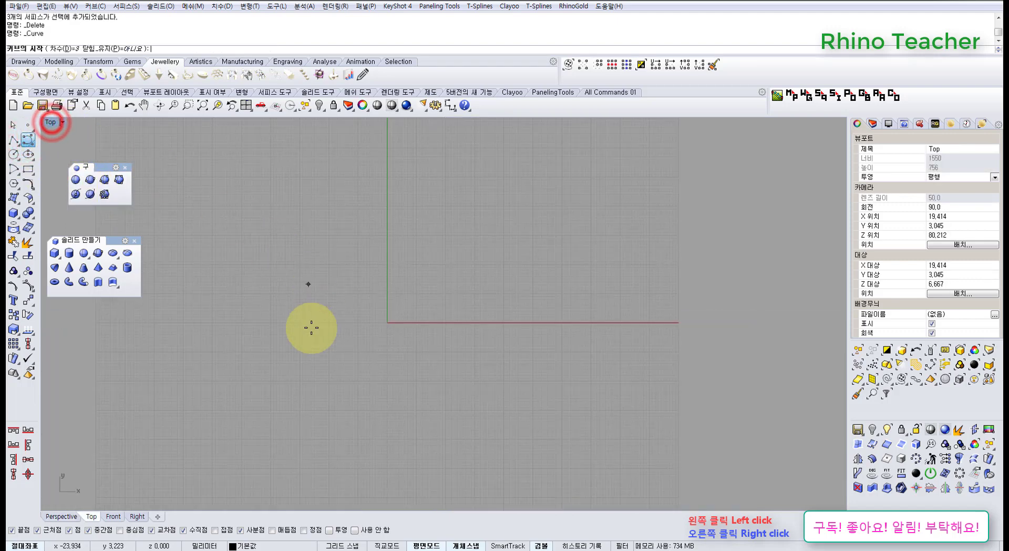
{"action": "left_click", "coordinate": [285, 370]}
{"action": "left_click", "coordinate": [317, 287]}
{"action": "left_click", "coordinate": [401, 270]}
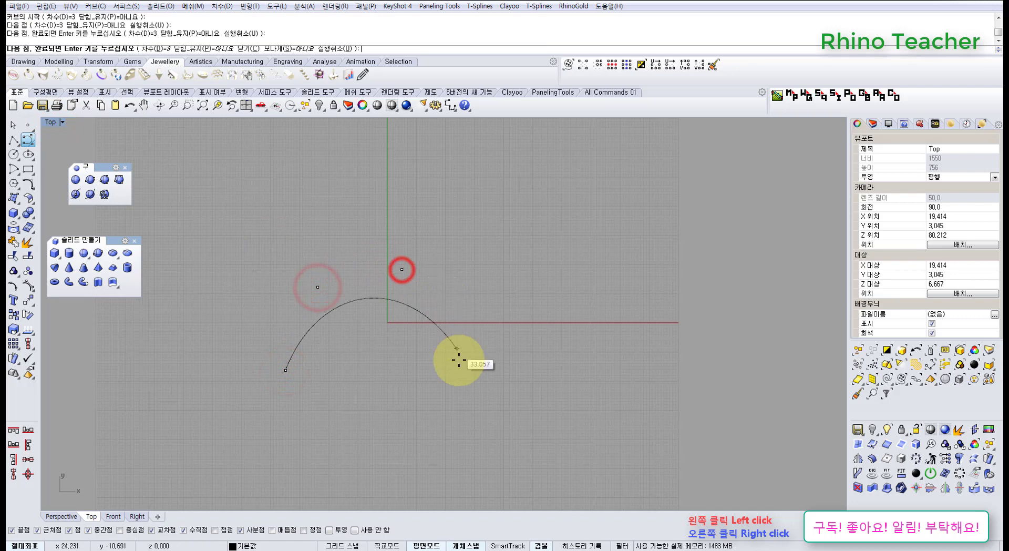
{"action": "left_click", "coordinate": [457, 360]}
{"action": "key", "text": "Return"}
Draw a straight, slightly rising polyline segment just above the arched curve in the Top view.
{"action": "left_click", "coordinate": [13, 140]}
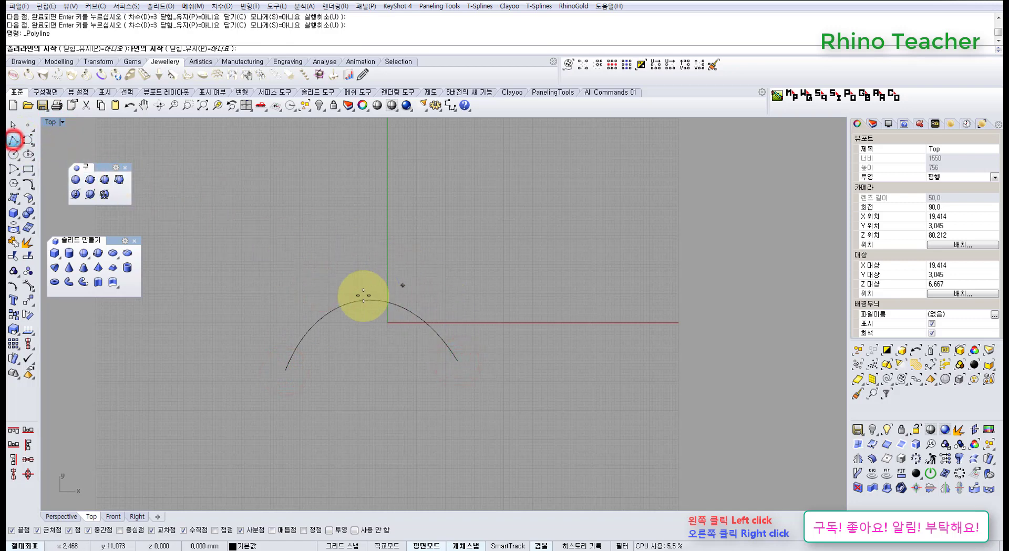
{"action": "left_click", "coordinate": [297, 304]}
{"action": "left_click", "coordinate": [571, 274]}
{"action": "right_click", "coordinate": [571, 273]}
{"action": "scroll", "coordinate": [486, 292], "scroll_direction": "up", "scroll_amount": 6}
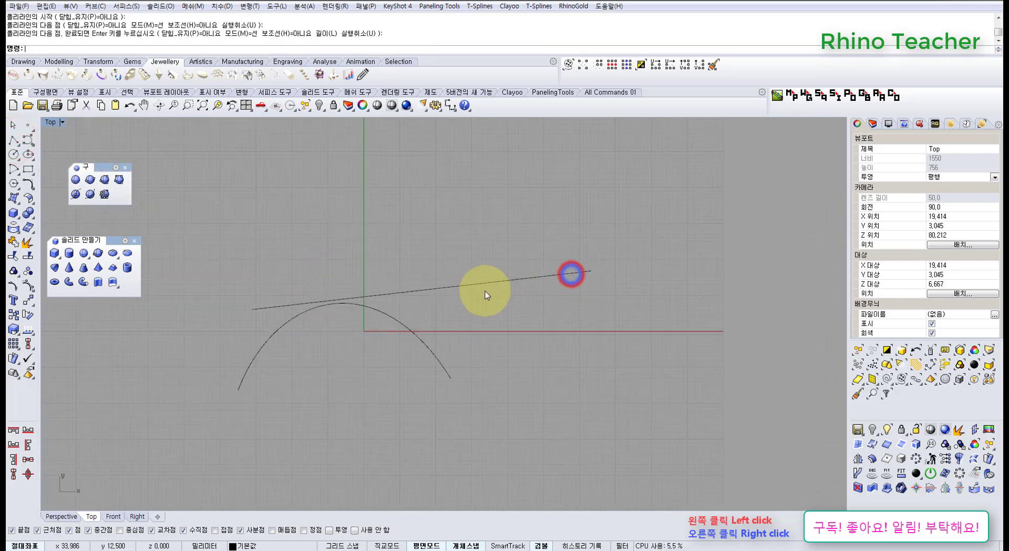
Move the straight line down until it touches the crest of the arched curve like a tangent.
{"action": "left_click_drag", "start_coordinate": [490, 302], "coordinate": [363, 260]}
{"action": "right_click_drag", "start_coordinate": [287, 277], "coordinate": [432, 242]}
{"action": "scroll", "coordinate": [530, 235], "scroll_direction": "up", "scroll_amount": 8}
{"action": "left_click_drag", "start_coordinate": [530, 255], "coordinate": [526, 266]}
{"action": "right_click_drag", "start_coordinate": [327, 329], "coordinate": [398, 316]}
{"action": "scroll", "coordinate": [430, 278], "scroll_direction": "up", "scroll_amount": 6}
{"action": "scroll", "coordinate": [487, 318], "scroll_direction": "down", "scroll_amount": 8}
{"action": "scroll", "coordinate": [298, 313], "scroll_direction": "up", "scroll_amount": 8}
{"action": "scroll", "coordinate": [410, 329], "scroll_direction": "down", "scroll_amount": 8}
{"action": "right_click_drag", "start_coordinate": [509, 331], "coordinate": [437, 343]}
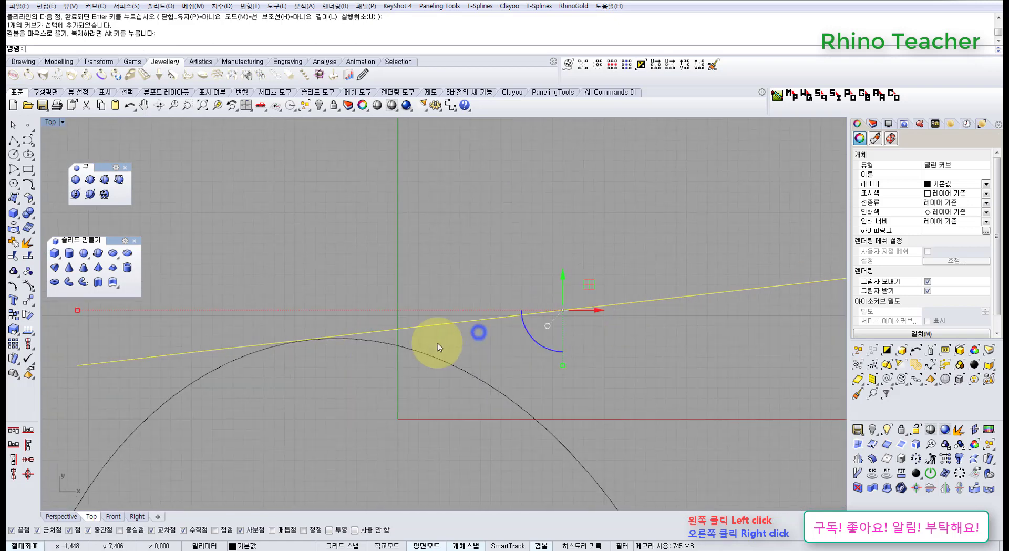
Inspect the contact between line and curve, and delete the straight line.
{"action": "left_click", "coordinate": [462, 340]}
{"action": "left_click", "coordinate": [483, 341]}
{"action": "key", "text": "ctrl+a"}
{"action": "right_click_drag", "start_coordinate": [490, 320], "coordinate": [319, 325]}
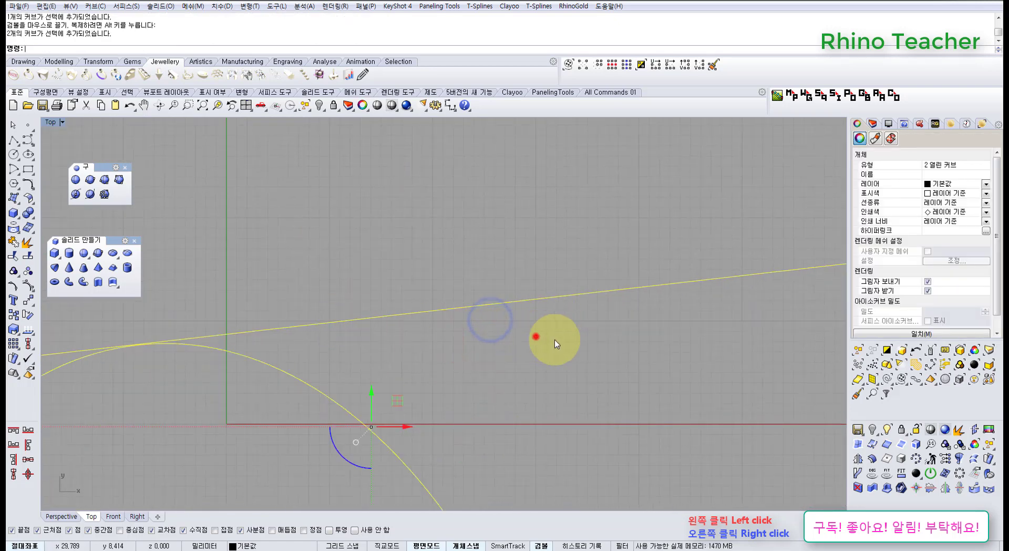
{"action": "left_click", "coordinate": [535, 336]}
{"action": "left_click_drag", "start_coordinate": [597, 351], "coordinate": [449, 268]}
{"action": "key", "text": "Delete"}
Draw a sphere about 10 mm in radius tangent to the arched curve in the maximized Perspective view.
{"action": "scroll", "coordinate": [448, 267], "scroll_direction": "down", "scroll_amount": 8}
{"action": "right_click_drag", "start_coordinate": [373, 291], "coordinate": [427, 353]}
{"action": "key", "text": "ctrl+F4"}
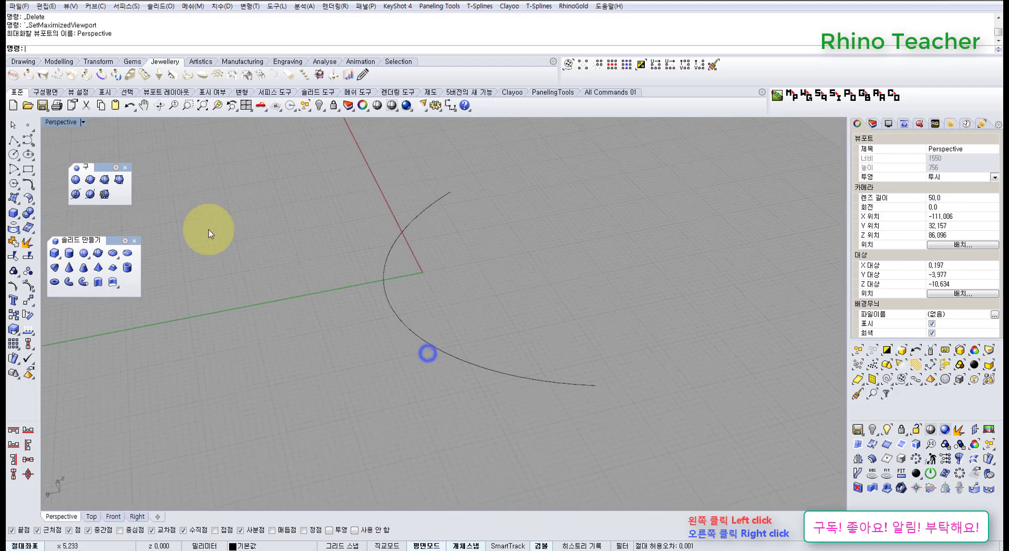
{"action": "left_click", "coordinate": [86, 196]}
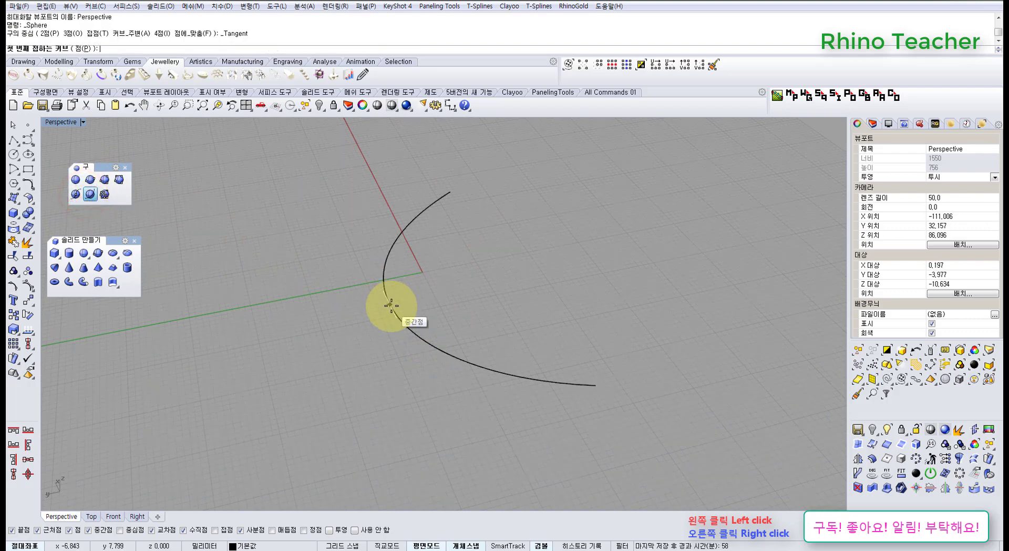
{"action": "scroll", "coordinate": [390, 305], "scroll_direction": "up", "scroll_amount": 2}
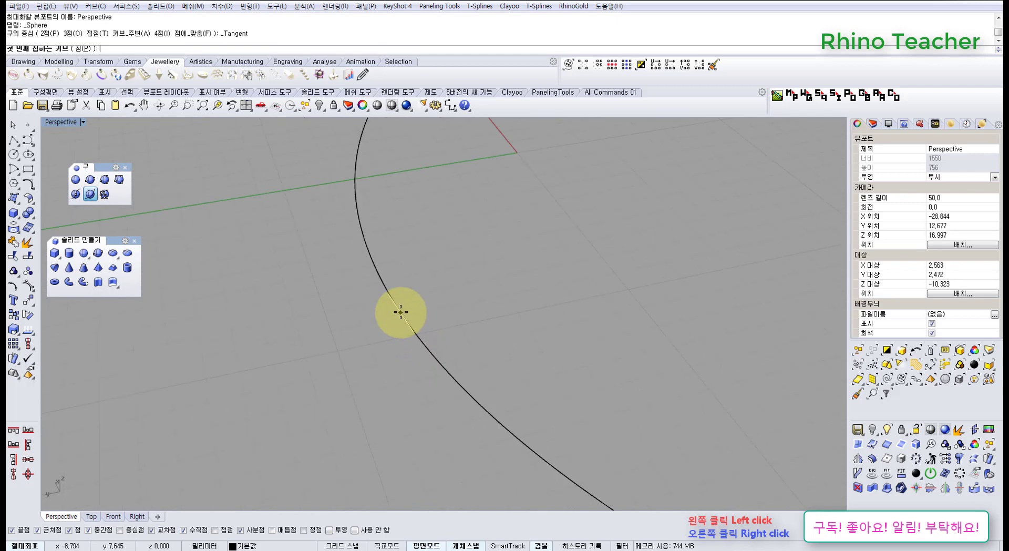
{"action": "scroll", "coordinate": [401, 312], "scroll_direction": "down", "scroll_amount": 3}
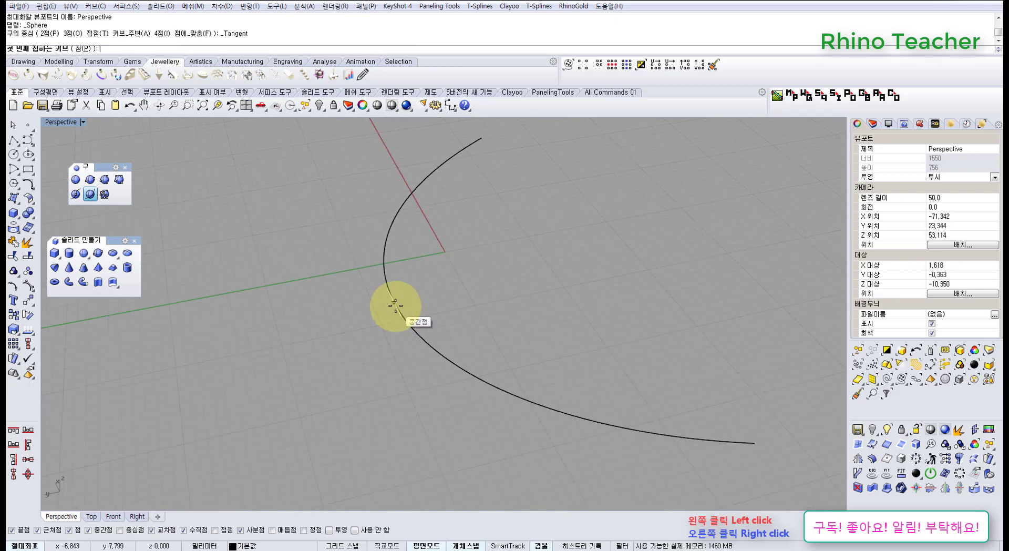
{"action": "left_click", "coordinate": [420, 335]}
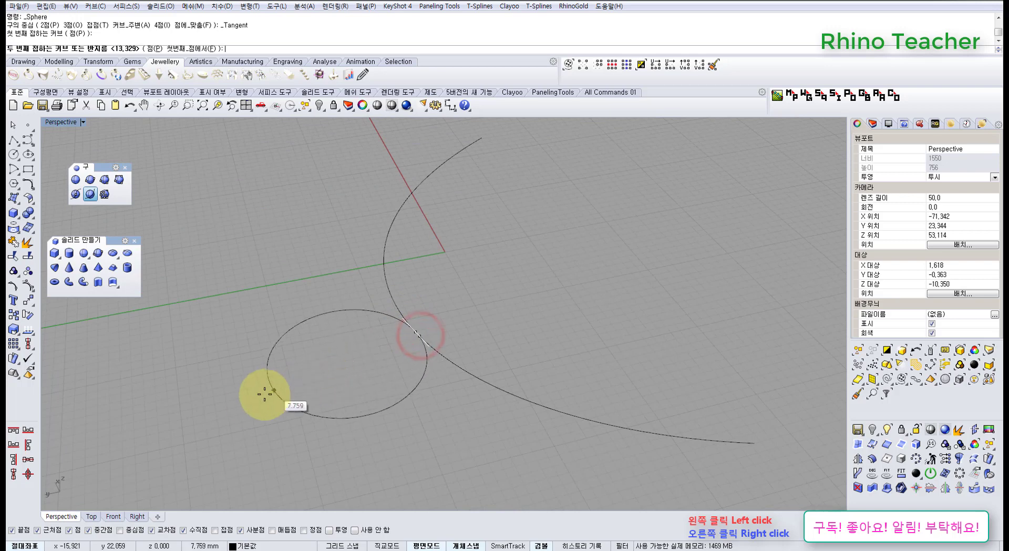
{"action": "left_click", "coordinate": [239, 443]}
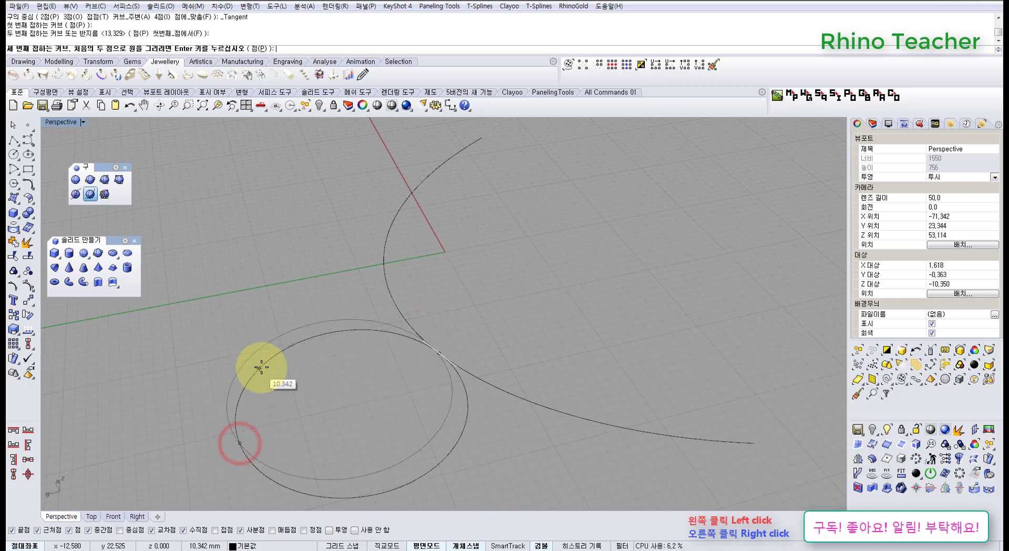
{"action": "right_click_drag", "start_coordinate": [265, 371], "coordinate": [259, 342]}
{"action": "right_click", "coordinate": [224, 344]}
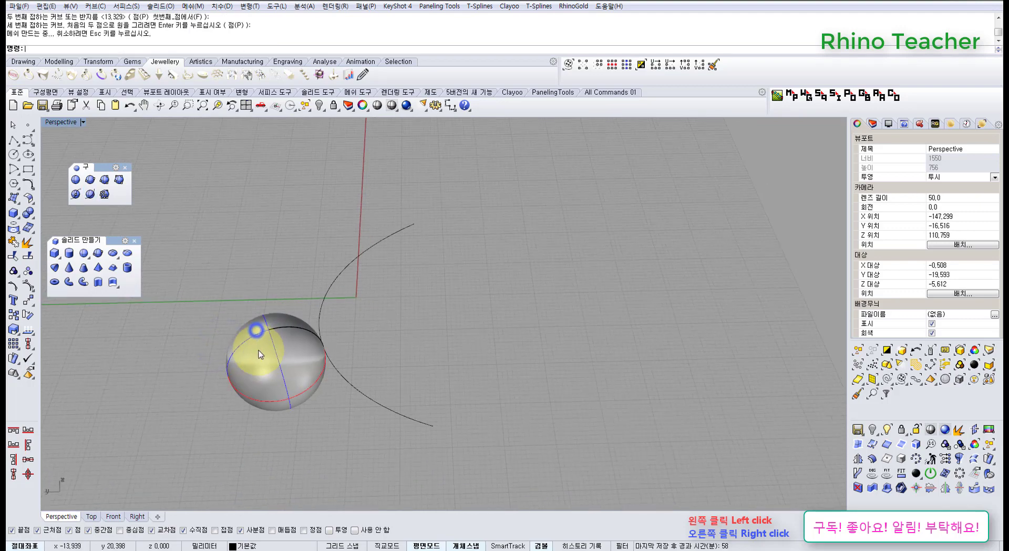
Delete the tangent sphere and draw a second open curve from three control points opposite the first curve.
{"action": "left_click", "coordinate": [257, 349]}
{"action": "key", "text": "Delete"}
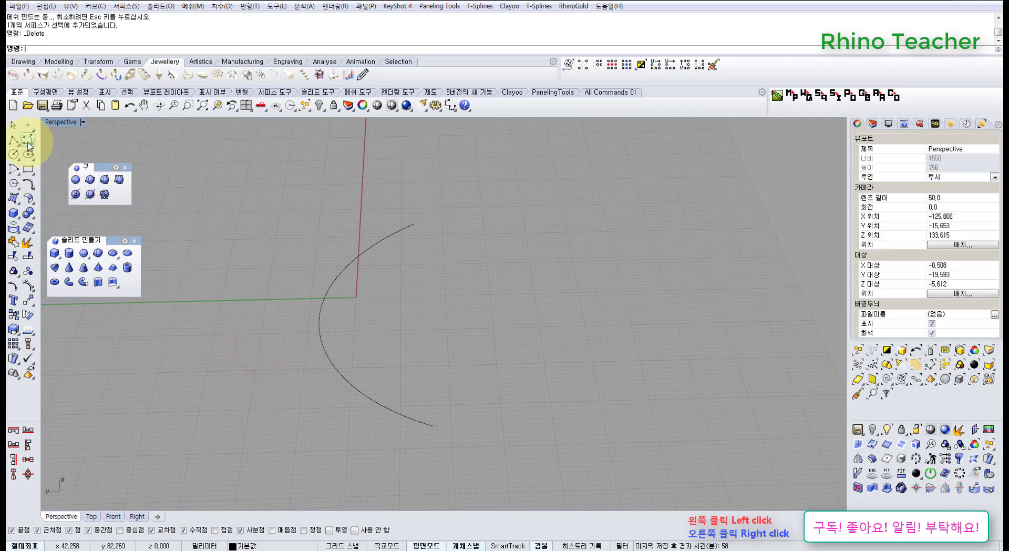
{"action": "left_click", "coordinate": [28, 141]}
{"action": "left_click", "coordinate": [207, 232]}
{"action": "left_click", "coordinate": [247, 330]}
{"action": "left_click", "coordinate": [184, 413]}
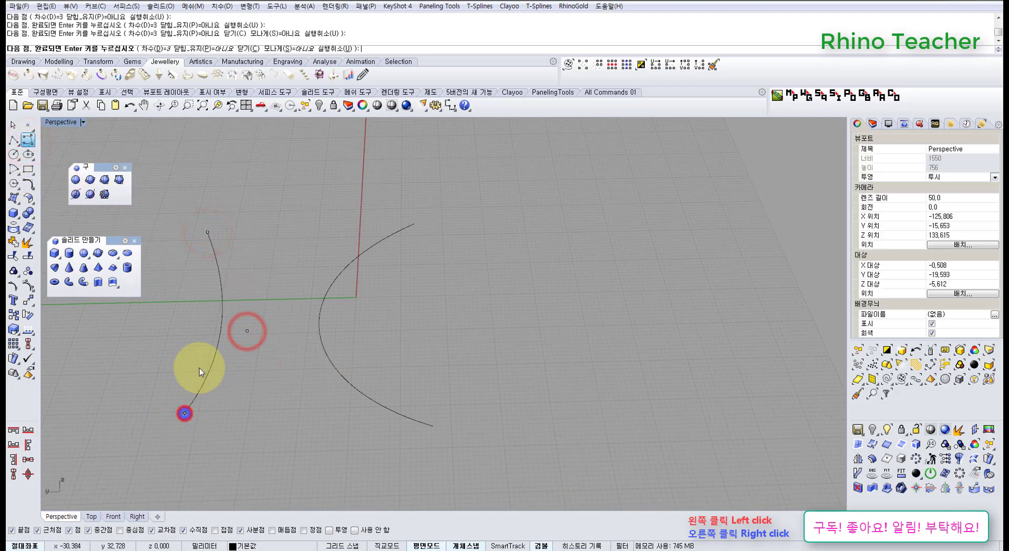
{"action": "right_click", "coordinate": [185, 413]}
Draw a straight two-point curve that crosses both open curves.
{"action": "right_click", "coordinate": [180, 279]}
{"action": "left_click", "coordinate": [165, 273]}
{"action": "left_click", "coordinate": [420, 275]}
{"action": "right_click", "coordinate": [419, 275]}
Draw a sphere tangent to the arched curve, the straight line and the second curve.
{"action": "mouse_move", "coordinate": [341, 319]}
{"action": "right_mouse_down", "text": "shift"}
{"action": "mouse_move", "coordinate": [395, 305]}
{"action": "mouse_move", "coordinate": [451, 322]}
{"action": "mouse_move", "coordinate": [456, 309]}
{"action": "mouse_move", "coordinate": [277, 282]}
{"action": "right_mouse_up", "text": "shift"}
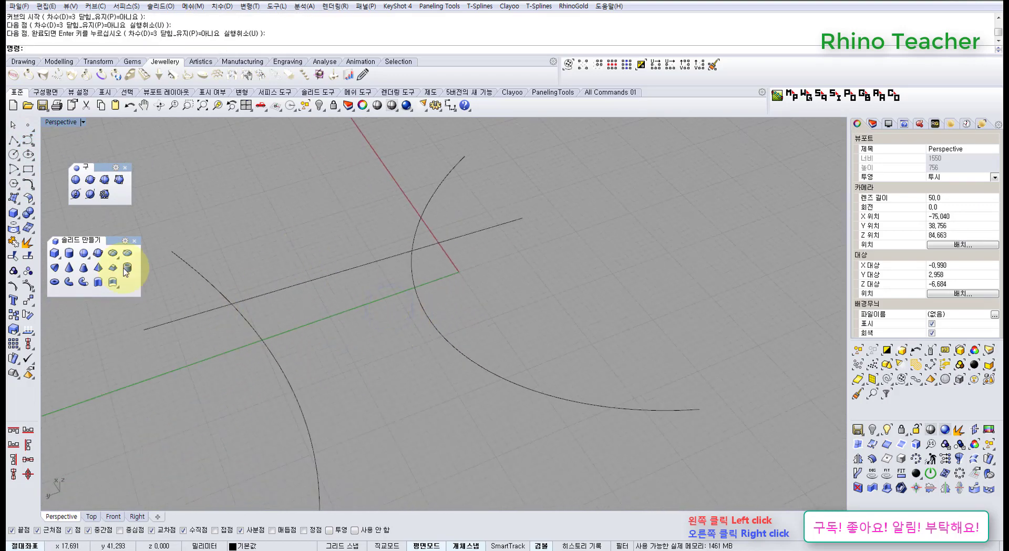
{"action": "left_click", "coordinate": [88, 194]}
{"action": "right_click_drag", "start_coordinate": [399, 306], "coordinate": [412, 338]}
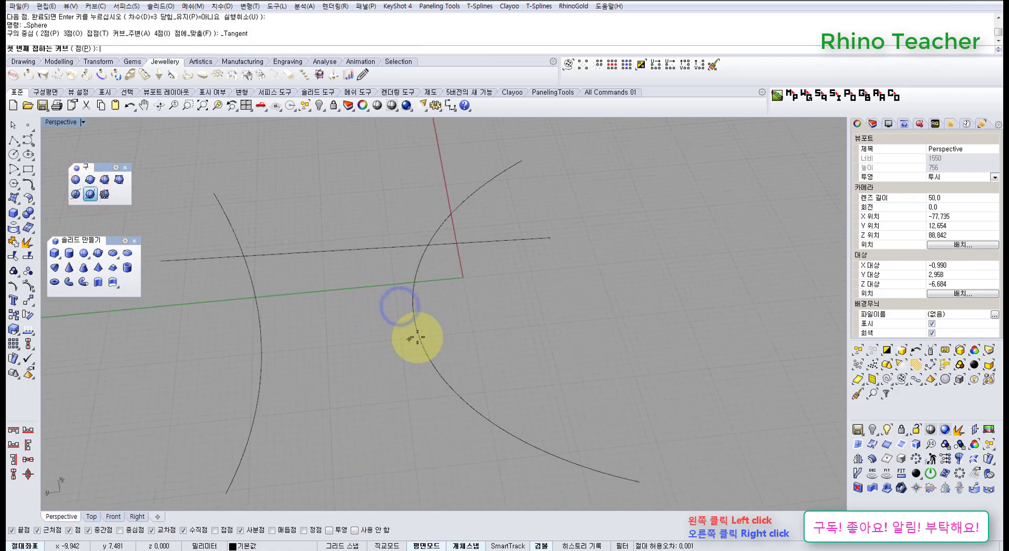
{"action": "left_click", "coordinate": [415, 334]}
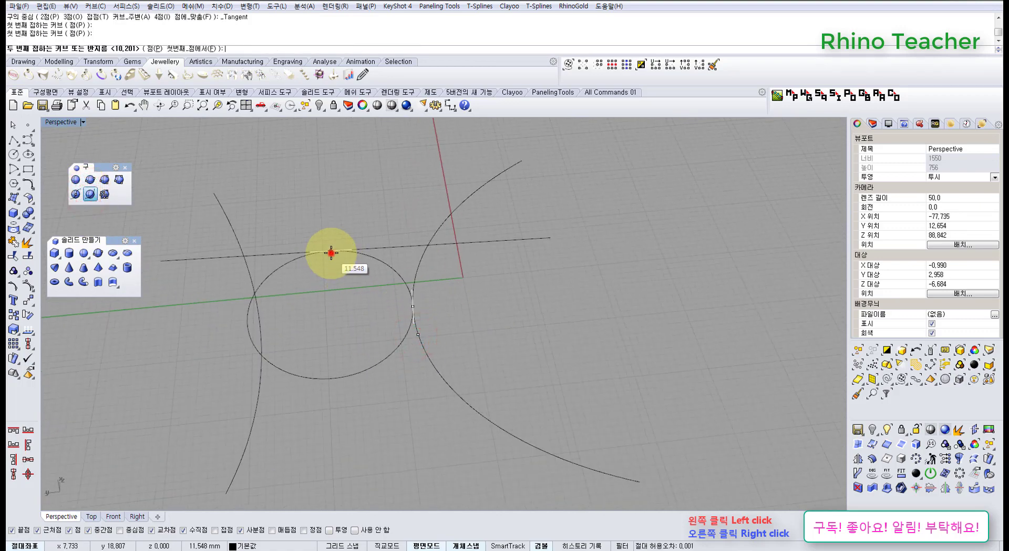
{"action": "left_click", "coordinate": [331, 251]}
{"action": "left_click", "coordinate": [257, 321]}
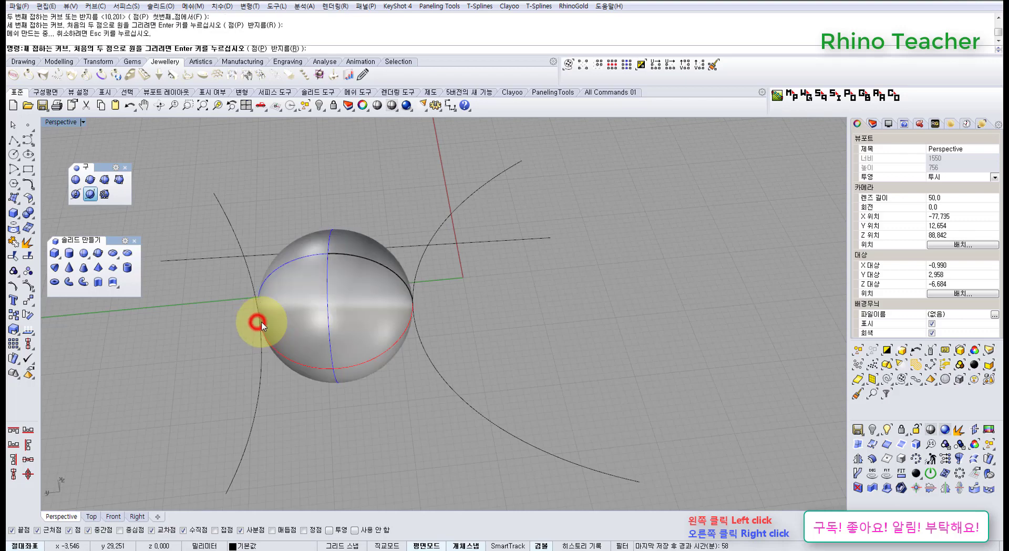
View the sphere that touches the three curves from another angle and delete it.
{"action": "mouse_move", "coordinate": [330, 358]}
{"action": "right_mouse_down"}
{"action": "mouse_move", "coordinate": [342, 301]}
{"action": "mouse_move", "coordinate": [376, 261]}
{"action": "mouse_move", "coordinate": [428, 348]}
{"action": "mouse_move", "coordinate": [415, 383]}
{"action": "mouse_move", "coordinate": [394, 393]}
{"action": "mouse_move", "coordinate": [331, 321]}
{"action": "mouse_move", "coordinate": [534, 405]}
{"action": "mouse_move", "coordinate": [500, 337]}
{"action": "mouse_move", "coordinate": [443, 374]}
{"action": "mouse_move", "coordinate": [401, 379]}
{"action": "right_mouse_up"}
{"action": "left_click", "coordinate": [400, 378]}
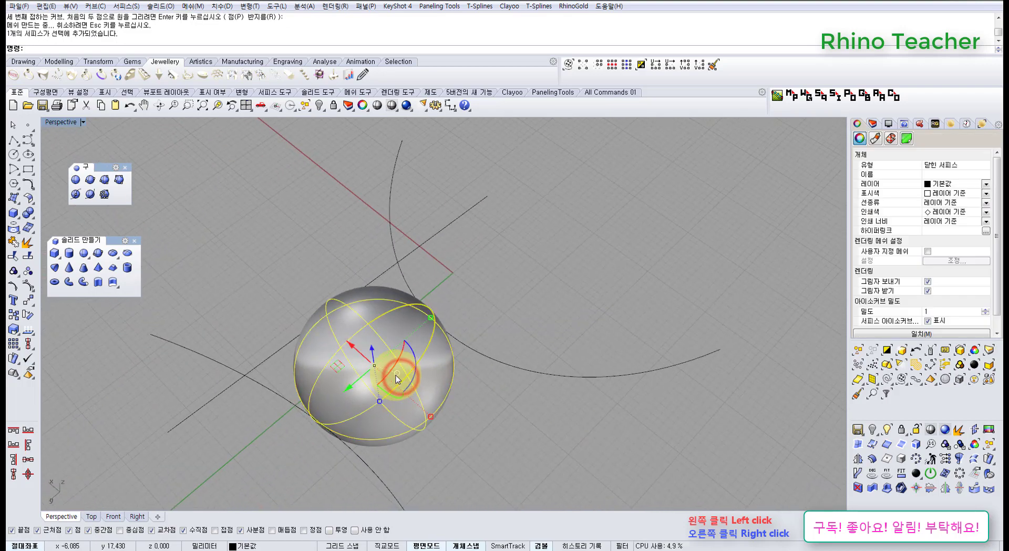
{"action": "key", "text": "Delete"}
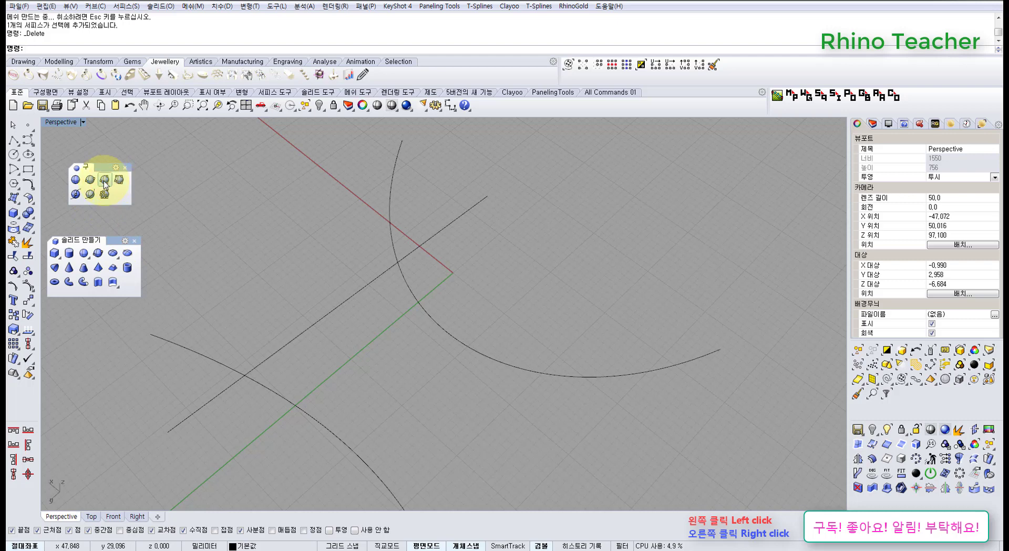
Draw a three-point sphere through points picked near the three curves for comparison, and delete it.
{"action": "left_click", "coordinate": [327, 318]}
{"action": "left_click", "coordinate": [343, 444]}
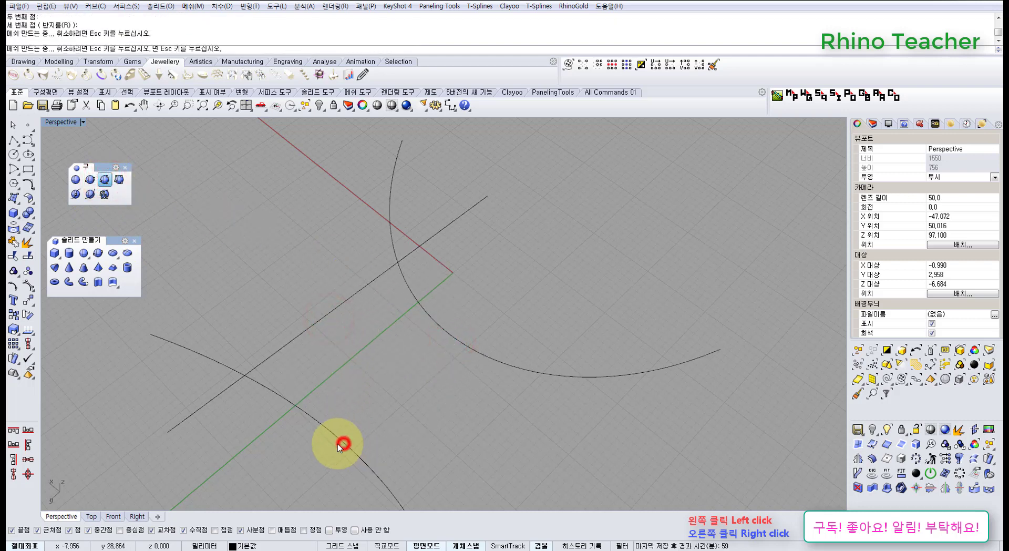
{"action": "left_click", "coordinate": [381, 409]}
{"action": "key", "text": "Delete"}
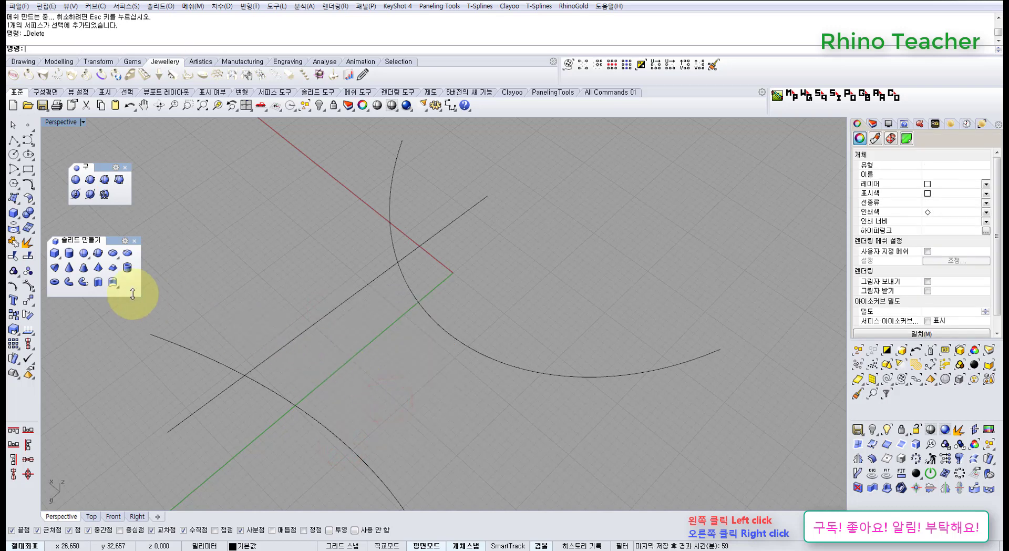
Draw the sphere tangent to all three curves again, about 10.8 mm in radius.
{"action": "left_click", "coordinate": [90, 194]}
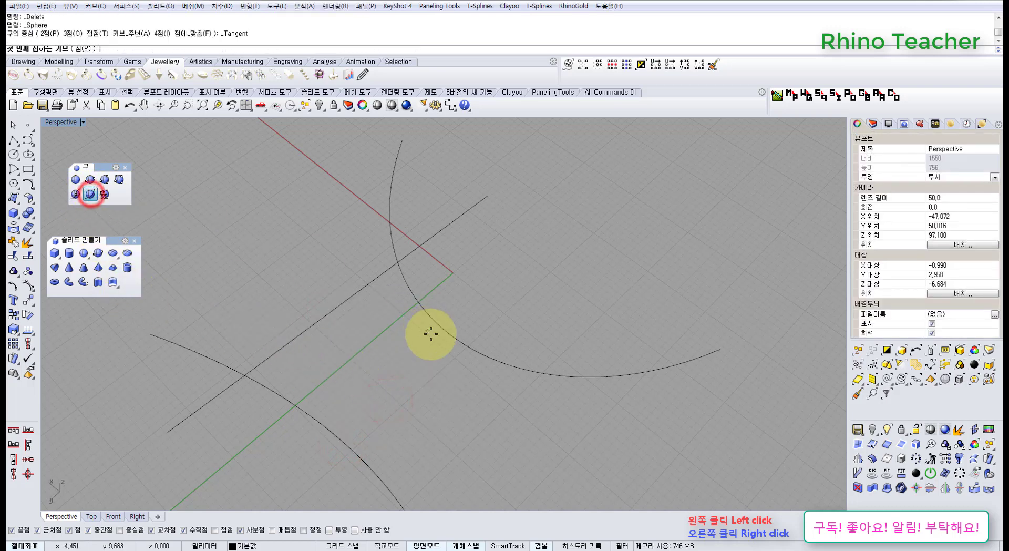
{"action": "left_click", "coordinate": [443, 337]}
{"action": "left_click", "coordinate": [333, 303]}
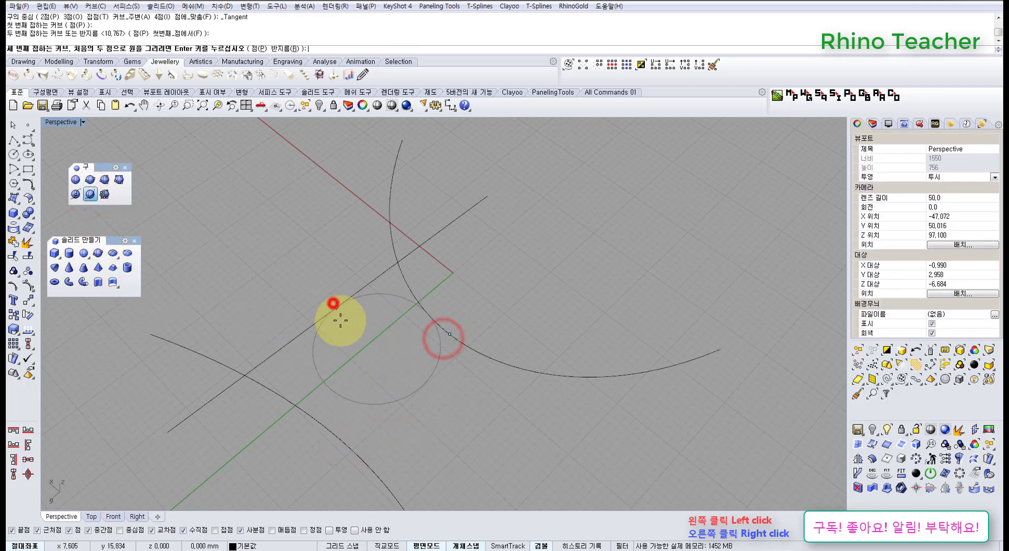
{"action": "left_click", "coordinate": [349, 441]}
{"action": "mouse_move", "coordinate": [387, 386]}
{"action": "right_mouse_down"}
{"action": "mouse_move", "coordinate": [252, 263]}
{"action": "mouse_move", "coordinate": [408, 400]}
{"action": "mouse_move", "coordinate": [456, 412]}
{"action": "mouse_move", "coordinate": [395, 378]}
{"action": "right_mouse_up"}
Delete the tangent sphere and the three curves it was built on.
{"action": "left_click", "coordinate": [456, 410]}
{"action": "scroll", "coordinate": [455, 411], "scroll_direction": "down", "scroll_amount": 6}
{"action": "key", "text": "Delete"}
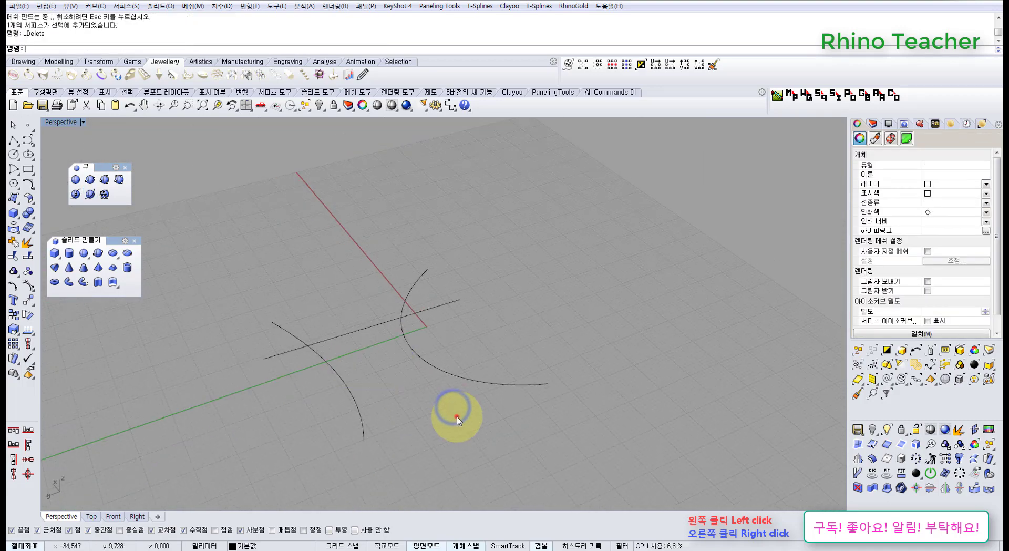
{"action": "left_click_drag", "start_coordinate": [457, 416], "coordinate": [226, 267]}
{"action": "key", "text": "Delete"}
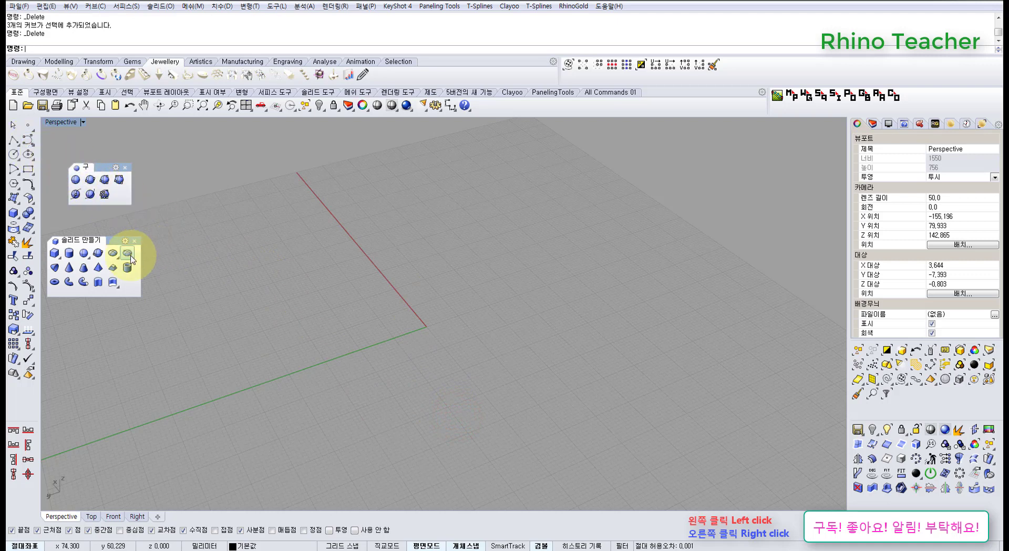
Restore the four-viewport layout and place scattered point objects around the origin in the Top view.
{"action": "left_click", "coordinate": [245, 105]}
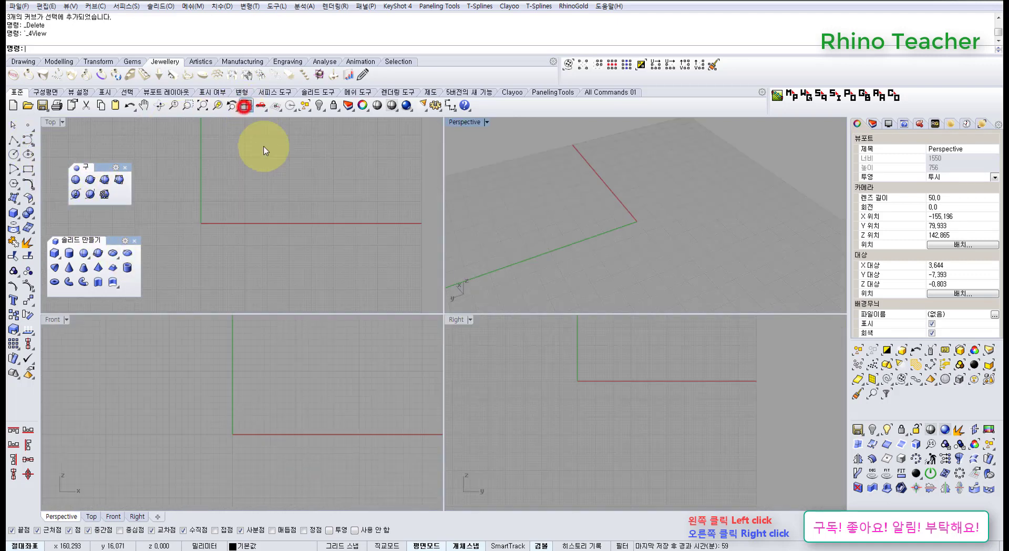
{"action": "left_click", "coordinate": [30, 126]}
{"action": "left_click", "coordinate": [202, 232]}
{"action": "left_click", "coordinate": [185, 247]}
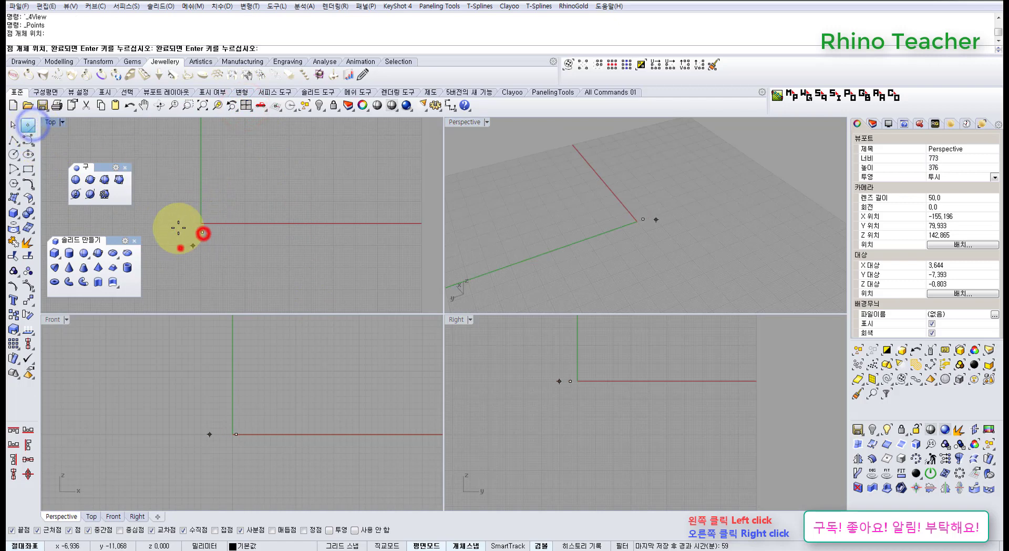
{"action": "left_click", "coordinate": [179, 198]}
{"action": "left_click", "coordinate": [215, 210]}
{"action": "left_click", "coordinate": [193, 234]}
{"action": "left_click", "coordinate": [188, 204]}
{"action": "left_click", "coordinate": [218, 226]}
Add more scattered point objects around the origin in the Front view and finish placing points.
{"action": "left_click", "coordinate": [223, 424]}
{"action": "left_click", "coordinate": [236, 474]}
{"action": "left_click", "coordinate": [177, 451]}
{"action": "left_click", "coordinate": [242, 396]}
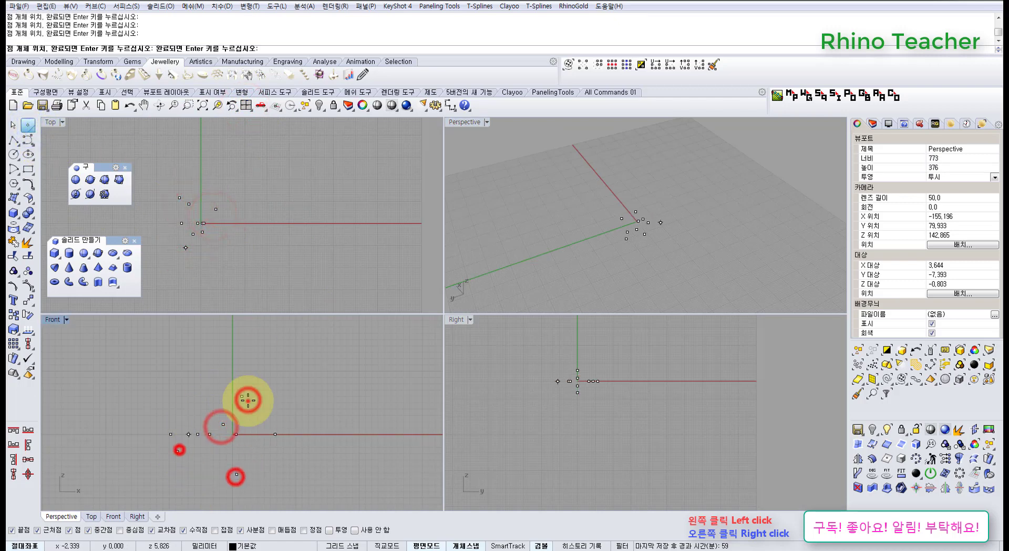
{"action": "left_click", "coordinate": [265, 447]}
{"action": "left_click", "coordinate": [187, 382]}
{"action": "left_click", "coordinate": [271, 424]}
{"action": "left_click", "coordinate": [298, 437]}
{"action": "left_click", "coordinate": [259, 373]}
{"action": "left_click", "coordinate": [225, 456]}
{"action": "left_click", "coordinate": [252, 481]}
{"action": "left_click", "coordinate": [284, 466]}
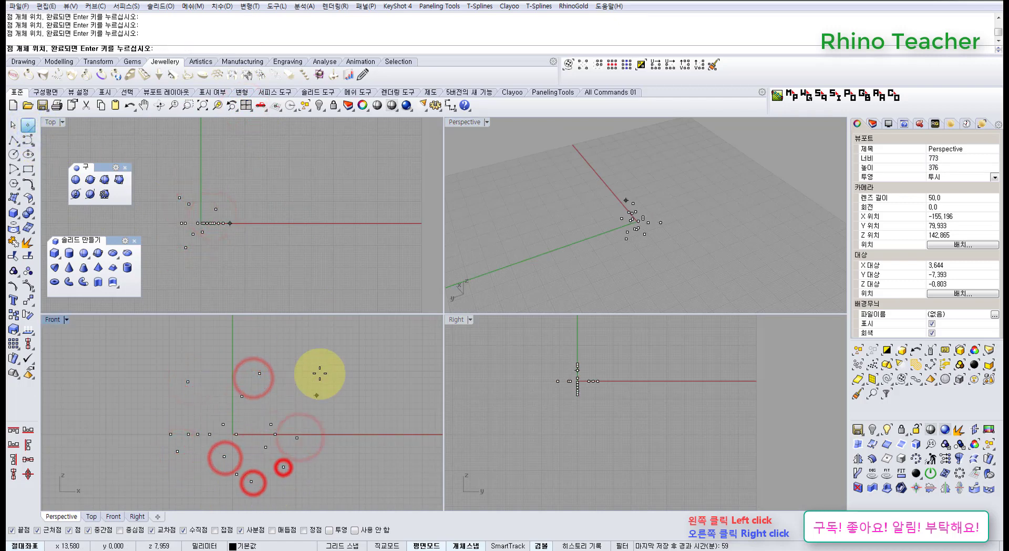
{"action": "right_click", "coordinate": [318, 371]}
Create a sphere fitted to all the scattered point objects around the origin.
{"action": "right_click_drag", "start_coordinate": [692, 212], "coordinate": [582, 242]}
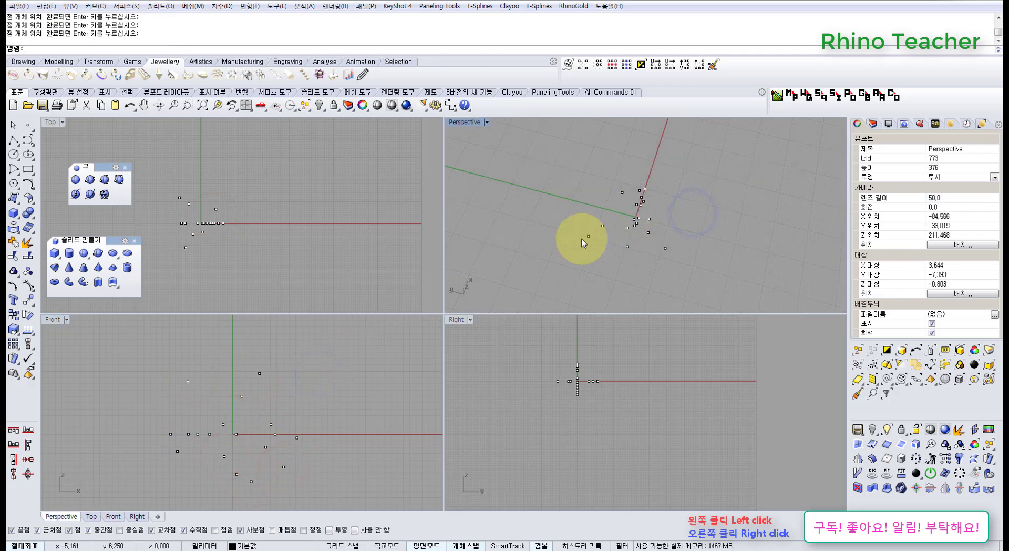
{"action": "left_click", "coordinate": [107, 193]}
{"action": "right_click_drag", "start_coordinate": [236, 225], "coordinate": [335, 218]}
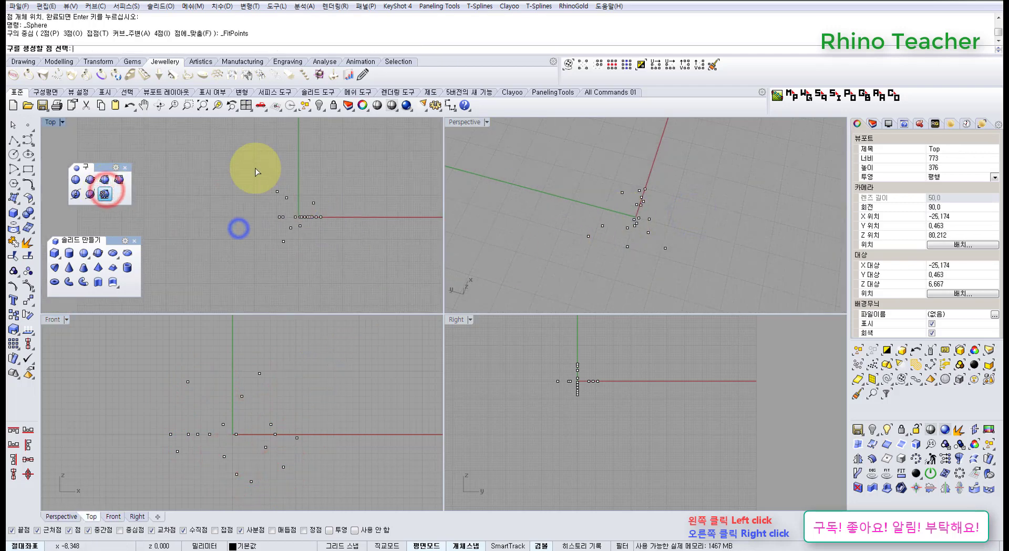
{"action": "left_click_drag", "start_coordinate": [259, 173], "coordinate": [333, 226]}
{"action": "right_click", "coordinate": [332, 228]}
Delete the fitted sphere together with all the point objects.
{"action": "right_click_drag", "start_coordinate": [632, 236], "coordinate": [612, 188]}
{"action": "left_click_drag", "start_coordinate": [537, 160], "coordinate": [650, 278]}
{"action": "key", "text": "Delete"}
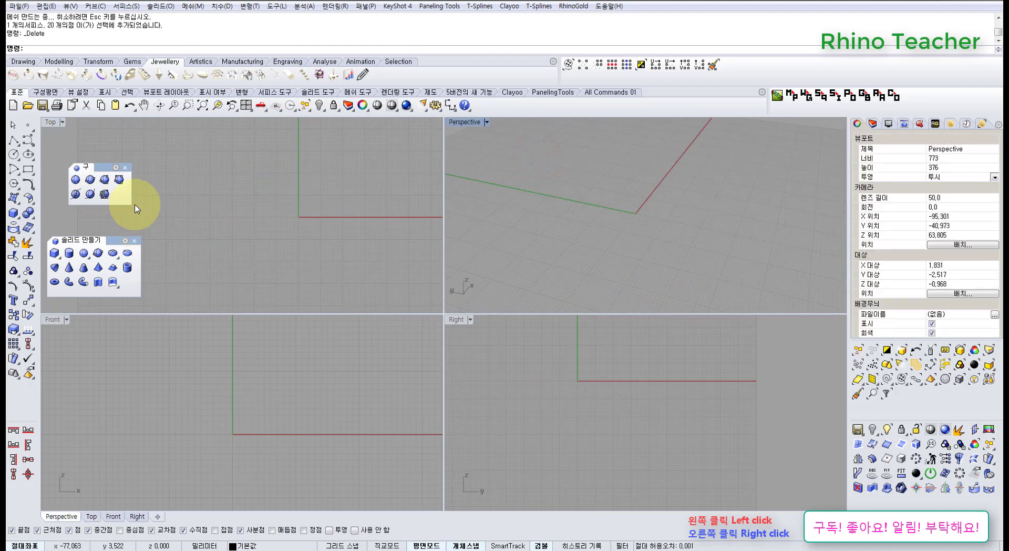
Close the floating palette of sphere tools.
{"action": "left_click", "coordinate": [74, 180]}
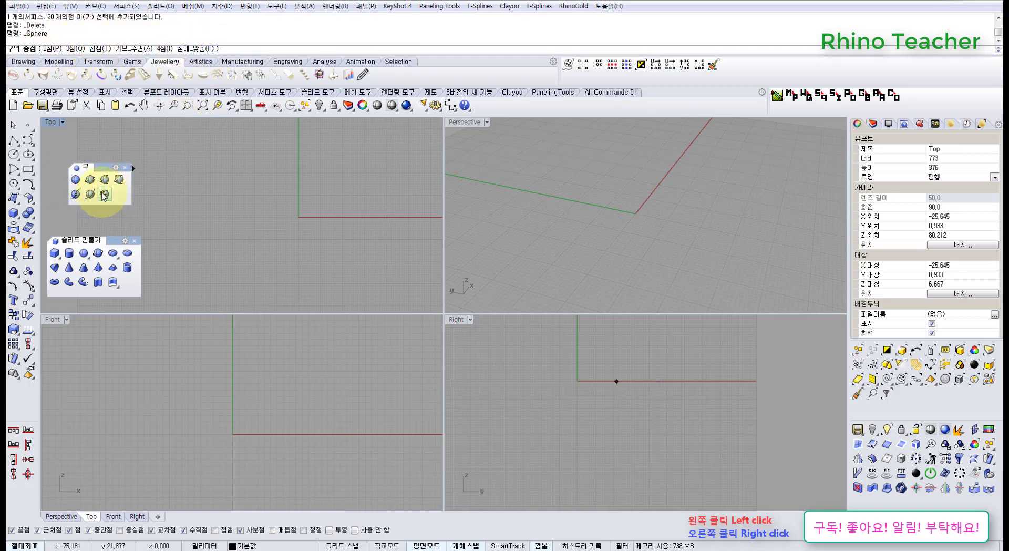
{"action": "right_click", "coordinate": [198, 159]}
{"action": "left_click", "coordinate": [125, 168]}
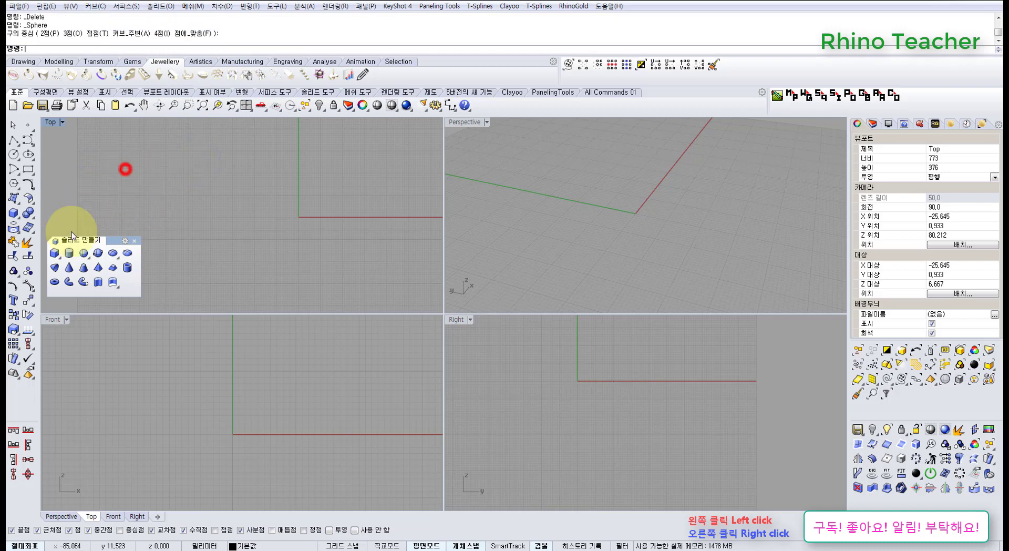
{"action": "left_click", "coordinate": [54, 254]}
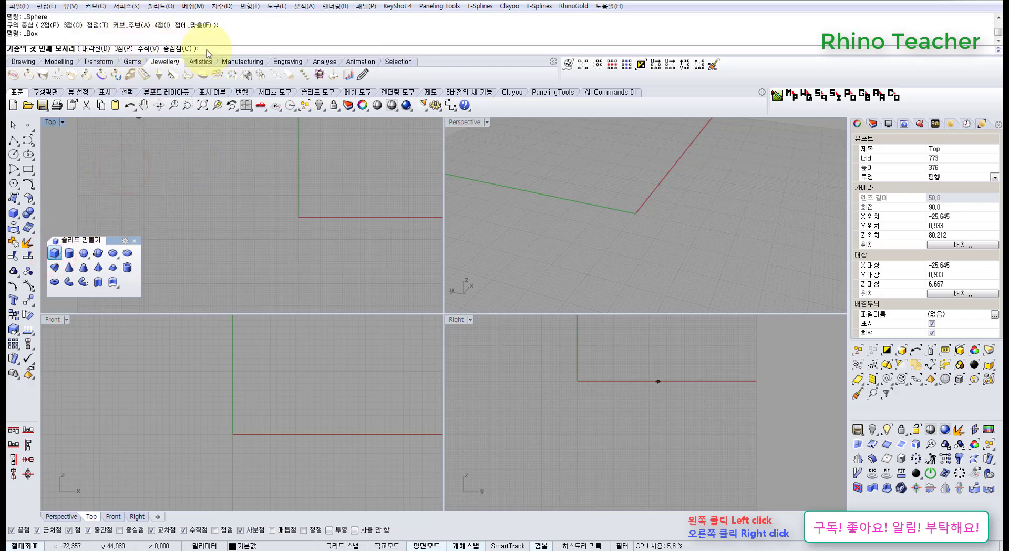
{"action": "left_click", "coordinate": [62, 257]}
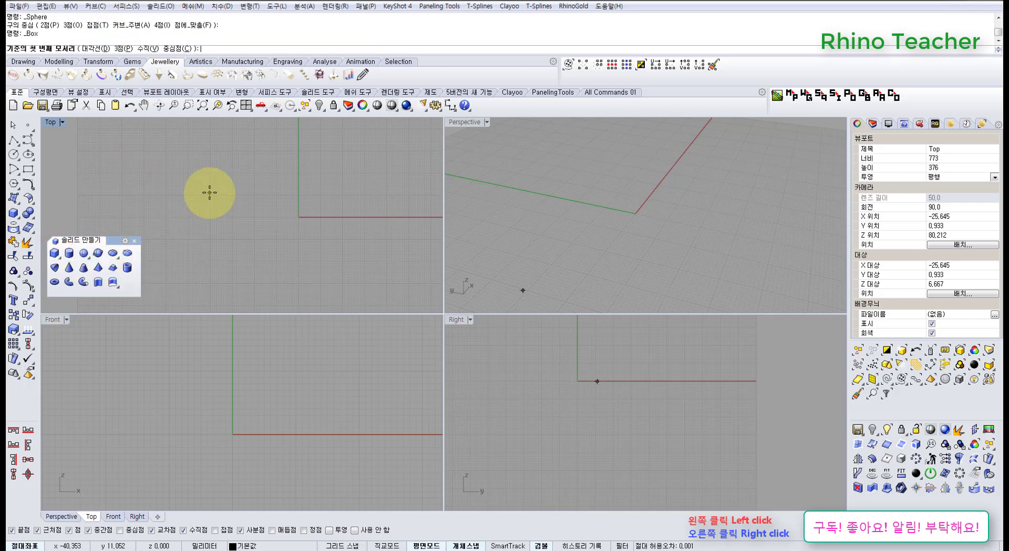
{"action": "right_click", "coordinate": [209, 193]}
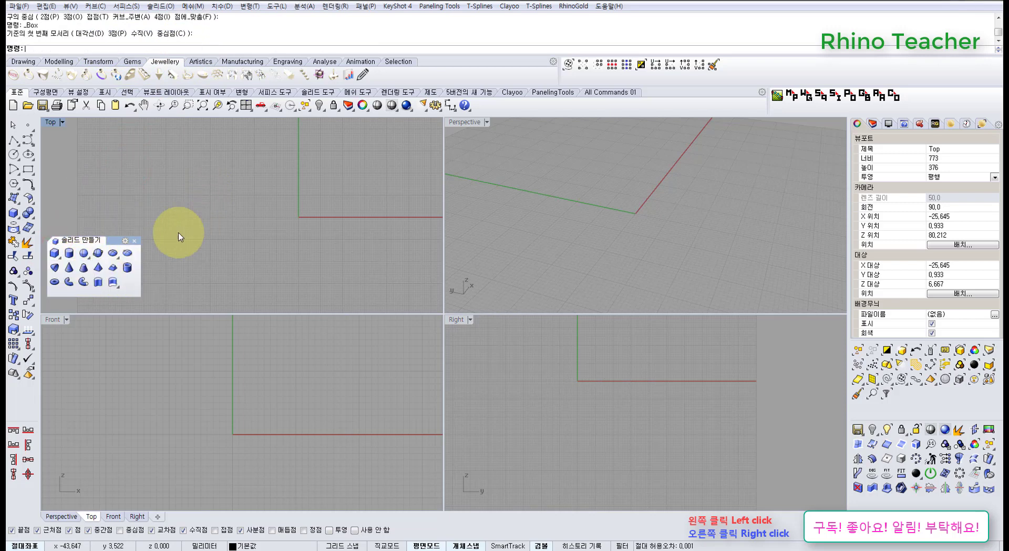
Draw a sphere by the two ends of its diameter across the origin in the Top view, and delete it.
{"action": "left_click", "coordinate": [97, 256]}
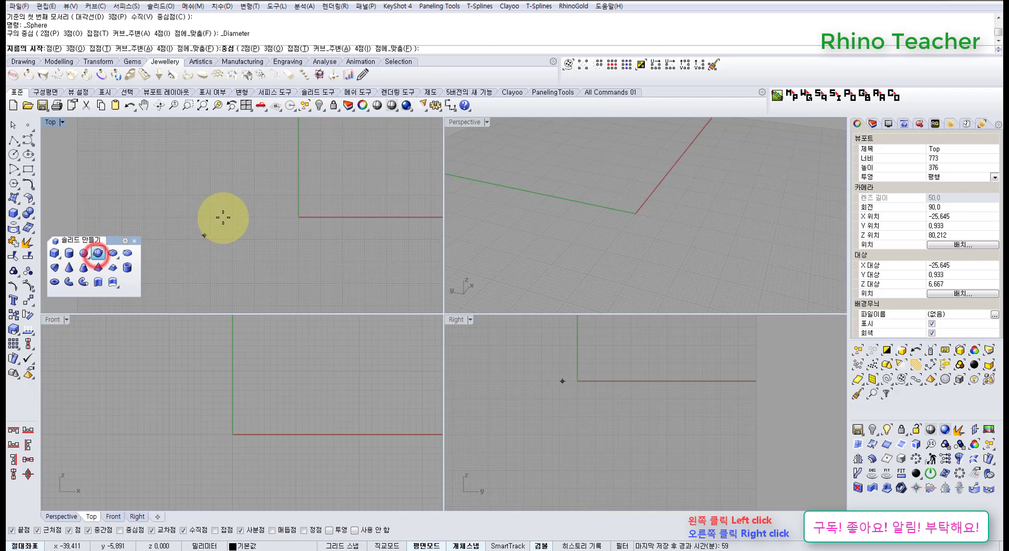
{"action": "left_click", "coordinate": [232, 218]}
{"action": "left_click", "coordinate": [373, 220]}
{"action": "left_click", "coordinate": [383, 268]}
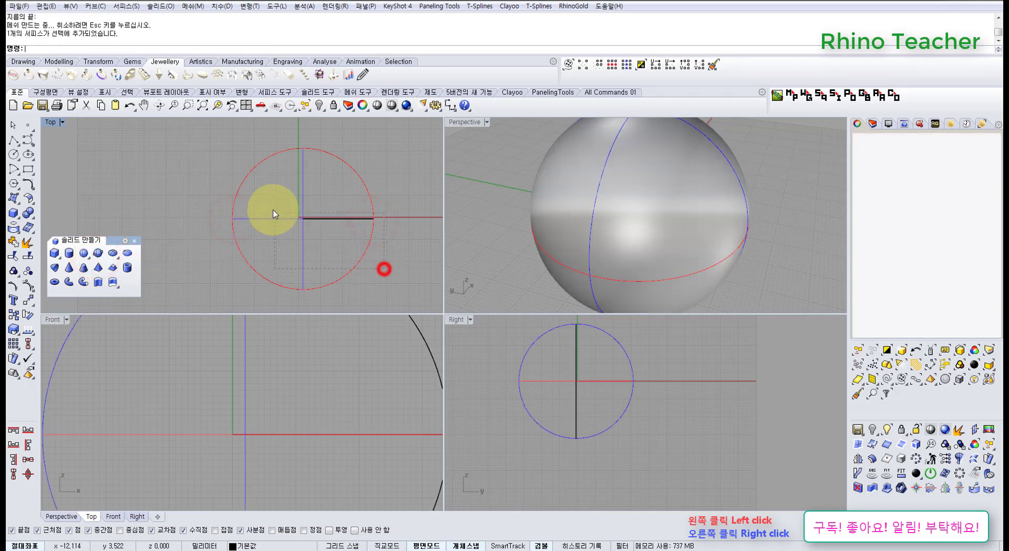
{"action": "key", "text": "Delete"}
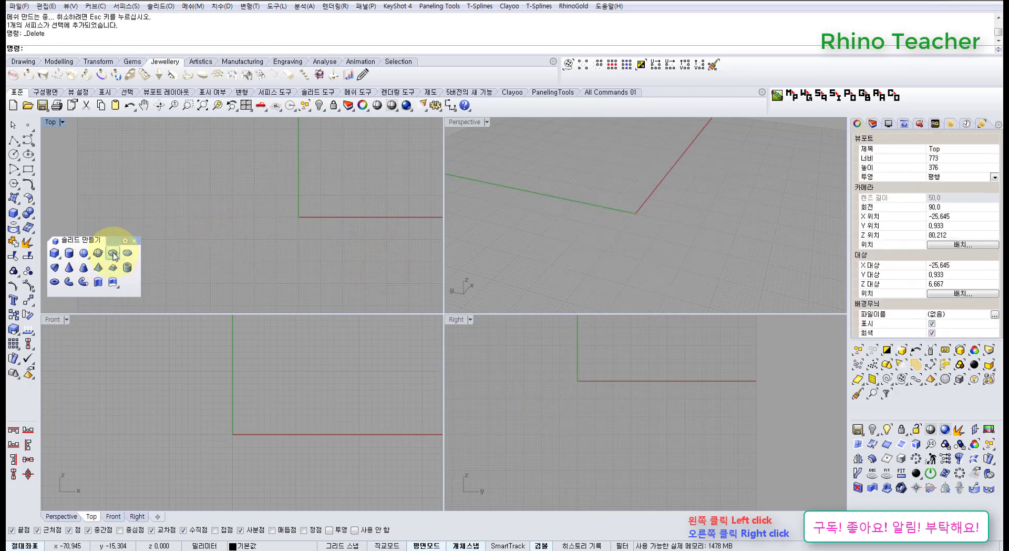
Open the ellipsoid tools as a separate floating palette.
{"action": "left_click", "coordinate": [113, 254]}
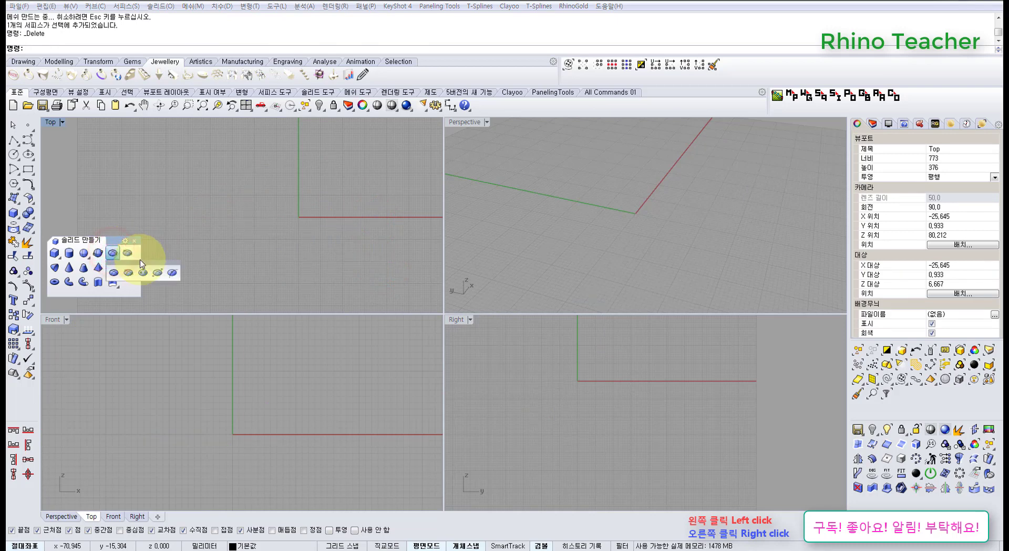
{"action": "left_click_drag", "start_coordinate": [144, 268], "coordinate": [127, 208]}
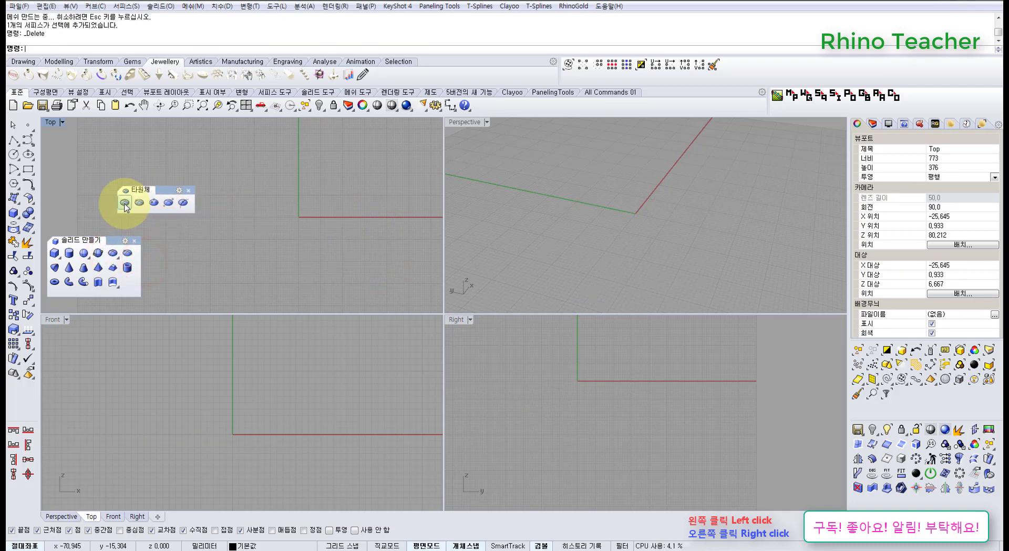
Draw an ellipsoid from its centre in the Top view with a vertical radius of about 9.9 mm, and delete it.
{"action": "left_click", "coordinate": [124, 203]}
{"action": "left_click", "coordinate": [249, 228]}
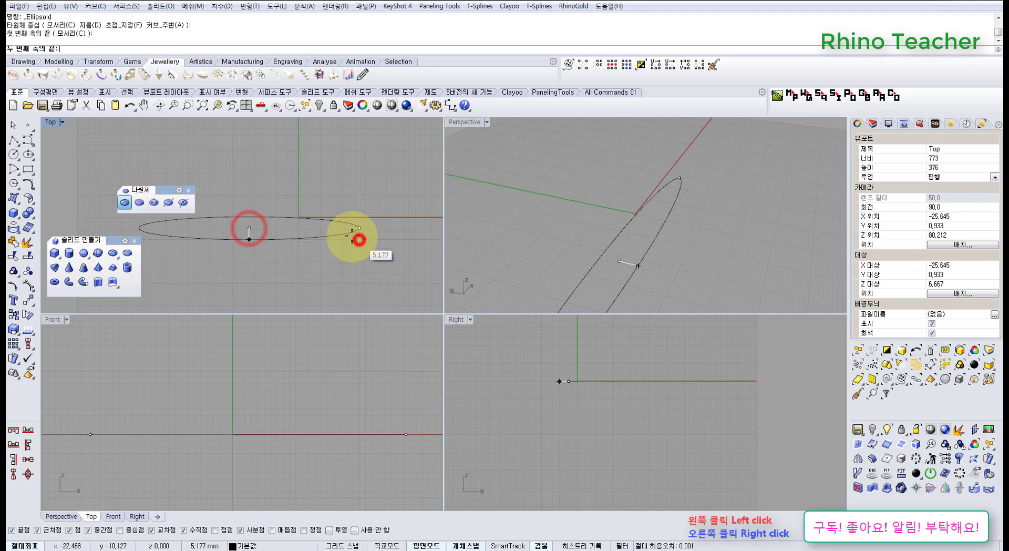
{"action": "left_click", "coordinate": [358, 227]}
{"action": "left_click", "coordinate": [303, 177]}
{"action": "left_click", "coordinate": [250, 372]}
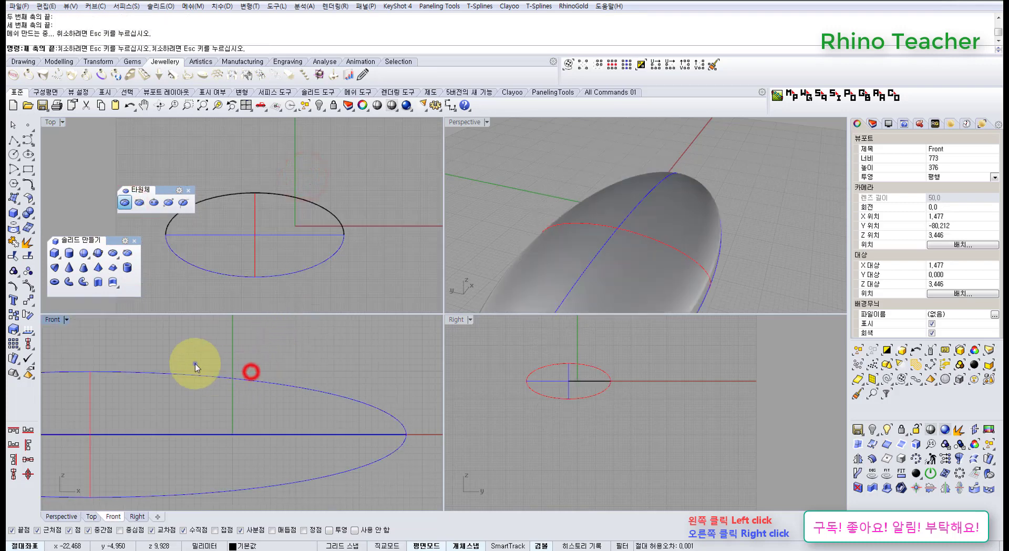
{"action": "right_click_drag", "start_coordinate": [196, 364], "coordinate": [297, 374]}
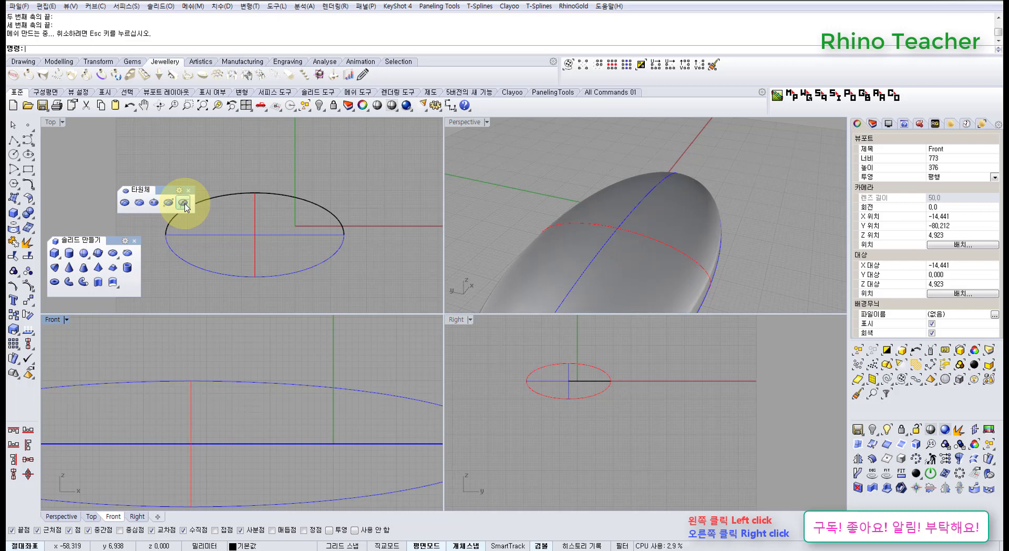
{"action": "left_click", "coordinate": [350, 263]}
{"action": "key", "text": "Delete"}
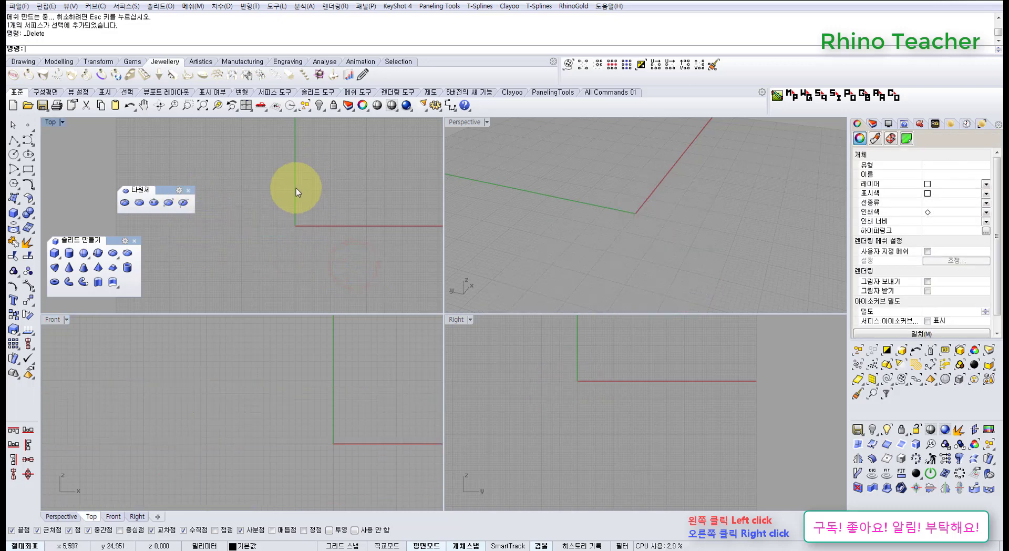
Try to draw an ellipsoid from two nearly level corners in the Top view, about 9.6 mm in vertical radius, and delete it.
{"action": "left_click", "coordinate": [167, 203]}
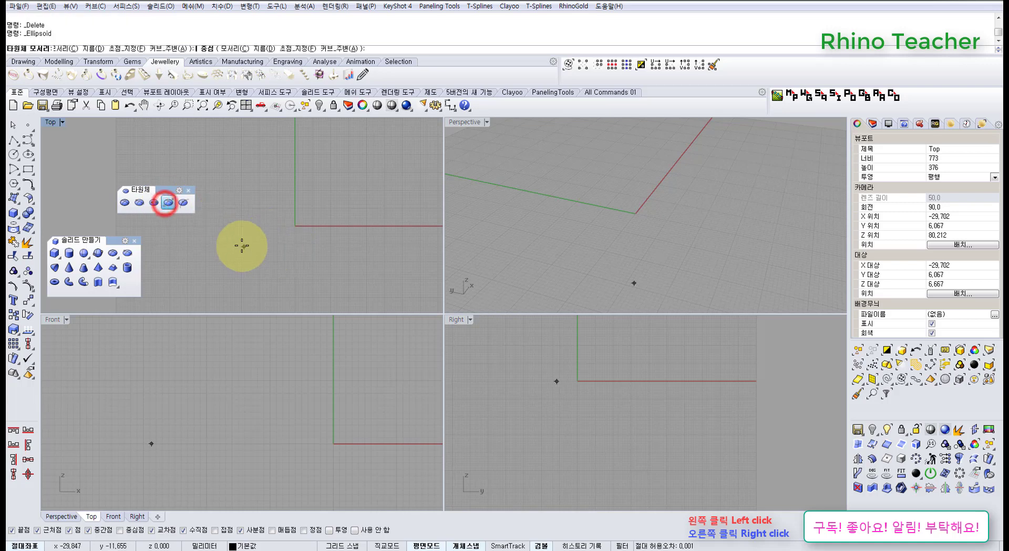
{"action": "left_click", "coordinate": [242, 245]}
{"action": "left_click", "coordinate": [360, 245]}
{"action": "left_click", "coordinate": [315, 375]}
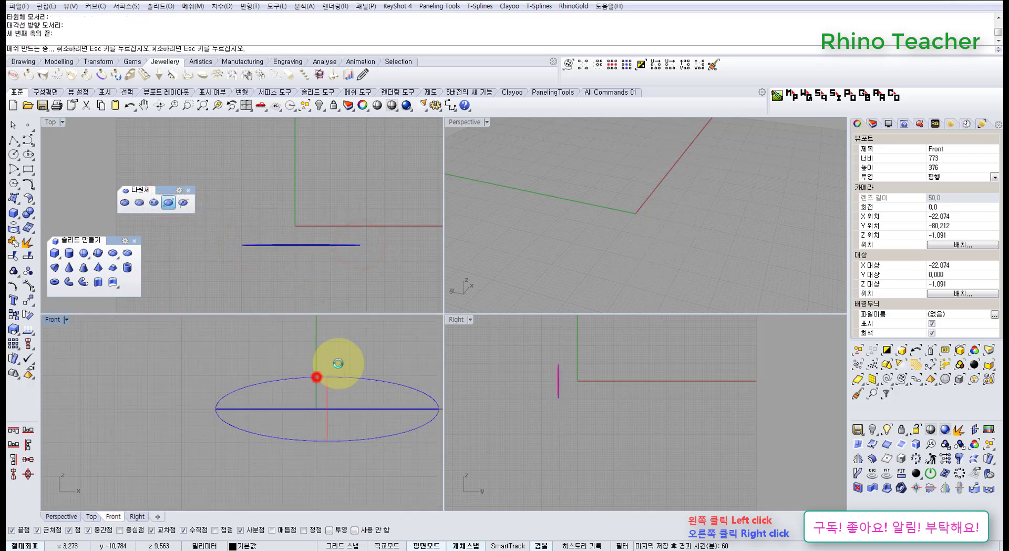
{"action": "right_click_drag", "start_coordinate": [628, 236], "coordinate": [392, 275]}
{"action": "left_click", "coordinate": [349, 261]}
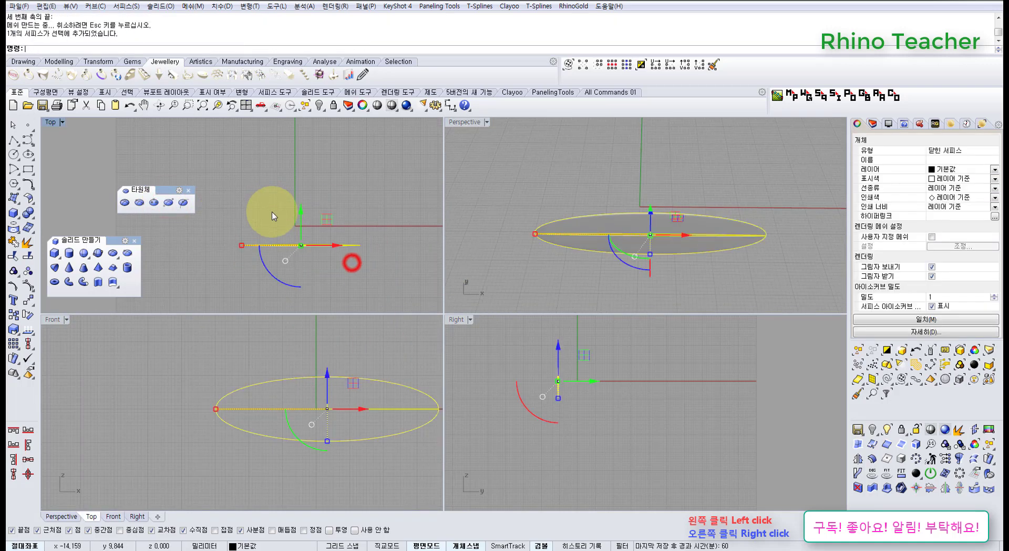
{"action": "key", "text": "Delete"}
Try the corner-to-corner ellipsoid again just below the X axis in the Top view, and undo it.
{"action": "right_click", "coordinate": [262, 221]}
{"action": "left_click", "coordinate": [234, 228]}
{"action": "left_click", "coordinate": [350, 229]}
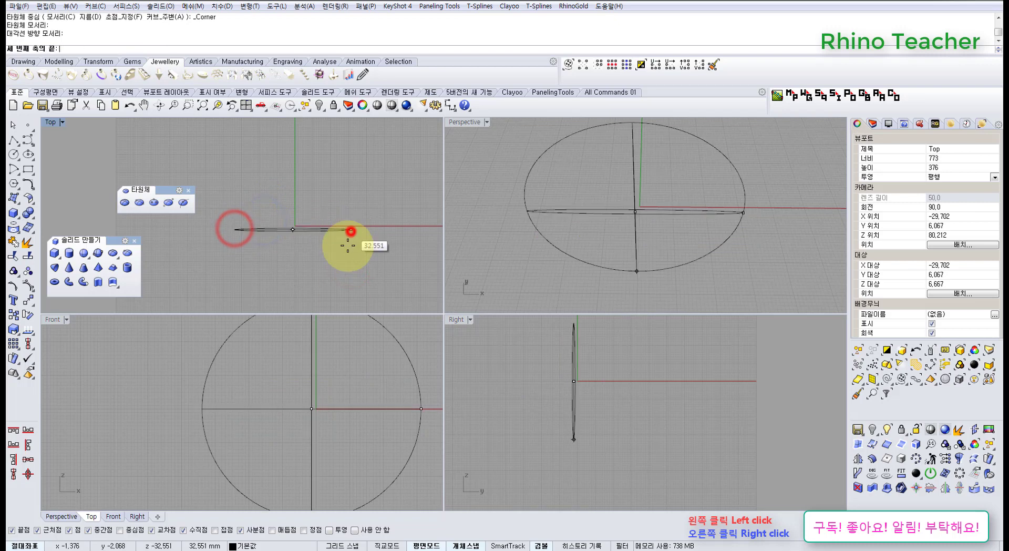
{"action": "left_click", "coordinate": [327, 372]}
{"action": "right_click_drag", "start_coordinate": [604, 232], "coordinate": [545, 245]}
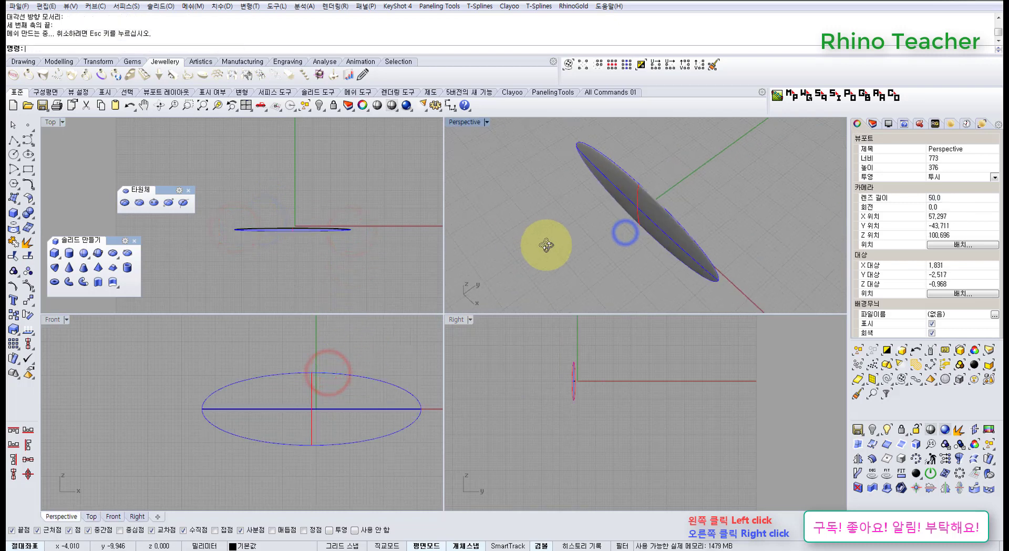
{"action": "key", "text": "ctrl+z"}
Draw an ellipsoid from two diagonal corners below the X axis in the Top view, with a vertical radius of about 9.9 mm.
{"action": "right_click", "coordinate": [351, 239]}
{"action": "left_click", "coordinate": [249, 239]}
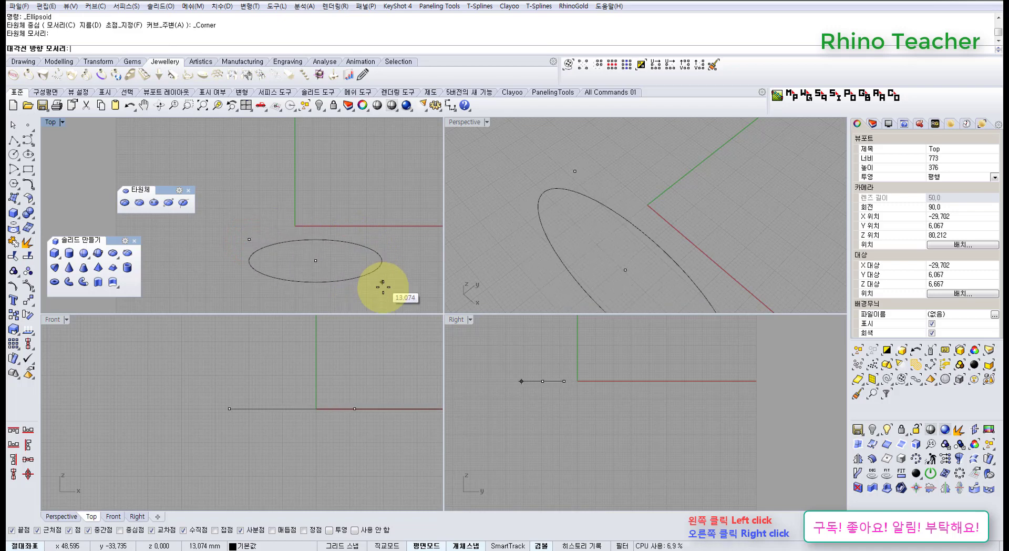
{"action": "left_click", "coordinate": [394, 250]}
{"action": "left_click", "coordinate": [341, 375]}
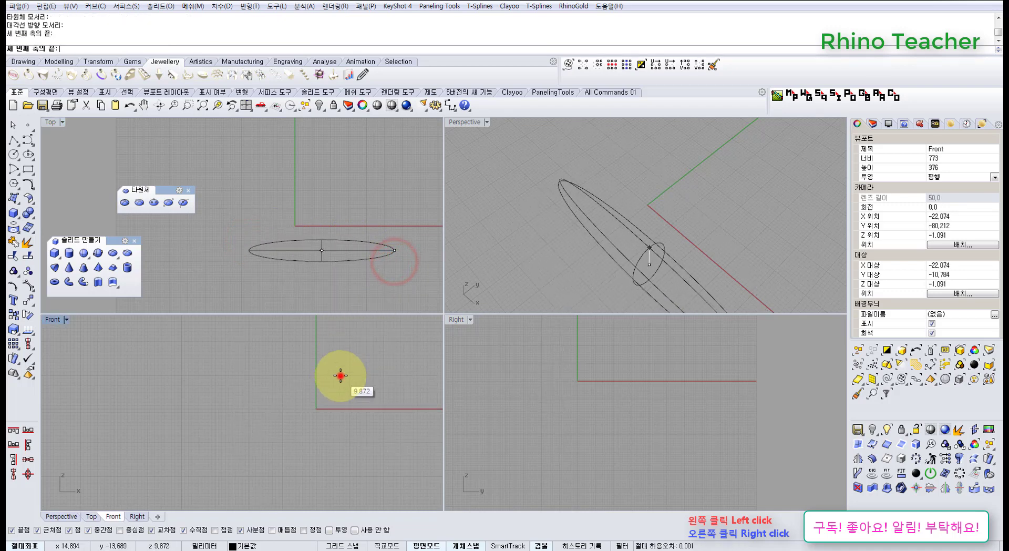
{"action": "right_click_drag", "start_coordinate": [617, 255], "coordinate": [583, 235]}
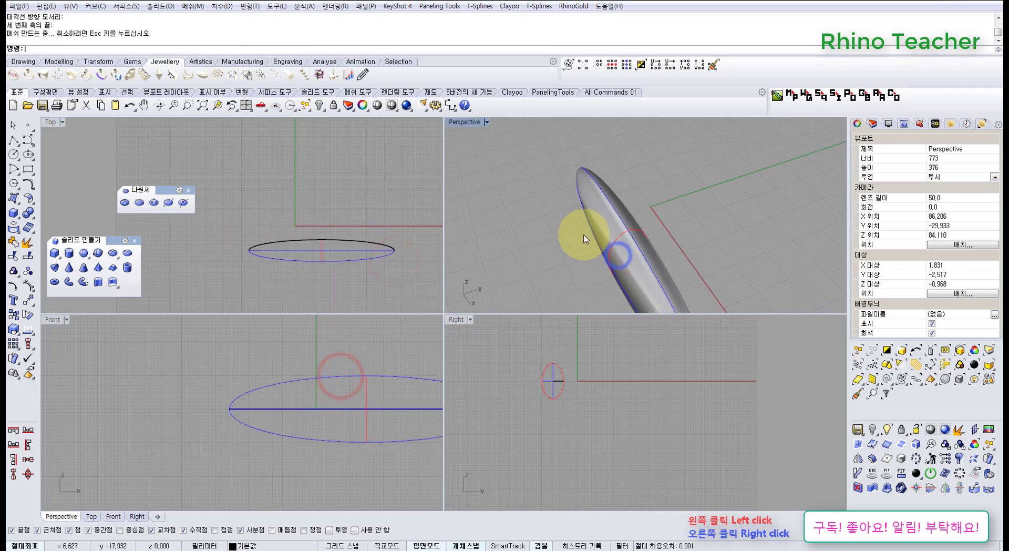
Draw a second ellipsoid by diameter along the X axis, with a second radius of about 11.1 mm and a third of about 6.1 mm.
{"action": "left_click", "coordinate": [140, 202]}
{"action": "left_click", "coordinate": [239, 221]}
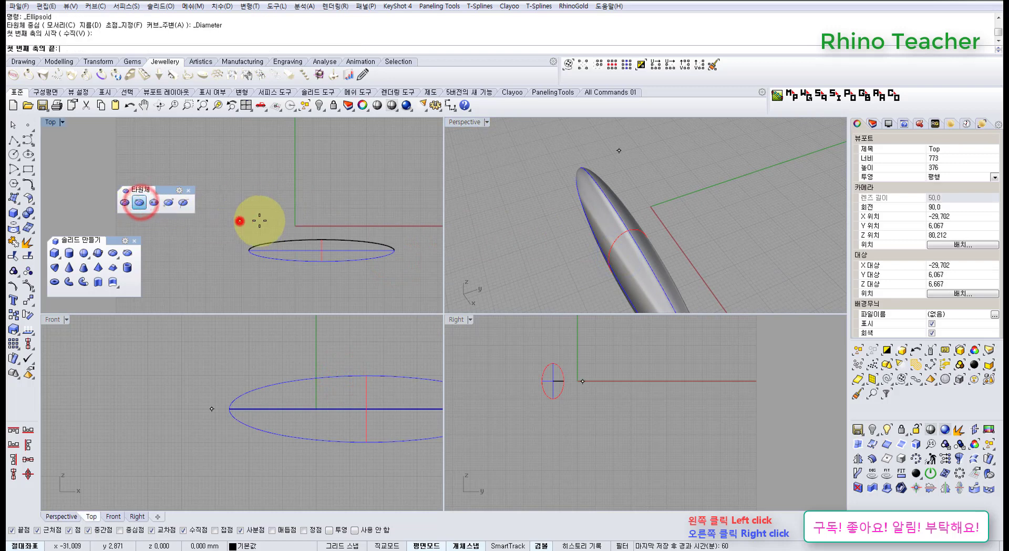
{"action": "left_click", "coordinate": [412, 223]}
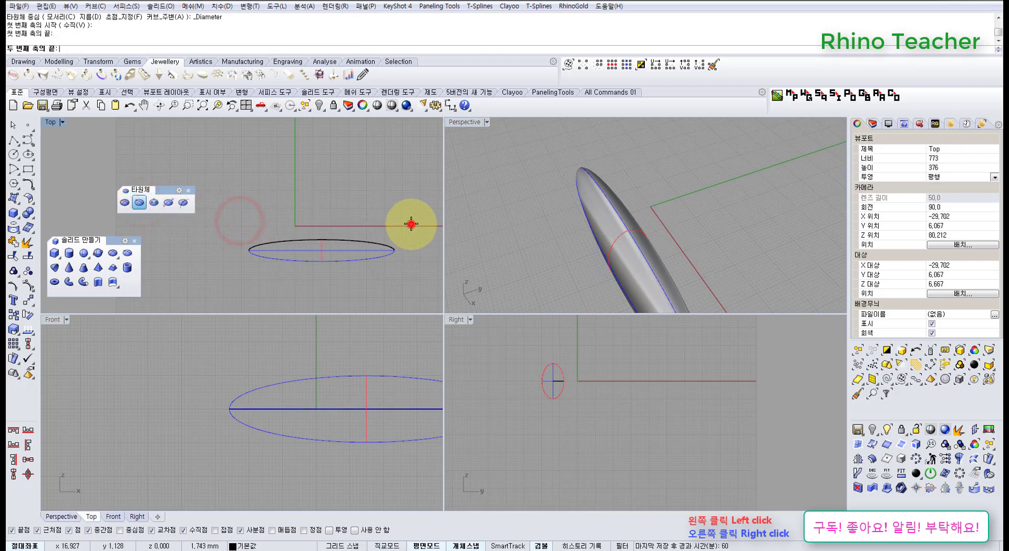
{"action": "left_click", "coordinate": [352, 245]}
{"action": "right_click_drag", "start_coordinate": [676, 263], "coordinate": [657, 196]}
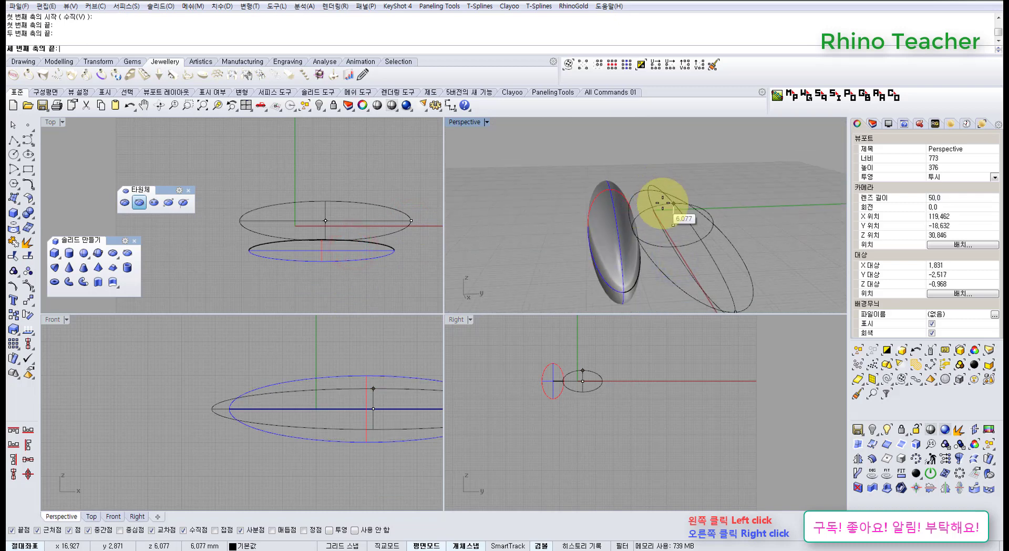
{"action": "left_click", "coordinate": [661, 202]}
Delete both ellipsoids.
{"action": "left_click_drag", "start_coordinate": [742, 203], "coordinate": [585, 241]}
{"action": "key", "text": "Delete"}
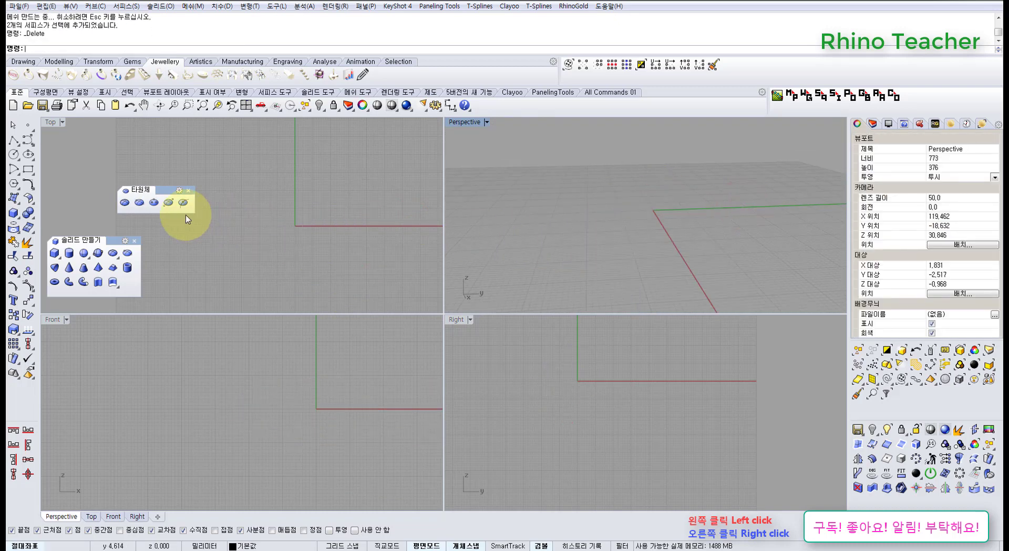
{"action": "left_click", "coordinate": [165, 205]}
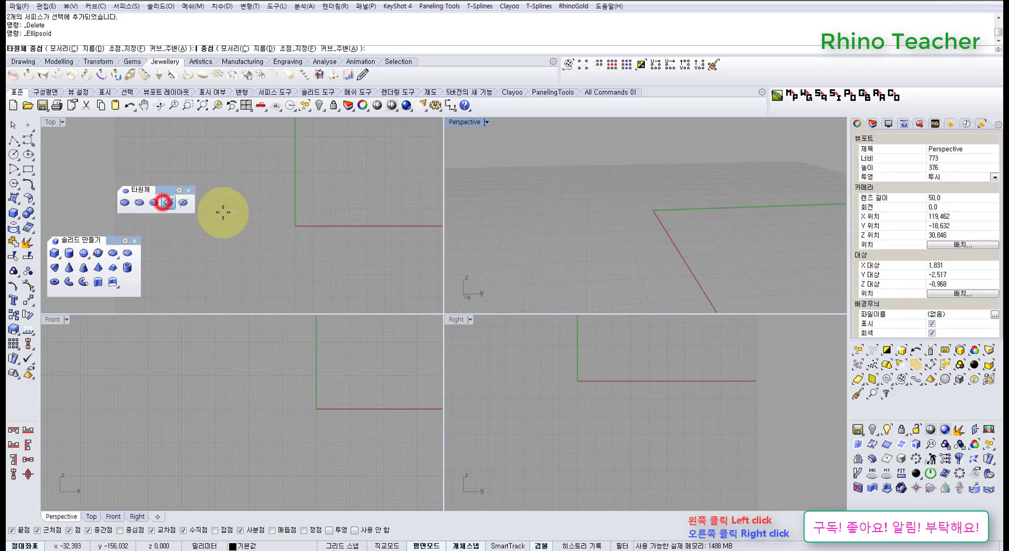
{"action": "left_click", "coordinate": [239, 234]}
{"action": "scroll", "coordinate": [304, 264], "scroll_direction": "down", "scroll_amount": 5}
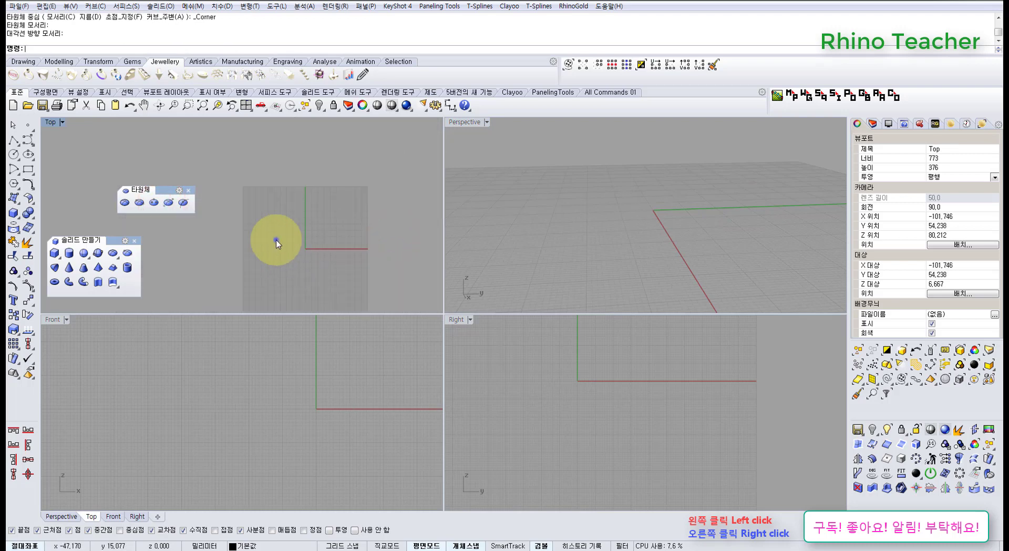
Draw a fuller ellipsoid from two diagonal corners around the origin in the Top view, set its height in the Front view, and delete it.
{"action": "right_click", "coordinate": [276, 239]}
{"action": "left_click", "coordinate": [274, 257]}
{"action": "left_click", "coordinate": [327, 227]}
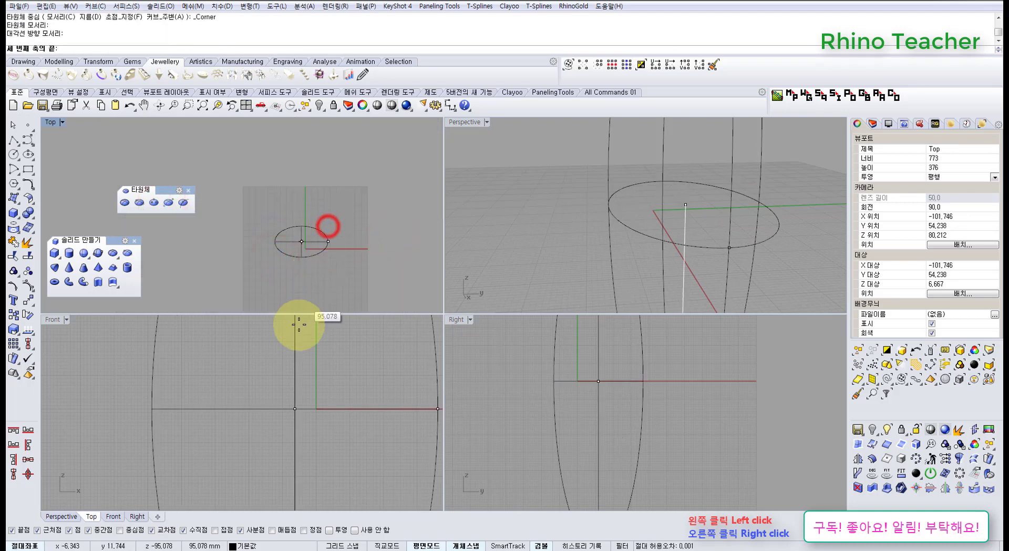
{"action": "left_click", "coordinate": [299, 355]}
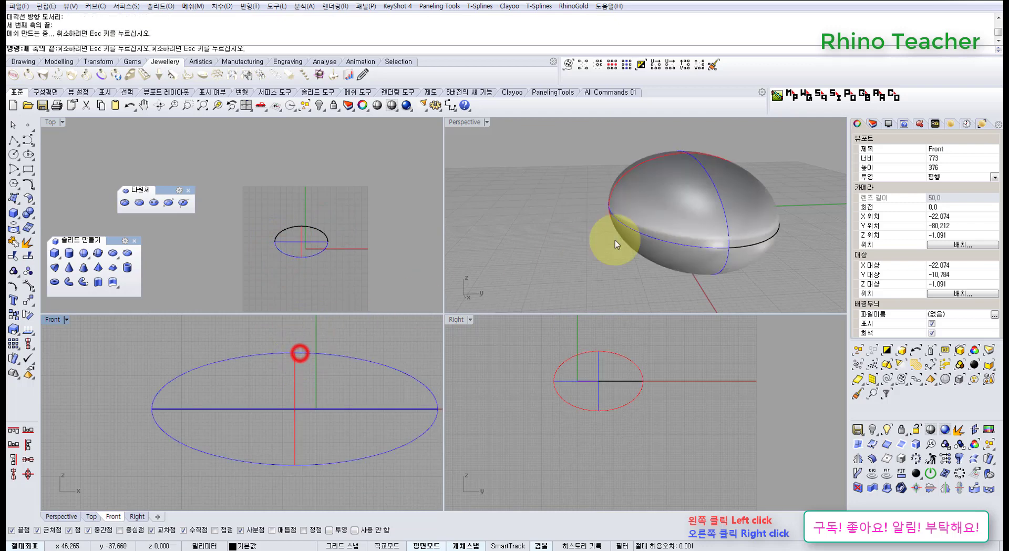
{"action": "left_click_drag", "start_coordinate": [780, 149], "coordinate": [632, 252]}
{"action": "key", "text": "Delete"}
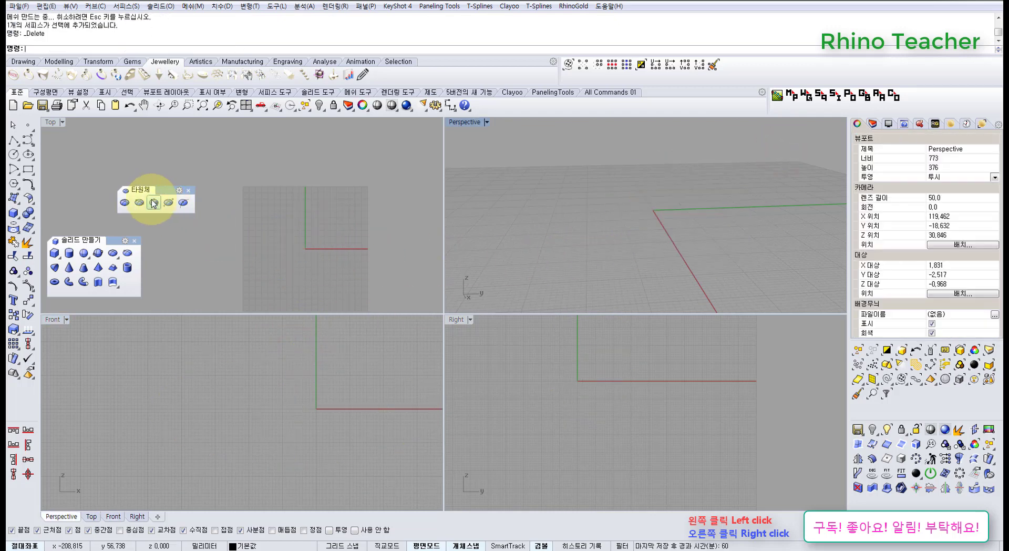
Draw a slim ellipsoid from two foci just below the X axis, setting its surface point in the Front view, and delete it.
{"action": "left_click", "coordinate": [152, 203]}
{"action": "left_click", "coordinate": [285, 252]}
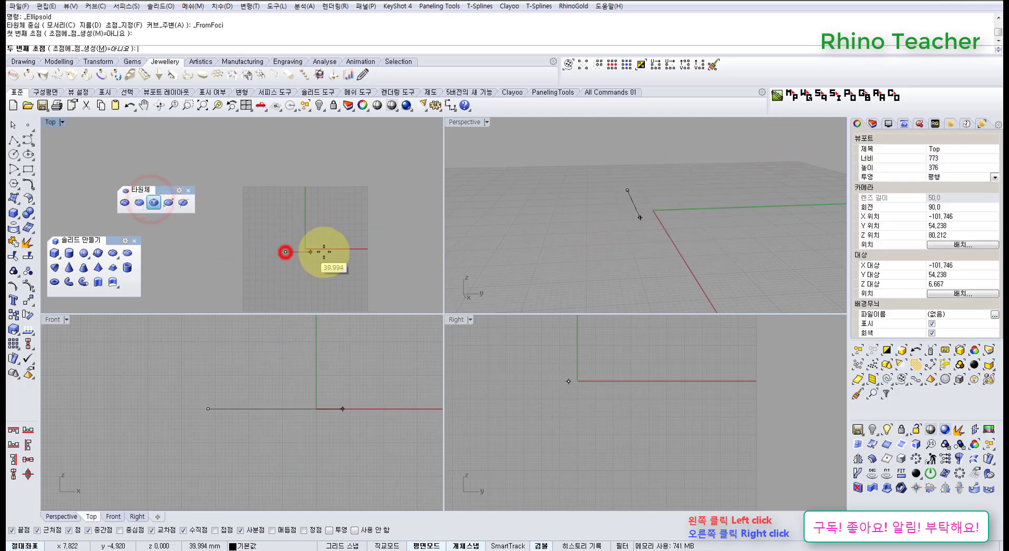
{"action": "left_click", "coordinate": [327, 251]}
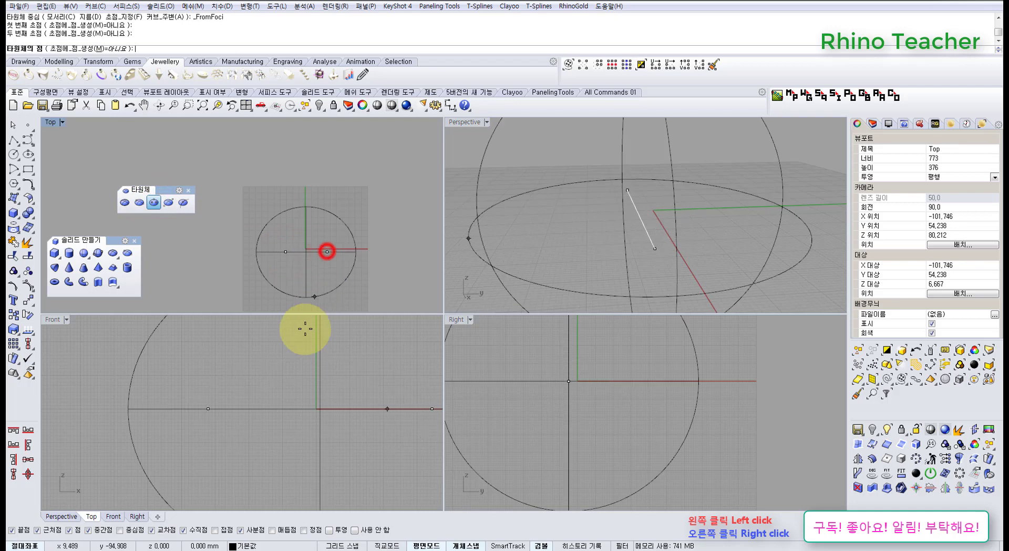
{"action": "left_click", "coordinate": [307, 386]}
{"action": "scroll", "coordinate": [312, 252], "scroll_direction": "up", "scroll_amount": 8}
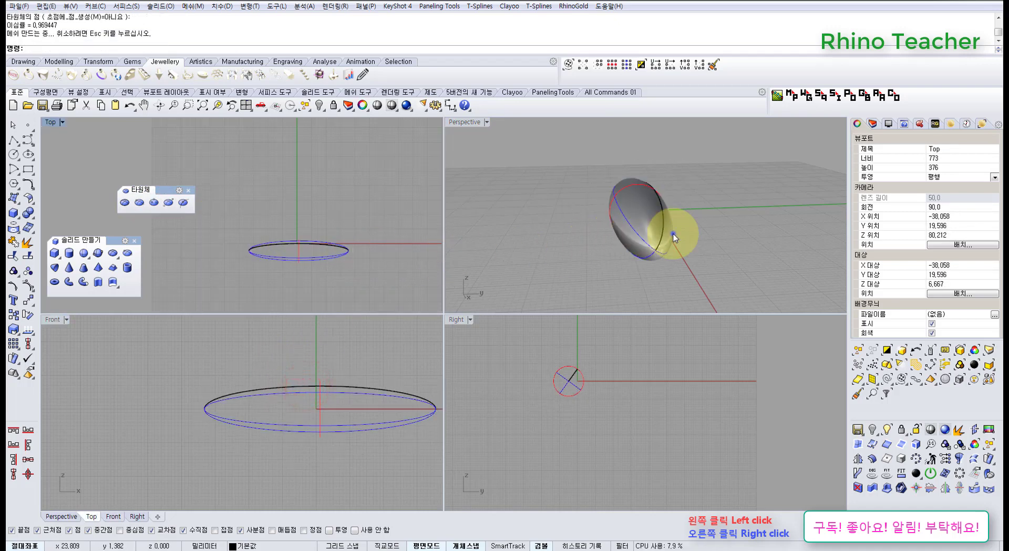
{"action": "right_click_drag", "start_coordinate": [673, 233], "coordinate": [655, 215]}
{"action": "scroll", "coordinate": [591, 368], "scroll_direction": "up", "scroll_amount": 3}
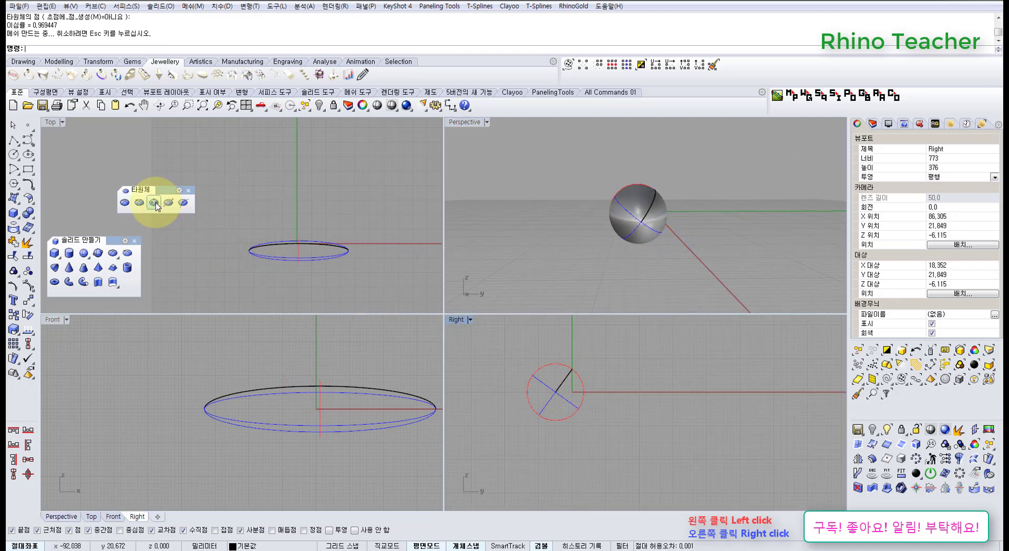
{"action": "left_click_drag", "start_coordinate": [347, 223], "coordinate": [298, 282]}
{"action": "key", "text": "Delete"}
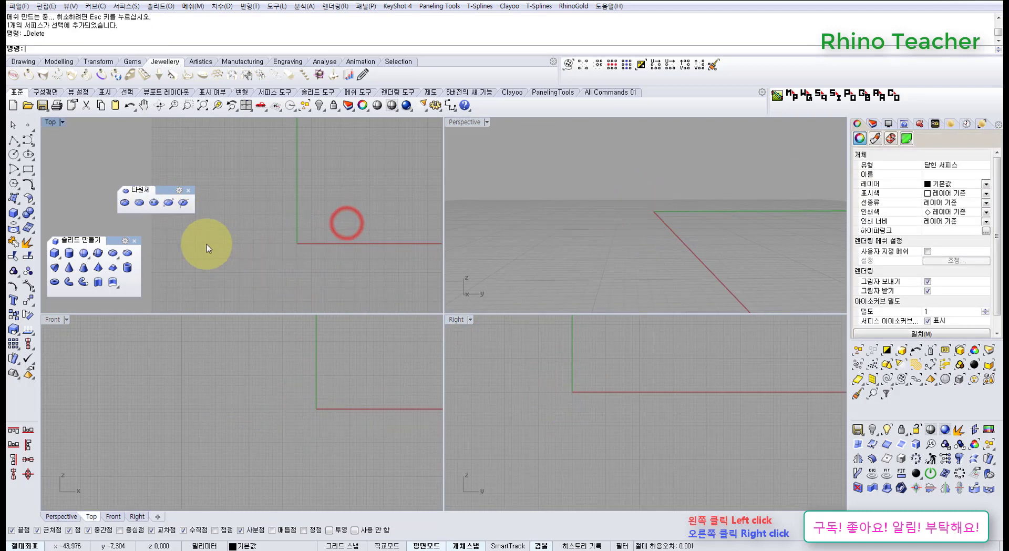
Draw a large, nearly round ellipsoid from two foci about 72 mm apart along the X axis in the Top view, and delete it.
{"action": "left_click", "coordinate": [156, 200]}
{"action": "left_click", "coordinate": [242, 239]}
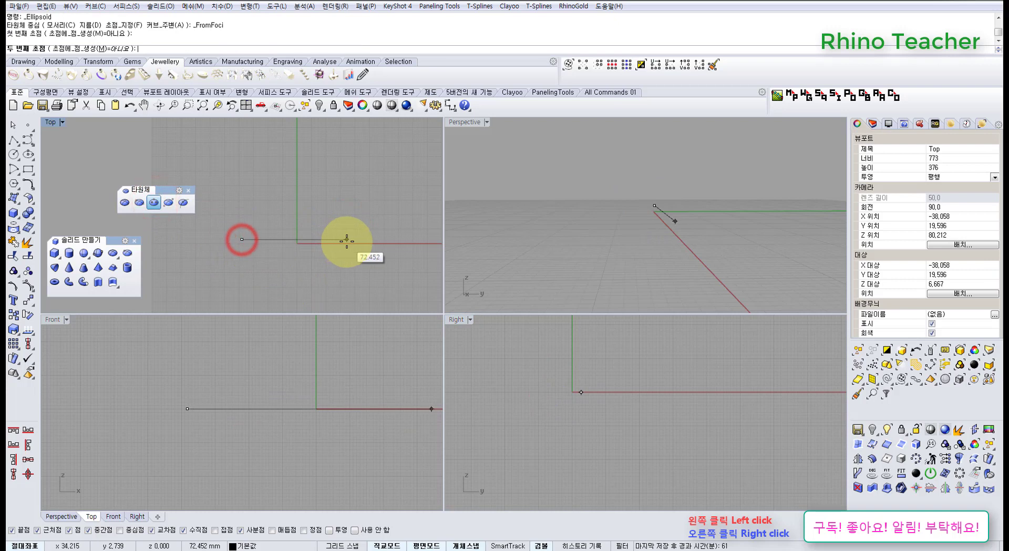
{"action": "left_click", "coordinate": [347, 239]}
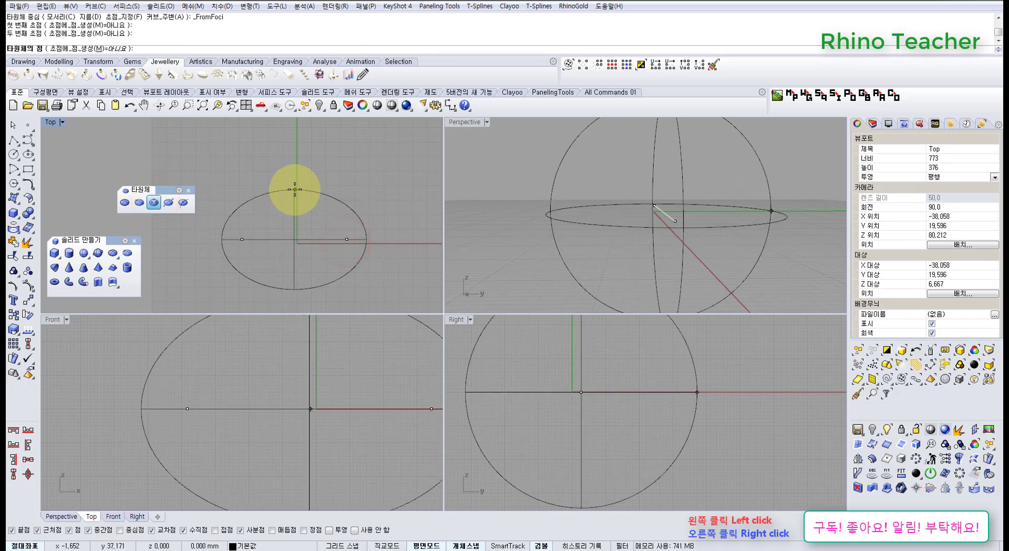
{"action": "scroll", "coordinate": [290, 146], "scroll_direction": "down", "scroll_amount": 12}
{"action": "right_click_drag", "start_coordinate": [290, 151], "coordinate": [295, 218]}
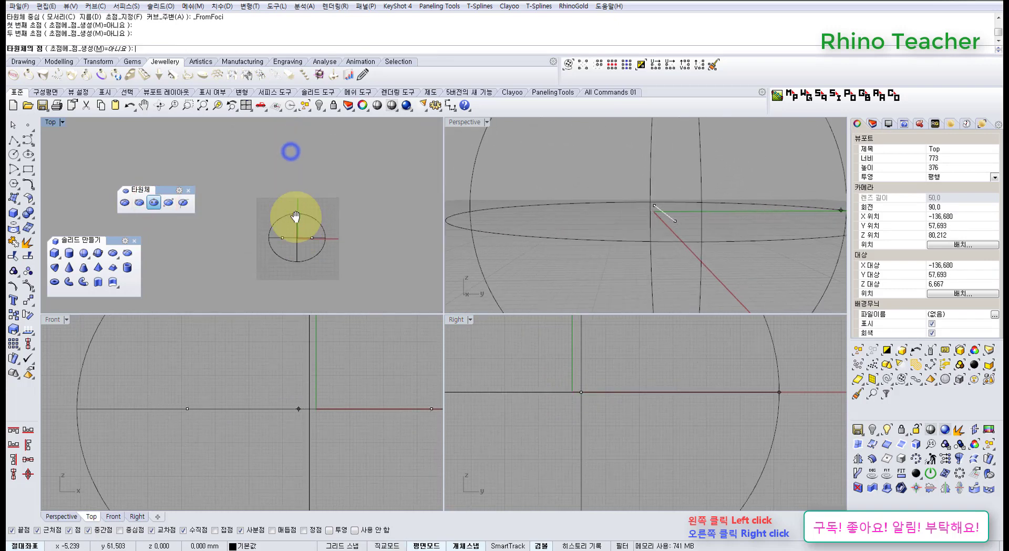
{"action": "left_click", "coordinate": [297, 174]}
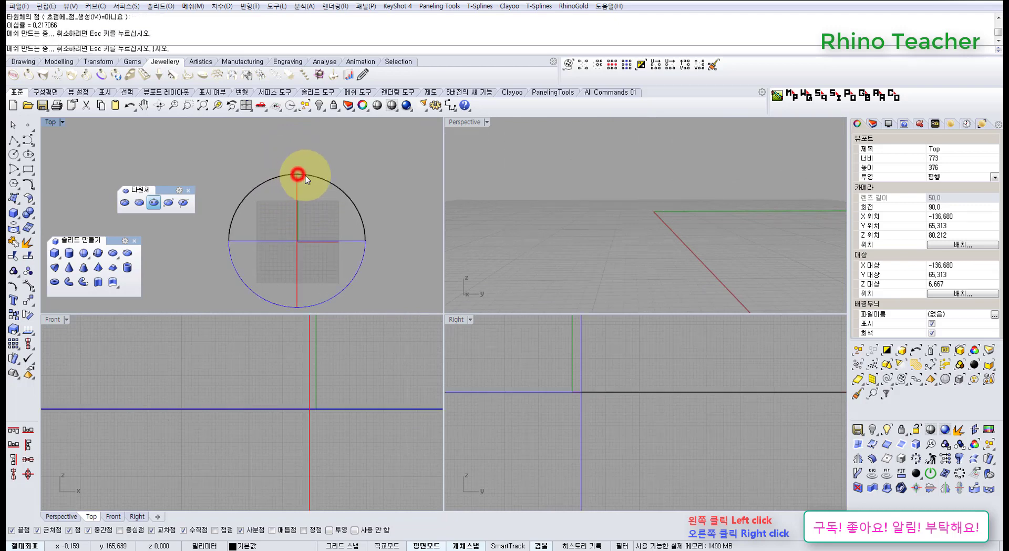
{"action": "scroll", "coordinate": [689, 216], "scroll_direction": "down", "scroll_amount": 10}
{"action": "right_click_drag", "start_coordinate": [689, 220], "coordinate": [691, 169]}
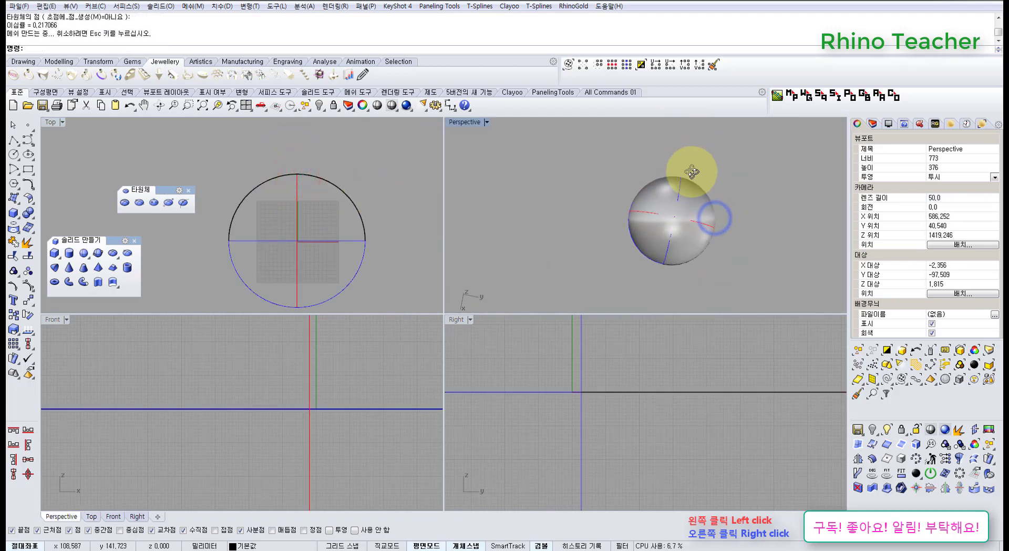
{"action": "scroll", "coordinate": [300, 252], "scroll_direction": "up", "scroll_amount": 2}
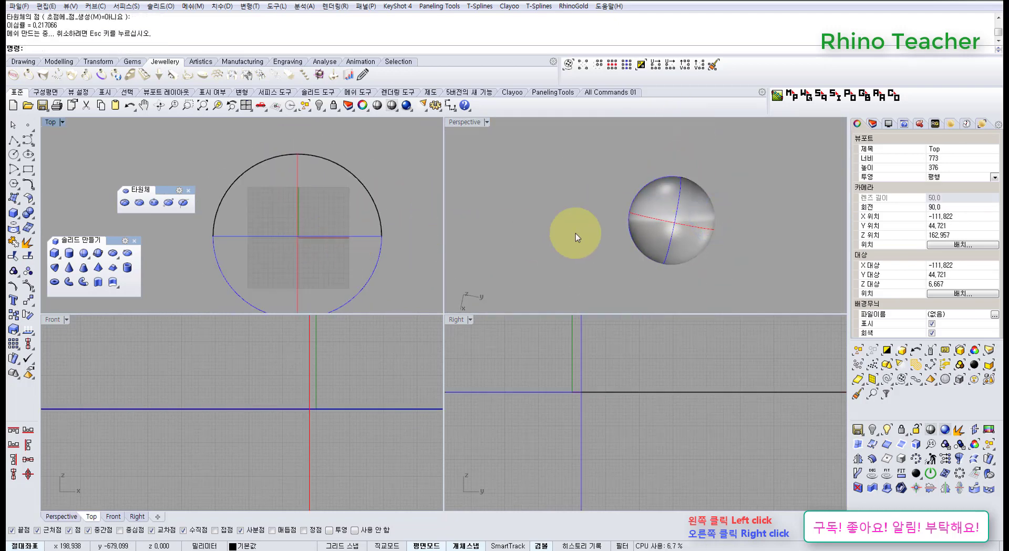
{"action": "left_click_drag", "start_coordinate": [758, 269], "coordinate": [579, 140]}
{"action": "key", "text": "Delete"}
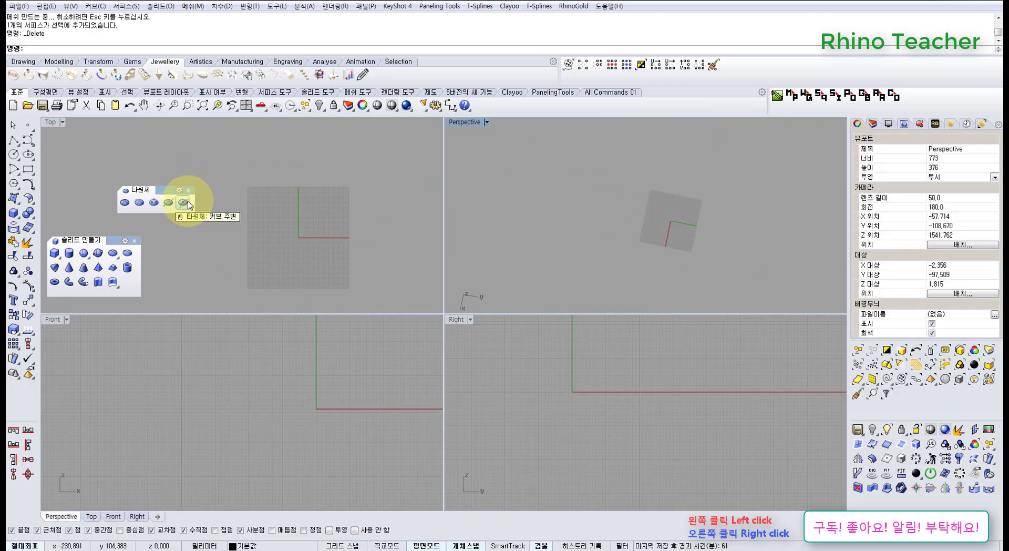
Draw an ellipsoid by diameter along the X axis, with a second radius of about 8 mm in the Front view, and delete it.
{"action": "left_click", "coordinate": [127, 255]}
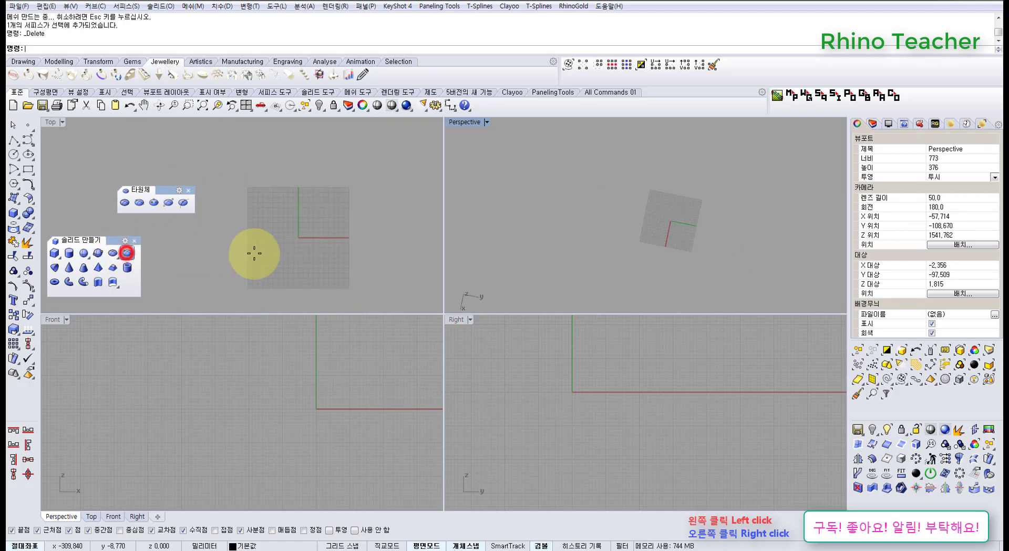
{"action": "scroll", "coordinate": [288, 252], "scroll_direction": "up", "scroll_amount": 2}
{"action": "left_click", "coordinate": [265, 245]}
{"action": "left_click", "coordinate": [338, 245]}
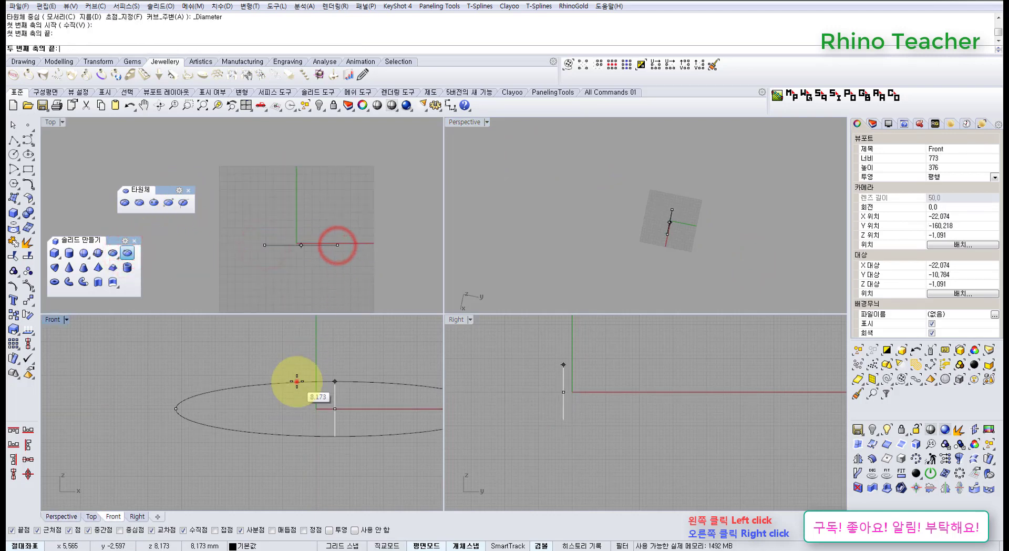
{"action": "left_click", "coordinate": [294, 378]}
{"action": "left_click", "coordinate": [304, 280]}
{"action": "left_click_drag", "start_coordinate": [349, 292], "coordinate": [266, 225]}
{"action": "key", "text": "Delete"}
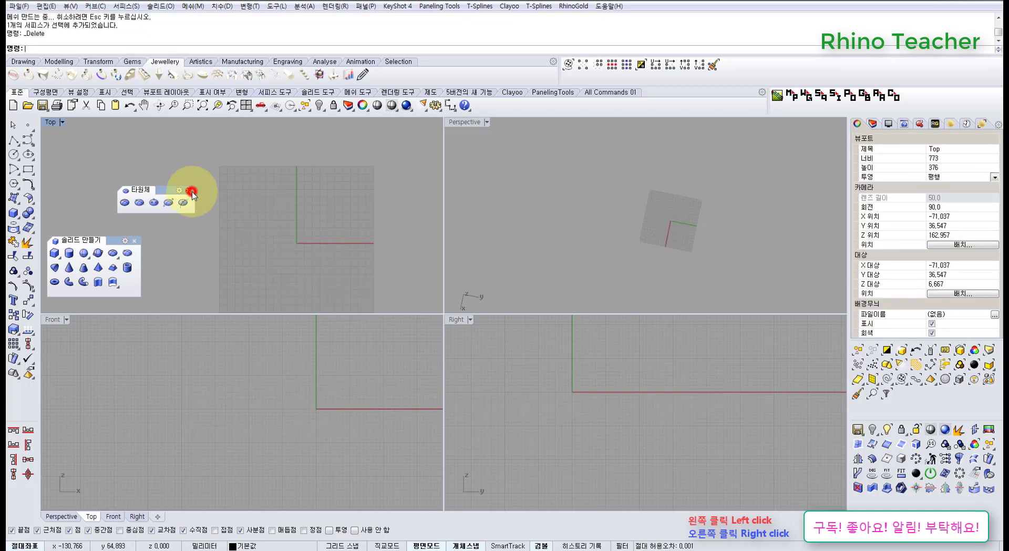
Draw a solid paraboloid with its focus at the origin (0), opening along the positive Y direction in the Top view.
{"action": "left_click", "coordinate": [53, 268]}
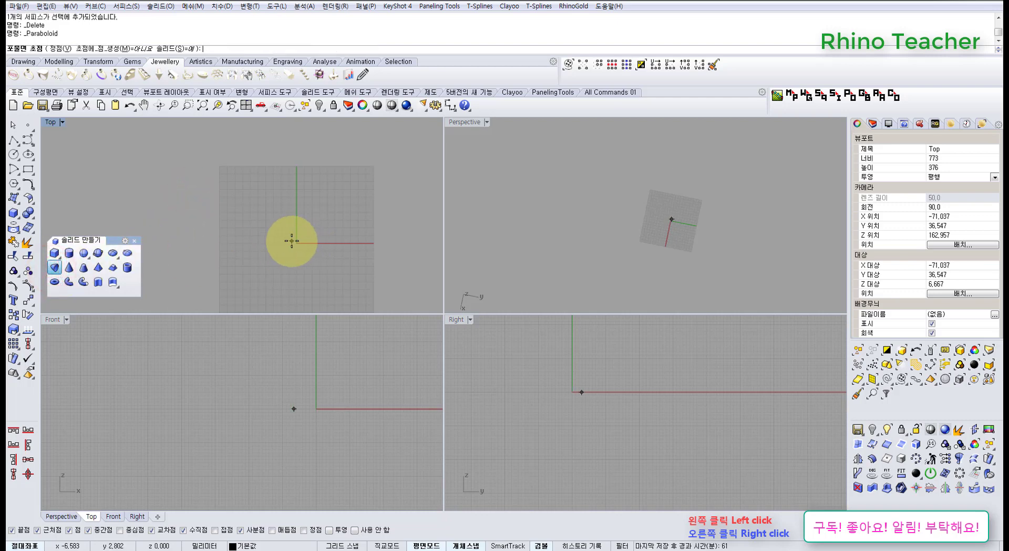
{"action": "type", "text": "0"}
{"action": "key", "text": "Return"}
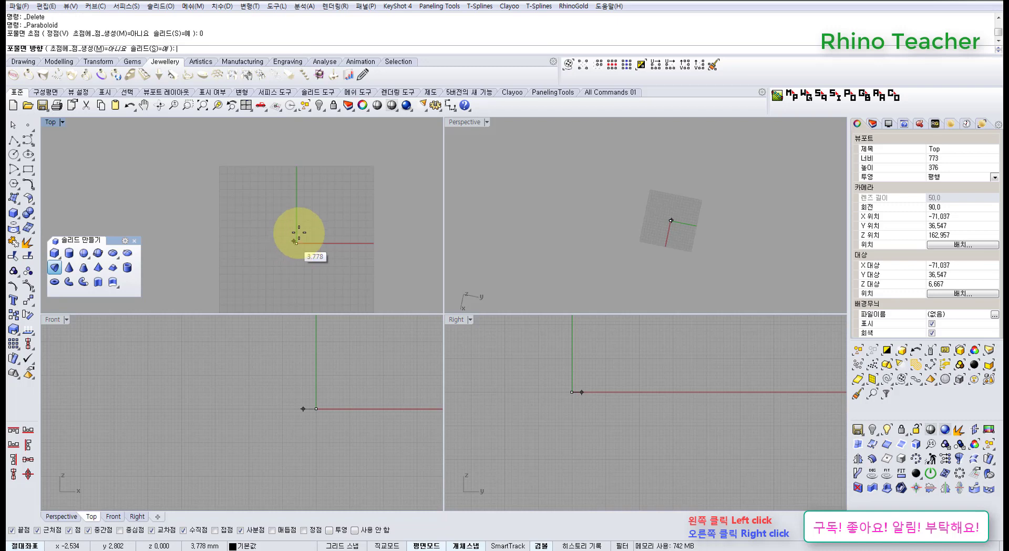
{"action": "left_click", "coordinate": [294, 209]}
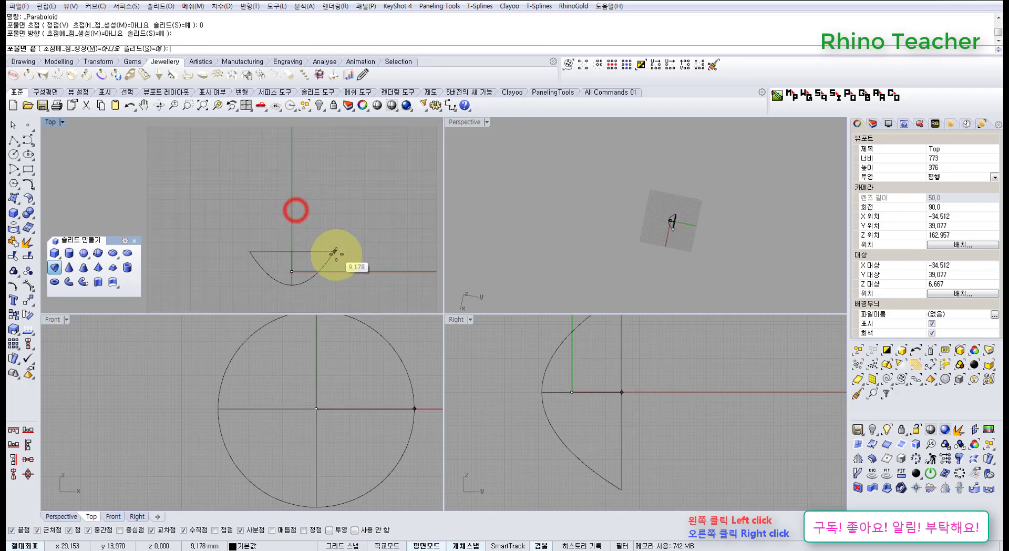
{"action": "left_click", "coordinate": [314, 221]}
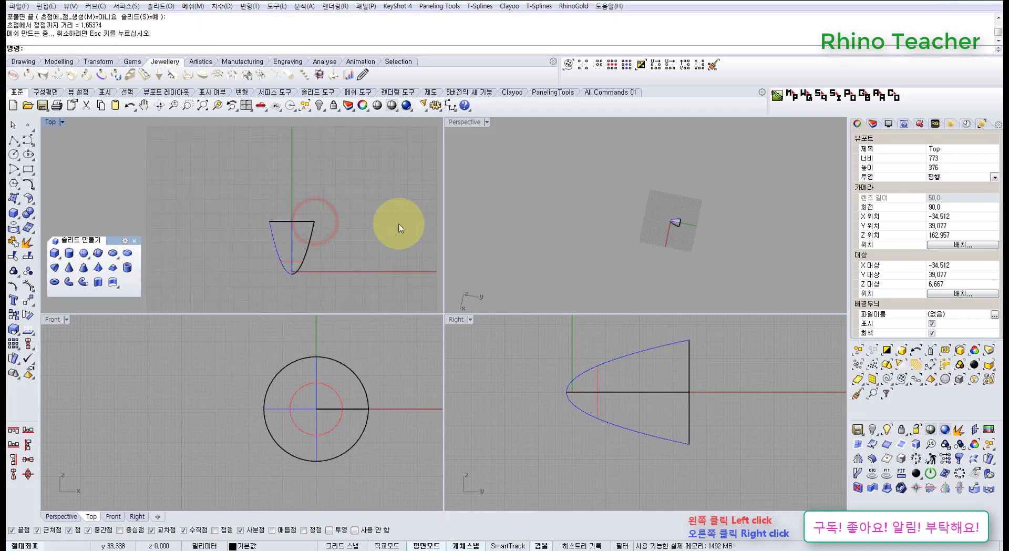
Maximize the Perspective view, inspect the solid paraboloid and delete it.
{"action": "double_click", "coordinate": [453, 124]}
{"action": "right_click_drag", "start_coordinate": [493, 303], "coordinate": [465, 282]}
{"action": "scroll", "coordinate": [464, 281], "scroll_direction": "up", "scroll_amount": 8}
{"action": "left_click", "coordinate": [520, 332]}
{"action": "right_click_drag", "start_coordinate": [490, 315], "coordinate": [493, 337]}
{"action": "key", "text": "Delete"}
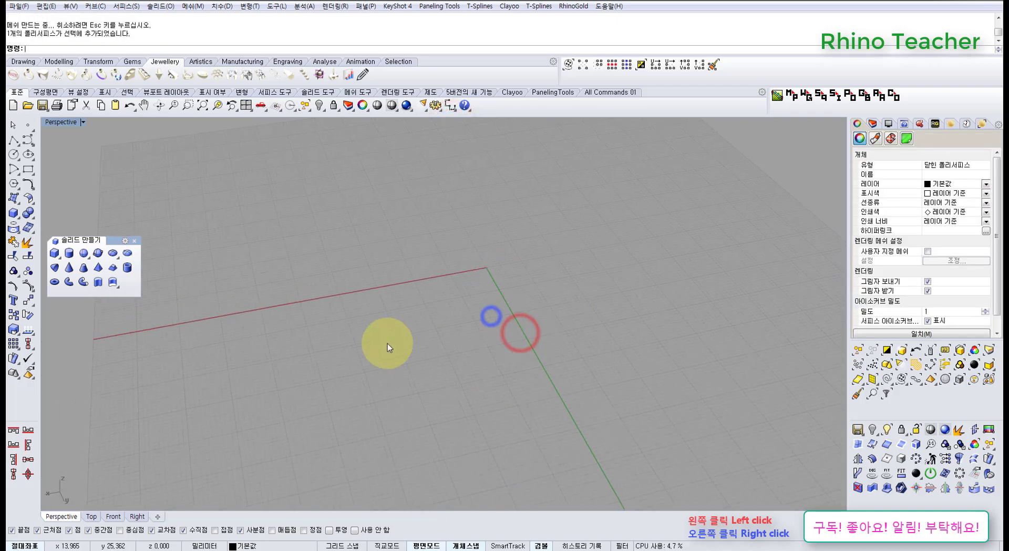
Draw an open paraboloid with the Solid option set to No and its focus at about (7.6, 1.3), and delete it.
{"action": "left_click", "coordinate": [56, 267]}
{"action": "left_click", "coordinate": [175, 49]}
{"action": "left_click", "coordinate": [461, 274]}
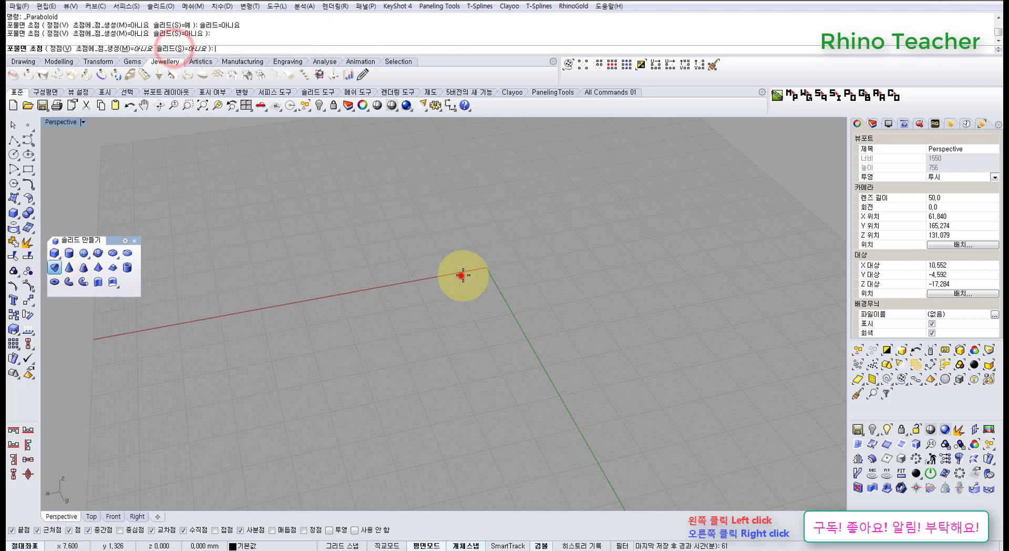
{"action": "left_click", "coordinate": [581, 268]}
{"action": "left_click", "coordinate": [511, 218]}
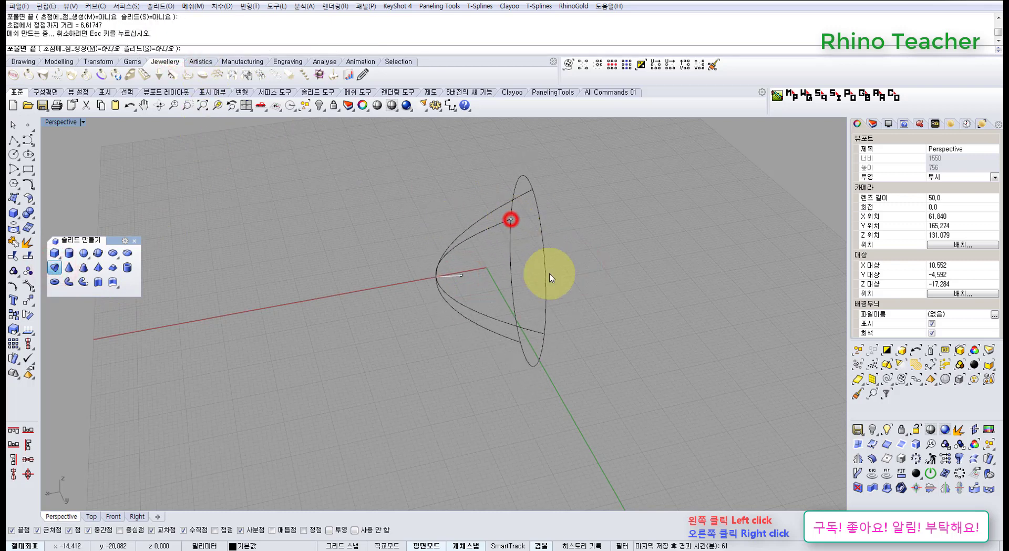
{"action": "right_click_drag", "start_coordinate": [536, 311], "coordinate": [390, 338]}
{"action": "left_click", "coordinate": [390, 339]}
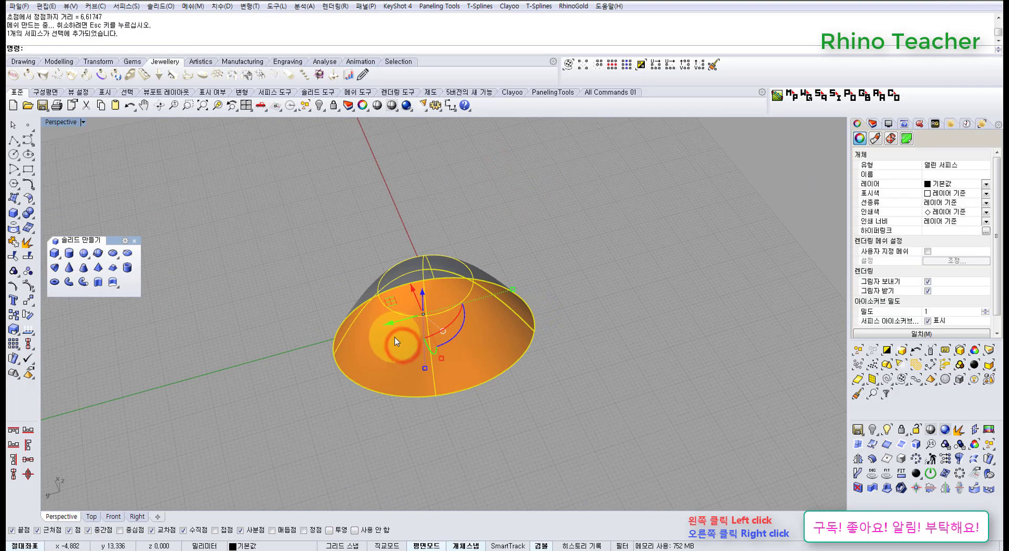
{"action": "key", "text": "Delete"}
{"action": "right_click_drag", "start_coordinate": [303, 299], "coordinate": [262, 270]}
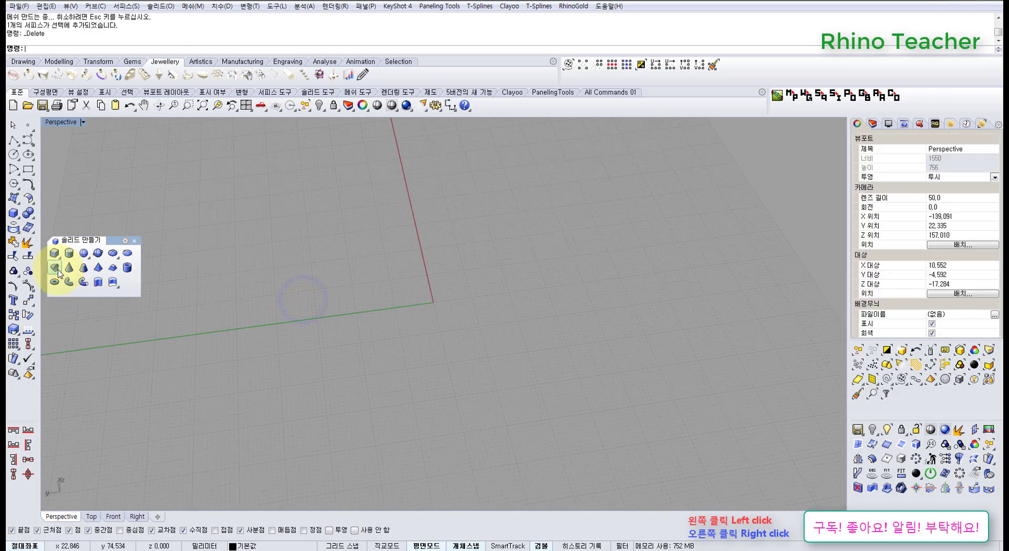
Read the Paraboloid command's help topic, including its steps and focus option, and return to the viewport properties.
{"action": "left_click", "coordinate": [904, 124]}
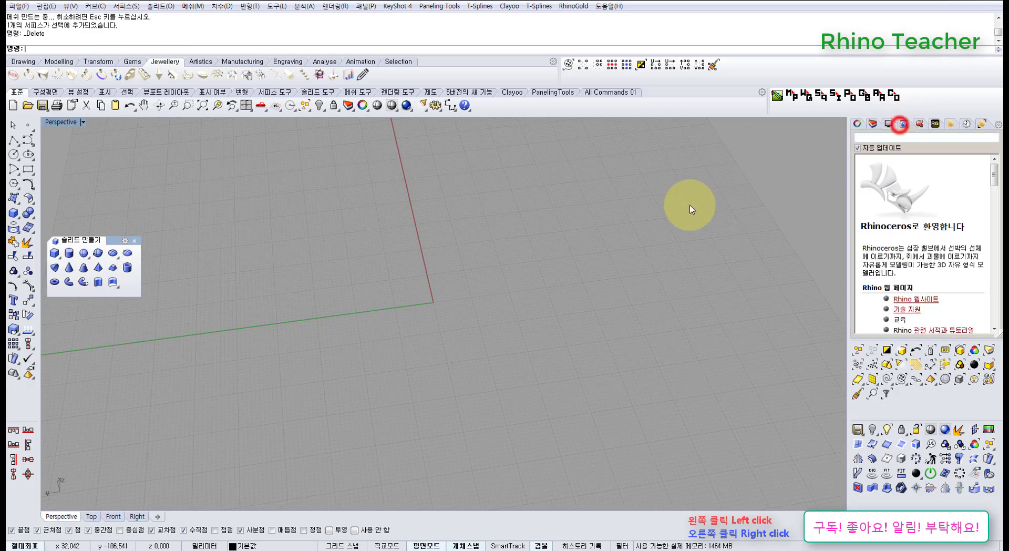
{"action": "left_click", "coordinate": [54, 269]}
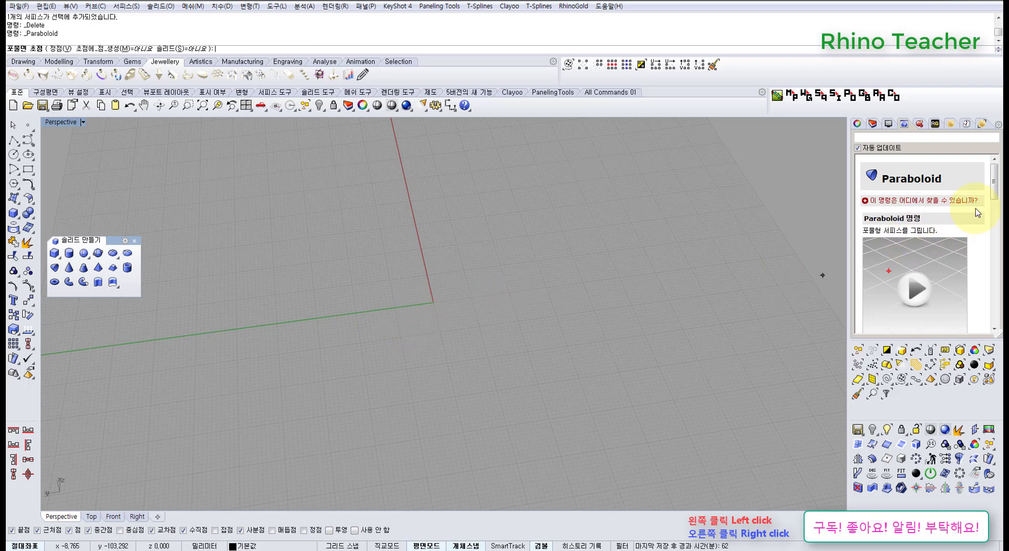
{"action": "left_click_drag", "start_coordinate": [994, 198], "coordinate": [992, 219]}
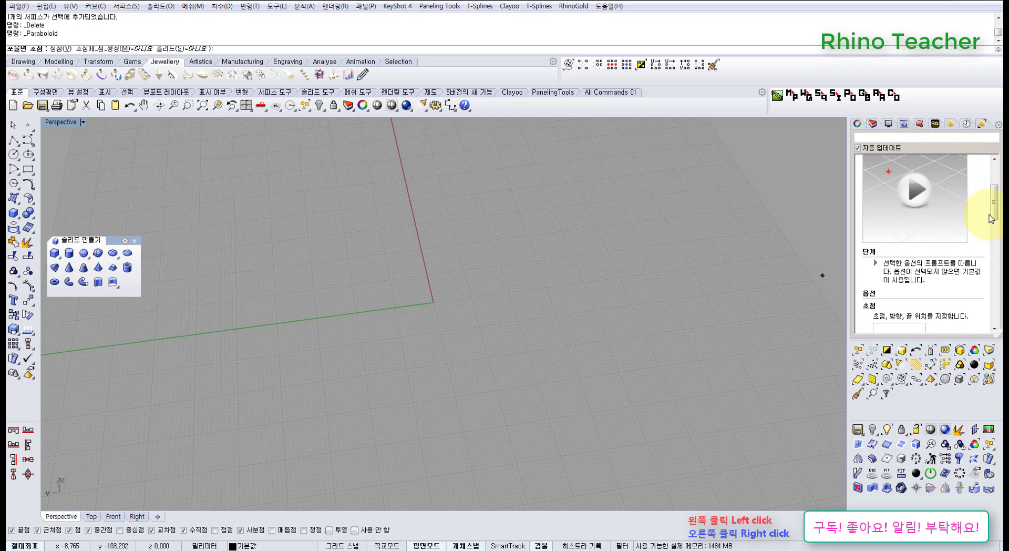
{"action": "left_click_drag", "start_coordinate": [995, 206], "coordinate": [999, 167]}
{"action": "left_click", "coordinate": [856, 124]}
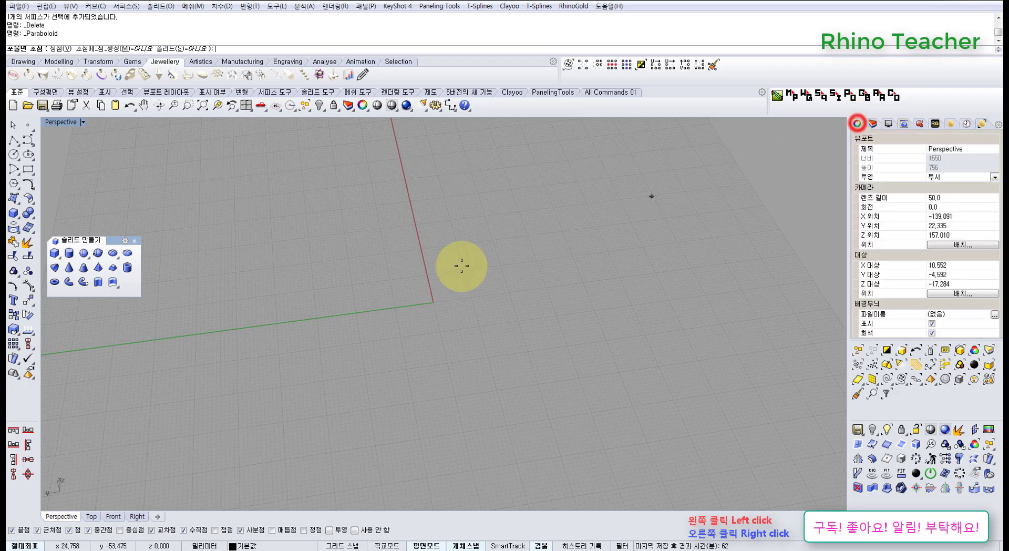
{"action": "right_click", "coordinate": [277, 322]}
Draw a smaller open paraboloid in the Perspective view with its focus at about (2.3, 2.4) near the origin.
{"action": "left_click", "coordinate": [57, 268]}
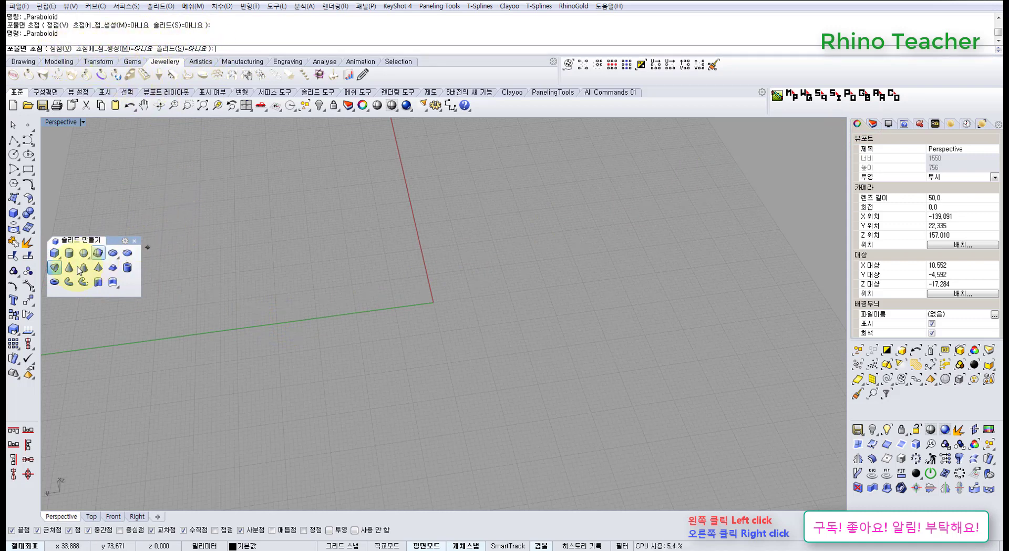
{"action": "key", "text": "Escape"}
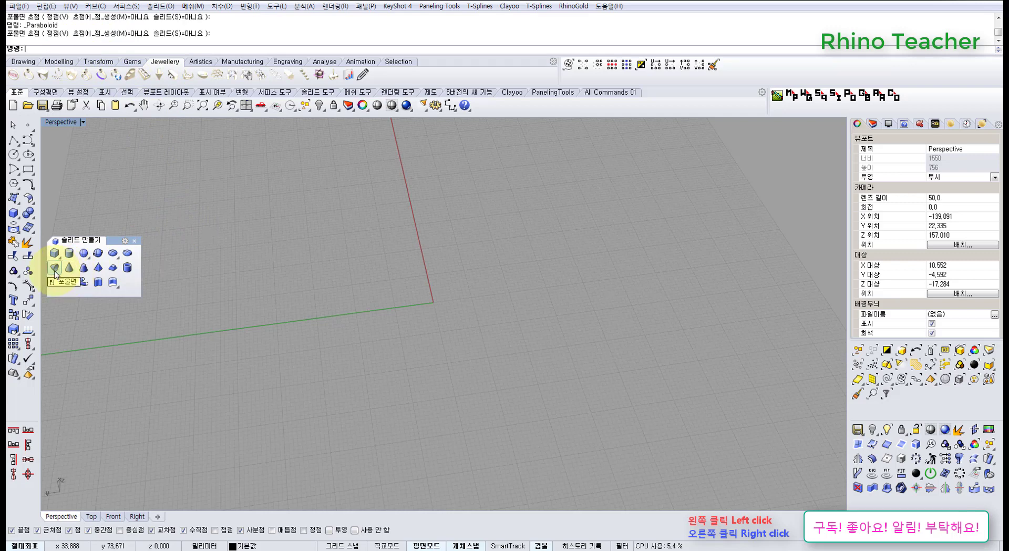
{"action": "left_click", "coordinate": [54, 268]}
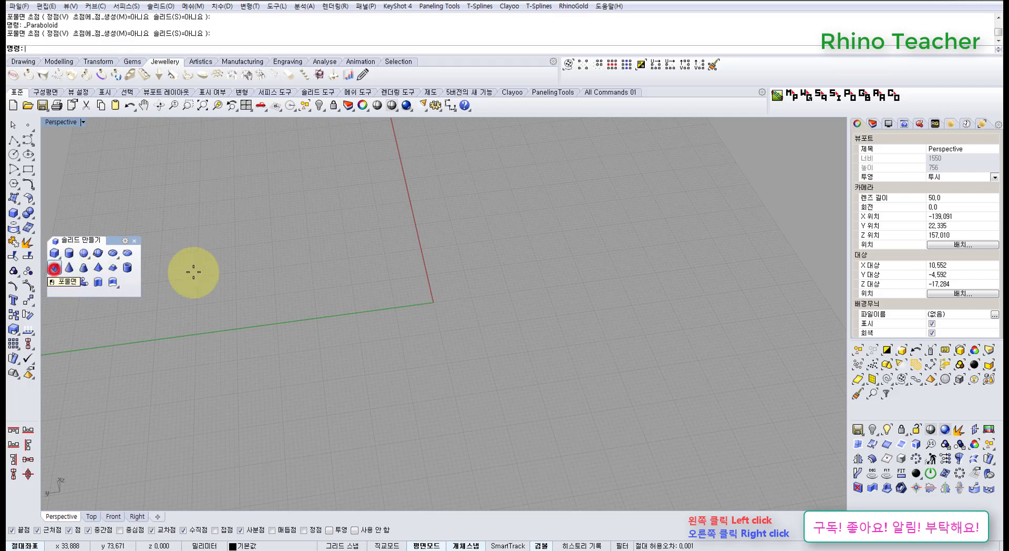
{"action": "left_click", "coordinate": [423, 297]}
{"action": "left_click", "coordinate": [517, 295]}
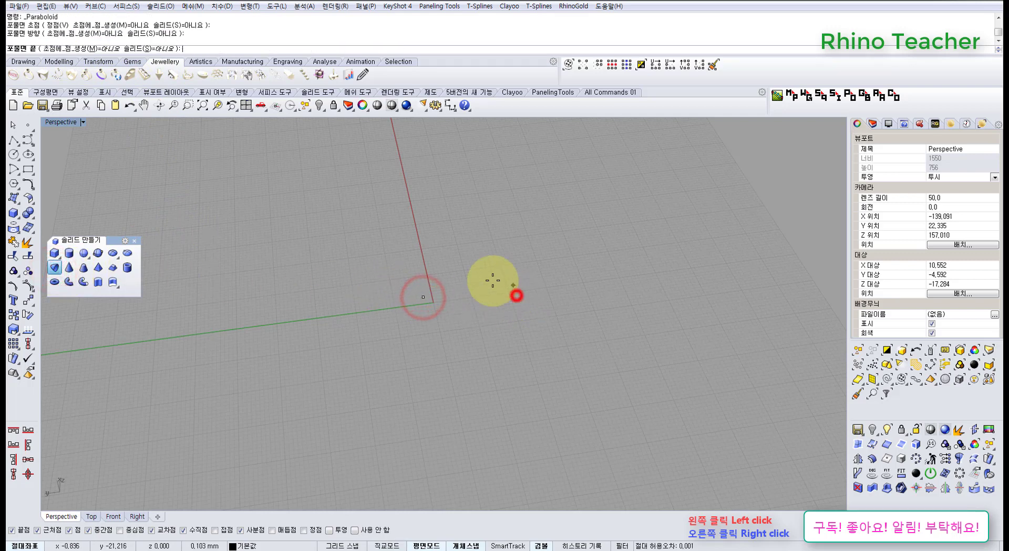
{"action": "left_click", "coordinate": [486, 236]}
{"action": "mouse_move", "coordinate": [515, 272]}
{"action": "right_mouse_down"}
{"action": "mouse_move", "coordinate": [518, 338]}
{"action": "mouse_move", "coordinate": [450, 225]}
{"action": "mouse_move", "coordinate": [394, 202]}
{"action": "mouse_move", "coordinate": [370, 289]}
{"action": "right_mouse_up"}
Display the open paraboloid's control points, hide them again and delete the paraboloid.
{"action": "left_click", "coordinate": [370, 289]}
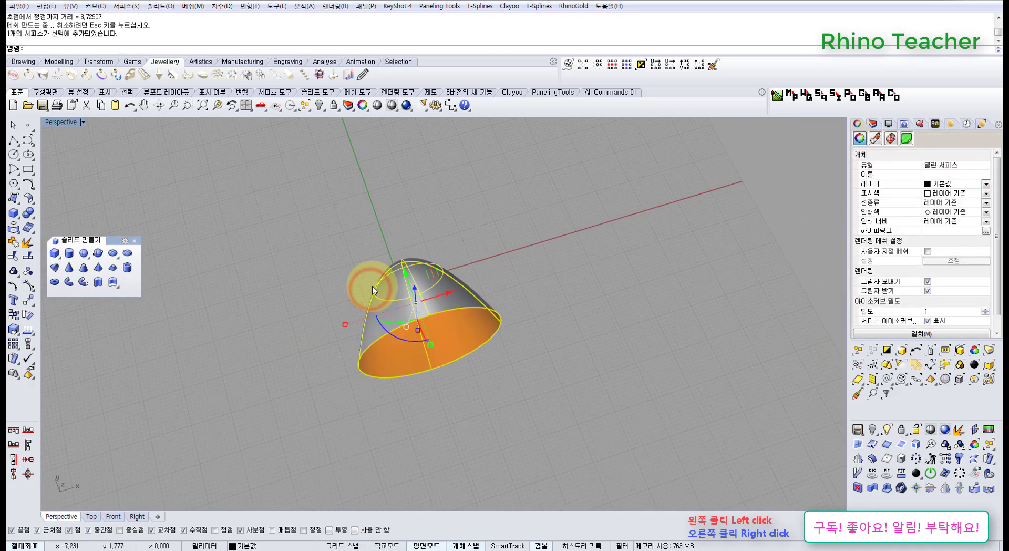
{"action": "key", "text": "F10"}
{"action": "right_click_drag", "start_coordinate": [427, 262], "coordinate": [407, 368]}
{"action": "key", "text": "Escape"}
{"action": "left_click", "coordinate": [422, 395]}
{"action": "right_click_drag", "start_coordinate": [415, 403], "coordinate": [408, 255]}
{"action": "key", "text": "Delete"}
Draw a vertical solid cone in the Perspective view with its base centred near the origin.
{"action": "left_click", "coordinate": [69, 267]}
{"action": "left_click", "coordinate": [405, 261]}
{"action": "left_click", "coordinate": [493, 265]}
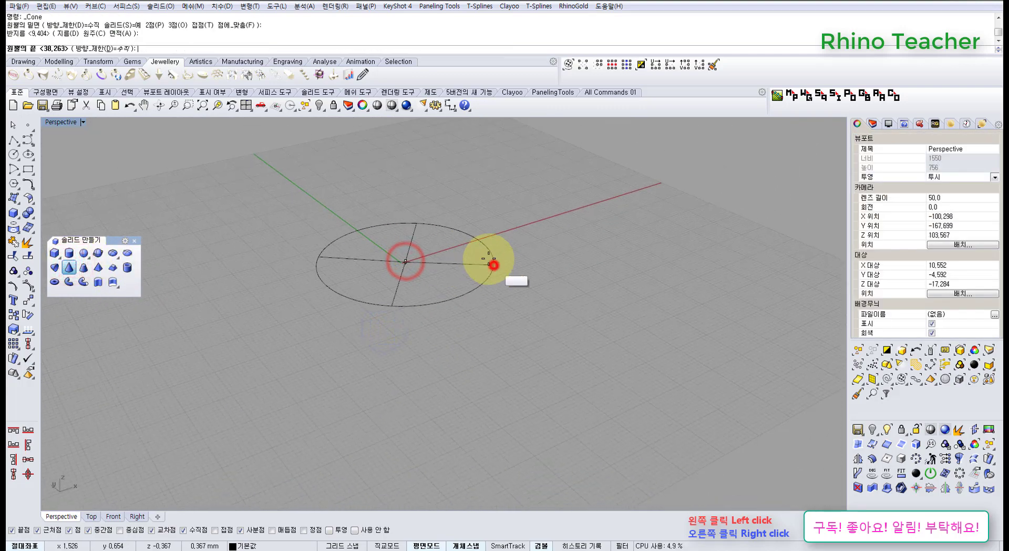
{"action": "left_click", "coordinate": [393, 158]}
{"action": "right_click_drag", "start_coordinate": [441, 218], "coordinate": [461, 221]}
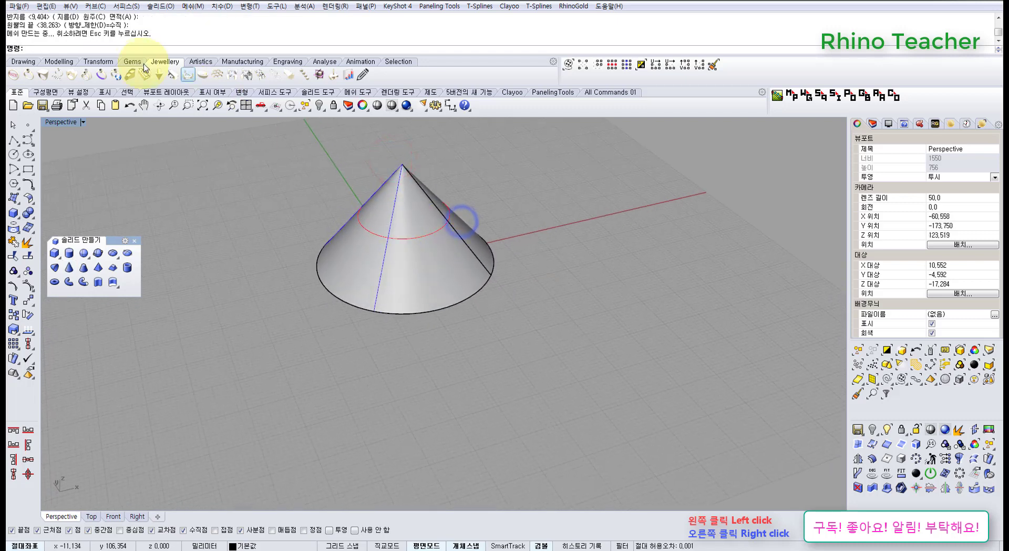
Open the Cone command's help topic and read through its description and construction options.
{"action": "left_click", "coordinate": [423, 290]}
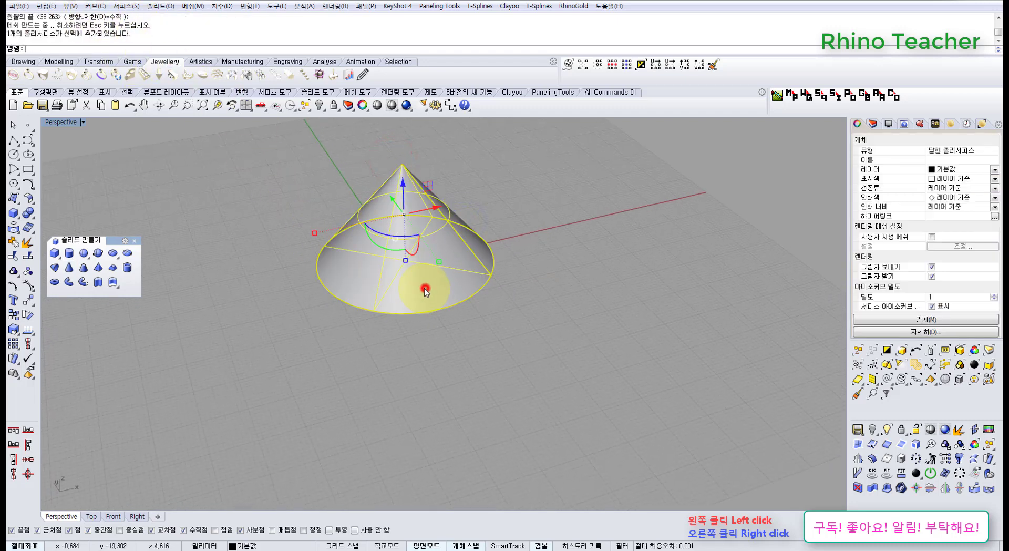
{"action": "left_click", "coordinate": [905, 125]}
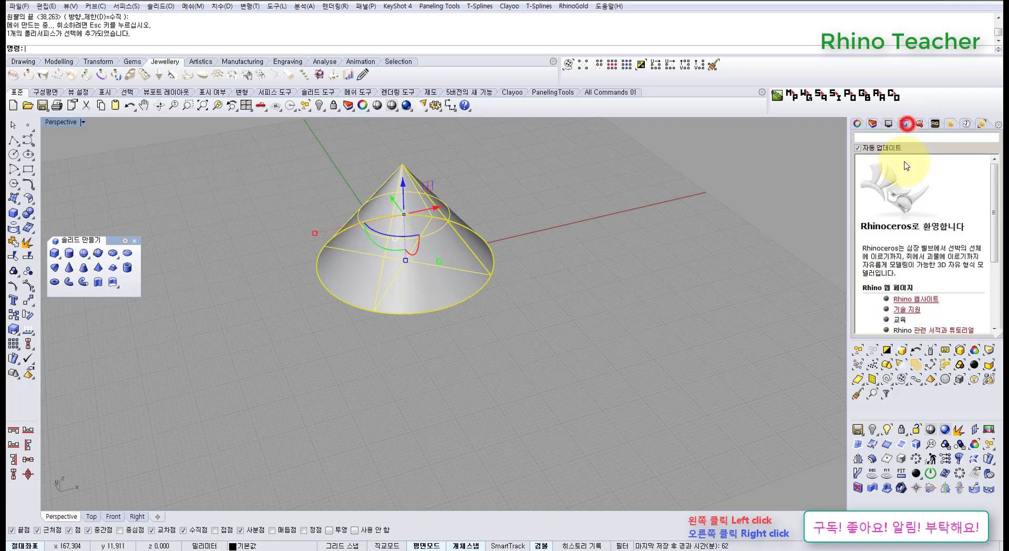
{"action": "left_click", "coordinate": [73, 271]}
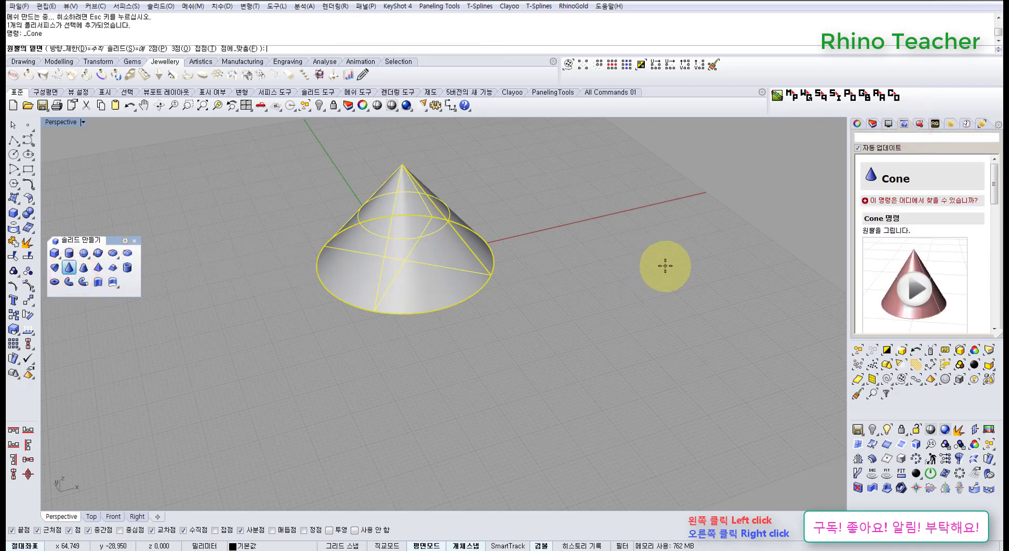
{"action": "left_click_drag", "start_coordinate": [997, 245], "coordinate": [996, 293]}
Leave the Cone command and delete the solid cone from the Perspective view.
{"action": "mouse_move", "coordinate": [573, 356]}
{"action": "right_mouse_down"}
{"action": "mouse_move", "coordinate": [584, 331]}
{"action": "mouse_move", "coordinate": [585, 344]}
{"action": "right_mouse_up"}
{"action": "key", "text": "Escape"}
{"action": "key", "text": "Escape"}
{"action": "left_click_drag", "start_coordinate": [581, 357], "coordinate": [432, 213]}
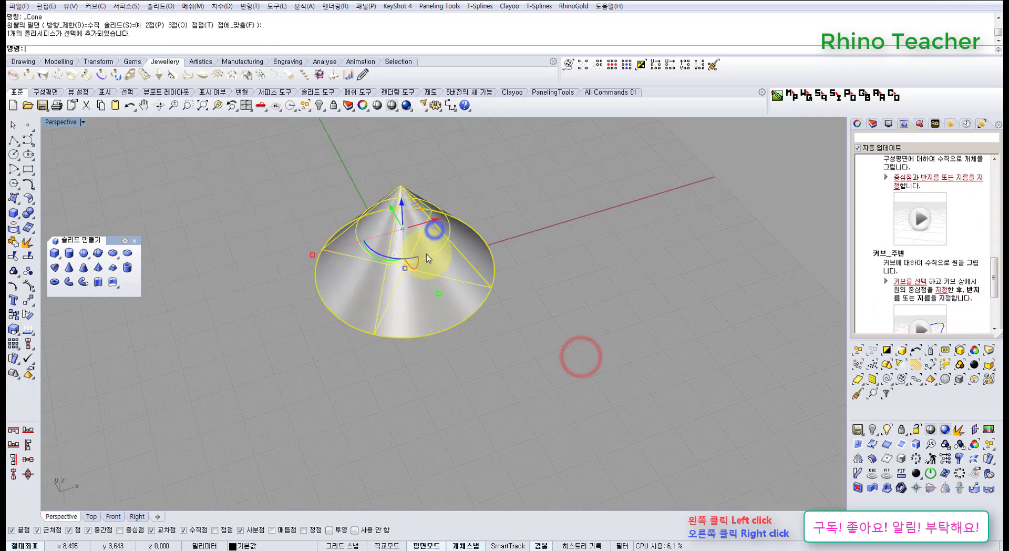
{"action": "key", "text": "Delete"}
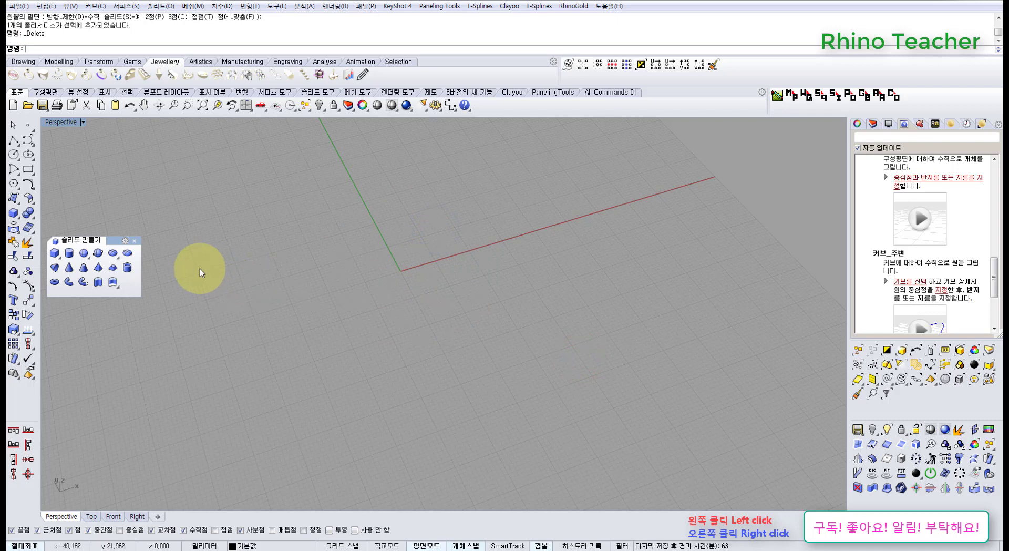
Draw a vertical solid truncated cone about 16 mm high in the Perspective view, with its base centred near the origin and a smaller top.
{"action": "left_click", "coordinate": [84, 267]}
{"action": "left_click", "coordinate": [380, 272]}
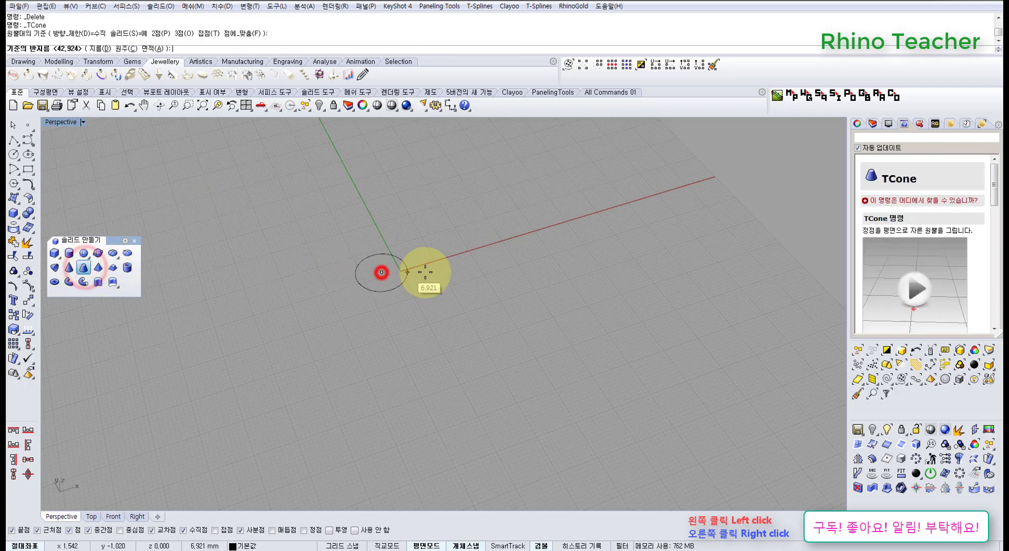
{"action": "left_click", "coordinate": [431, 270]}
{"action": "left_click", "coordinate": [405, 226]}
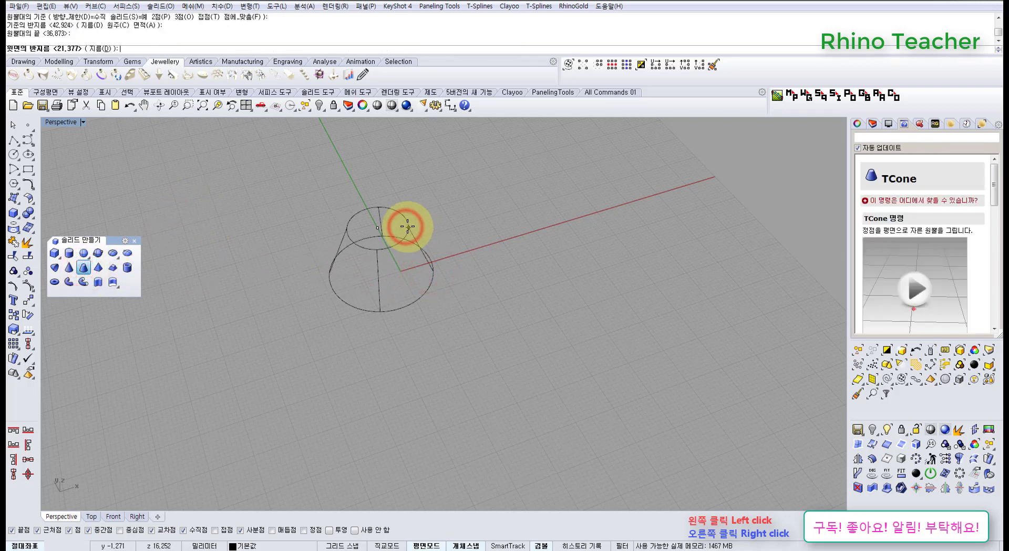
{"action": "left_click", "coordinate": [405, 225]}
{"action": "mouse_move", "coordinate": [411, 290]}
{"action": "right_mouse_down"}
{"action": "mouse_move", "coordinate": [401, 209]}
{"action": "mouse_move", "coordinate": [402, 223]}
{"action": "right_mouse_up"}
{"action": "right_click_drag", "start_coordinate": [396, 266], "coordinate": [619, 234]}
Return to the viewport properties and delete the truncated cone.
{"action": "left_click", "coordinate": [856, 124]}
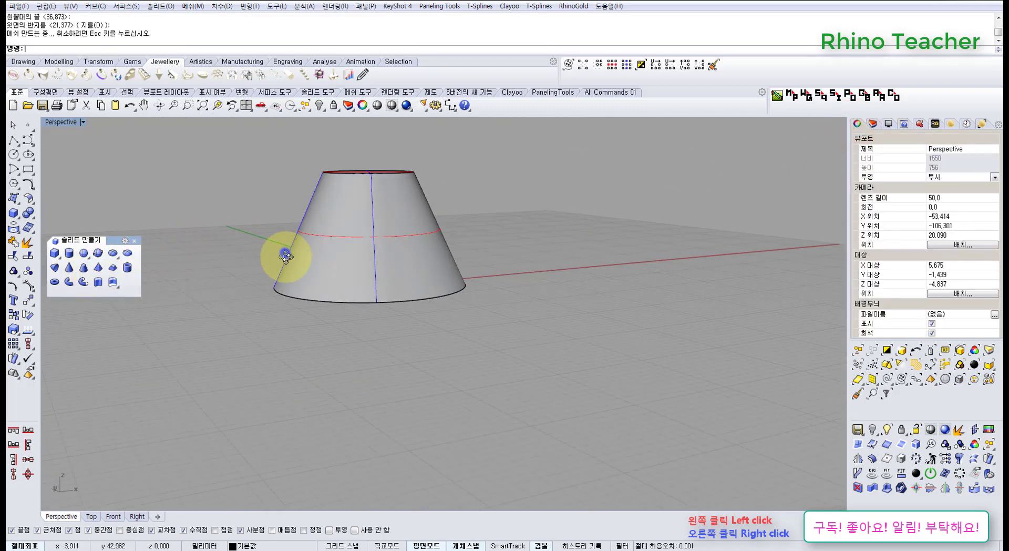
{"action": "right_click_drag", "start_coordinate": [282, 248], "coordinate": [333, 275]}
{"action": "left_click", "coordinate": [326, 272]}
{"action": "key", "text": "Delete"}
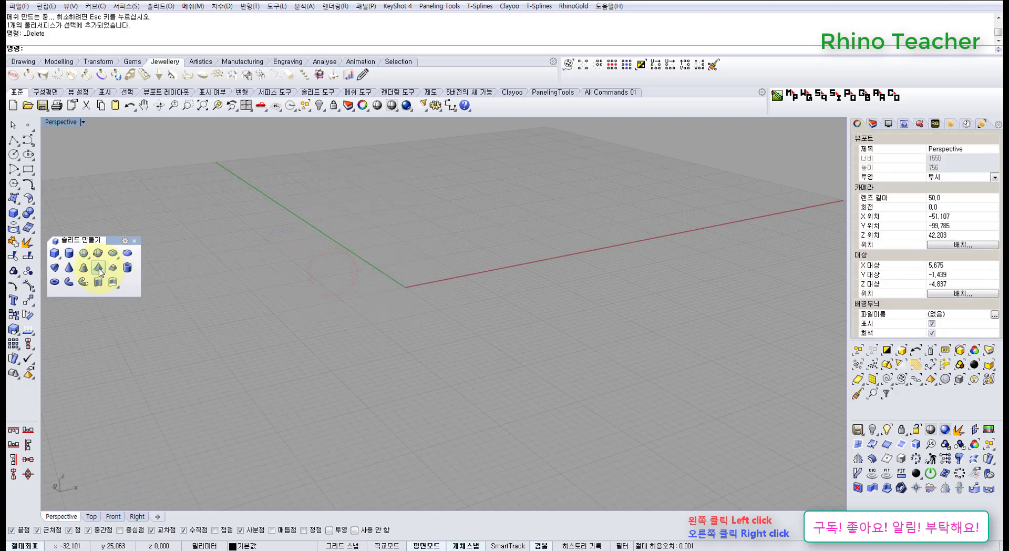
Draw a vertical solid pyramid with 4 sides in the Perspective view, centred at about (-3.7, -3.5) and about 17.7 mm high.
{"action": "left_click", "coordinate": [99, 268]}
{"action": "right_click_drag", "start_coordinate": [387, 268], "coordinate": [394, 272]}
{"action": "left_click", "coordinate": [84, 48]}
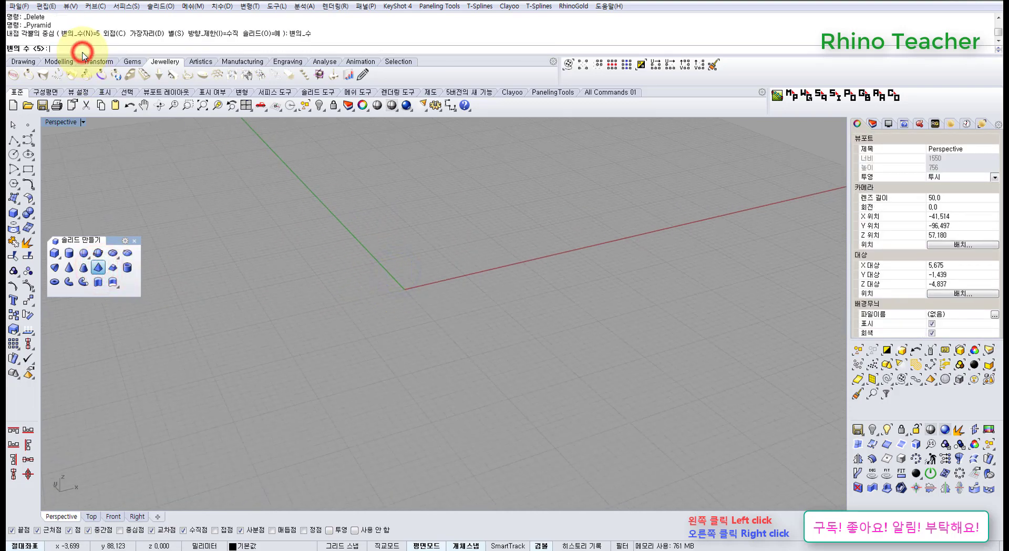
{"action": "type", "text": "4"}
{"action": "key", "text": "Return"}
{"action": "left_click", "coordinate": [390, 305]}
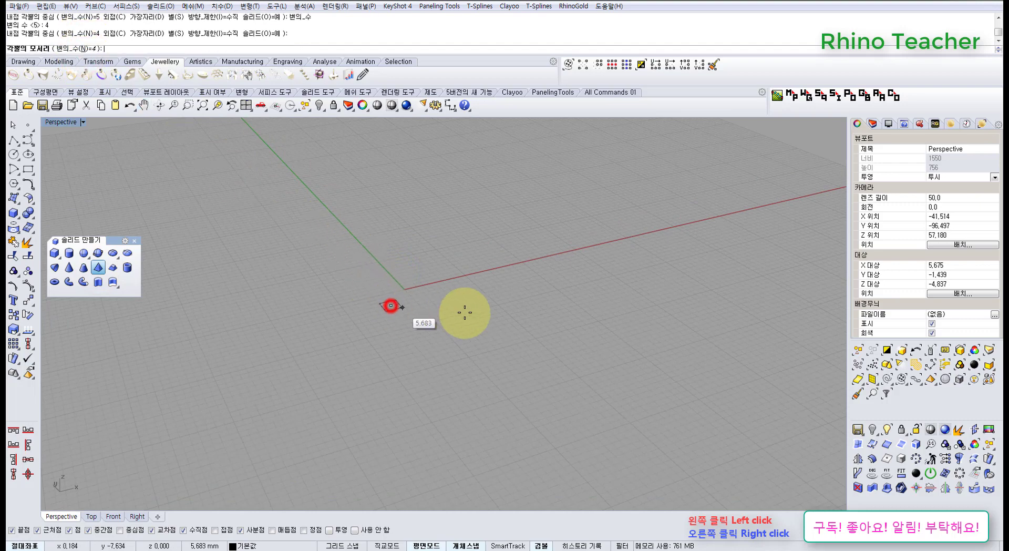
{"action": "left_click", "coordinate": [510, 305]}
{"action": "left_click", "coordinate": [464, 189]}
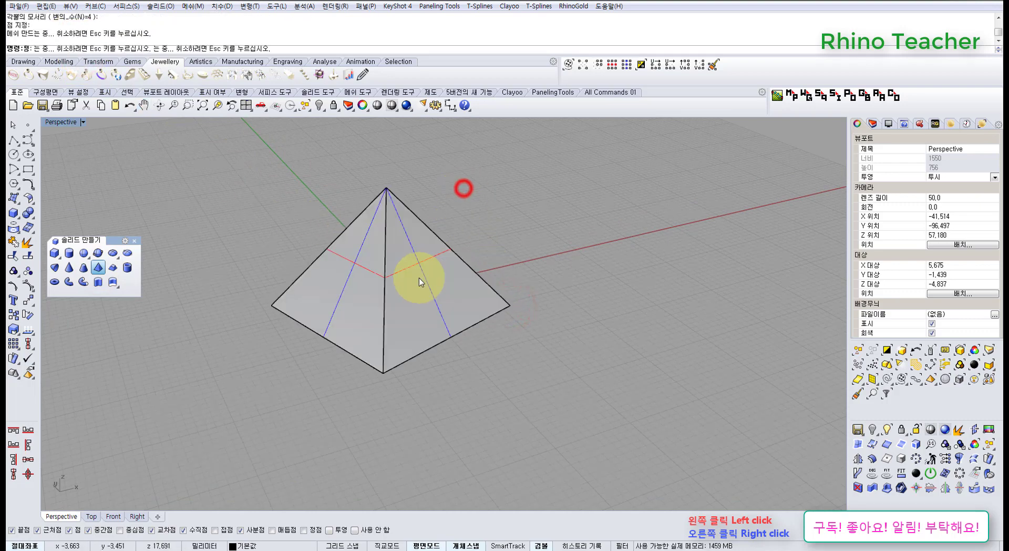
{"action": "right_click_drag", "start_coordinate": [418, 267], "coordinate": [430, 226]}
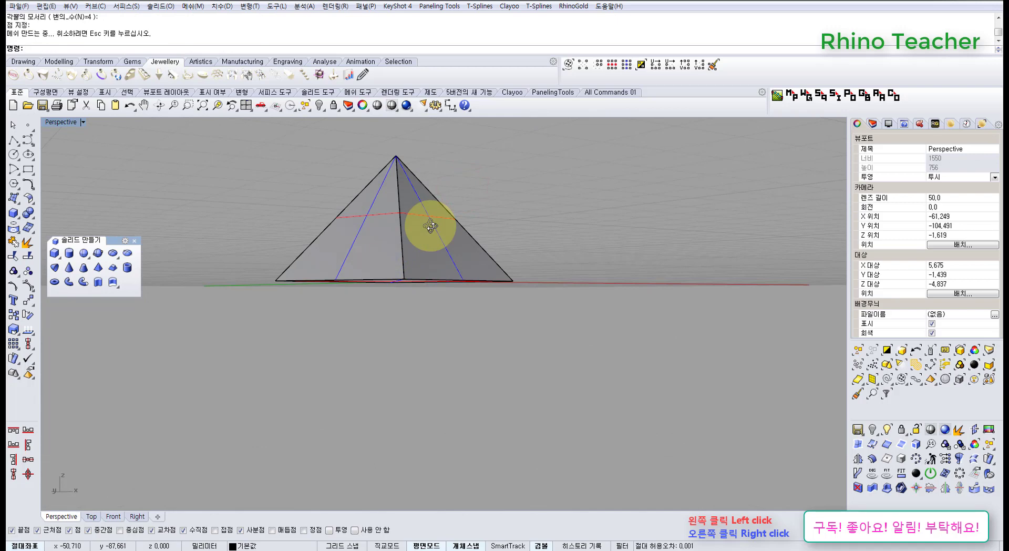
{"action": "right_click_drag", "start_coordinate": [436, 250], "coordinate": [405, 248]}
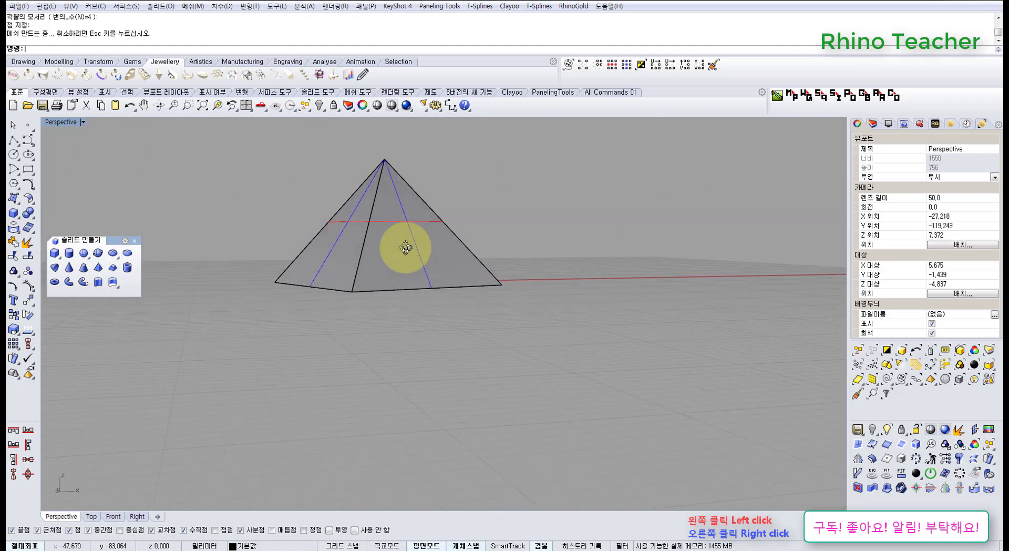
{"action": "scroll", "coordinate": [384, 260], "scroll_direction": "up", "scroll_amount": 3}
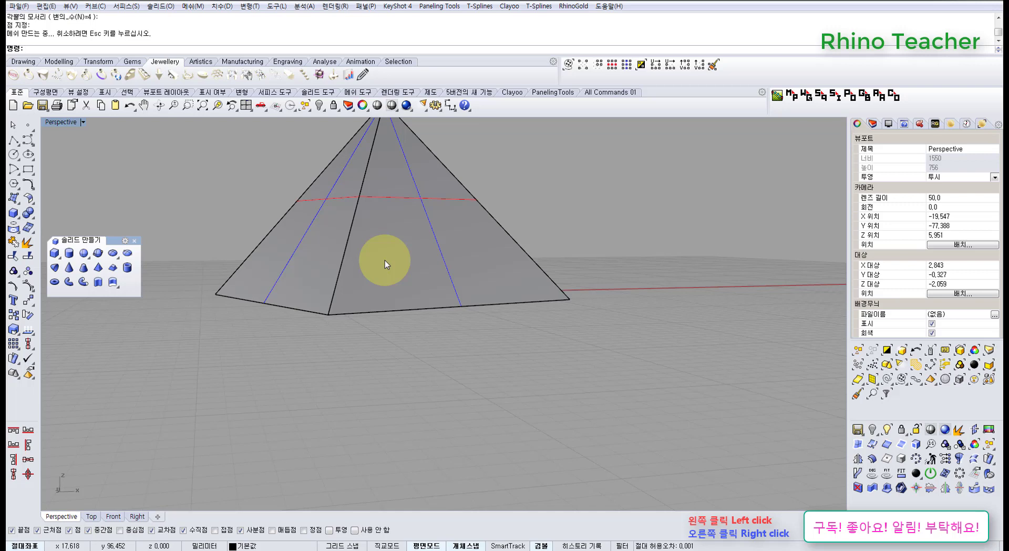
Examine the four-sided pyramid from low and high angles in the Perspective view and delete it.
{"action": "left_click", "coordinate": [384, 260]}
{"action": "right_click_drag", "start_coordinate": [428, 256], "coordinate": [412, 305]}
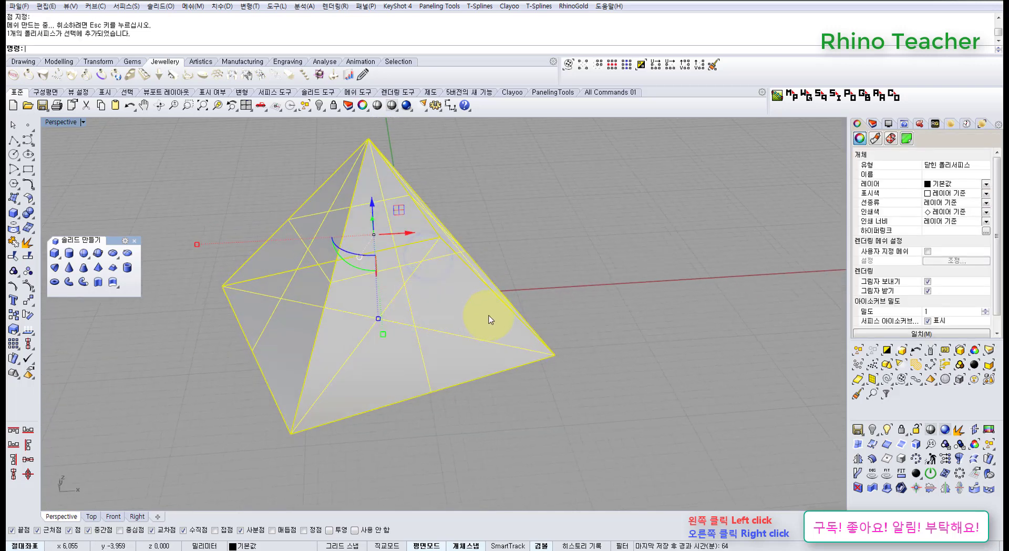
{"action": "mouse_move", "coordinate": [474, 348]}
{"action": "right_mouse_down"}
{"action": "mouse_move", "coordinate": [468, 295]}
{"action": "mouse_move", "coordinate": [482, 333]}
{"action": "right_mouse_up"}
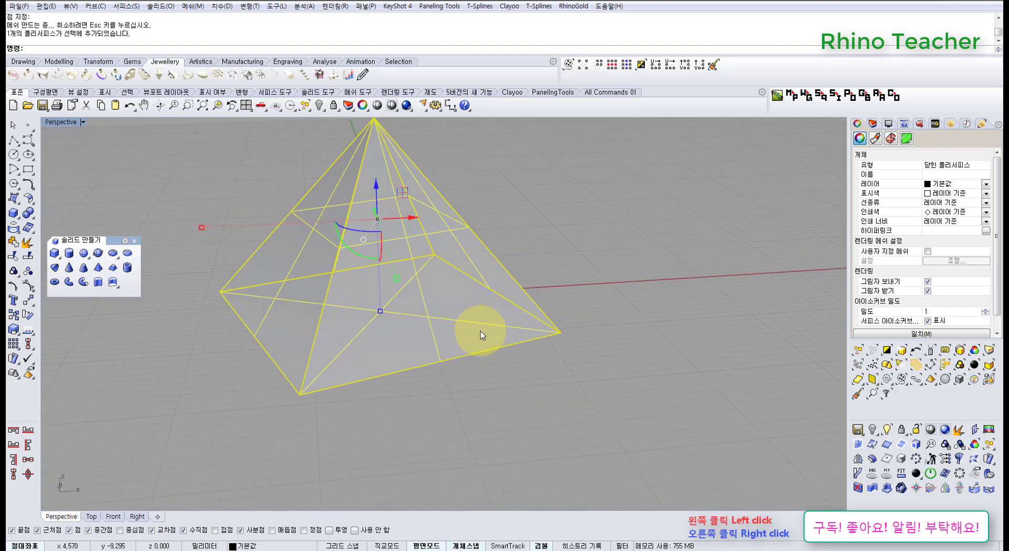
{"action": "right_click_drag", "start_coordinate": [480, 332], "coordinate": [479, 336]}
{"action": "right_click_drag", "start_coordinate": [448, 380], "coordinate": [424, 338]}
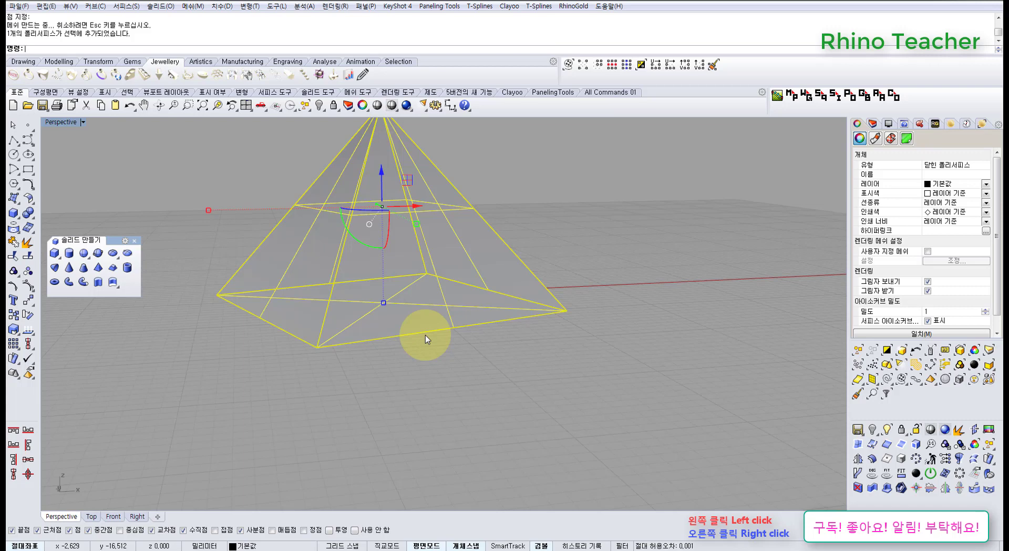
{"action": "left_click", "coordinate": [521, 339]}
{"action": "mouse_move", "coordinate": [484, 336]}
{"action": "right_mouse_down"}
{"action": "mouse_move", "coordinate": [482, 352]}
{"action": "mouse_move", "coordinate": [466, 338]}
{"action": "right_mouse_up"}
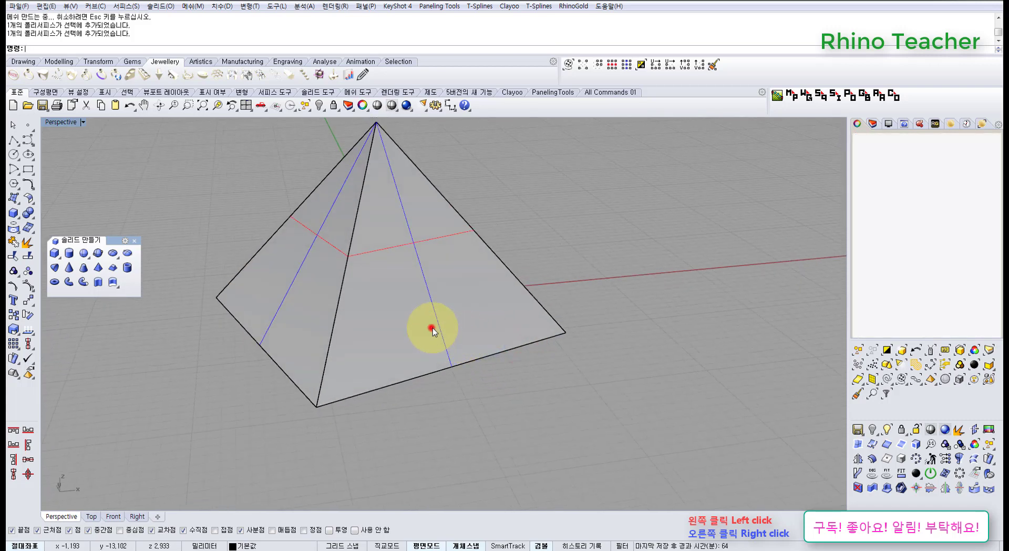
{"action": "left_click", "coordinate": [430, 330]}
{"action": "right_click_drag", "start_coordinate": [415, 318], "coordinate": [419, 333]}
{"action": "key", "text": "Delete"}
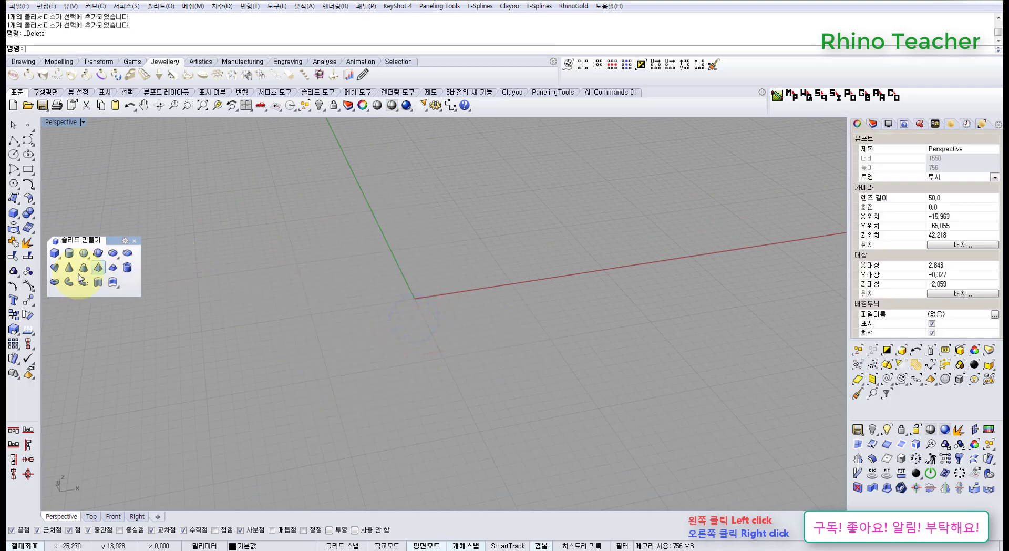
Draw a vertical solid pyramid with 4 sides in the Perspective view, centred at about (-1.1, 0.2).
{"action": "left_click", "coordinate": [403, 298]}
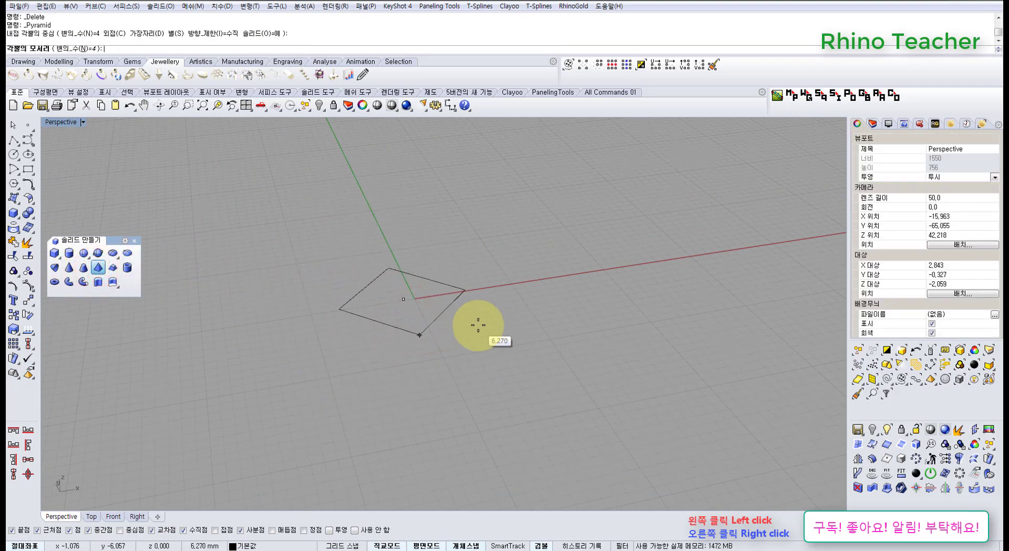
{"action": "left_click", "coordinate": [484, 321]}
{"action": "right_click_drag", "start_coordinate": [419, 234], "coordinate": [426, 311]}
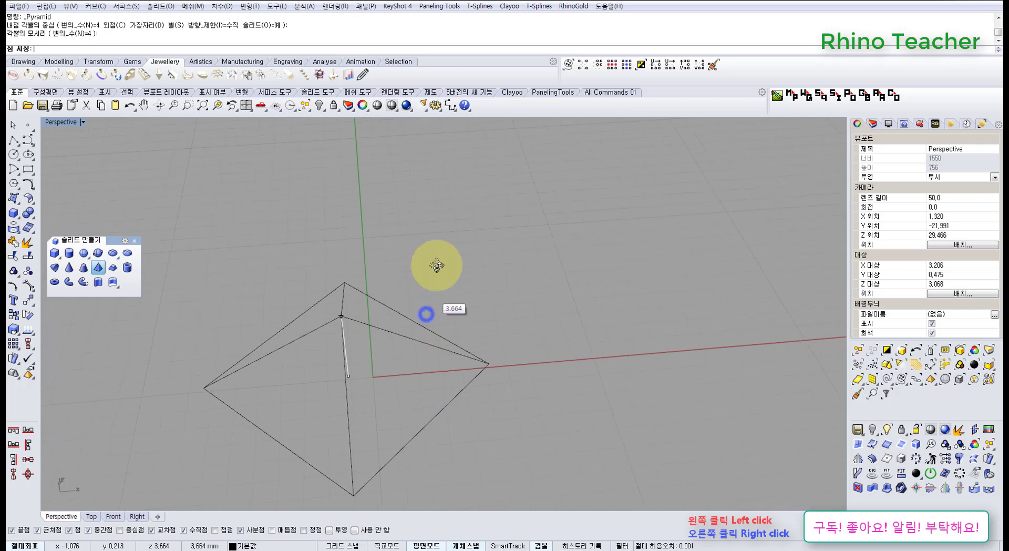
{"action": "left_click", "coordinate": [380, 245]}
Look at the new four-sided pyramid from another angle and delete it.
{"action": "mouse_move", "coordinate": [376, 243]}
{"action": "right_mouse_down"}
{"action": "mouse_move", "coordinate": [311, 270]}
{"action": "mouse_move", "coordinate": [315, 353]}
{"action": "mouse_move", "coordinate": [389, 328]}
{"action": "right_mouse_up"}
{"action": "right_click_drag", "start_coordinate": [338, 348], "coordinate": [406, 365]}
{"action": "left_click", "coordinate": [406, 365]}
{"action": "key", "text": "Delete"}
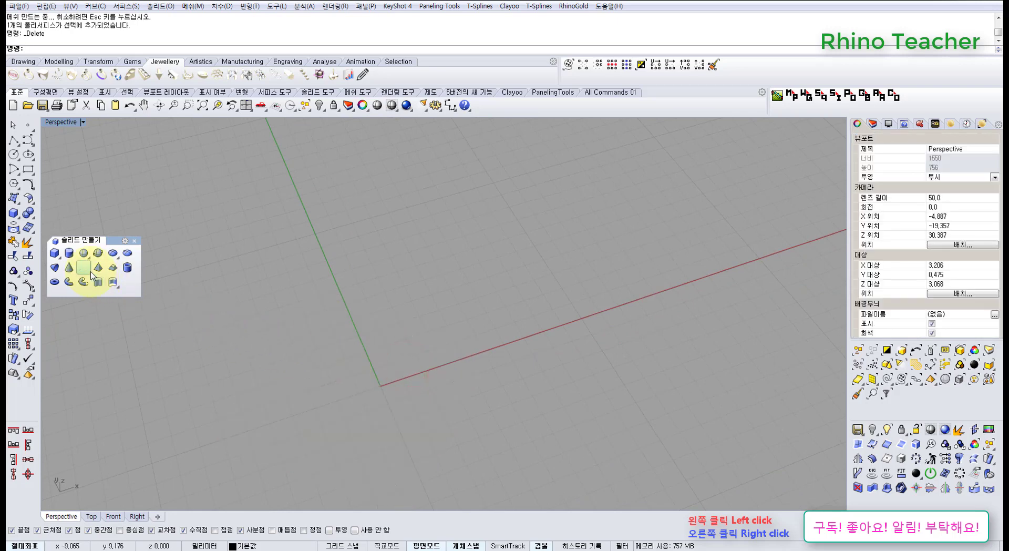
Draw a vertical solid pyramid with 6 sides, centred on the origin in the Perspective view.
{"action": "left_click", "coordinate": [98, 266]}
{"action": "left_click", "coordinate": [82, 47]}
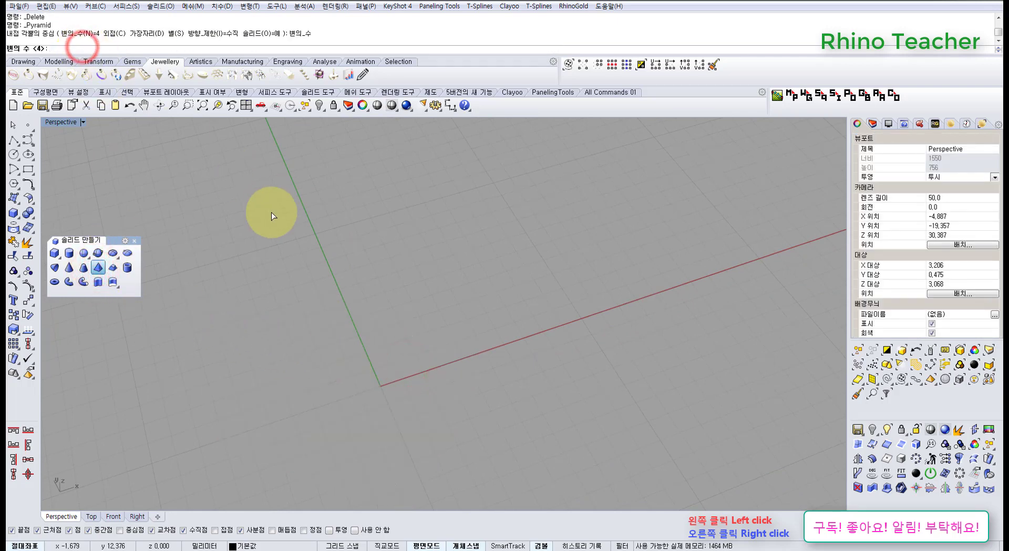
{"action": "type", "text": "6"}
{"action": "key", "text": "Return"}
{"action": "left_click", "coordinate": [381, 387]}
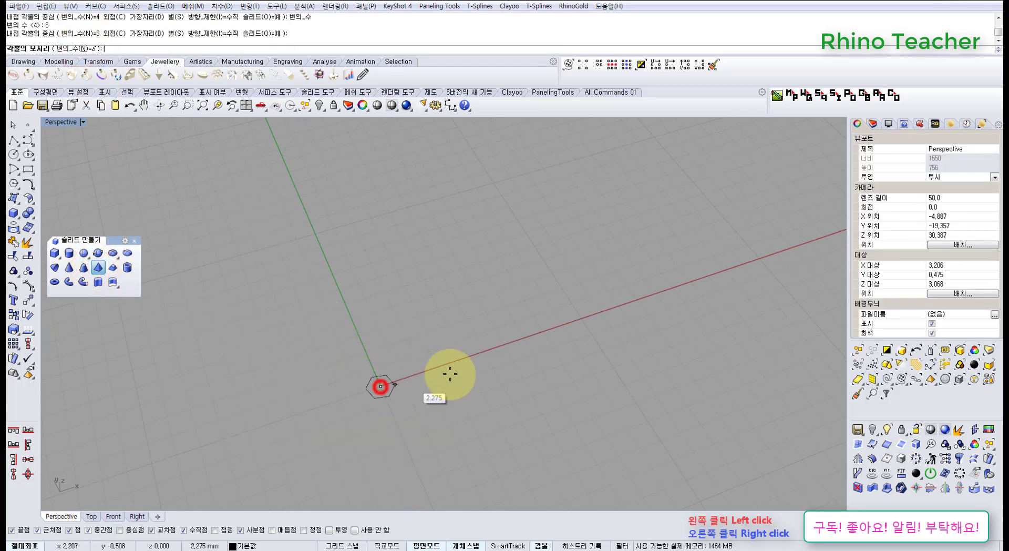
{"action": "left_click", "coordinate": [476, 357]}
{"action": "left_click", "coordinate": [421, 270]}
Check the six-sided pyramid from different angles and delete it.
{"action": "right_click_drag", "start_coordinate": [396, 379], "coordinate": [489, 321]}
{"action": "left_click_drag", "start_coordinate": [511, 280], "coordinate": [411, 390]}
{"action": "key", "text": "Delete"}
{"action": "right_click_drag", "start_coordinate": [378, 326], "coordinate": [343, 384]}
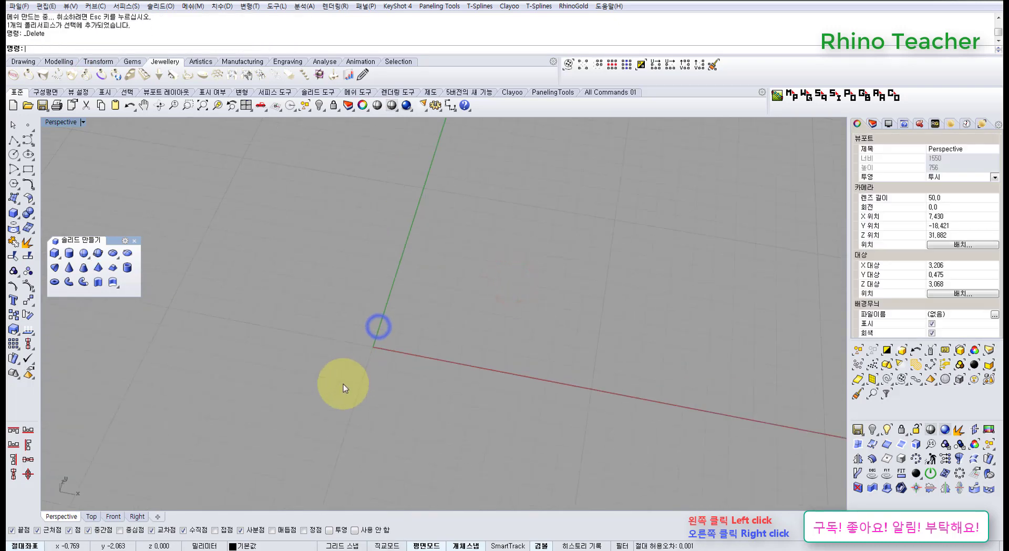
Maximize the Top viewport and frame the construction grid.
{"action": "key", "text": "ctrl+F1"}
{"action": "scroll", "coordinate": [347, 367], "scroll_direction": "down", "scroll_amount": 4}
{"action": "right_click_drag", "start_coordinate": [405, 373], "coordinate": [310, 294]}
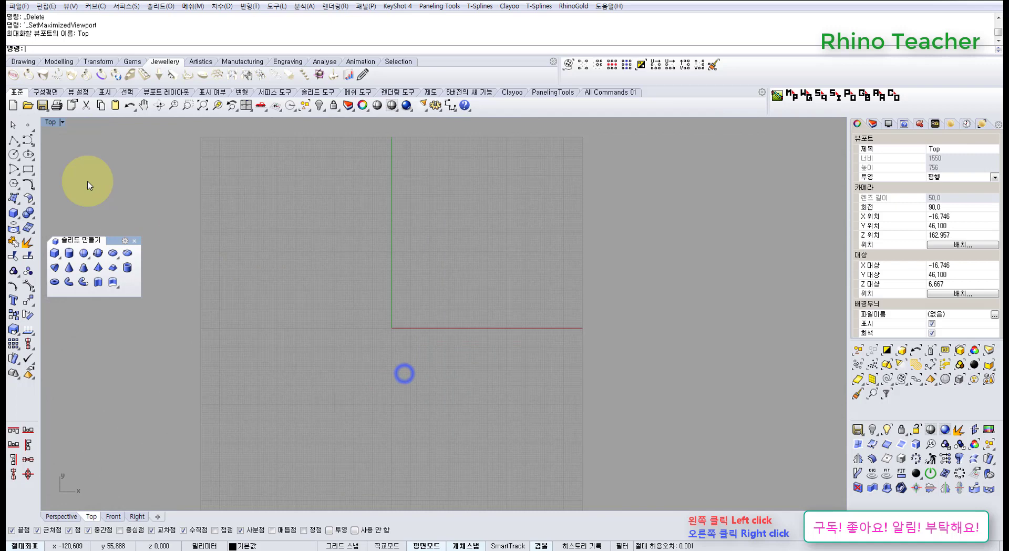
{"action": "left_click", "coordinate": [11, 184]}
{"action": "type", "text": "0"}
{"action": "key", "text": "Return"}
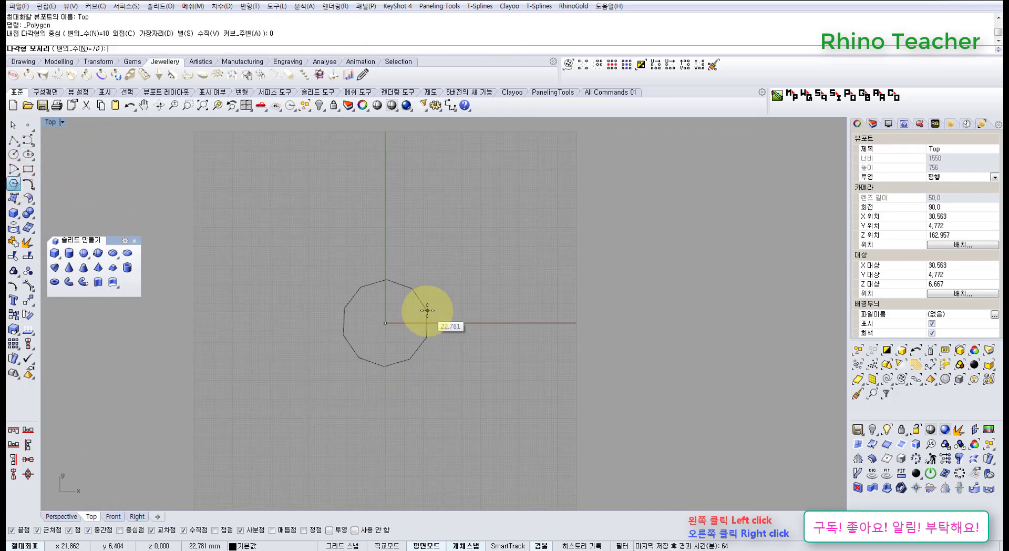
{"action": "scroll", "coordinate": [412, 336], "scroll_direction": "up", "scroll_amount": 10}
{"action": "key", "text": "Escape"}
Draw a polygon with 5 sides centred on the origin in the Top view, with one corner on the positive X axis.
{"action": "right_click", "coordinate": [299, 204]}
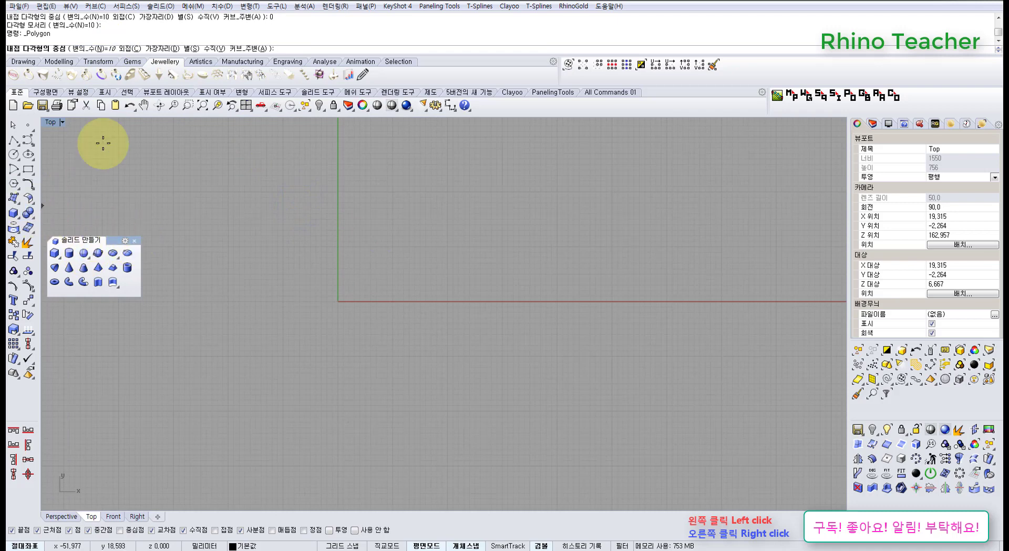
{"action": "left_click", "coordinate": [98, 48]}
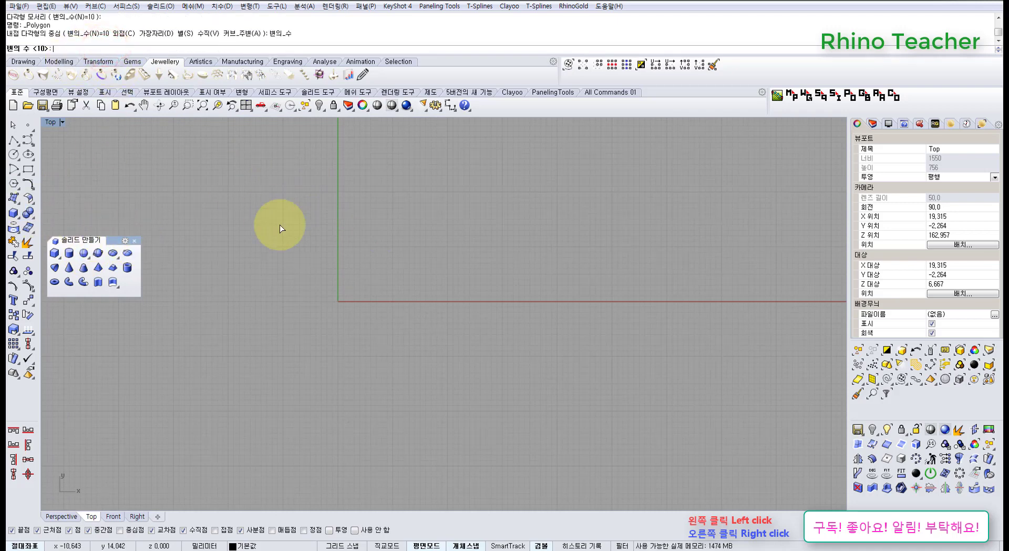
{"action": "type", "text": "5"}
{"action": "key", "text": "Return"}
{"action": "type", "text": "0"}
{"action": "key", "text": "Return"}
{"action": "type", "text": "0"}
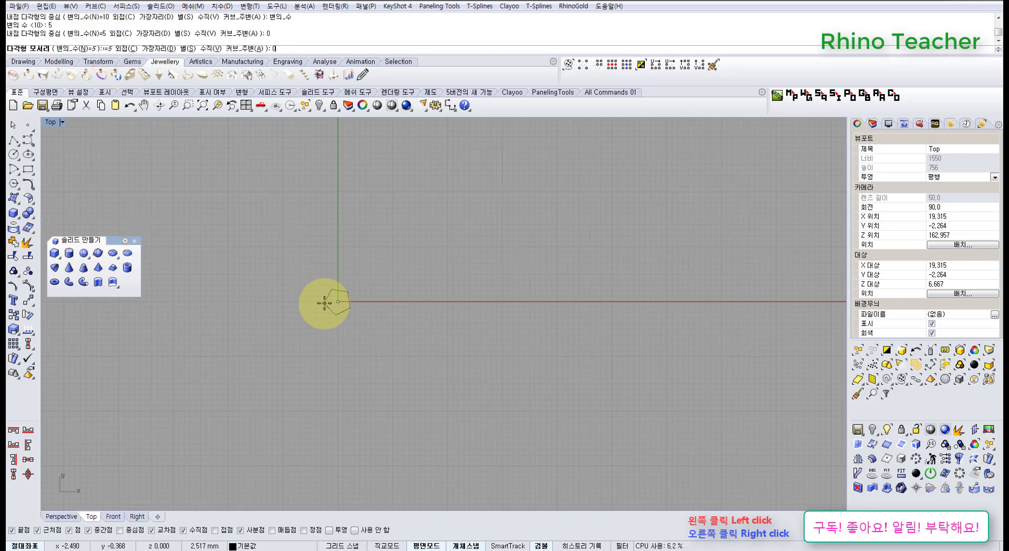
{"action": "left_click", "coordinate": [379, 282]}
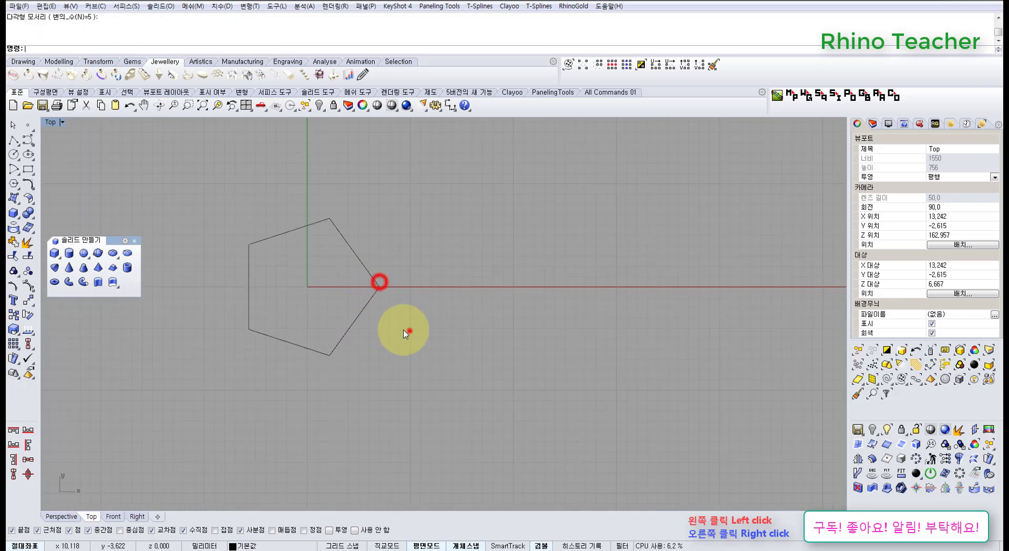
Extrude the pentagon curve to a point at the origin (0) and delete the source curve.
{"action": "left_click_drag", "start_coordinate": [409, 331], "coordinate": [177, 253]}
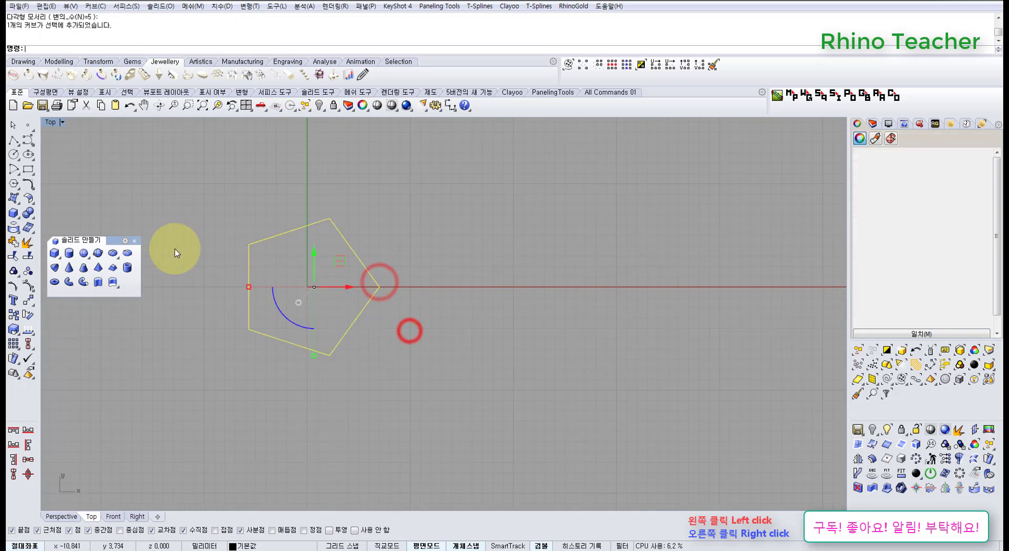
{"action": "left_click", "coordinate": [15, 199]}
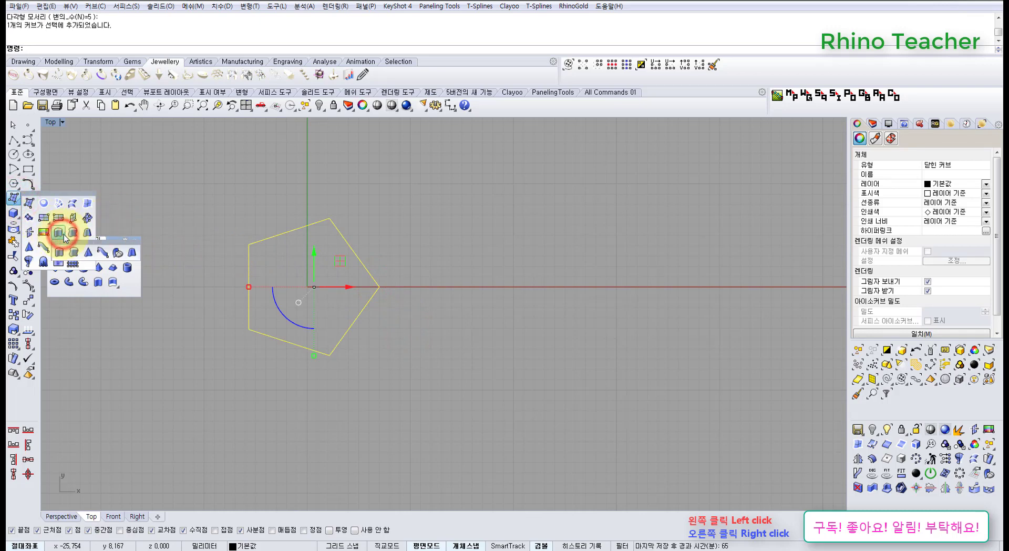
{"action": "left_click_drag", "start_coordinate": [98, 241], "coordinate": [96, 193]}
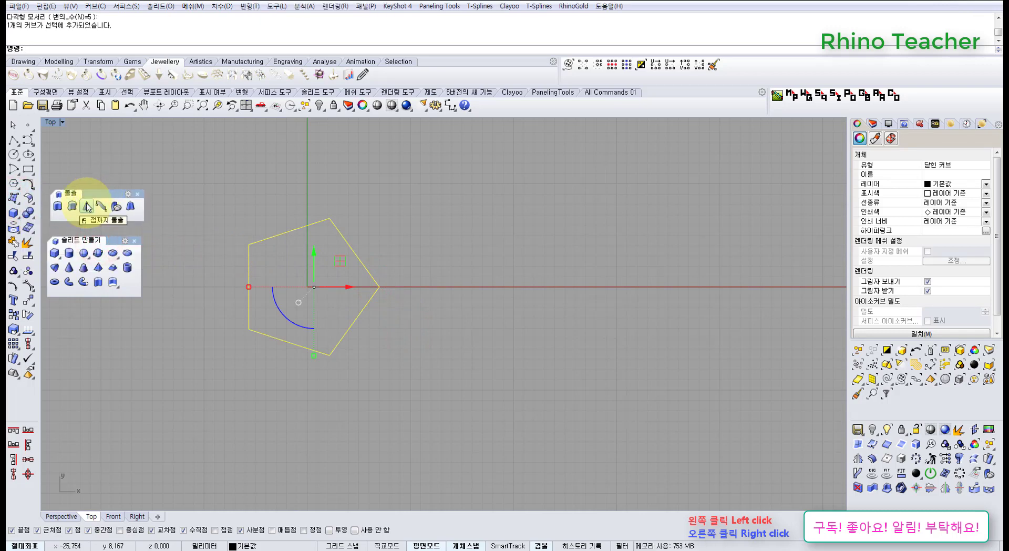
{"action": "left_click", "coordinate": [87, 206]}
{"action": "type", "text": "0"}
{"action": "key", "text": "Return"}
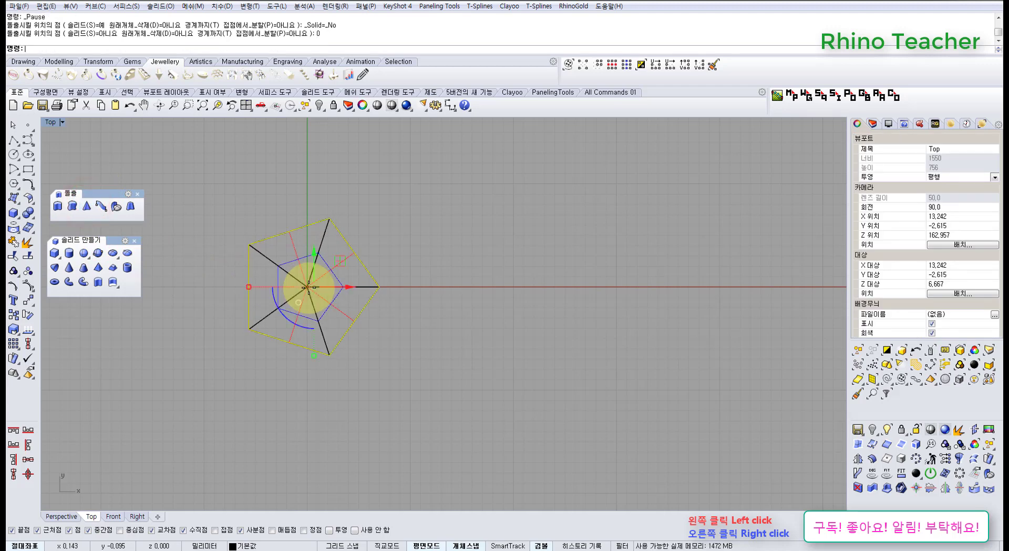
{"action": "key", "text": "Delete"}
Explode the flat pentagonal polysurface into separate surfaces and turn on their control points.
{"action": "scroll", "coordinate": [350, 304], "scroll_direction": "up", "scroll_amount": 8}
{"action": "left_click_drag", "start_coordinate": [325, 295], "coordinate": [256, 255]}
{"action": "right_click_drag", "start_coordinate": [277, 279], "coordinate": [355, 320]}
{"action": "key", "text": "F10"}
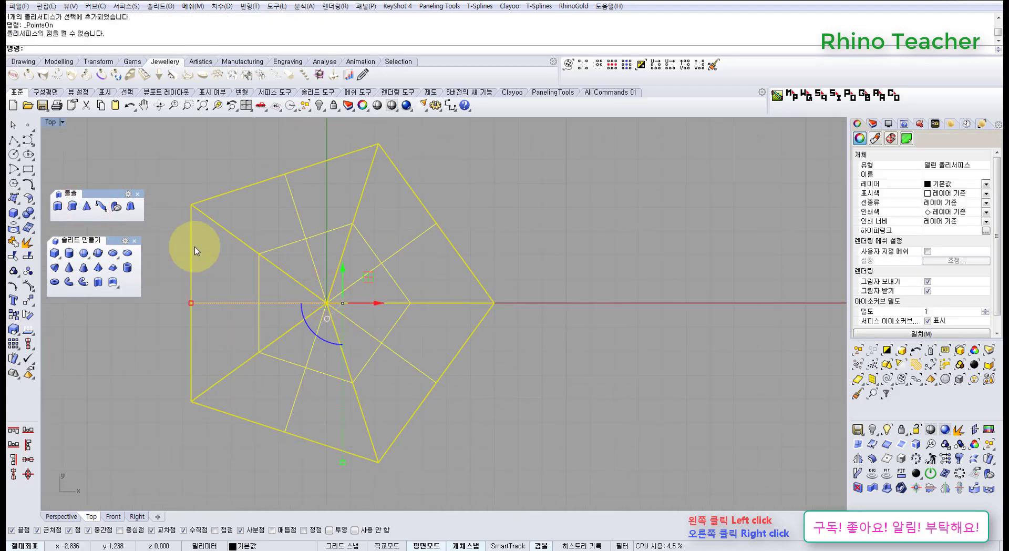
{"action": "left_click", "coordinate": [14, 242]}
{"action": "right_click", "coordinate": [413, 349]}
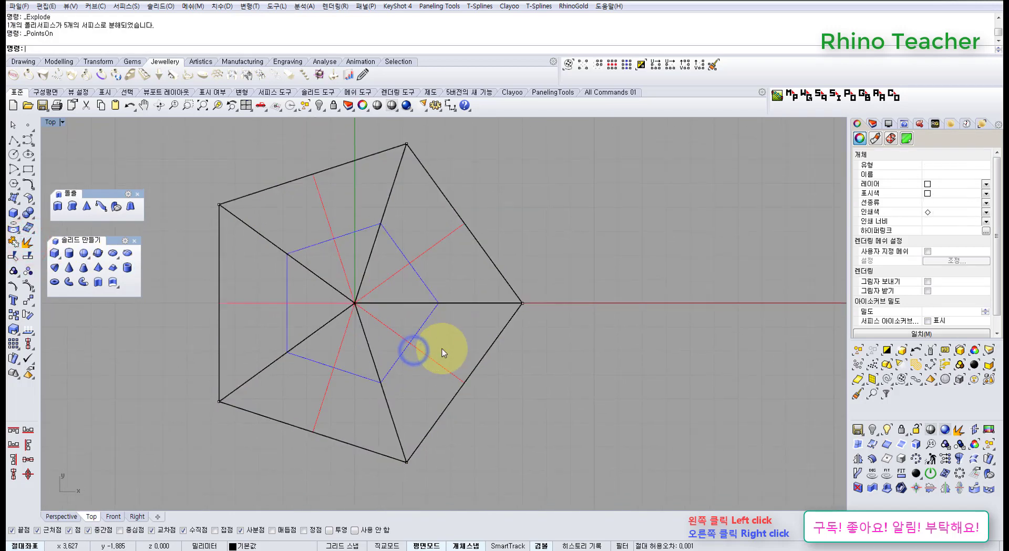
Raise the control points at the pentagon's centre vertically in the Perspective view to form a five-sided pyramid.
{"action": "scroll", "coordinate": [322, 286], "scroll_direction": "up", "scroll_amount": 3}
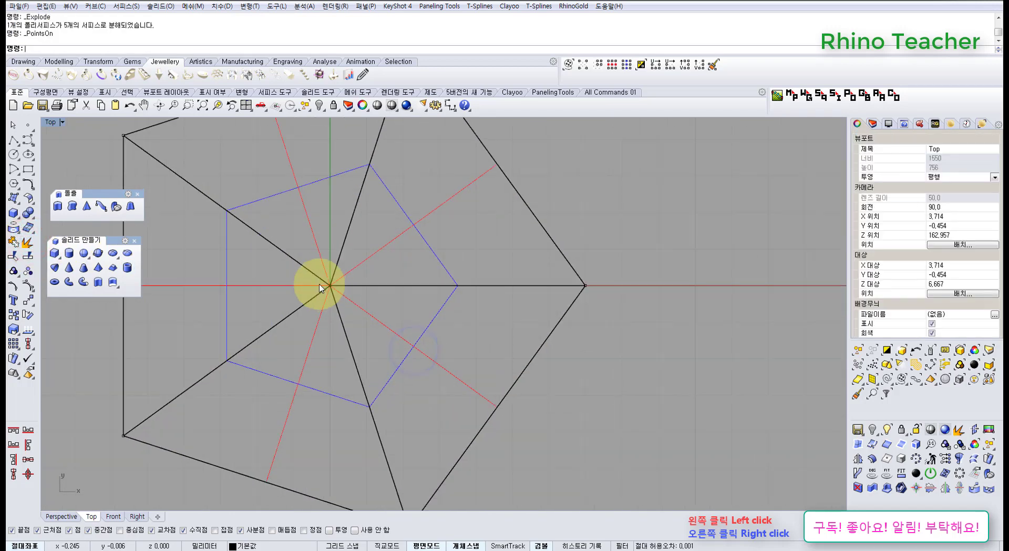
{"action": "left_click_drag", "start_coordinate": [280, 241], "coordinate": [279, 240]}
{"action": "right_click", "coordinate": [279, 241]}
{"action": "scroll", "coordinate": [338, 288], "scroll_direction": "down", "scroll_amount": 8}
{"action": "right_click_drag", "start_coordinate": [339, 296], "coordinate": [322, 336]}
{"action": "key", "text": "ctrl+F4"}
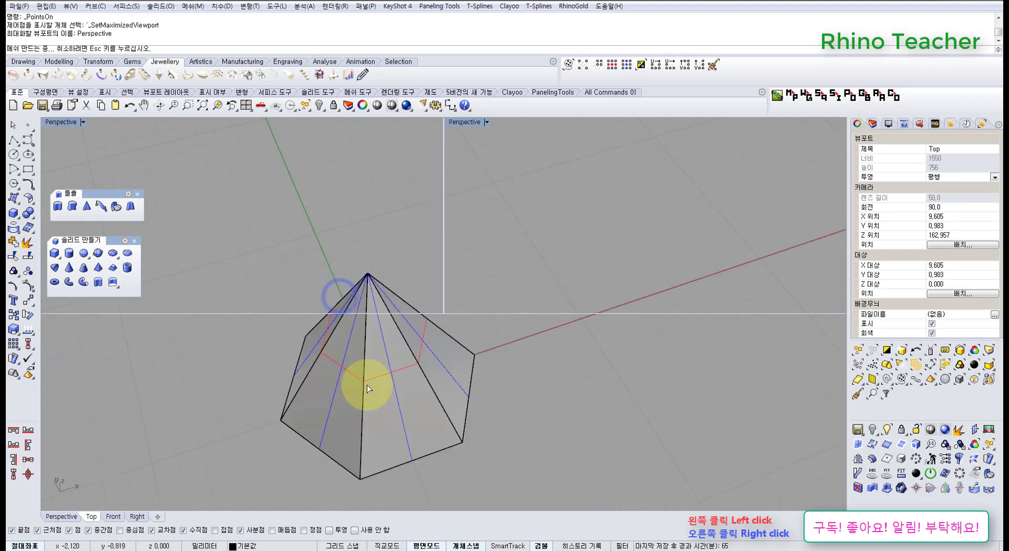
{"action": "right_click_drag", "start_coordinate": [366, 384], "coordinate": [372, 344]}
{"action": "key", "text": "Escape"}
{"action": "left_click_drag", "start_coordinate": [372, 343], "coordinate": [372, 313]}
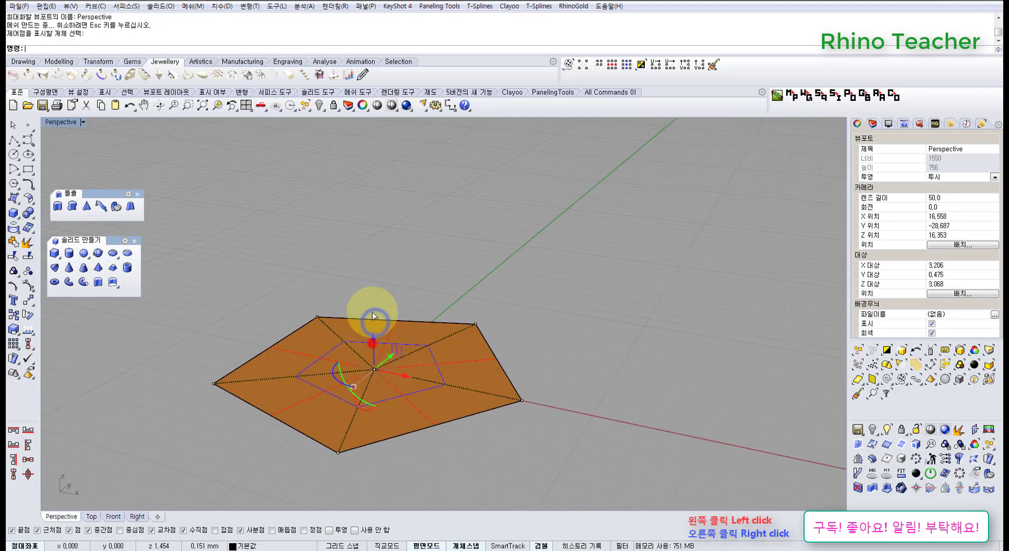
{"action": "right_click_drag", "start_coordinate": [373, 315], "coordinate": [430, 302]}
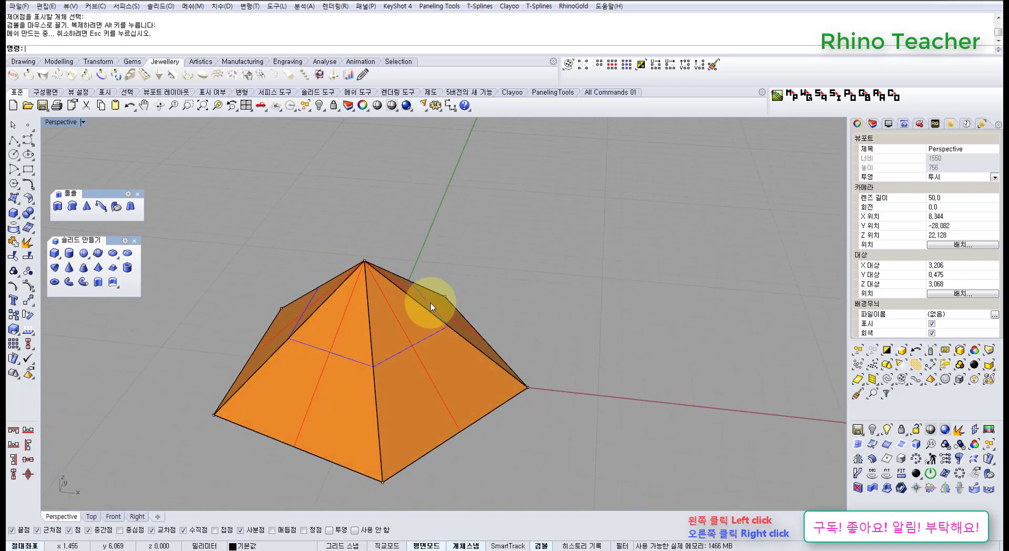
Delete the five pyramid surfaces and draw a 6-sided solid pyramid about 3 mm high, centred at the origin (0).
{"action": "left_click", "coordinate": [340, 333]}
{"action": "key", "text": "Delete"}
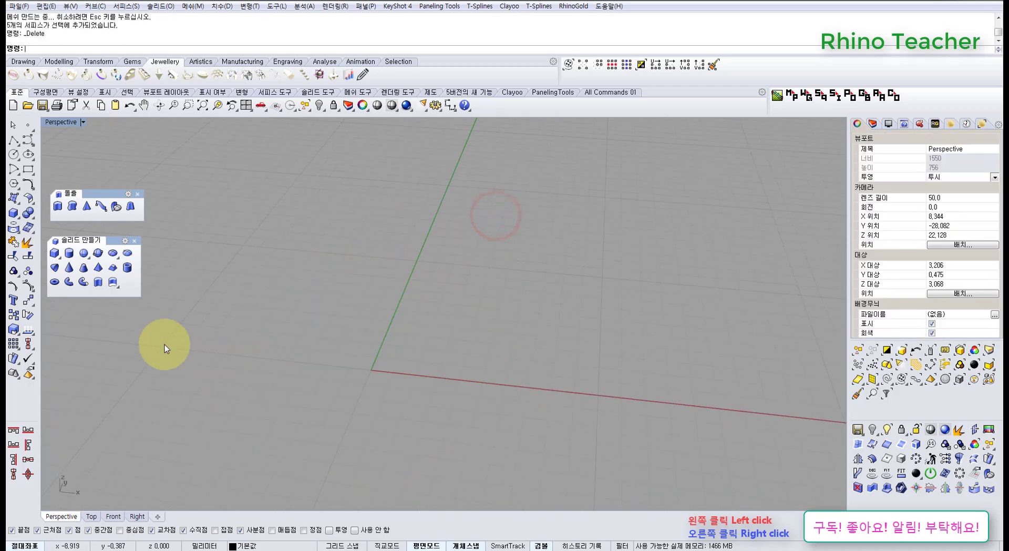
{"action": "left_click", "coordinate": [100, 268]}
{"action": "right_click_drag", "start_coordinate": [349, 334], "coordinate": [357, 323]}
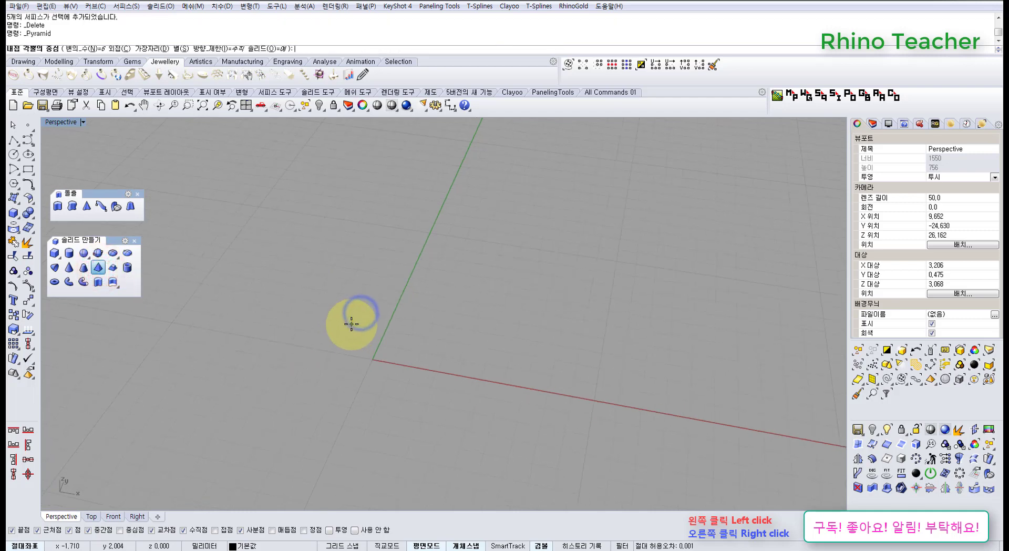
{"action": "type", "text": "0"}
{"action": "key", "text": "Return"}
{"action": "left_click", "coordinate": [426, 350]}
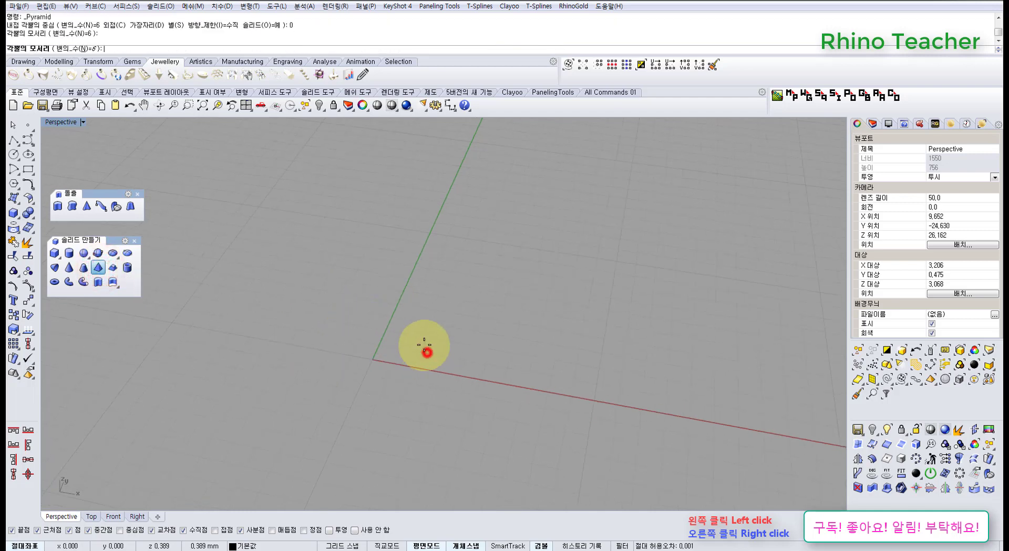
{"action": "left_click", "coordinate": [400, 318]}
{"action": "right_click_drag", "start_coordinate": [401, 322], "coordinate": [395, 317]}
Explode the six-sided pyramid into separate surfaces and clear the selection.
{"action": "left_click", "coordinate": [363, 352]}
{"action": "right_click_drag", "start_coordinate": [376, 367], "coordinate": [410, 368]}
{"action": "scroll", "coordinate": [407, 368], "scroll_direction": "up", "scroll_amount": 6}
{"action": "left_click", "coordinate": [28, 244]}
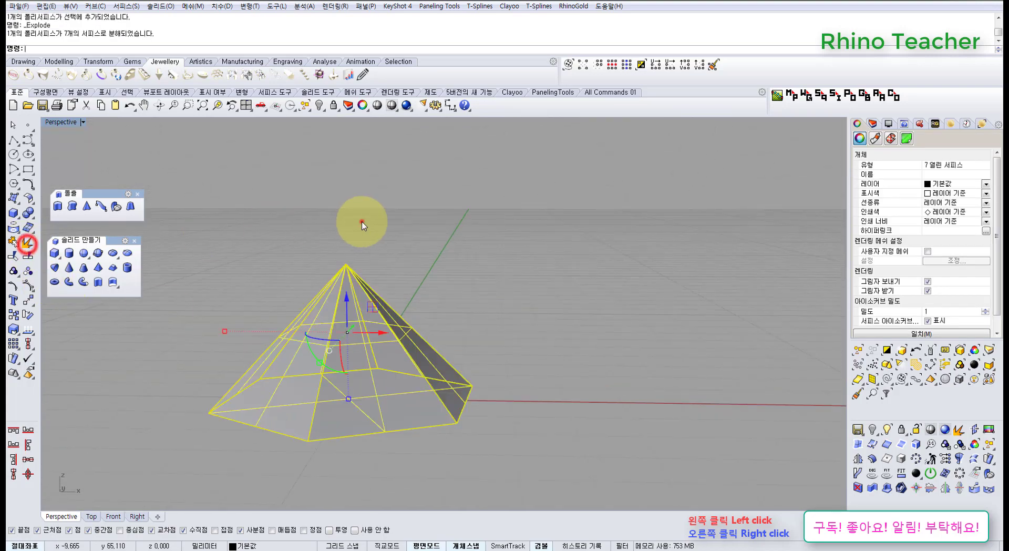
{"action": "left_click", "coordinate": [361, 220]}
Turn on the control points of one triangular front face and view them from several angles.
{"action": "left_click", "coordinate": [354, 364]}
{"action": "key", "text": "F10"}
{"action": "mouse_move", "coordinate": [395, 371]}
{"action": "right_mouse_down"}
{"action": "mouse_move", "coordinate": [373, 349]}
{"action": "mouse_move", "coordinate": [382, 359]}
{"action": "right_mouse_up"}
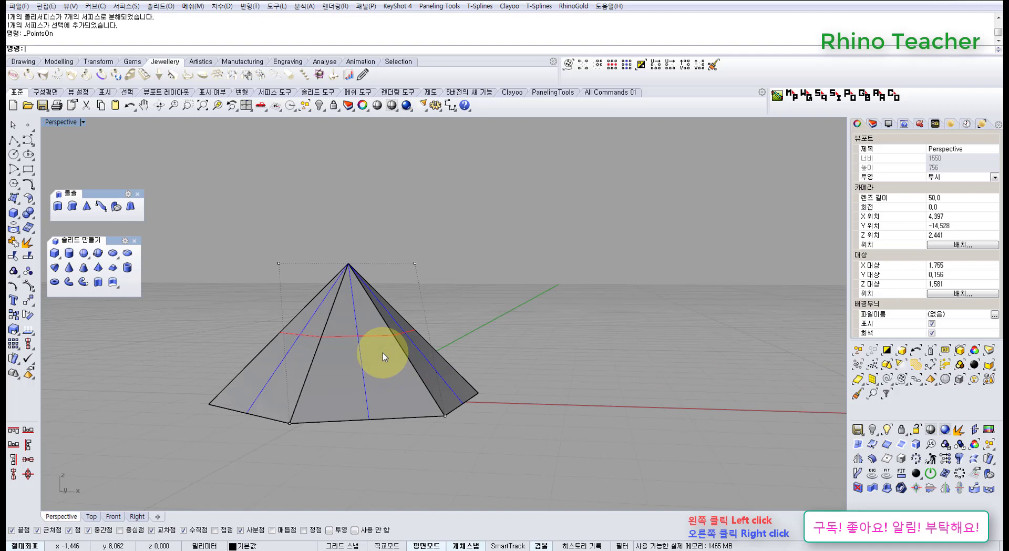
{"action": "right_click_drag", "start_coordinate": [398, 320], "coordinate": [400, 373]}
Move the triangular front face out of the pyramid so that it stands beside it.
{"action": "left_click", "coordinate": [366, 354]}
{"action": "left_click_drag", "start_coordinate": [399, 374], "coordinate": [637, 275]}
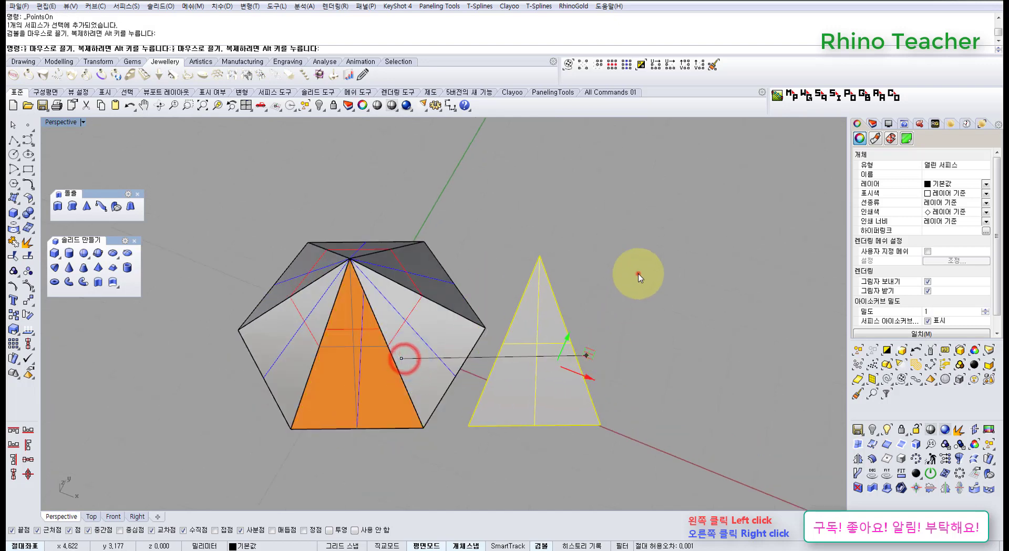
{"action": "right_click_drag", "start_coordinate": [559, 351], "coordinate": [616, 341]}
Turn on the control points of the detached triangular face and try to shrink the trimmed surface to its edges.
{"action": "left_click", "coordinate": [520, 362]}
{"action": "key", "text": "F10"}
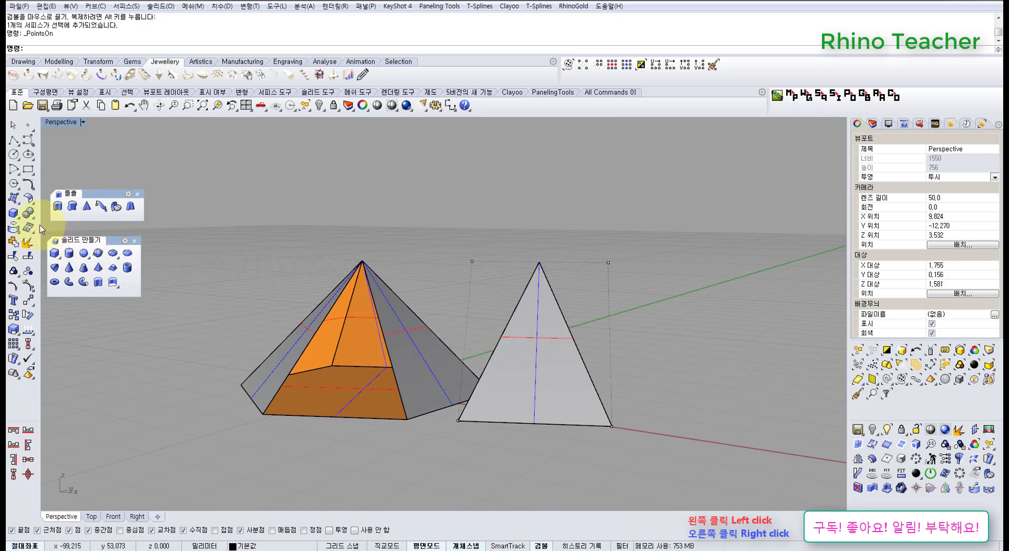
{"action": "left_click", "coordinate": [30, 201]}
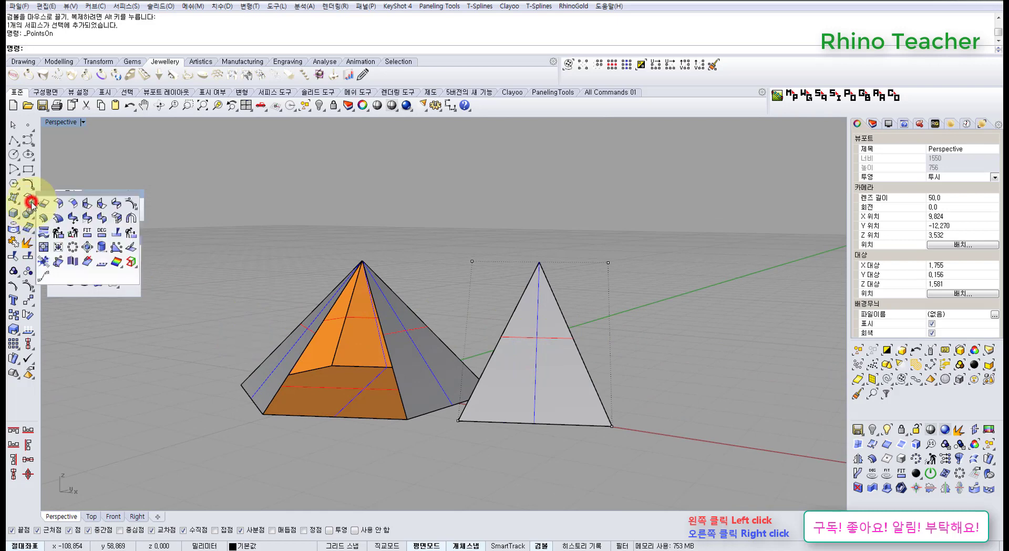
{"action": "left_click", "coordinate": [58, 247]}
{"action": "left_click", "coordinate": [537, 351]}
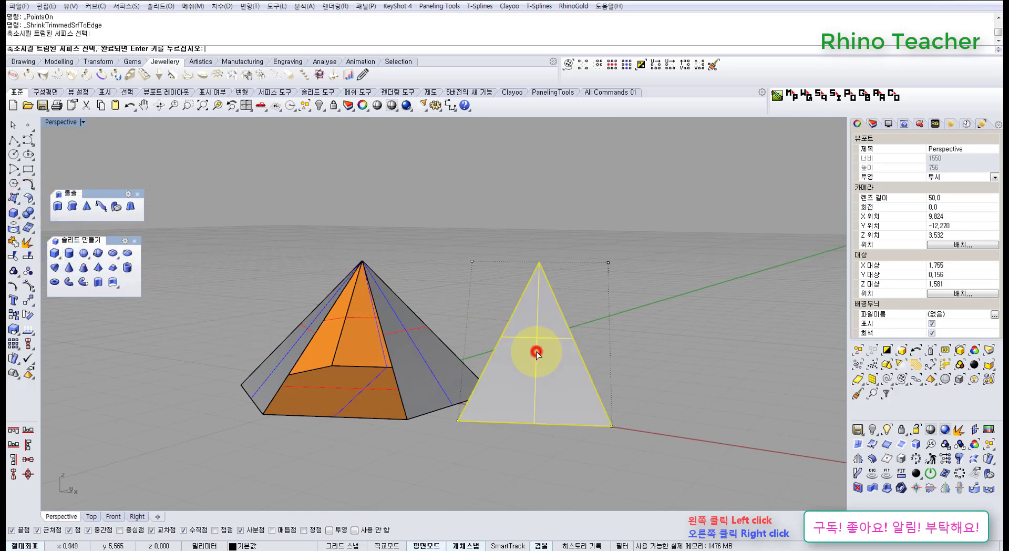
{"action": "right_click", "coordinate": [537, 352]}
{"action": "right_click_drag", "start_coordinate": [536, 351], "coordinate": [500, 306]}
Delete the detached triangular face and all remaining surfaces of the six-sided pyramid.
{"action": "left_click", "coordinate": [525, 348]}
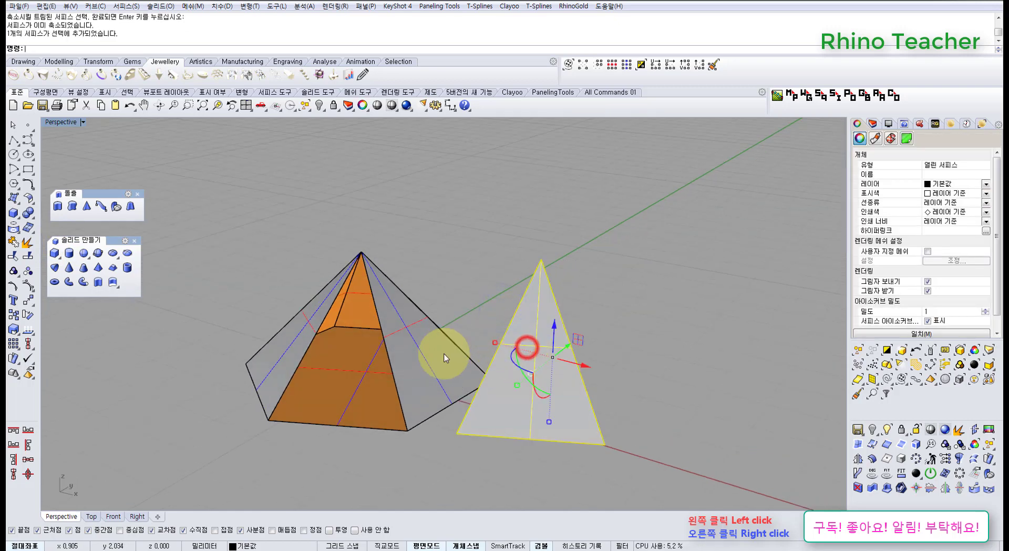
{"action": "key", "text": "Delete"}
{"action": "right_click_drag", "start_coordinate": [414, 352], "coordinate": [407, 378]}
{"action": "left_click_drag", "start_coordinate": [536, 456], "coordinate": [215, 227]}
{"action": "key", "text": "Delete"}
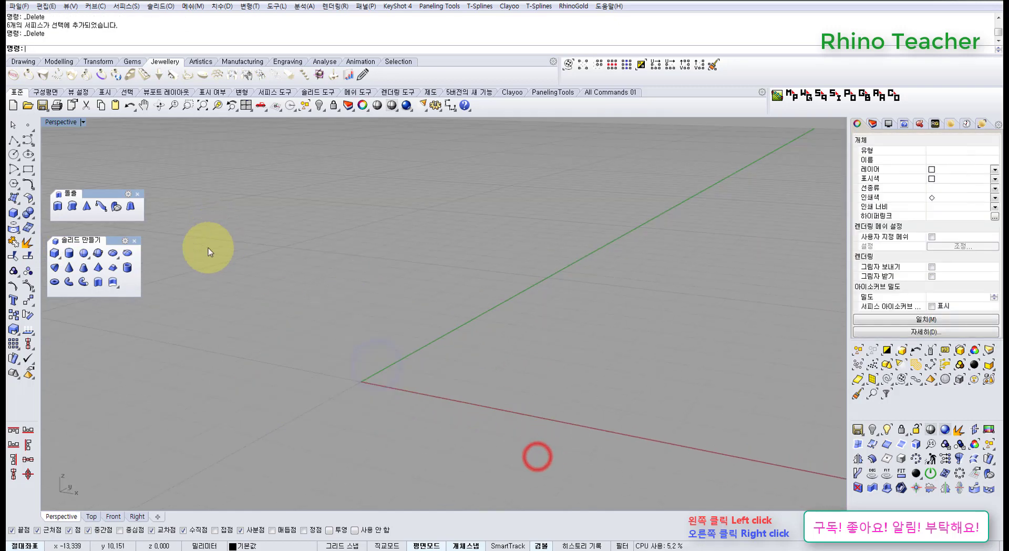
Draw a 5-sided inscribed polygon centred at the origin (0).
{"action": "left_click", "coordinate": [14, 180]}
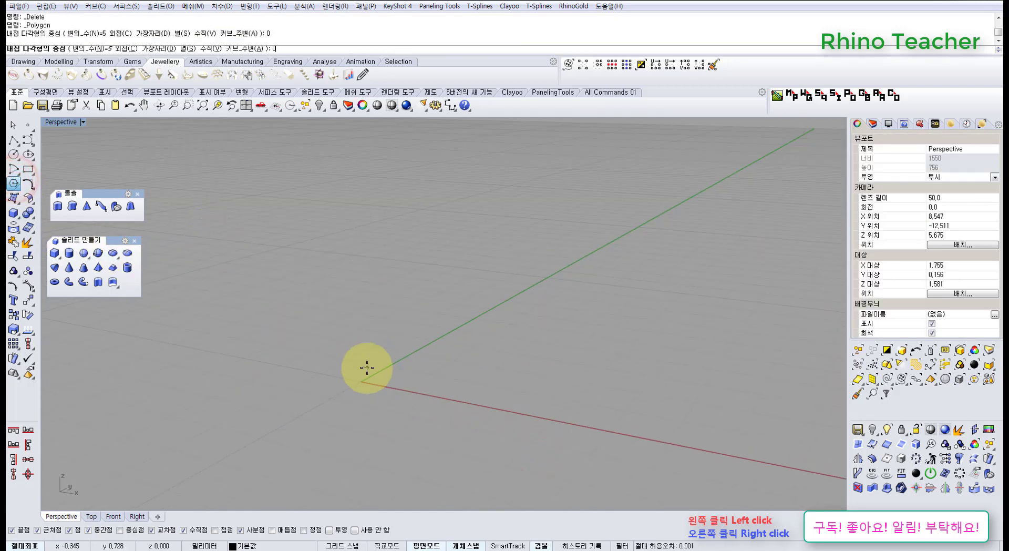
{"action": "type", "text": "0"}
{"action": "key", "text": "Return"}
{"action": "left_click", "coordinate": [431, 343]}
Try extruding the pentagon to a point at the origin (0) with splitting at tangents turned on, and undo the extrusion.
{"action": "left_click_drag", "start_coordinate": [543, 436], "coordinate": [241, 329]}
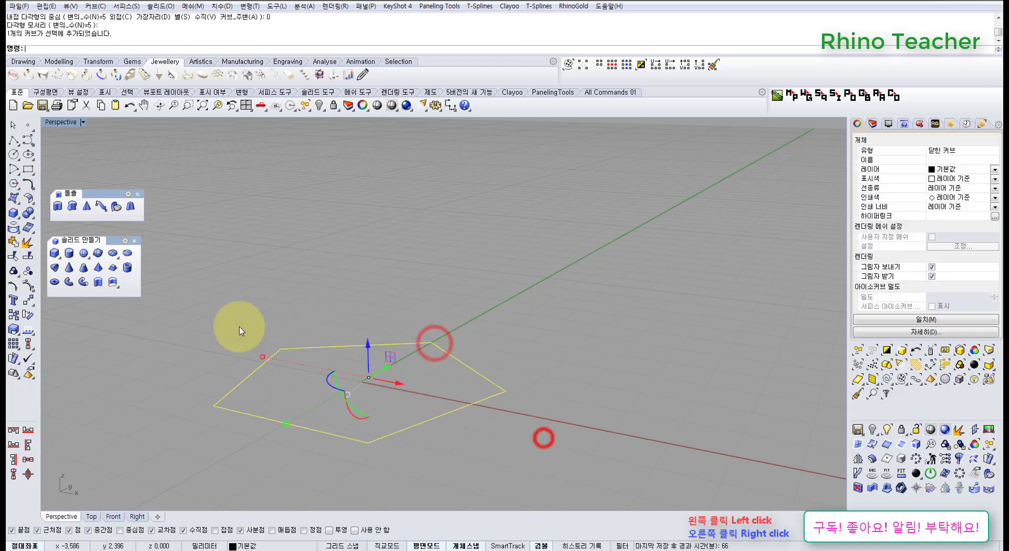
{"action": "left_click", "coordinate": [86, 207]}
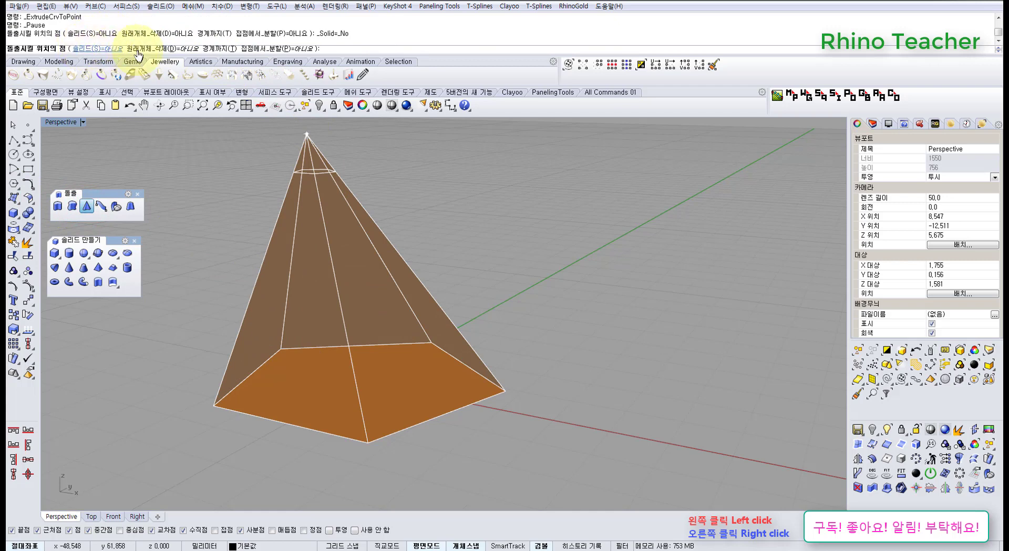
{"action": "left_click", "coordinate": [279, 49]}
{"action": "type", "text": "0"}
{"action": "key", "text": "Return"}
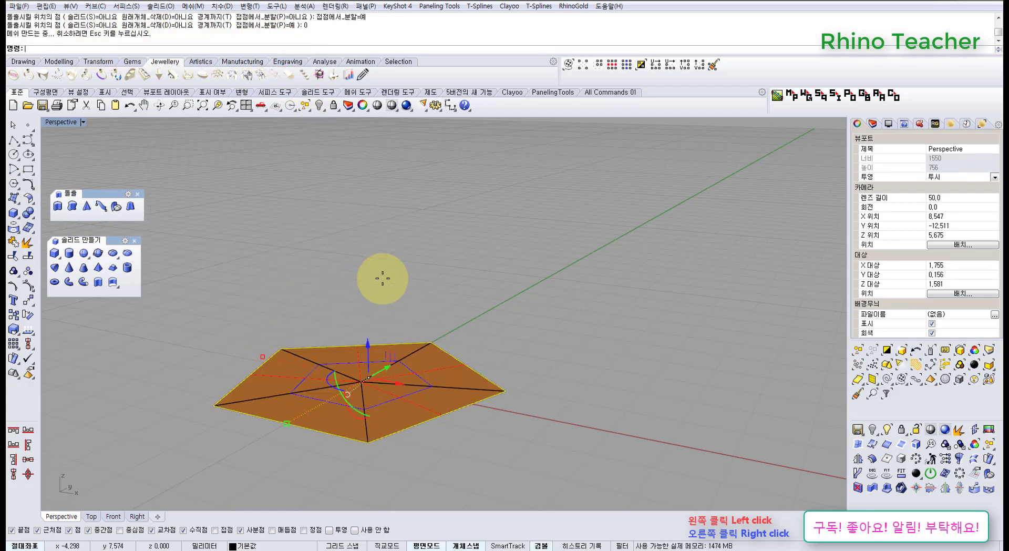
{"action": "left_click", "coordinate": [466, 274]}
{"action": "left_click", "coordinate": [401, 414]}
{"action": "right_click_drag", "start_coordinate": [479, 315], "coordinate": [459, 349]}
{"action": "key", "text": "ctrl+z"}
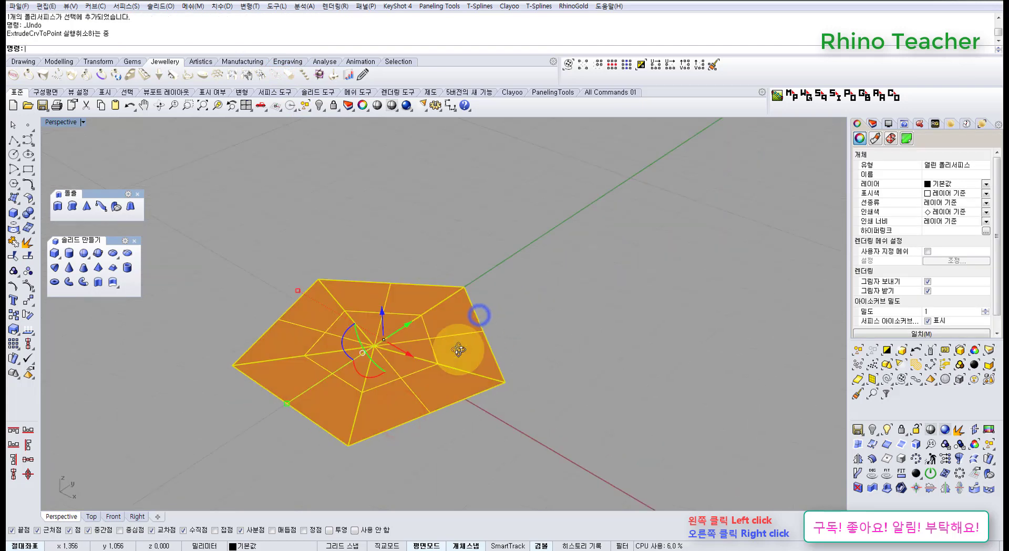
Extrude the pentagon to a point at the origin (0) with splitting at tangents turned off.
{"action": "right_click", "coordinate": [416, 337]}
{"action": "right_click", "coordinate": [344, 249]}
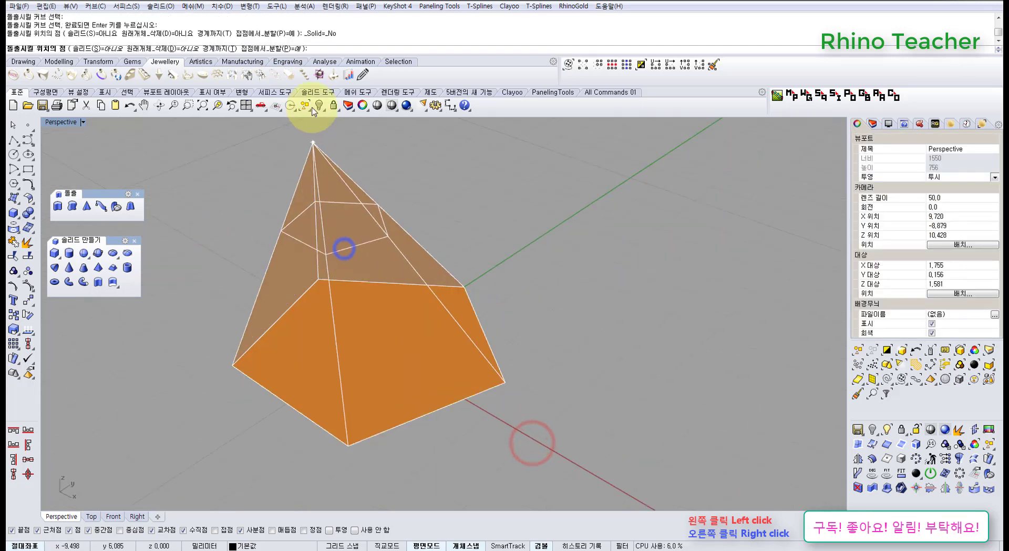
{"action": "left_click", "coordinate": [279, 48]}
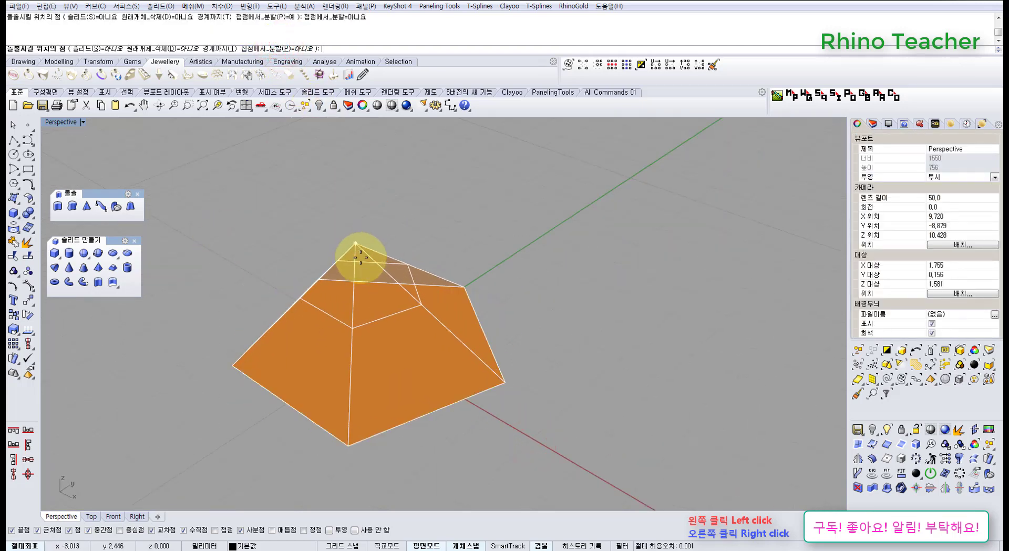
{"action": "type", "text": "0"}
{"action": "key", "text": "Return"}
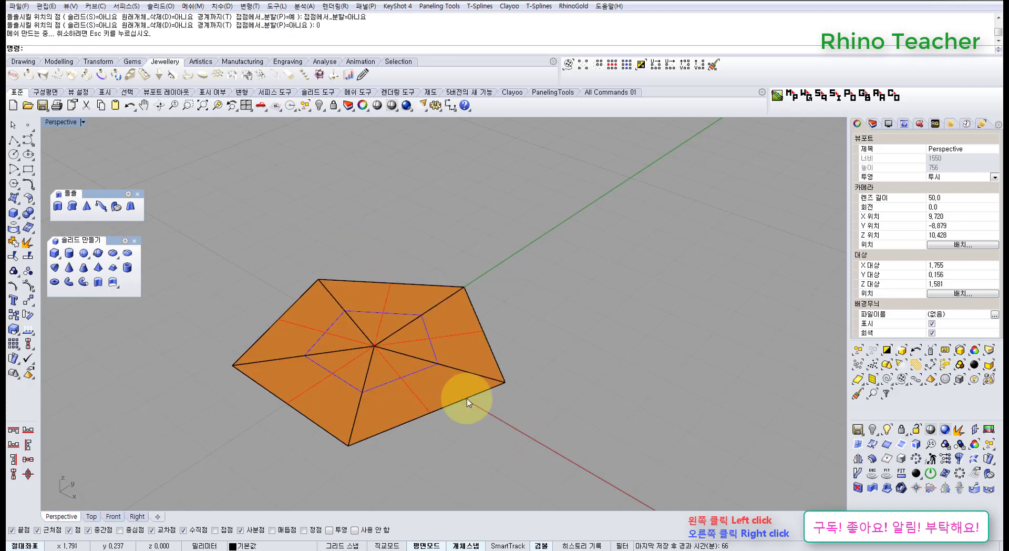
Explode the flat pentagonal polysurface into separate surfaces and turn on their control points.
{"action": "left_click", "coordinate": [522, 450]}
{"action": "left_click", "coordinate": [408, 384]}
{"action": "left_click", "coordinate": [26, 240]}
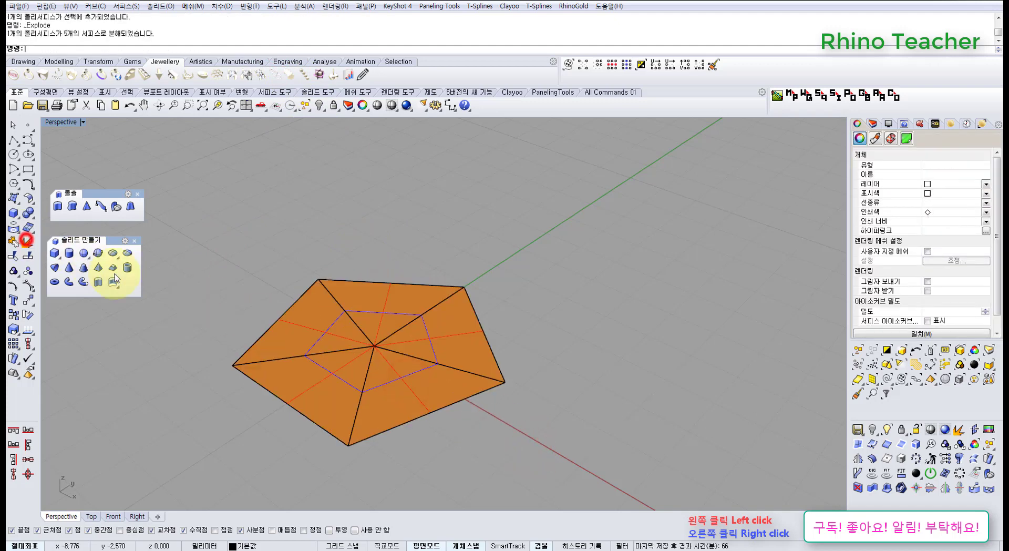
{"action": "key", "text": "F10"}
Select the control points at the pentagon's centre and raise them vertically to shape a five-sided pyramid.
{"action": "scroll", "coordinate": [379, 345], "scroll_direction": "up", "scroll_amount": 5}
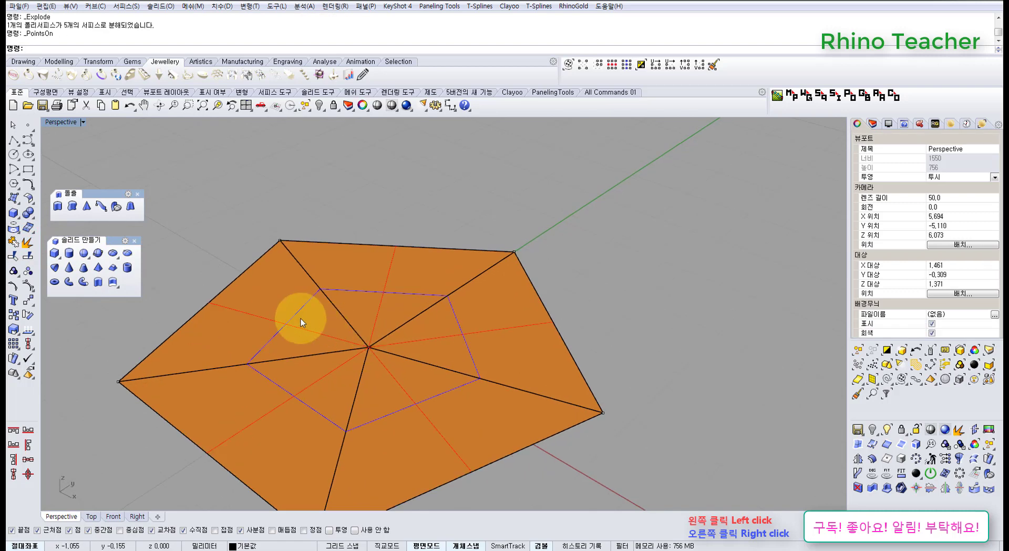
{"action": "left_click_drag", "start_coordinate": [324, 325], "coordinate": [417, 388]}
{"action": "right_click_drag", "start_coordinate": [369, 361], "coordinate": [367, 300]}
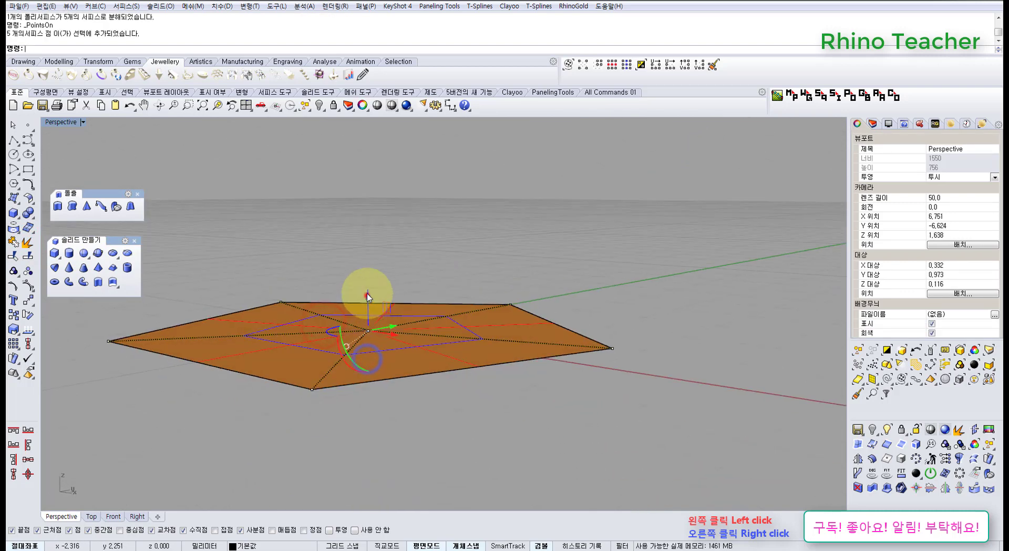
{"action": "left_click_drag", "start_coordinate": [367, 295], "coordinate": [368, 150]}
{"action": "right_click_drag", "start_coordinate": [400, 190], "coordinate": [370, 251]}
{"action": "left_click", "coordinate": [368, 208]}
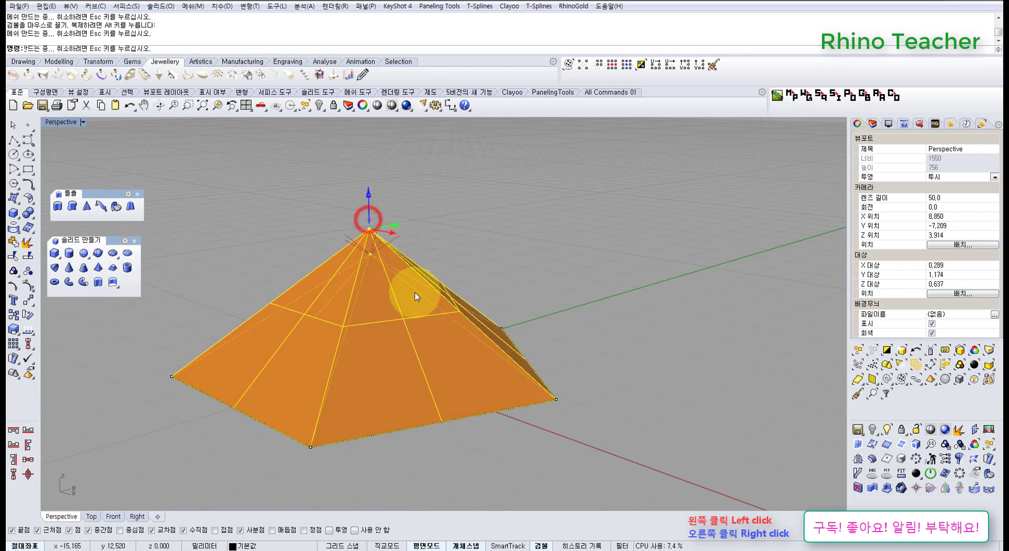
Check the control points of one front face, hide them, and view the five-sided pyramid from several angles.
{"action": "left_click", "coordinate": [403, 343]}
{"action": "key", "text": "F10"}
{"action": "key", "text": "Escape"}
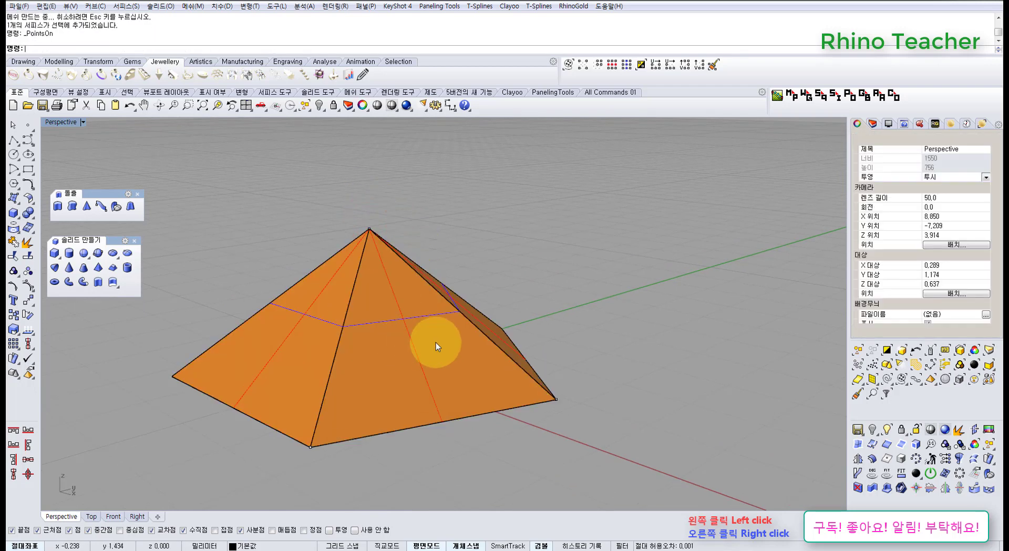
{"action": "right_click_drag", "start_coordinate": [425, 341], "coordinate": [412, 279]}
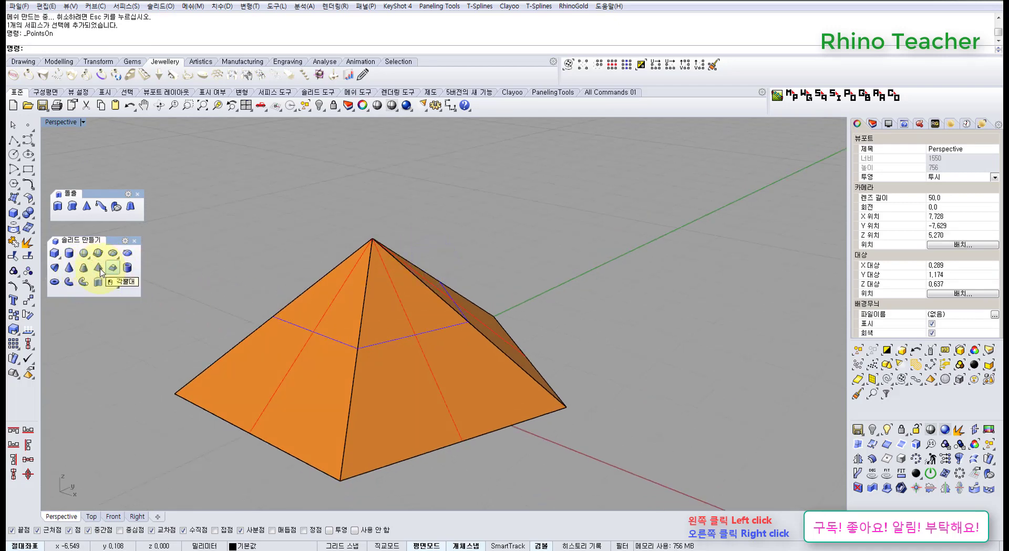
{"action": "right_click_drag", "start_coordinate": [412, 311], "coordinate": [401, 288]}
Turn on the control points of all five faces and lower the apex points to flatten the pyramid.
{"action": "left_click_drag", "start_coordinate": [408, 220], "coordinate": [337, 256]}
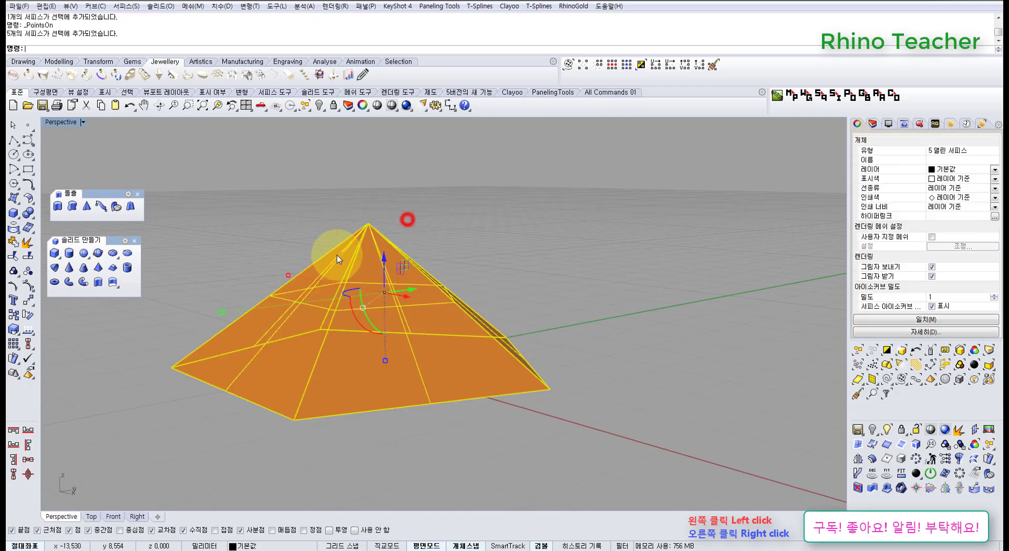
{"action": "key", "text": "Return"}
{"action": "left_click_drag", "start_coordinate": [326, 214], "coordinate": [430, 244]}
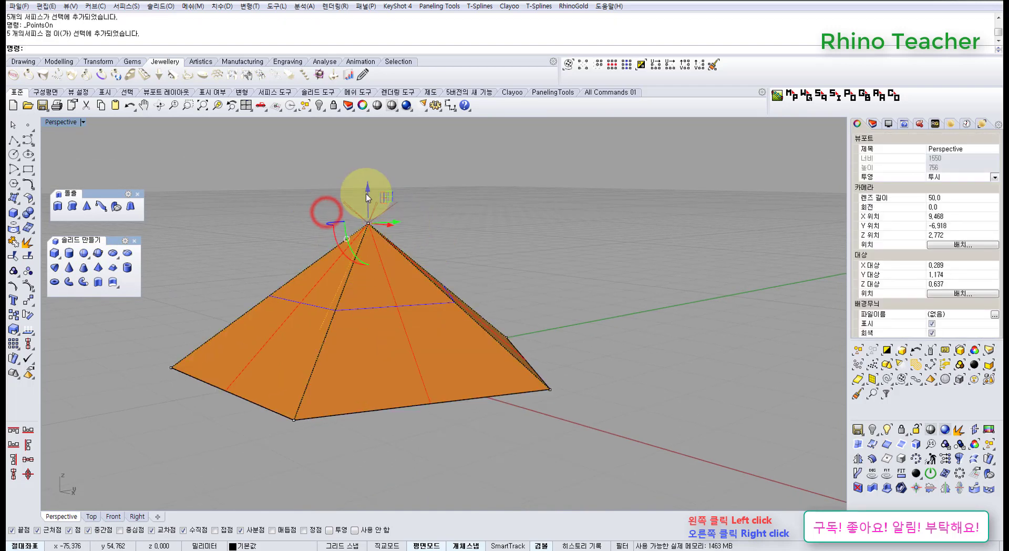
{"action": "left_click_drag", "start_coordinate": [367, 198], "coordinate": [407, 265]}
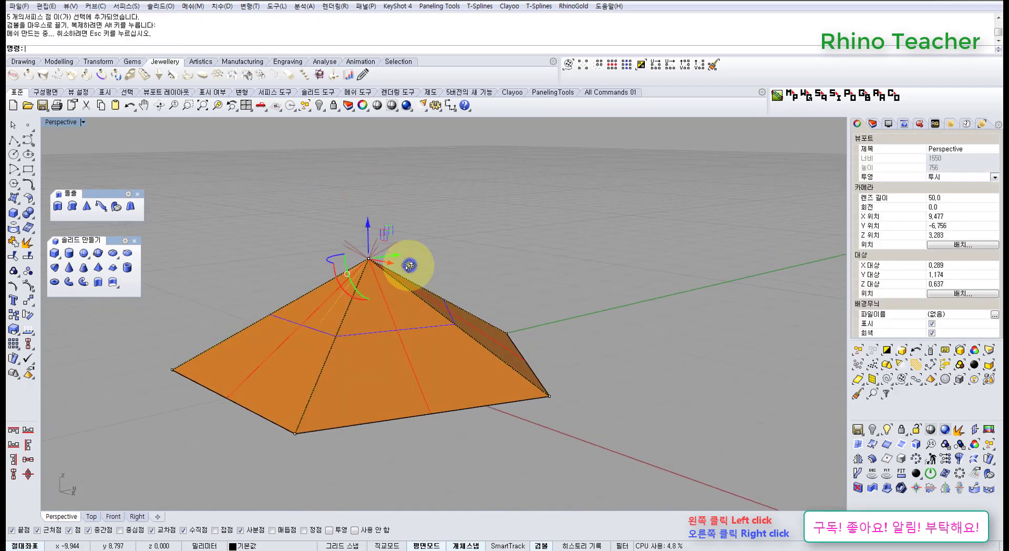
Change the degree of all five pyramid faces to 3 in both the U and V directions.
{"action": "left_click", "coordinate": [29, 200]}
{"action": "left_click", "coordinate": [101, 233]}
{"action": "right_click_drag", "start_coordinate": [339, 281], "coordinate": [339, 256]}
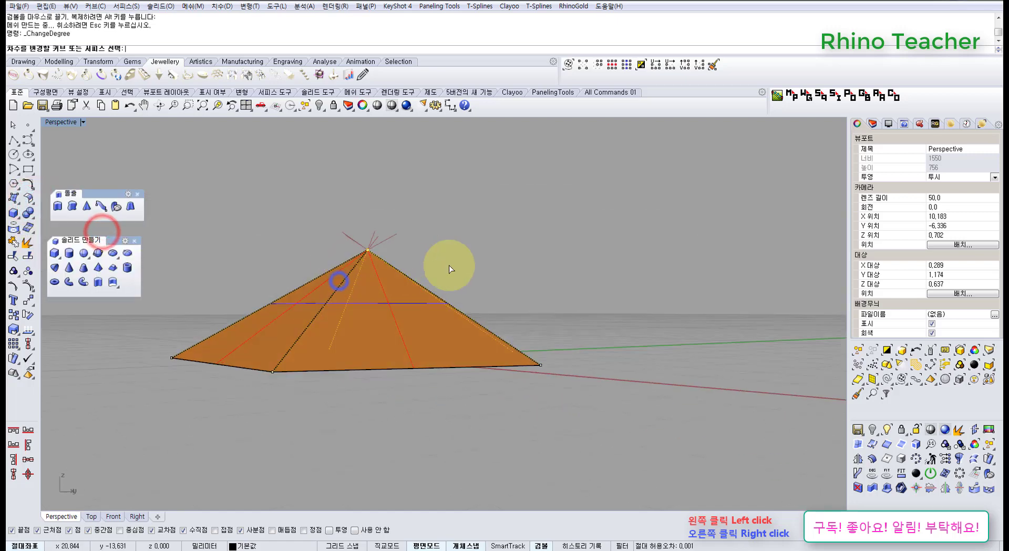
{"action": "left_click_drag", "start_coordinate": [469, 265], "coordinate": [287, 295]}
{"action": "right_click", "coordinate": [361, 255]}
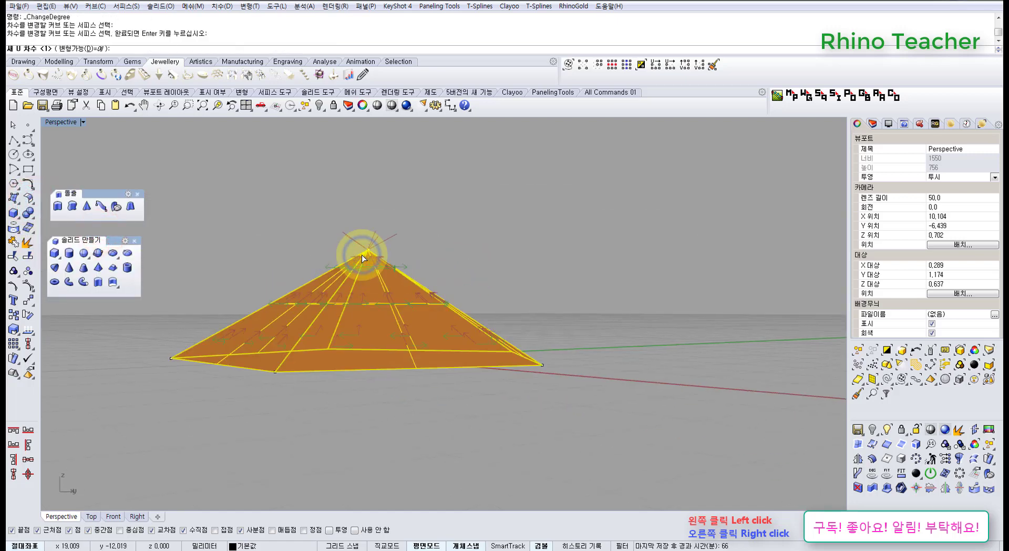
{"action": "key", "text": "Return"}
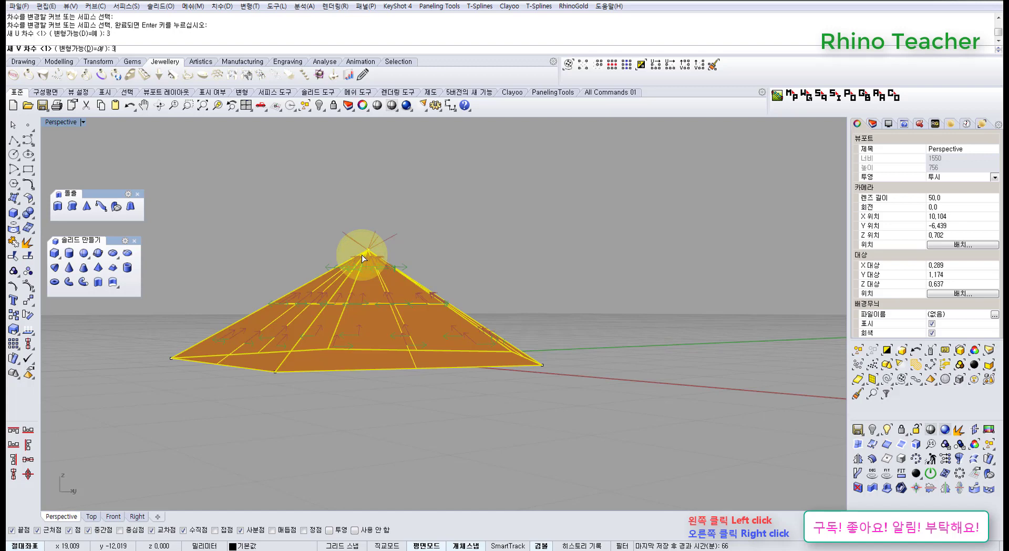
{"action": "key", "text": "Return"}
Select the lower intermediate row of control points around all five faces and switch to the Top view.
{"action": "right_click_drag", "start_coordinate": [385, 279], "coordinate": [294, 299]}
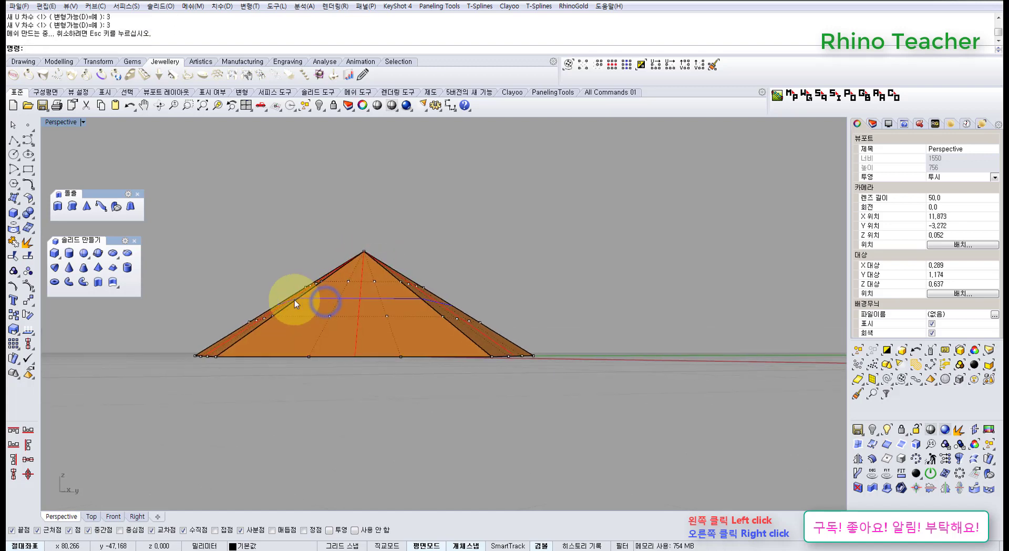
{"action": "left_click_drag", "start_coordinate": [218, 300], "coordinate": [544, 335]}
{"action": "right_click_drag", "start_coordinate": [419, 274], "coordinate": [412, 417]}
{"action": "key", "text": "ctrl+F1"}
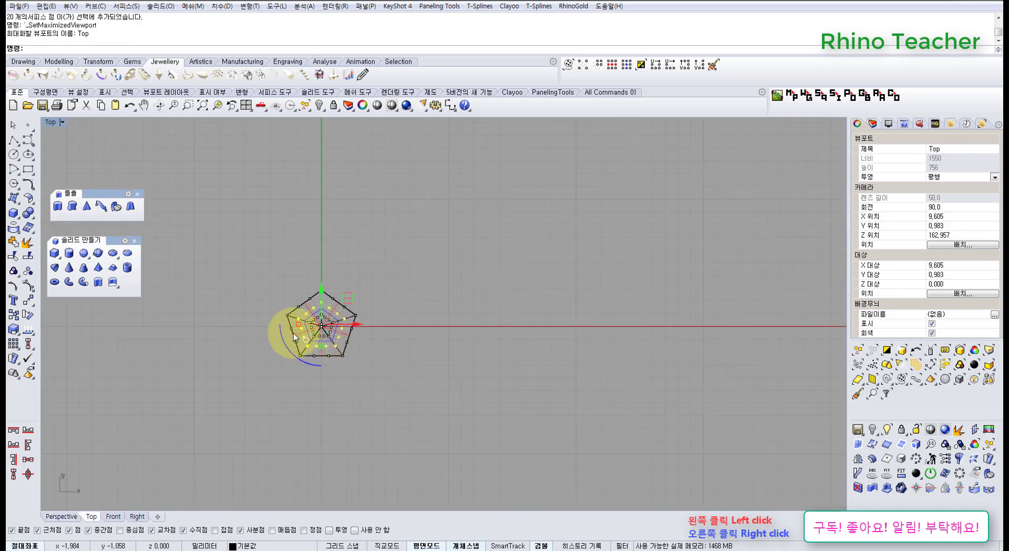
{"action": "scroll", "coordinate": [427, 352], "scroll_direction": "up", "scroll_amount": 10}
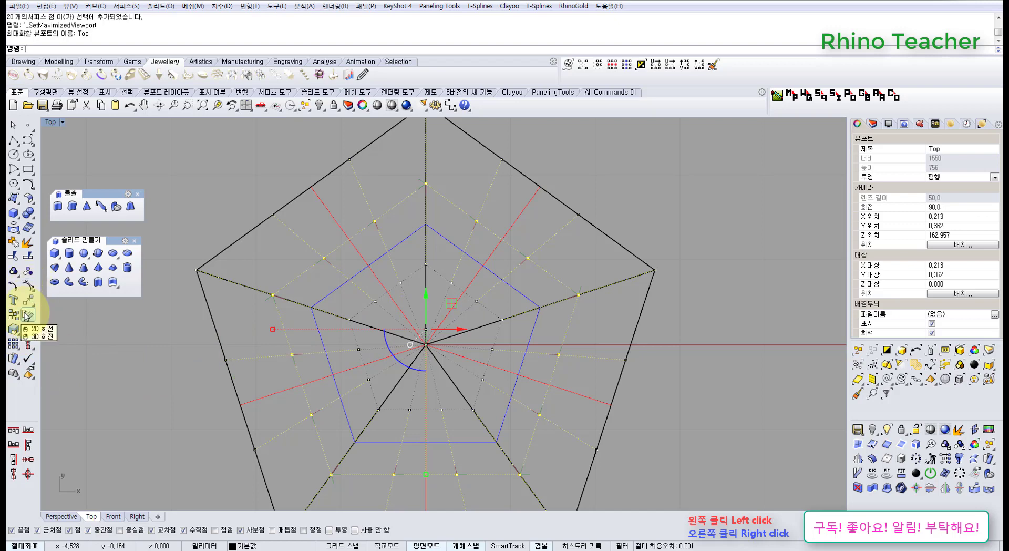
Scale the selected control points outward in two dimensions from the origin (0) to bulge the faces.
{"action": "left_click", "coordinate": [14, 329]}
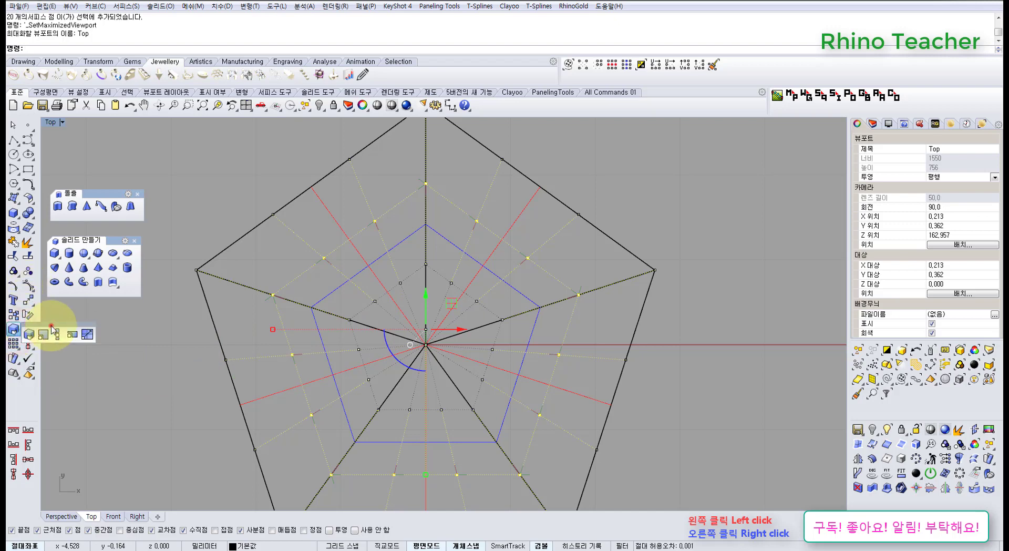
{"action": "left_click_drag", "start_coordinate": [51, 326], "coordinate": [72, 350]}
{"action": "left_click", "coordinate": [64, 362]}
{"action": "scroll", "coordinate": [457, 361], "scroll_direction": "down", "scroll_amount": 4}
{"action": "right_click_drag", "start_coordinate": [446, 379], "coordinate": [461, 362]}
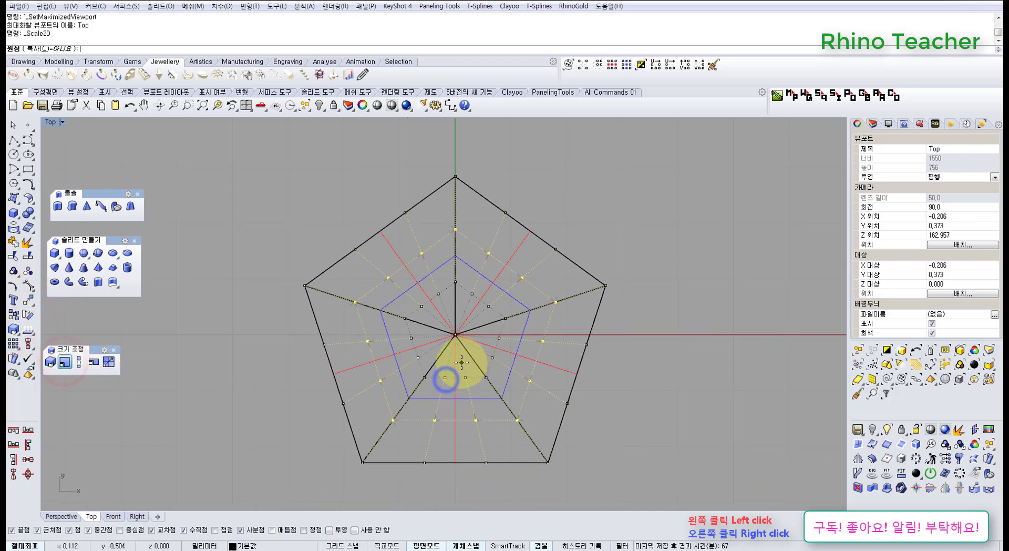
{"action": "type", "text": "0"}
{"action": "key", "text": "Return"}
{"action": "left_click", "coordinate": [315, 397]}
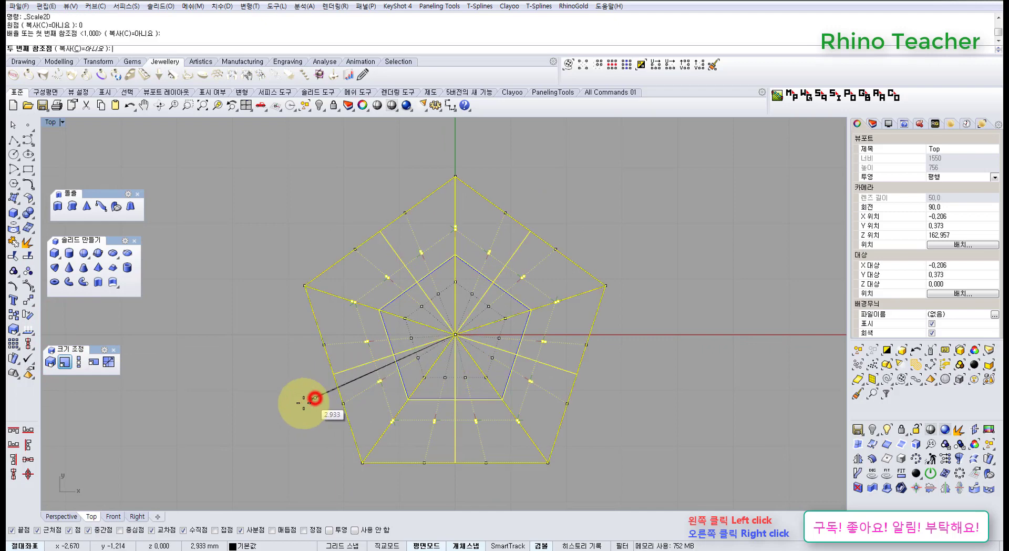
{"action": "left_click", "coordinate": [254, 417]}
{"action": "key", "text": "Escape"}
In the Perspective view, select the apex control points and move them straight down below the pyramid's base.
{"action": "key", "text": "ctrl+F4"}
{"action": "mouse_move", "coordinate": [420, 403]}
{"action": "right_mouse_down"}
{"action": "mouse_move", "coordinate": [395, 355]}
{"action": "mouse_move", "coordinate": [394, 269]}
{"action": "mouse_move", "coordinate": [405, 266]}
{"action": "right_mouse_up"}
{"action": "scroll", "coordinate": [344, 236], "scroll_direction": "up", "scroll_amount": 2}
{"action": "left_click_drag", "start_coordinate": [324, 220], "coordinate": [366, 249]}
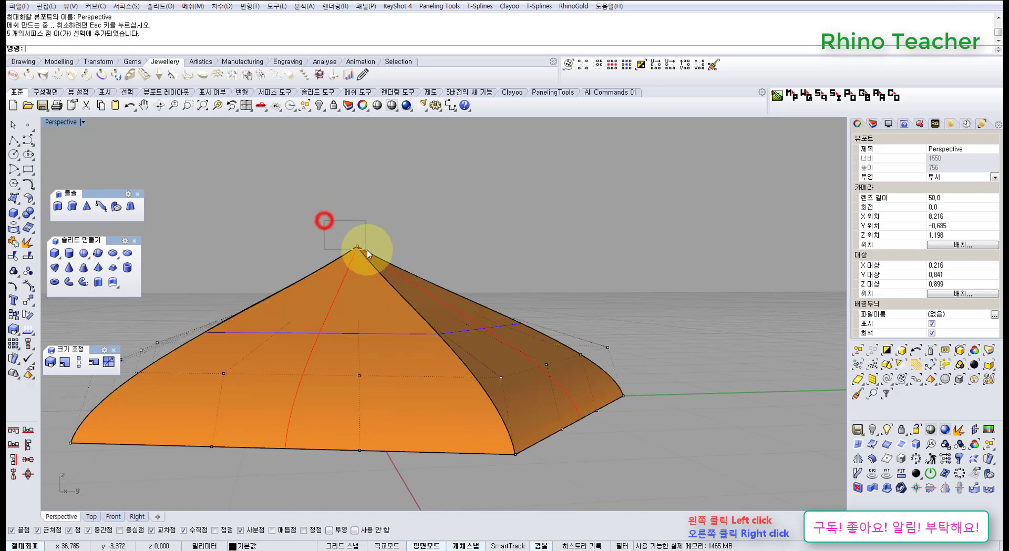
{"action": "left_click_drag", "start_coordinate": [358, 210], "coordinate": [375, 391]}
{"action": "right_click_drag", "start_coordinate": [405, 316], "coordinate": [296, 295]}
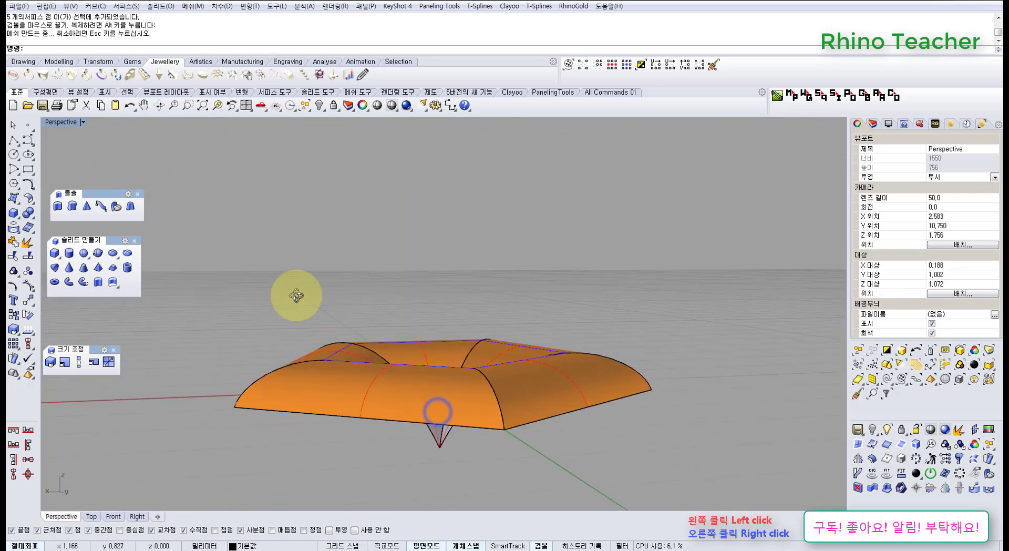
Delete the reshaped pyramid's surfaces together with the base curve.
{"action": "key", "text": "Escape"}
{"action": "left_click_drag", "start_coordinate": [488, 270], "coordinate": [245, 477]}
{"action": "key", "text": "Delete"}
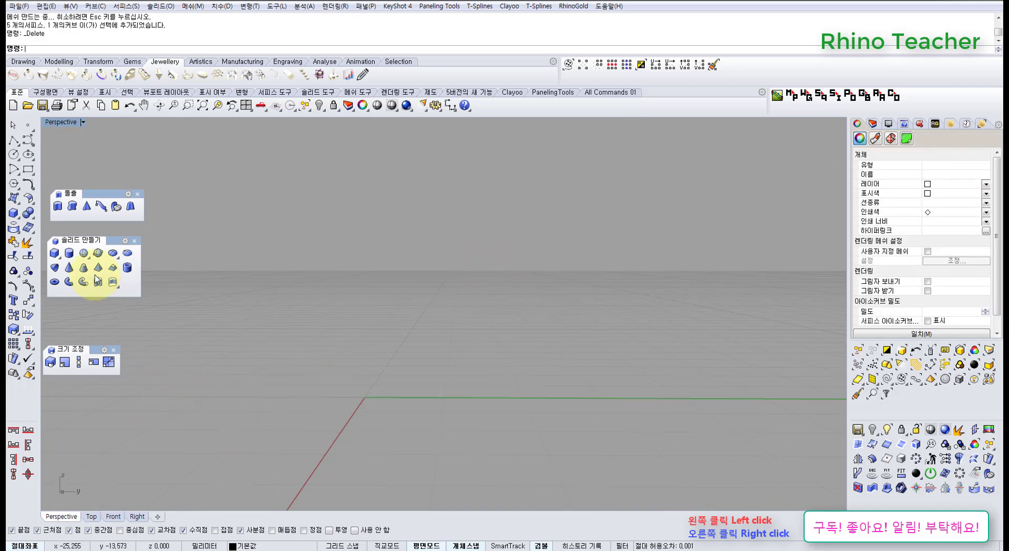
Create a six-pointed star pyramid centred at 0 with an outer radius of about 1.865 mm, and delete it.
{"action": "left_click", "coordinate": [96, 271]}
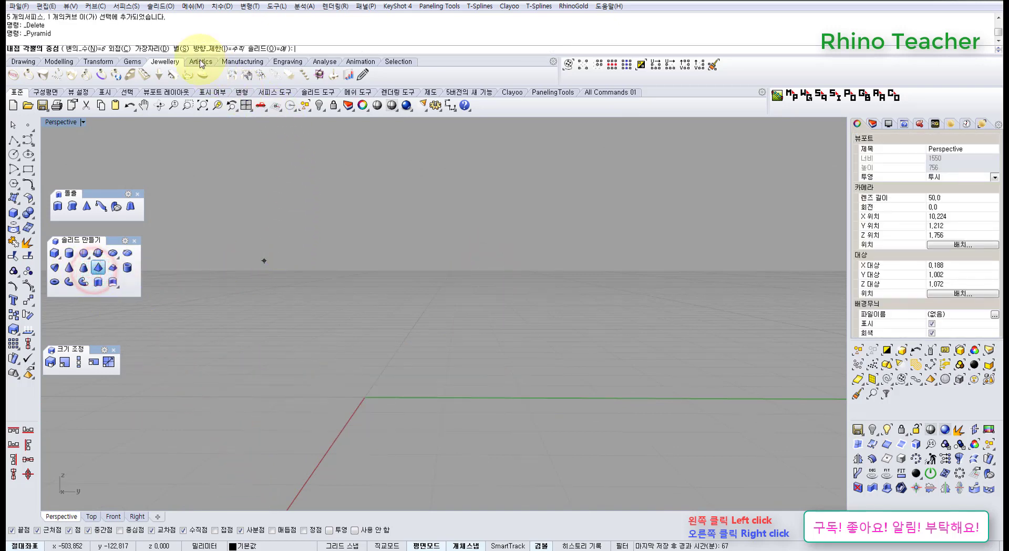
{"action": "left_click", "coordinate": [180, 49]}
{"action": "right_click_drag", "start_coordinate": [347, 241], "coordinate": [353, 304]}
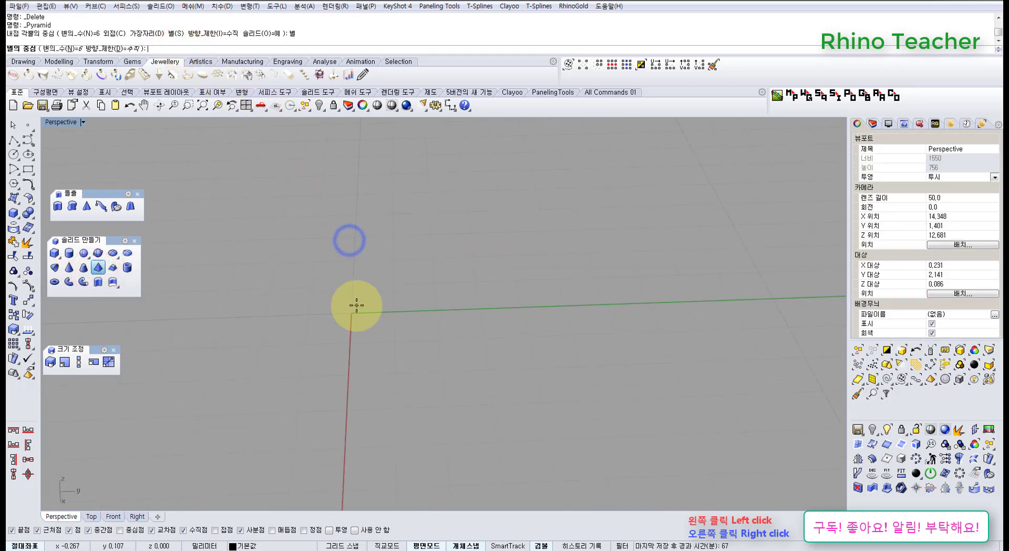
{"action": "type", "text": "0"}
{"action": "key", "text": "Return"}
{"action": "left_click", "coordinate": [439, 311]}
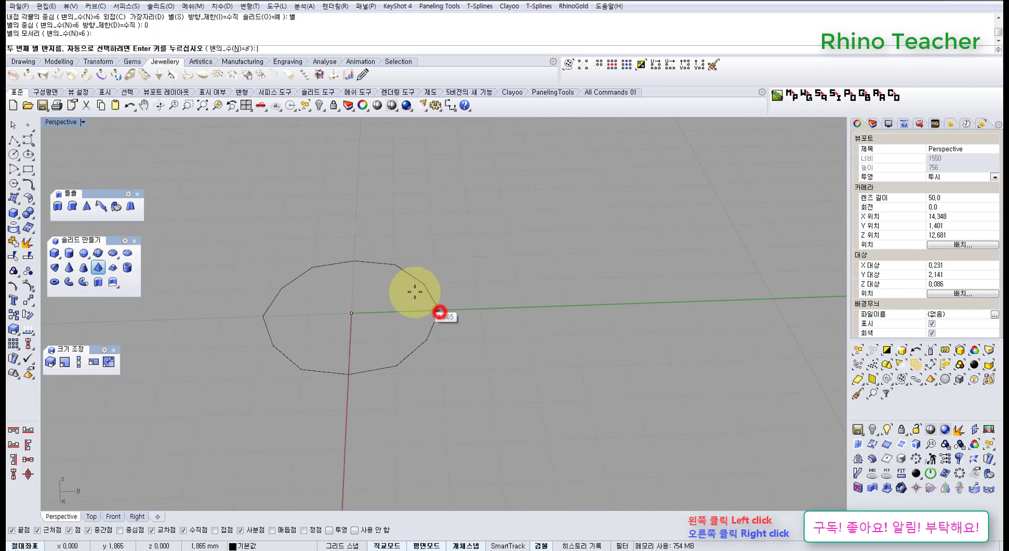
{"action": "left_click", "coordinate": [402, 291]}
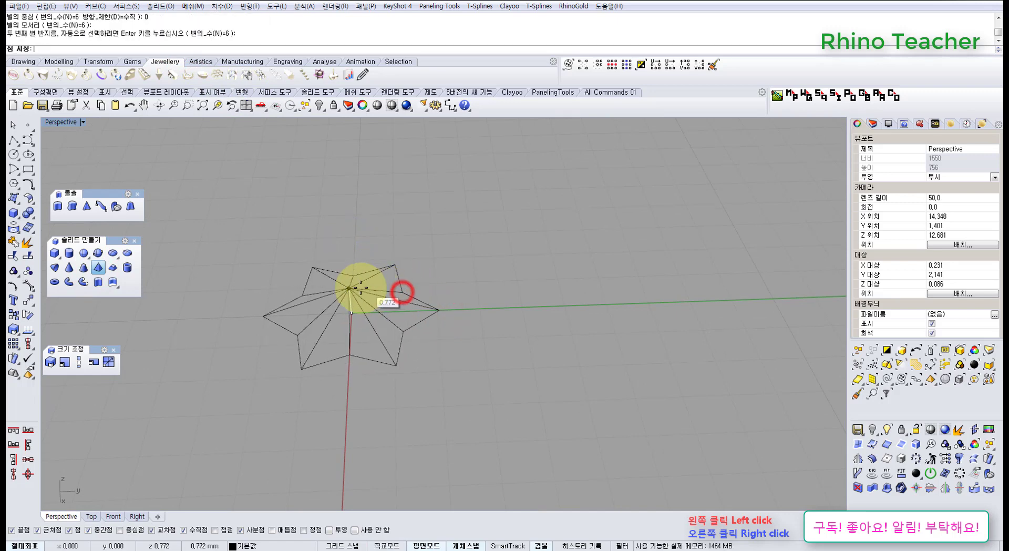
{"action": "left_click", "coordinate": [362, 277]}
{"action": "right_click_drag", "start_coordinate": [362, 277], "coordinate": [362, 307]}
{"action": "right_click_drag", "start_coordinate": [377, 365], "coordinate": [315, 342]}
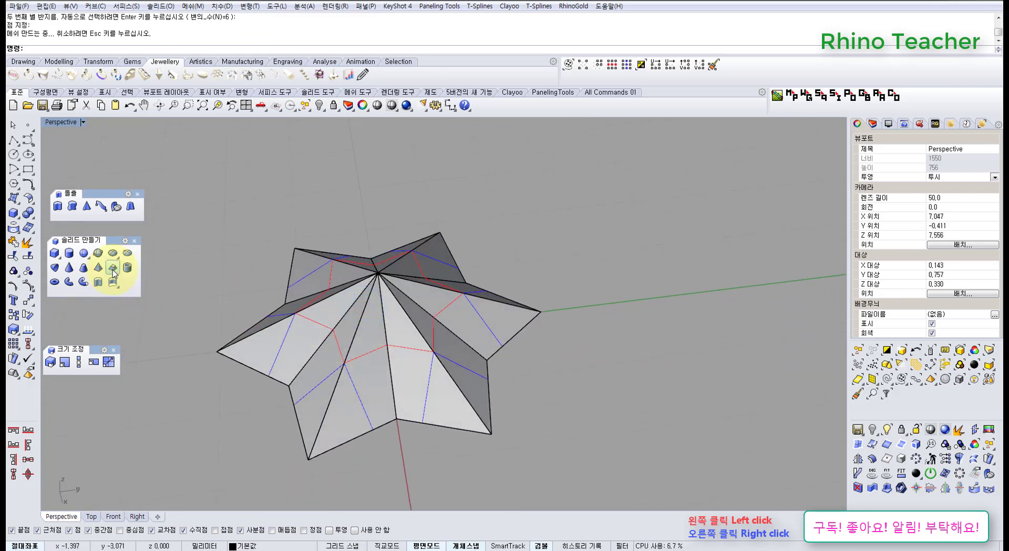
{"action": "left_click_drag", "start_coordinate": [533, 212], "coordinate": [236, 409]}
{"action": "key", "text": "Delete"}
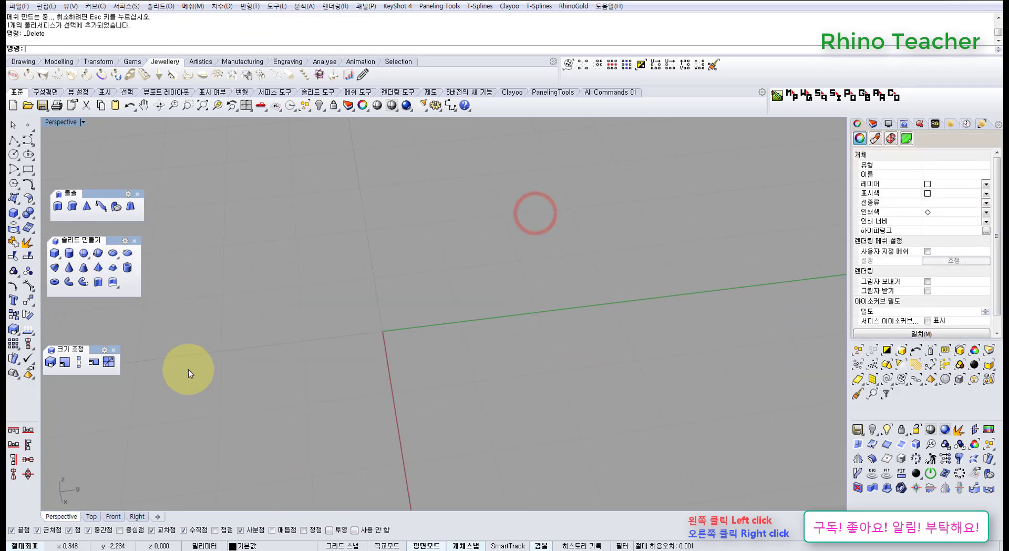
Create a five-sided truncated pyramid near the origin with a smaller top face, and delete it.
{"action": "left_click", "coordinate": [111, 267]}
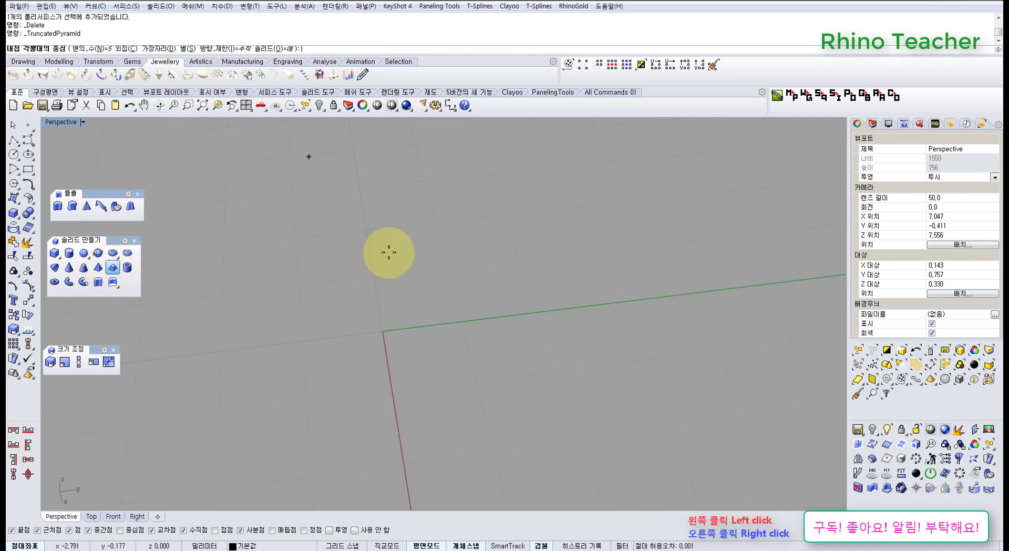
{"action": "left_click", "coordinate": [375, 320]}
{"action": "left_click", "coordinate": [465, 304]}
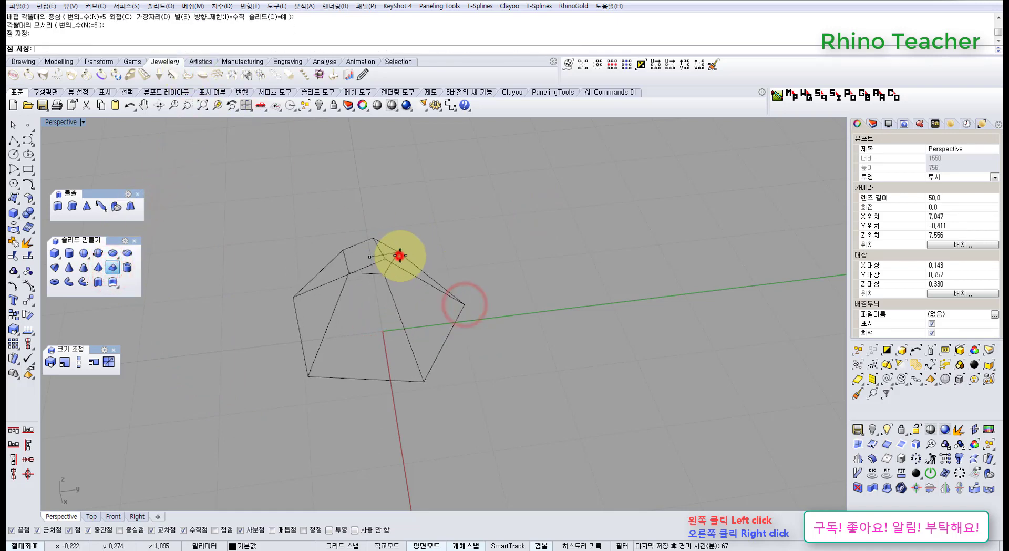
{"action": "left_click", "coordinate": [400, 250]}
{"action": "left_click", "coordinate": [413, 255]}
{"action": "left_click_drag", "start_coordinate": [450, 202], "coordinate": [347, 294]}
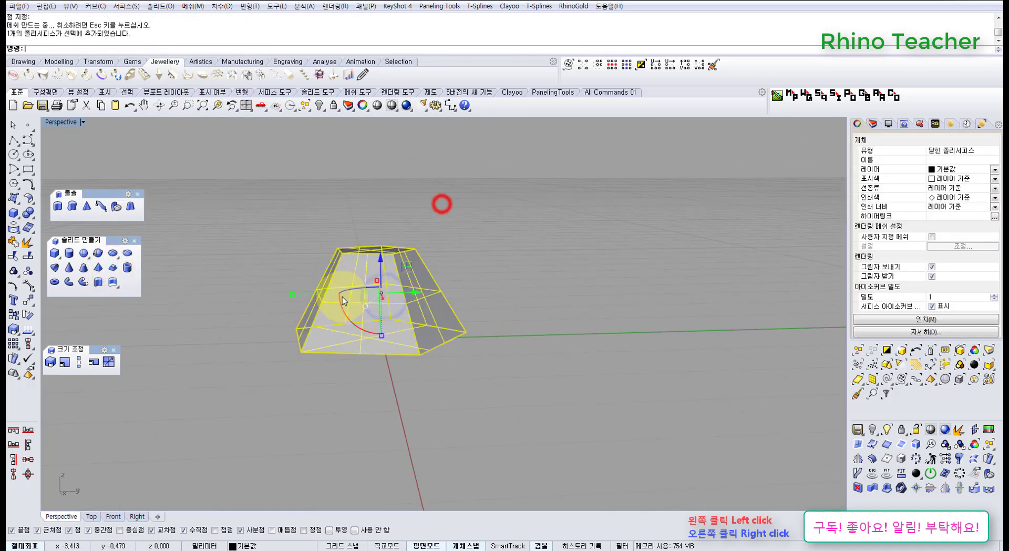
{"action": "key", "text": "Delete"}
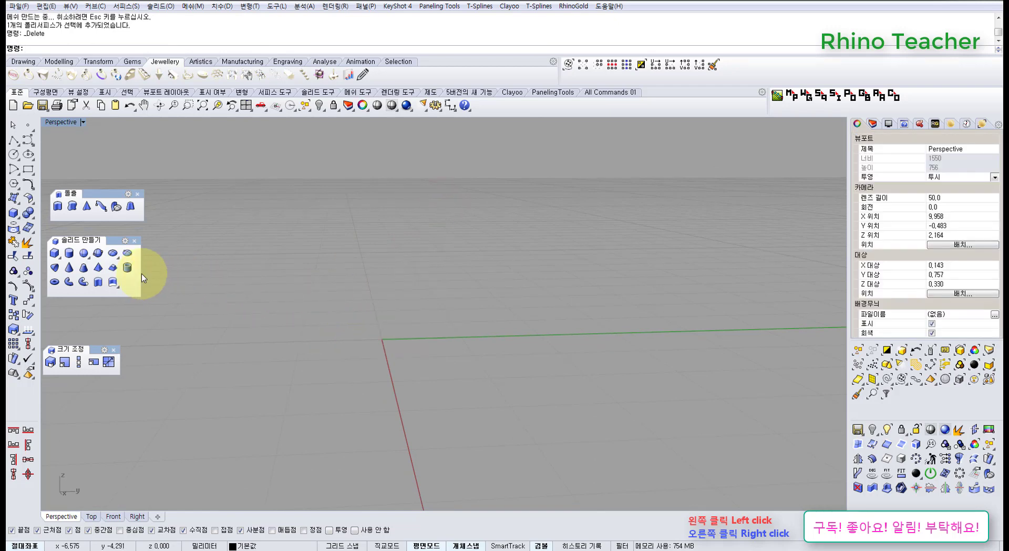
Create a thick-walled vertical tube about 2.3 mm high near the origin, and delete it.
{"action": "left_click", "coordinate": [127, 267]}
{"action": "right_click_drag", "start_coordinate": [383, 275], "coordinate": [368, 315]}
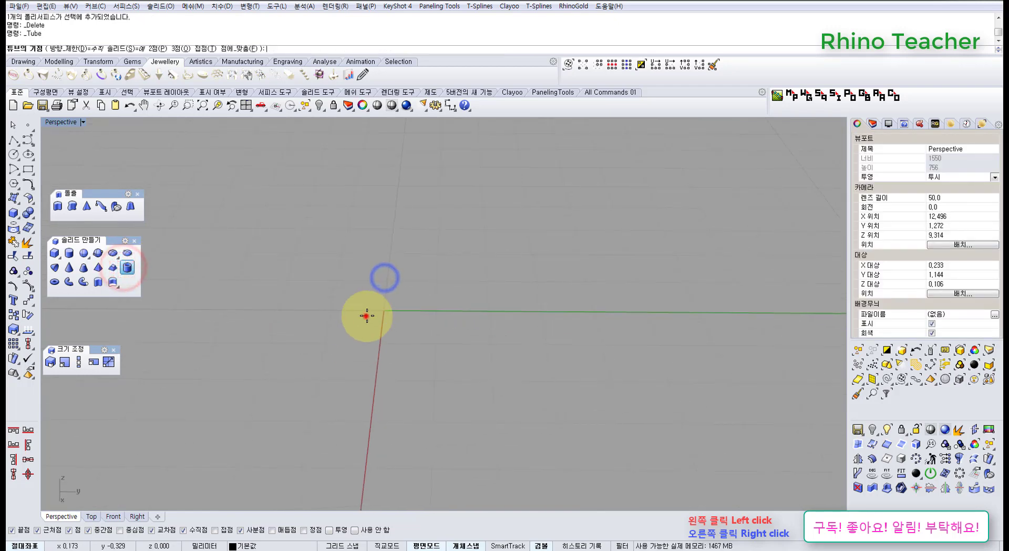
{"action": "left_click", "coordinate": [366, 315]}
{"action": "left_click", "coordinate": [474, 315]}
{"action": "left_click", "coordinate": [448, 315]}
{"action": "left_click", "coordinate": [421, 209]}
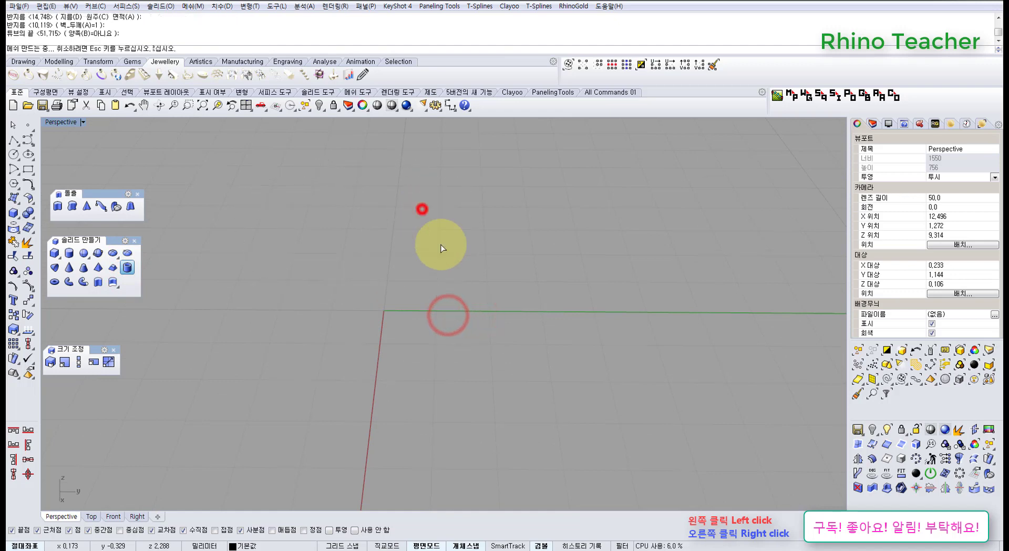
{"action": "right_click_drag", "start_coordinate": [460, 295], "coordinate": [444, 291]}
{"action": "right_click", "coordinate": [444, 292]}
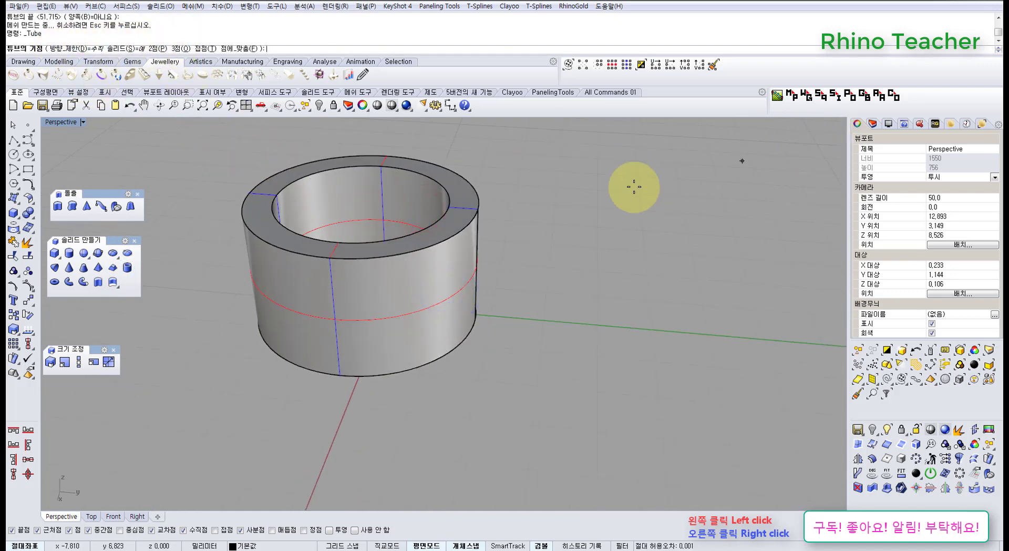
{"action": "key", "text": "Escape"}
{"action": "left_click", "coordinate": [424, 326]}
{"action": "key", "text": "Delete"}
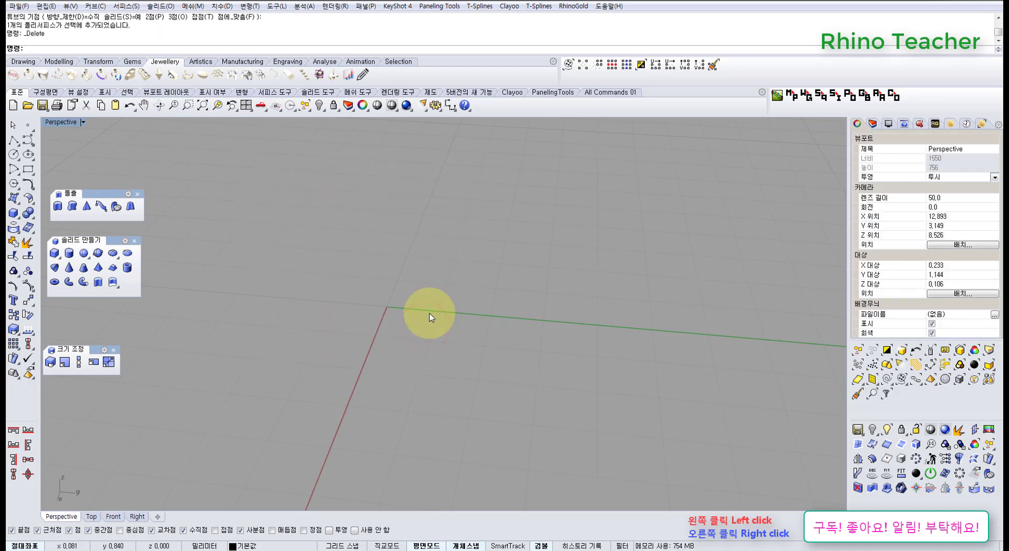
Create a six-sided pyramid near the origin with the Pyramid command, and delete it.
{"action": "right_click_drag", "start_coordinate": [430, 313], "coordinate": [274, 342]}
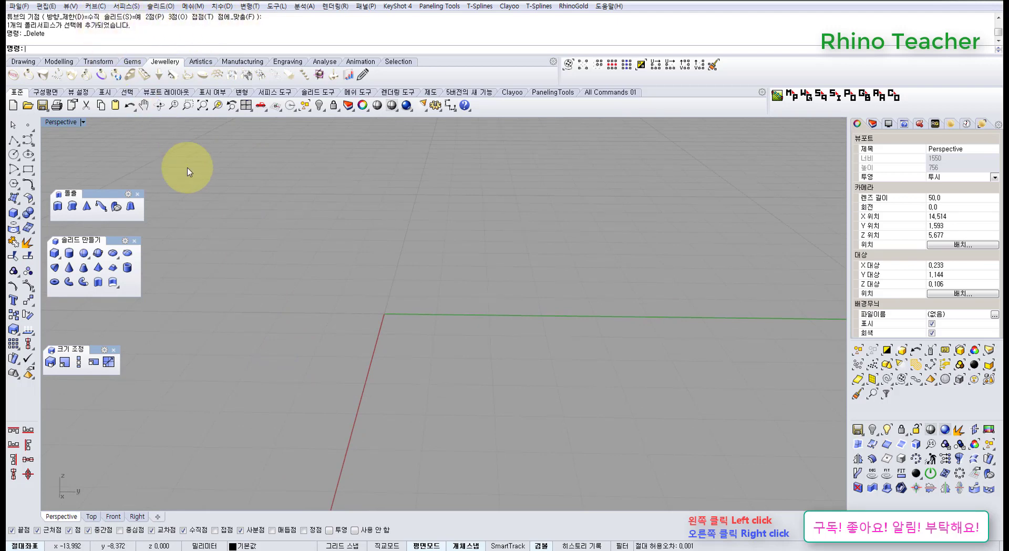
{"action": "left_click", "coordinate": [97, 267]}
{"action": "left_click", "coordinate": [370, 304]}
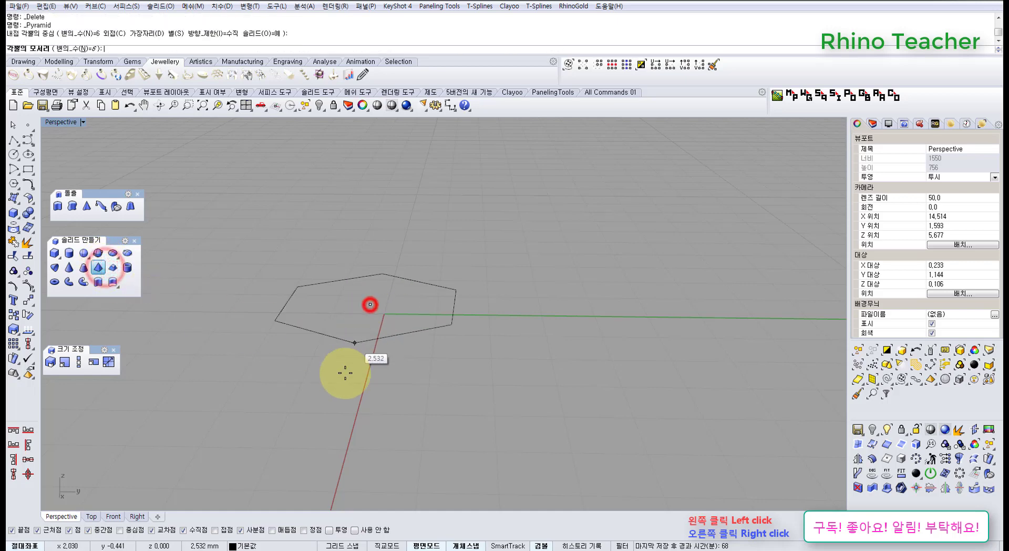
{"action": "left_click", "coordinate": [429, 369]}
{"action": "left_click", "coordinate": [404, 204]}
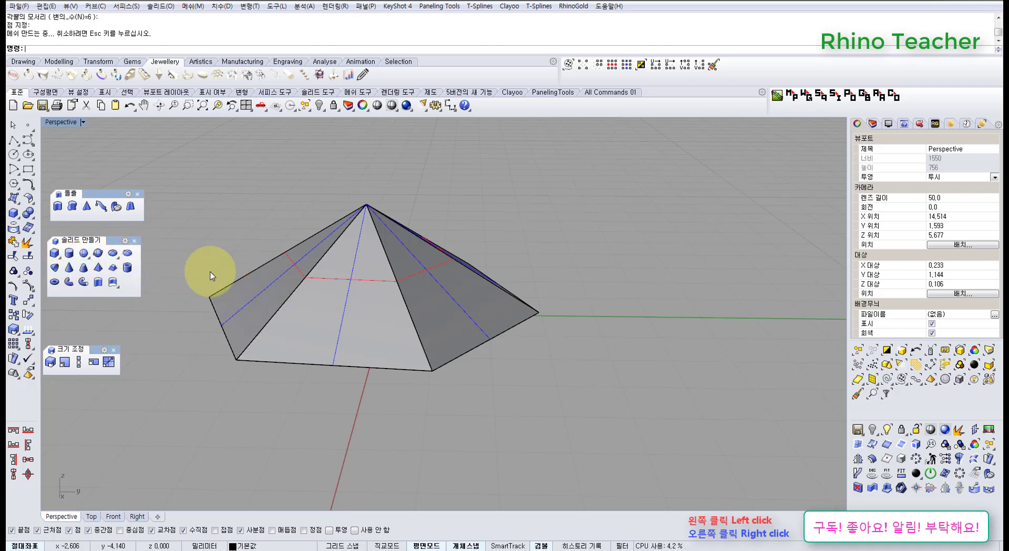
{"action": "left_click", "coordinate": [339, 336]}
{"action": "key", "text": "Delete"}
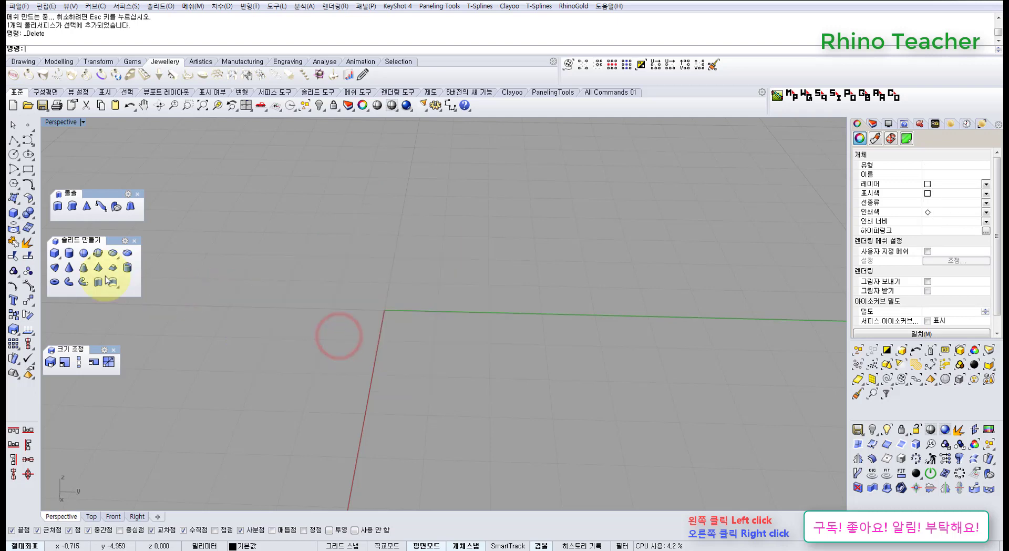
Create another six-sided pyramid near the origin with its apex above the base.
{"action": "left_click", "coordinate": [98, 267]}
{"action": "left_click", "coordinate": [359, 287]}
{"action": "left_click", "coordinate": [432, 362]}
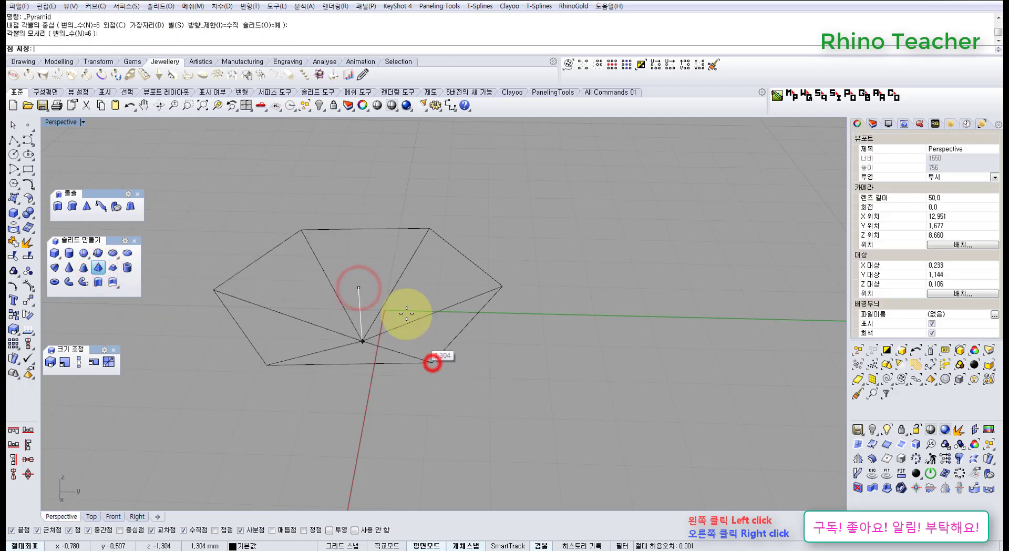
{"action": "left_click", "coordinate": [374, 220]}
{"action": "right_click_drag", "start_coordinate": [382, 280], "coordinate": [396, 225]}
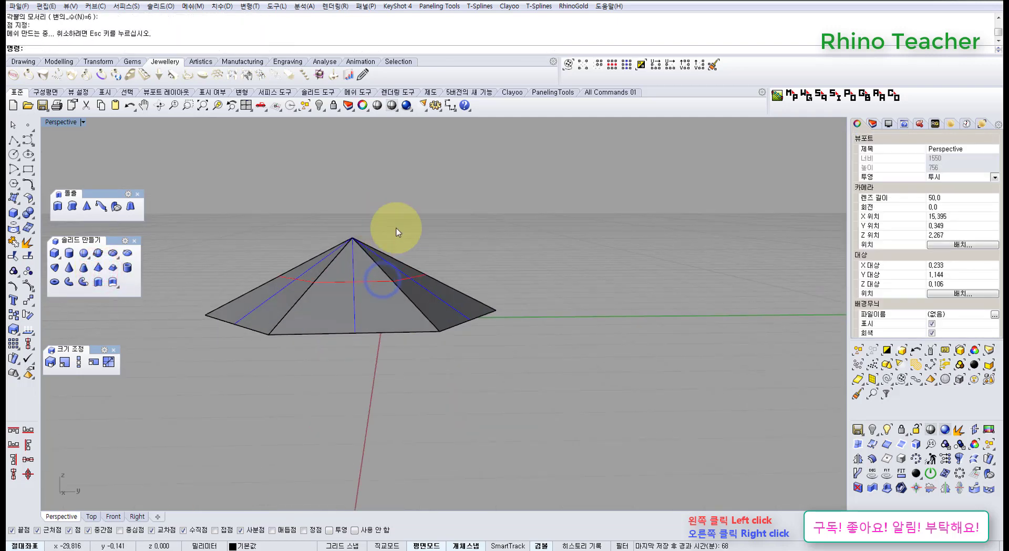
Explode the six-sided pyramid into separate surfaces and turn on the control points of a side face.
{"action": "left_click_drag", "start_coordinate": [406, 211], "coordinate": [340, 260]}
{"action": "left_click", "coordinate": [28, 241]}
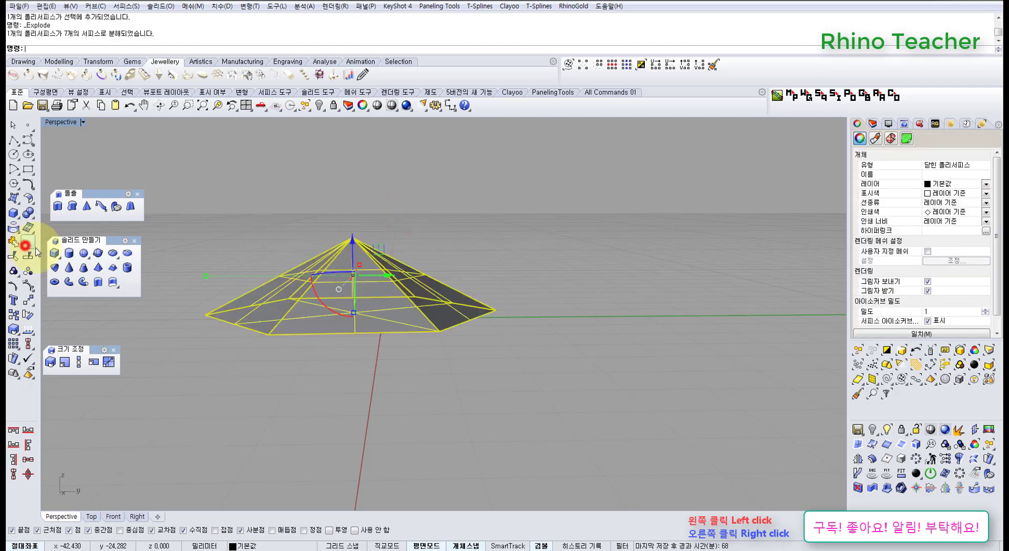
{"action": "left_click", "coordinate": [225, 390]}
{"action": "left_click", "coordinate": [322, 293]}
{"action": "right_click_drag", "start_coordinate": [363, 306], "coordinate": [402, 335]}
{"action": "key", "text": "F10"}
Delete all the exploded pyramid surfaces.
{"action": "left_click_drag", "start_coordinate": [461, 368], "coordinate": [277, 210]}
{"action": "key", "text": "Delete"}
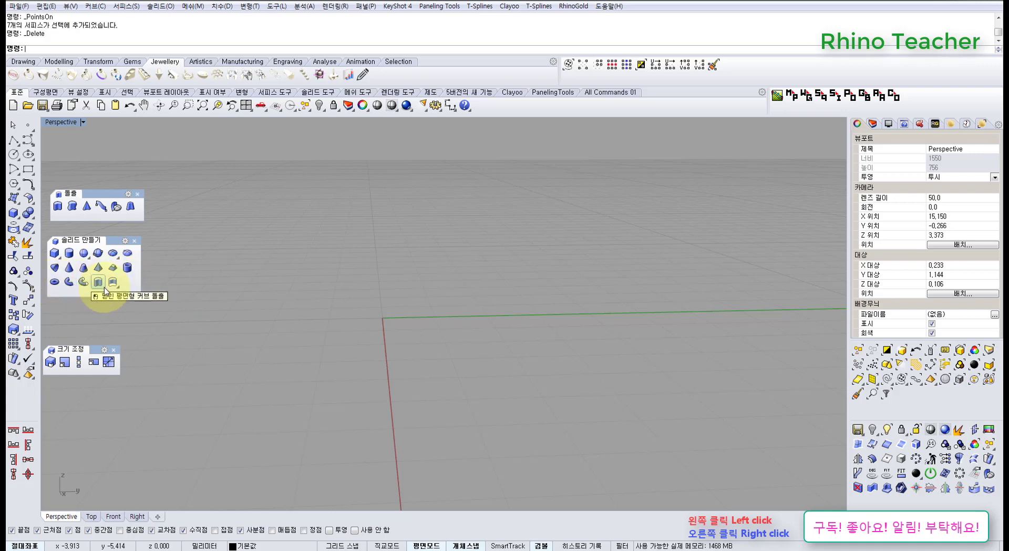
Draw a circle on the ground plane near the origin.
{"action": "right_click_drag", "start_coordinate": [293, 307], "coordinate": [293, 296]}
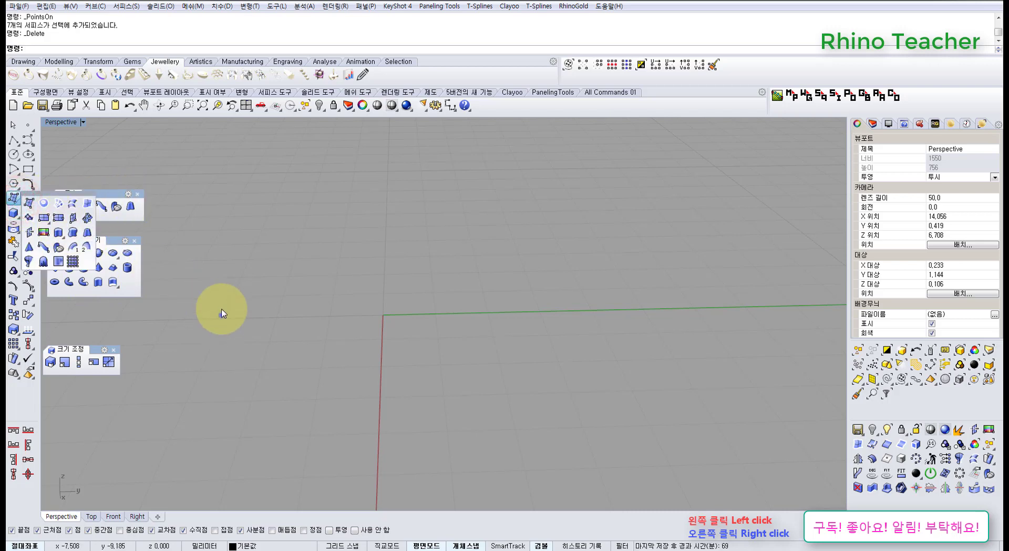
{"action": "right_click_drag", "start_coordinate": [218, 310], "coordinate": [210, 310]}
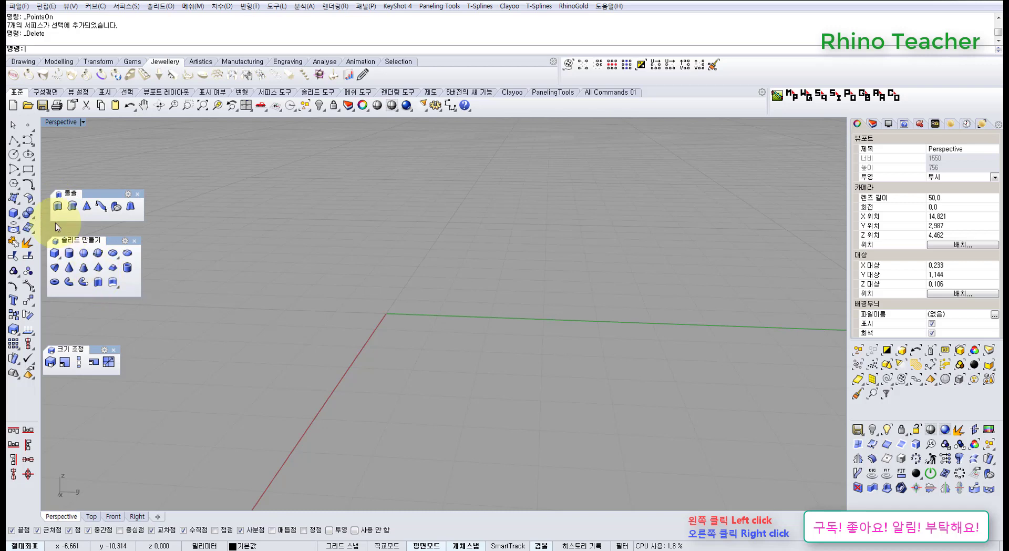
{"action": "left_click", "coordinate": [14, 154]}
{"action": "left_click", "coordinate": [378, 321]}
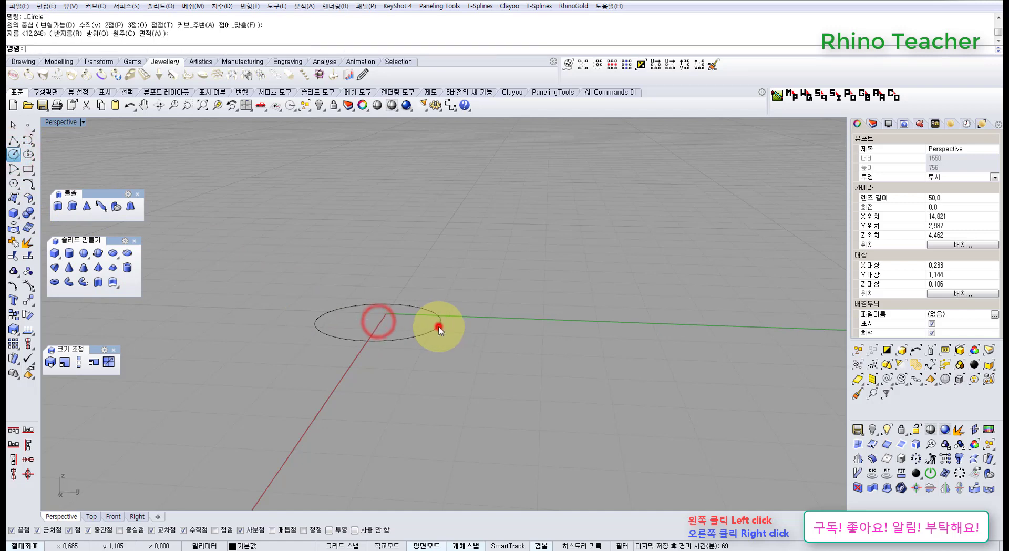
{"action": "left_click", "coordinate": [438, 326]}
Extrude the circle upward into a solid cylinder about 1.83 mm high and move the cylinder away from the circle.
{"action": "left_click_drag", "start_coordinate": [458, 353], "coordinate": [297, 268]}
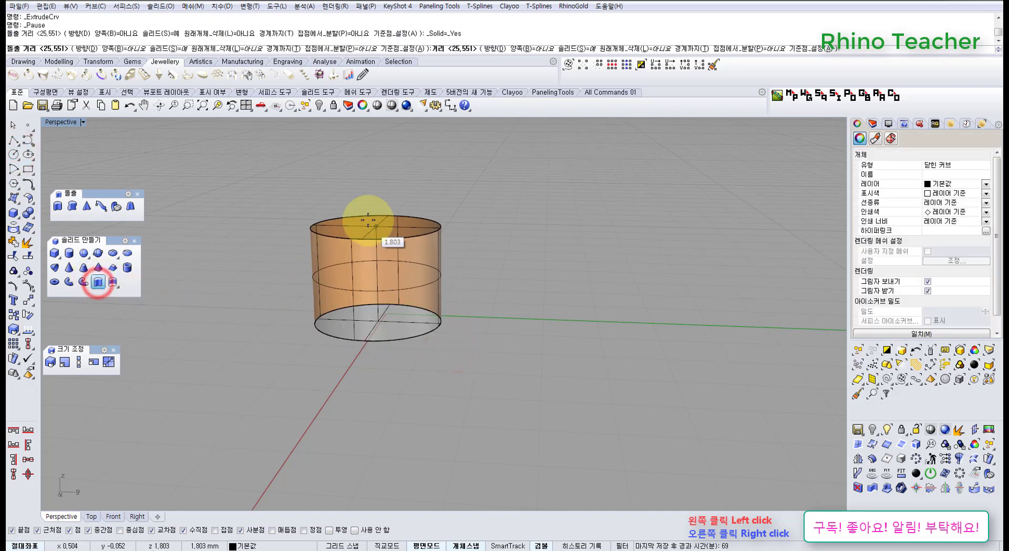
{"action": "left_click", "coordinate": [340, 226]}
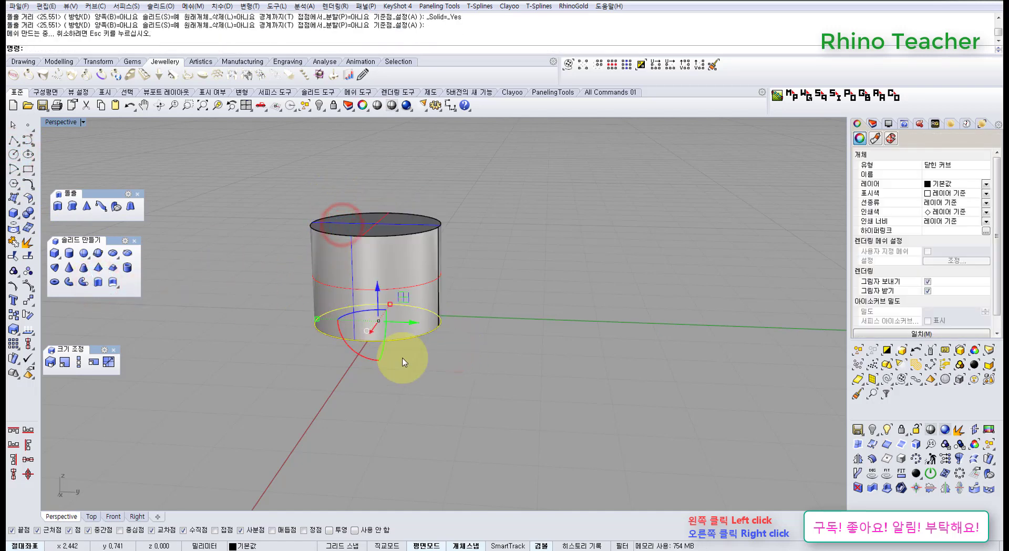
{"action": "left_click", "coordinate": [418, 387]}
{"action": "left_click_drag", "start_coordinate": [362, 290], "coordinate": [229, 263]}
{"action": "left_click", "coordinate": [401, 219]}
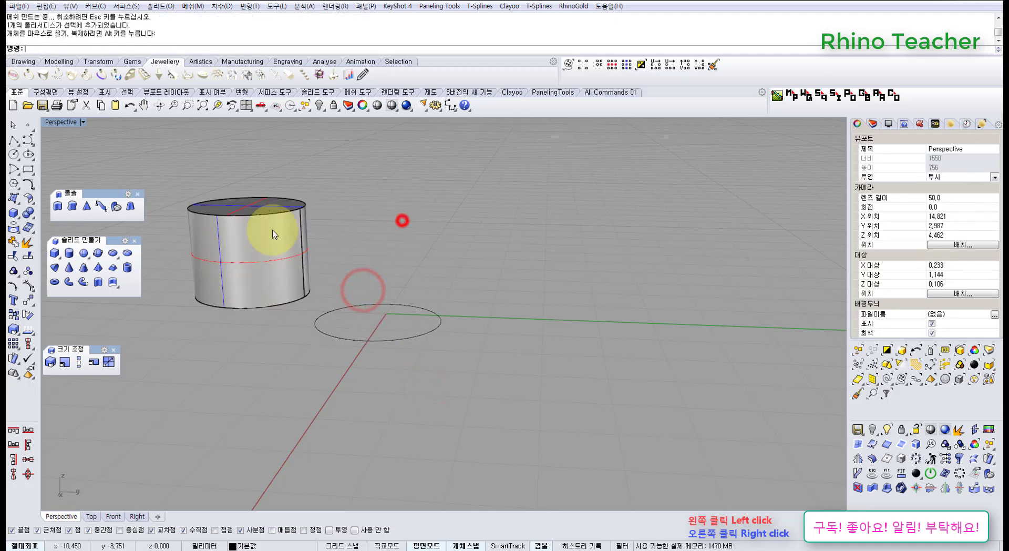
Preview a solid extrusion of the circle to examine its Solid option, without creating the object.
{"action": "left_click", "coordinate": [98, 282]}
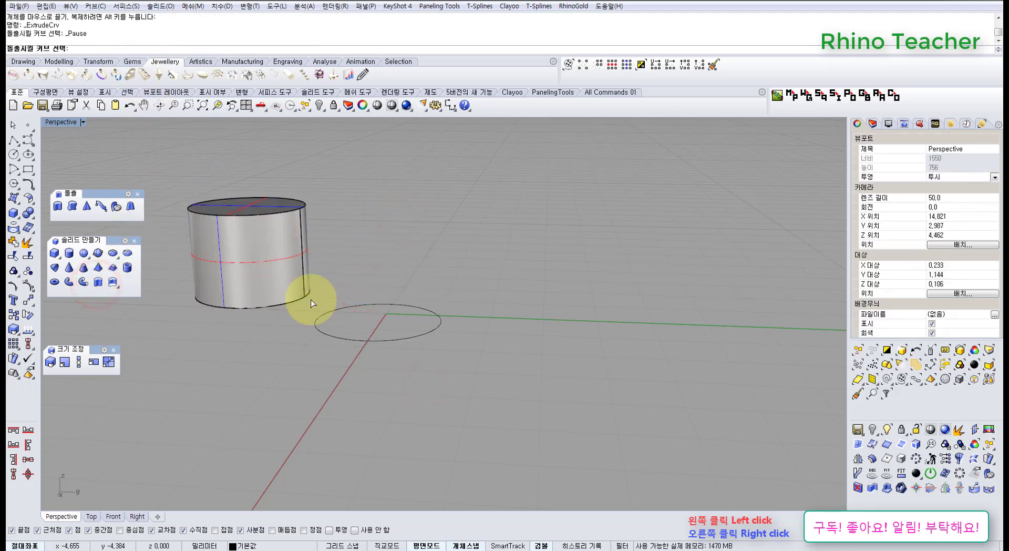
{"action": "left_click", "coordinate": [372, 323]}
{"action": "right_click", "coordinate": [361, 266]}
{"action": "left_click", "coordinate": [168, 48]}
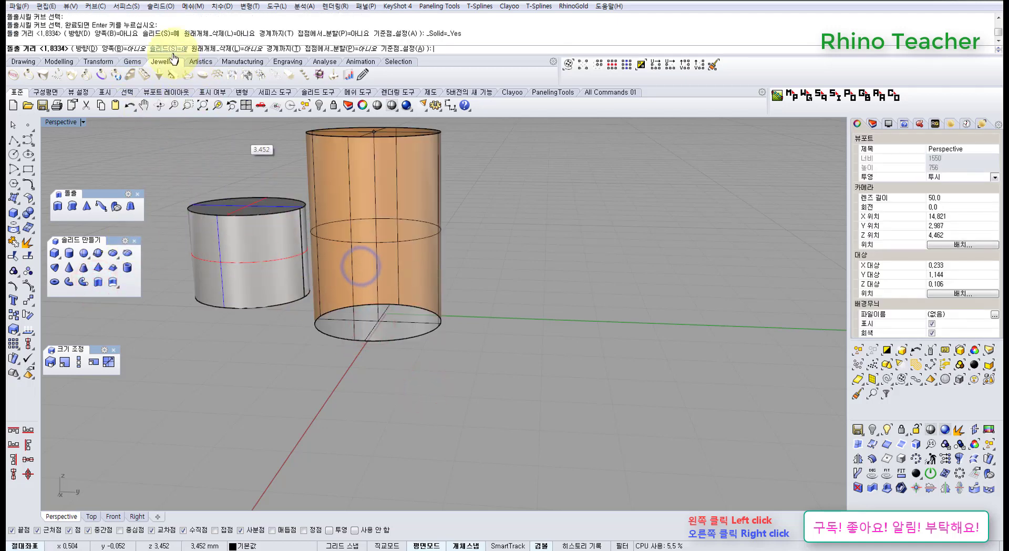
{"action": "key", "text": "Escape"}
Preview a surface extrusion of the same circle to compare its Solid option, without creating the object.
{"action": "left_click", "coordinate": [140, 146]}
{"action": "left_click", "coordinate": [58, 204]}
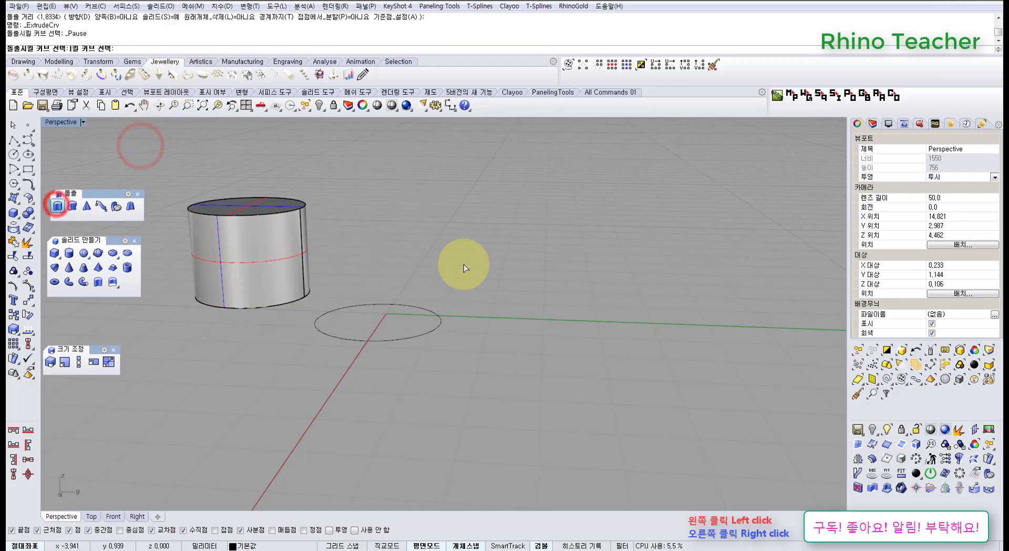
{"action": "left_click_drag", "start_coordinate": [466, 264], "coordinate": [385, 319]}
{"action": "right_click", "coordinate": [382, 254]}
{"action": "left_click", "coordinate": [169, 48]}
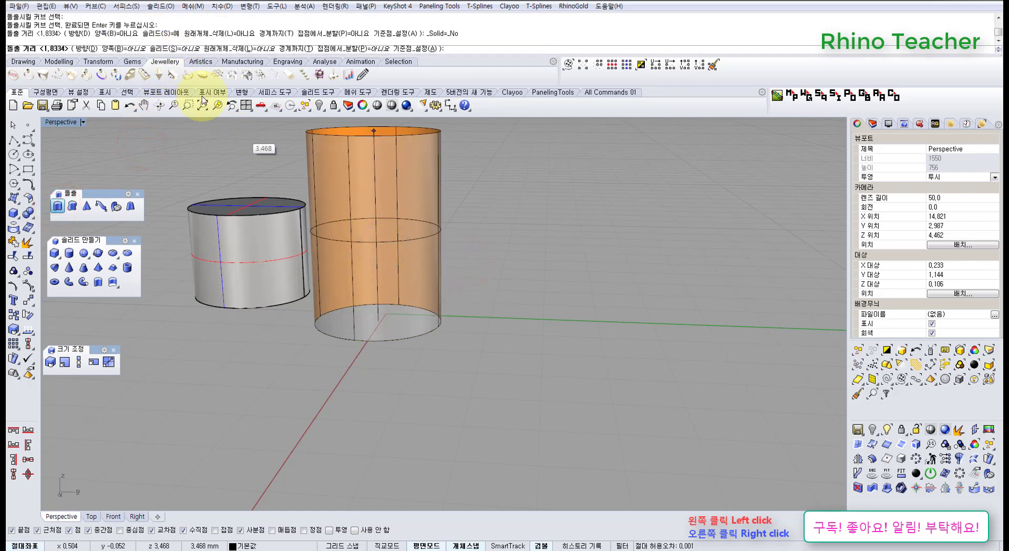
{"action": "key", "text": "Escape"}
Preview a non-solid surface extrusion of the circle again, leaving the command without creating the object.
{"action": "right_click_drag", "start_coordinate": [354, 267], "coordinate": [286, 268]}
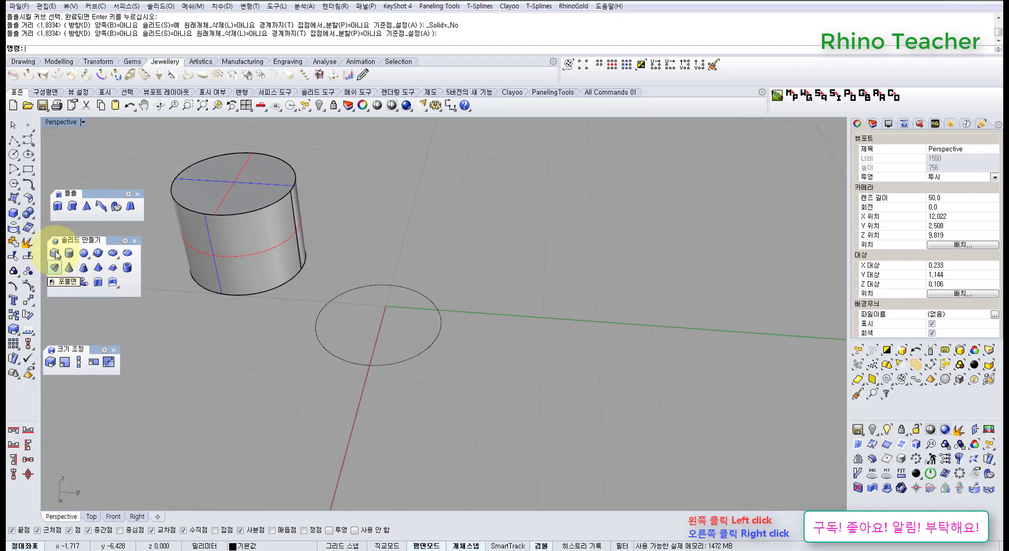
{"action": "left_click", "coordinate": [61, 210]}
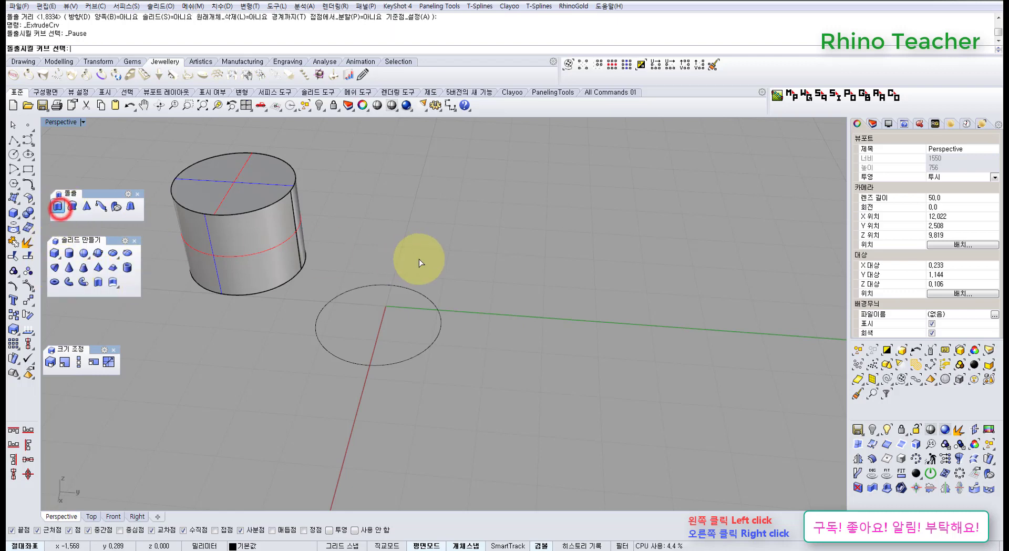
{"action": "left_click_drag", "start_coordinate": [416, 270], "coordinate": [389, 314]}
{"action": "right_click", "coordinate": [388, 314]}
{"action": "right_click_drag", "start_coordinate": [386, 301], "coordinate": [407, 252]}
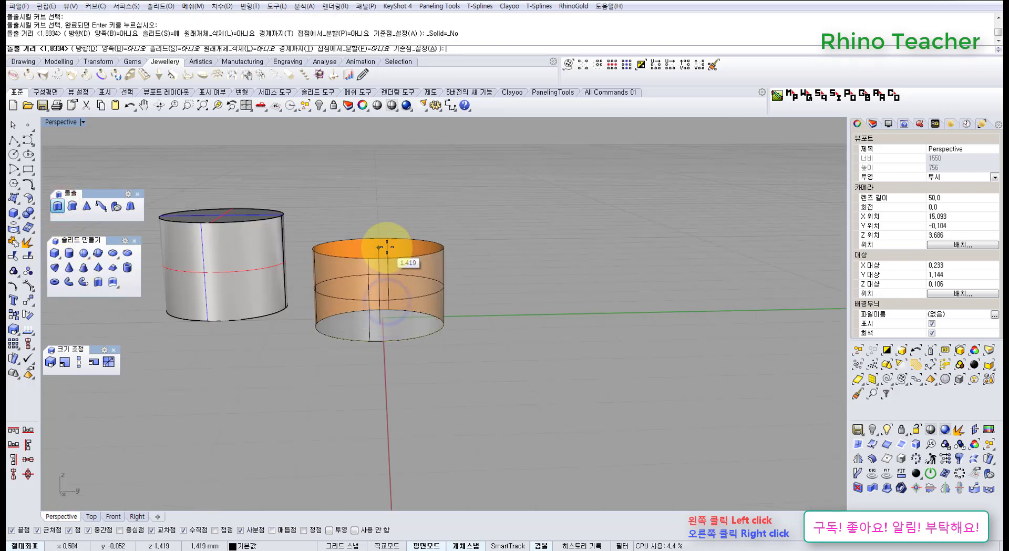
{"action": "key", "text": "Escape"}
Delete the circle at the origin, keeping the solid cylinder beside it.
{"action": "left_click_drag", "start_coordinate": [410, 236], "coordinate": [351, 358]}
{"action": "key", "text": "Delete"}
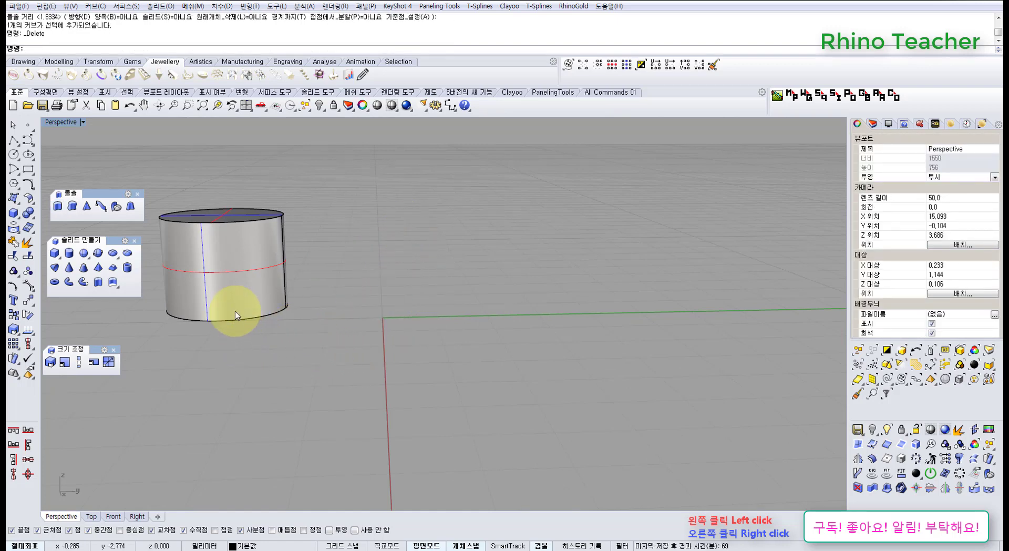
{"action": "right_click_drag", "start_coordinate": [235, 295], "coordinate": [329, 318], "text": "shift"}
{"action": "right_click_drag", "start_coordinate": [326, 295], "coordinate": [317, 321]}
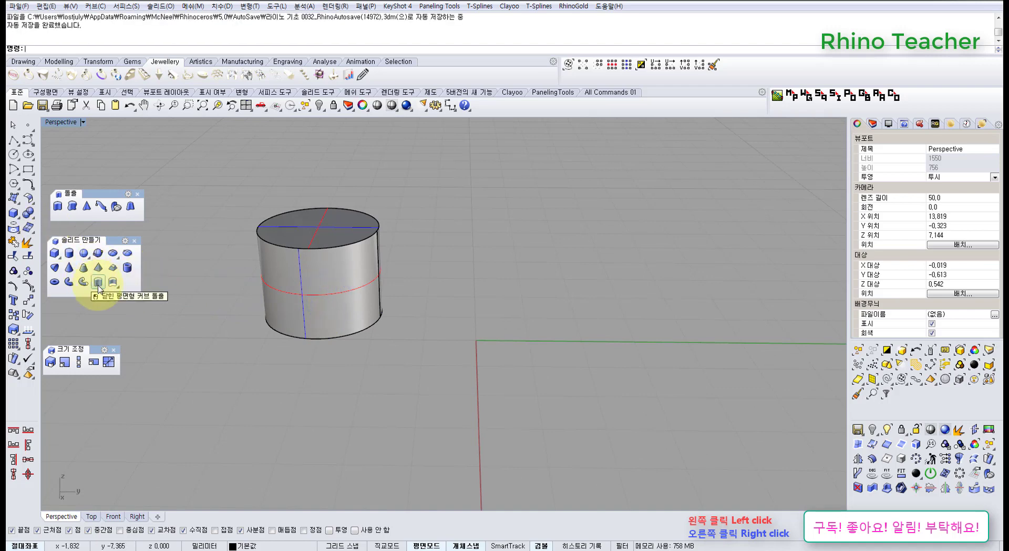
{"action": "right_click_drag", "start_coordinate": [192, 316], "coordinate": [204, 291]}
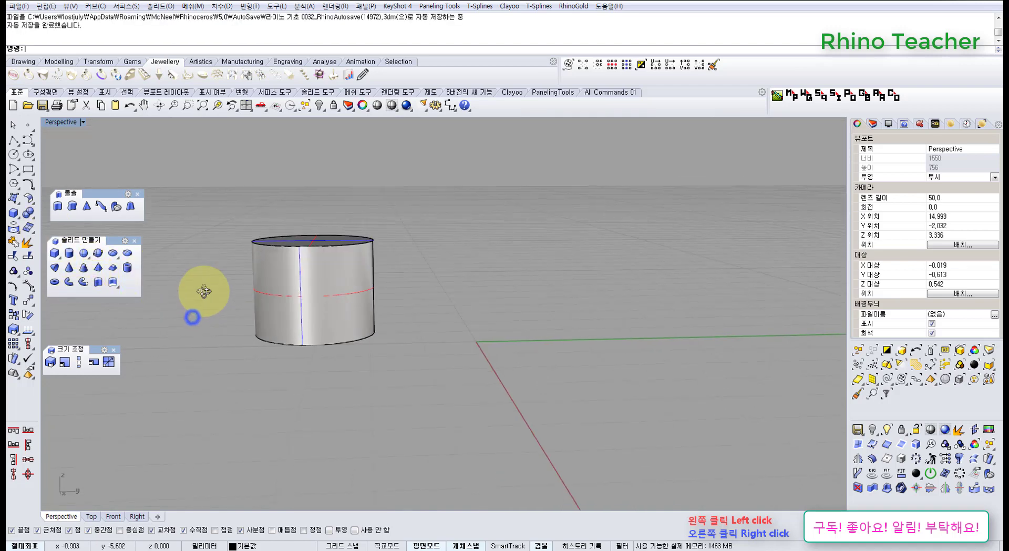
{"action": "left_click", "coordinate": [113, 284]}
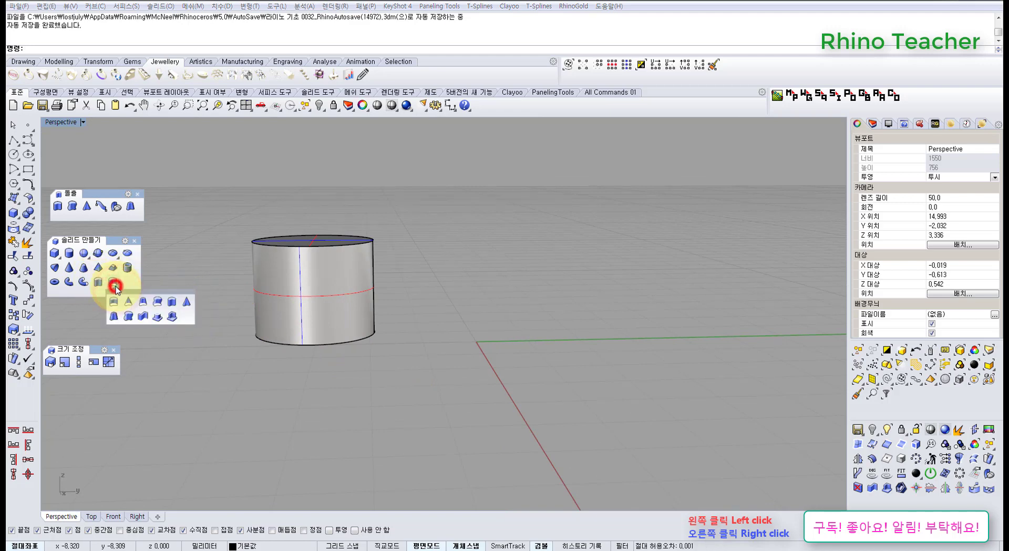
{"action": "left_click", "coordinate": [146, 317]}
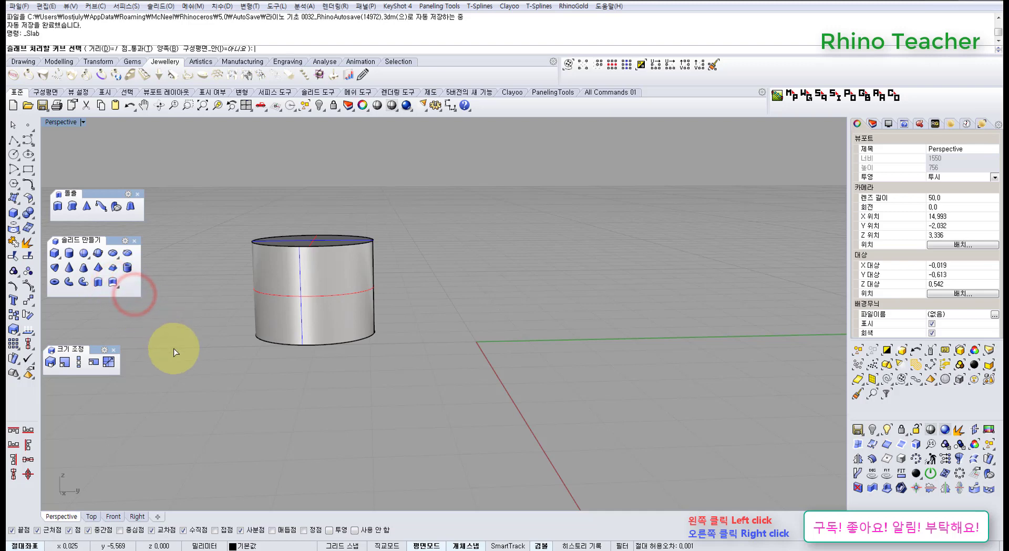
{"action": "key", "text": "Escape"}
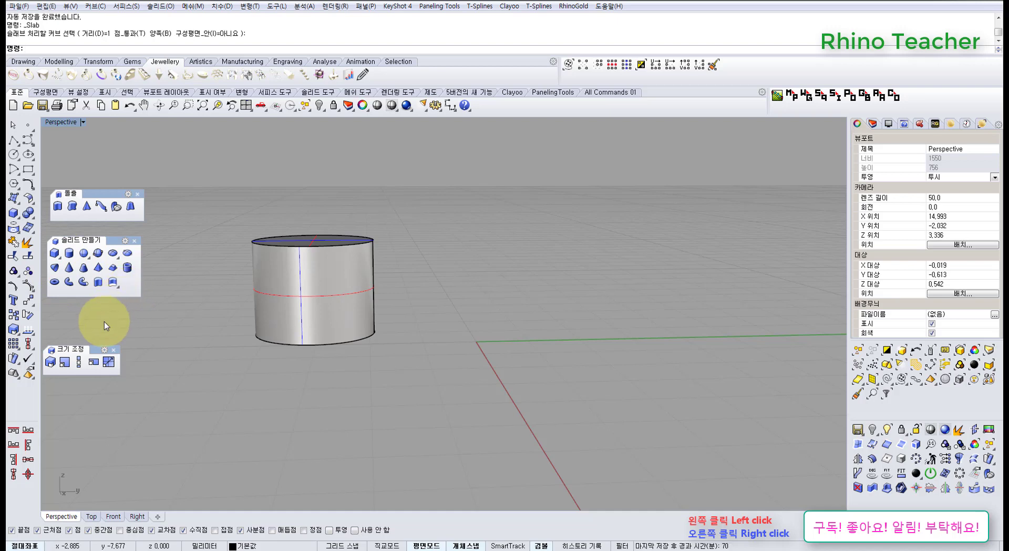
Delete the solid cylinder to empty the scene.
{"action": "left_click", "coordinate": [319, 272]}
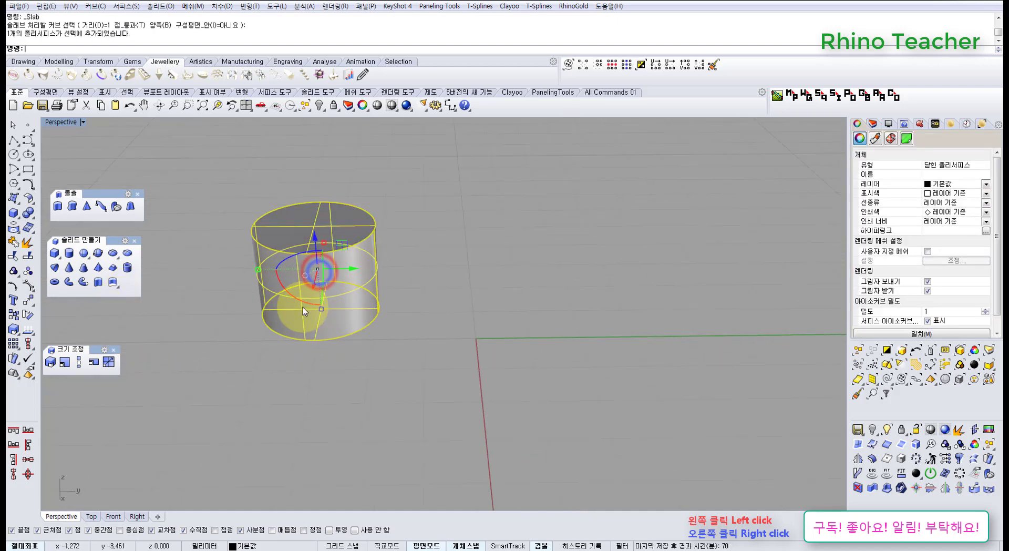
{"action": "key", "text": "Delete"}
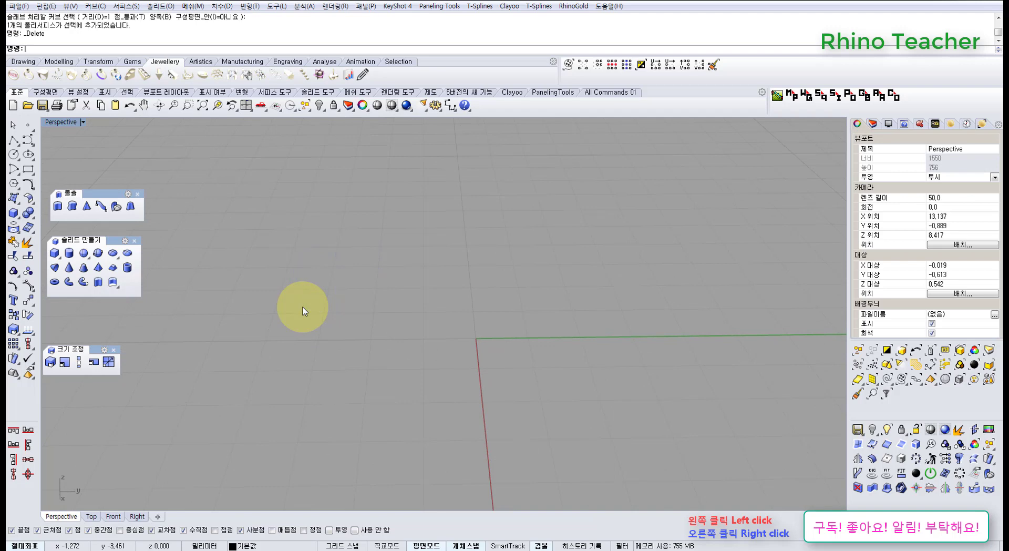
{"action": "right_click_drag", "start_coordinate": [351, 334], "coordinate": [515, 388]}
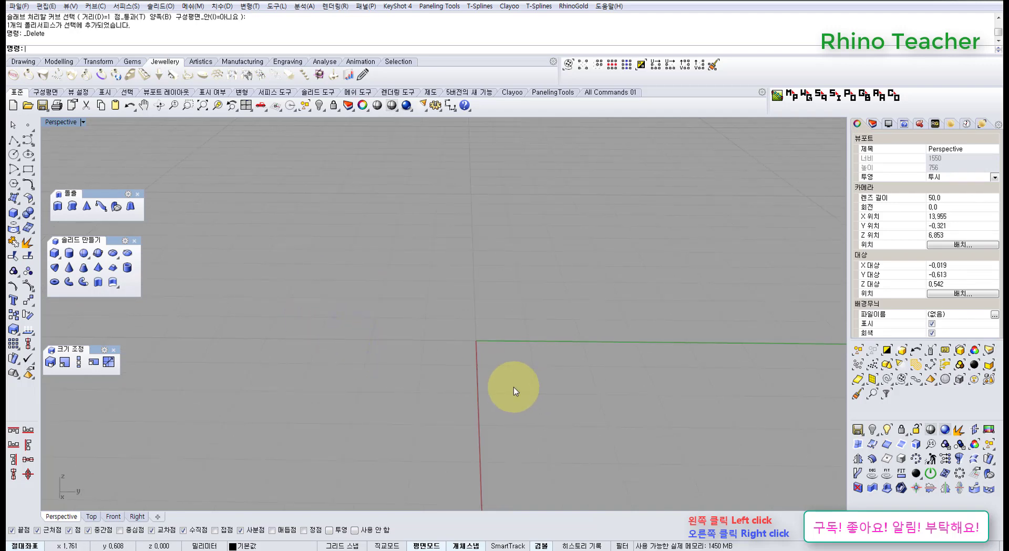